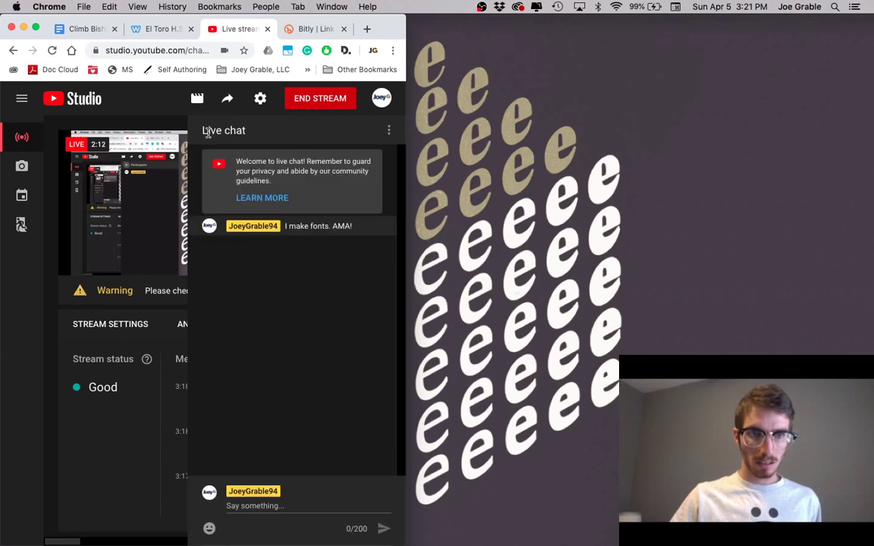
Widen the YouTube Studio live-stream browser window and make it full screen.
{"action": "left_click_drag", "start_coordinate": [409, 267], "coordinate": [630, 250]}
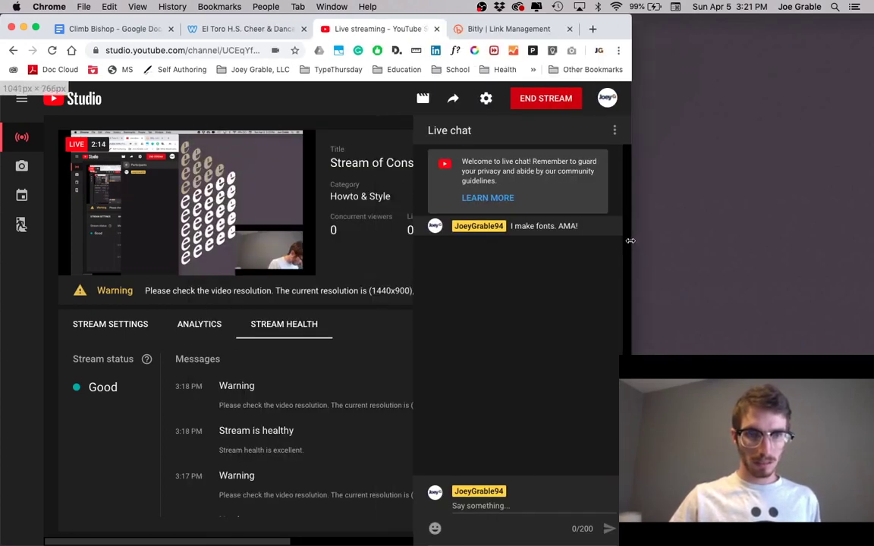
{"action": "left_click", "coordinate": [35, 29]}
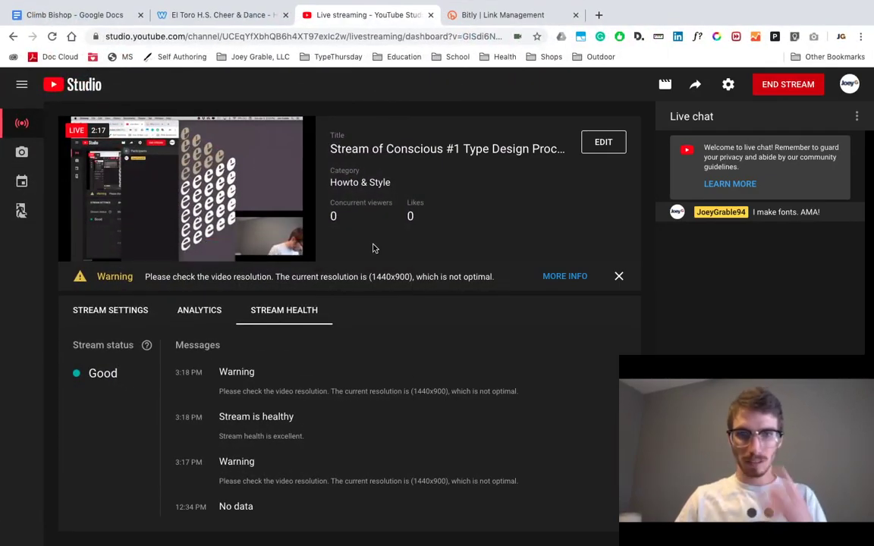
Switch between the live-stream dashboard and Glyphs, ending on the font's Latin letter overview.
{"action": "key", "text": "super+Tab"}
{"action": "key", "text": "ctrl+Right"}
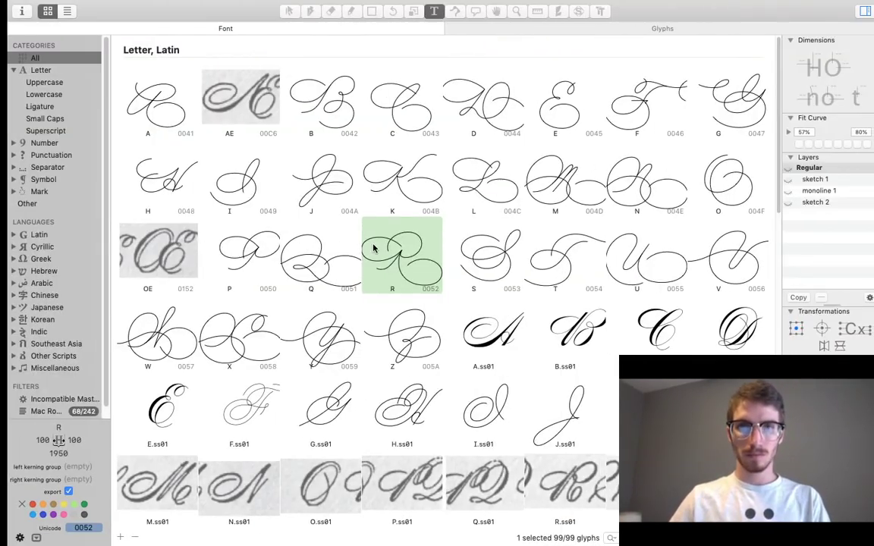
{"action": "key", "text": "ctrl+Up"}
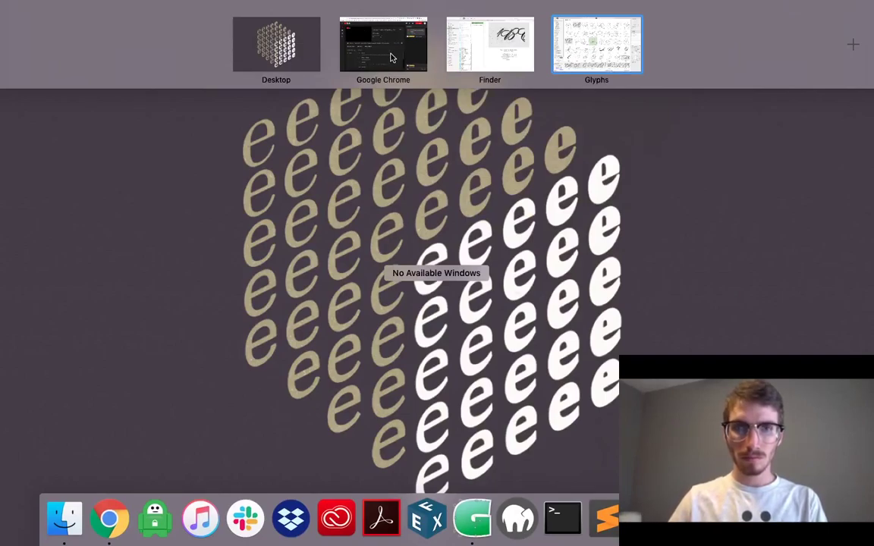
{"action": "left_click", "coordinate": [554, 42]}
{"action": "key", "text": "super+Tab"}
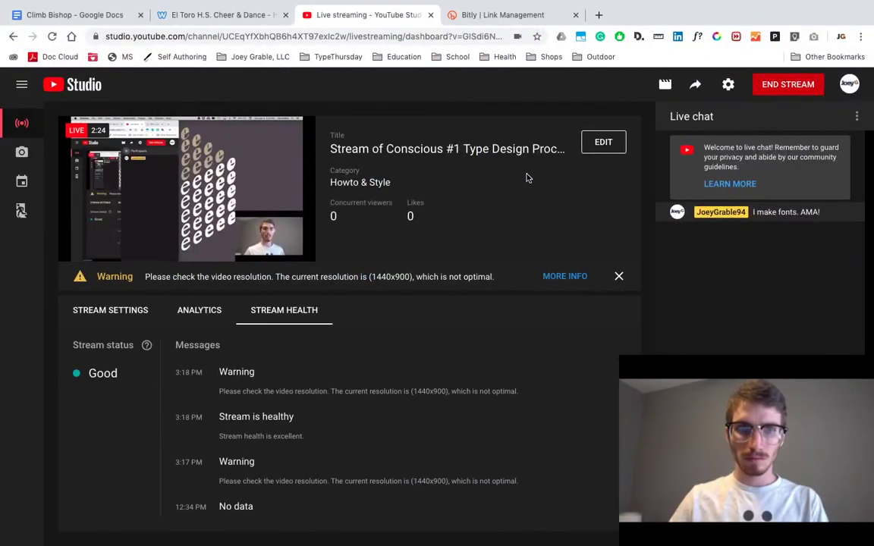
{"action": "key", "text": "super+Tab"}
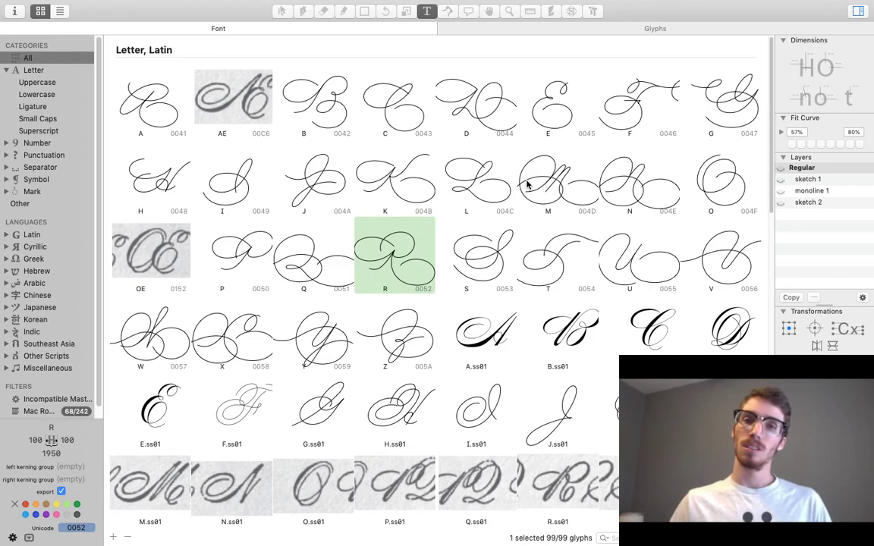
View the Finder window and the stream dashboard, and return to Glyphs to look over the Latin letters.
{"action": "key", "text": "ctrl+Left"}
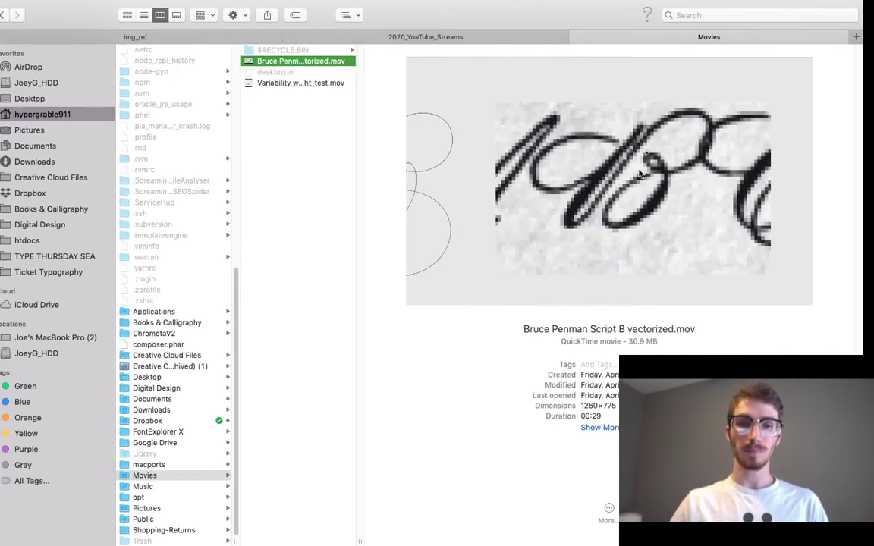
{"action": "key", "text": "ctrl+Left"}
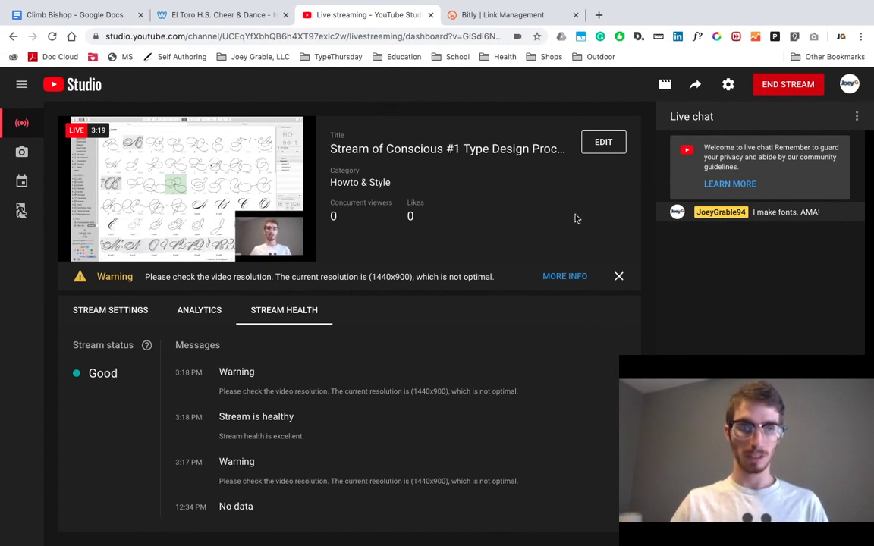
{"action": "key", "text": "ctrl+Right"}
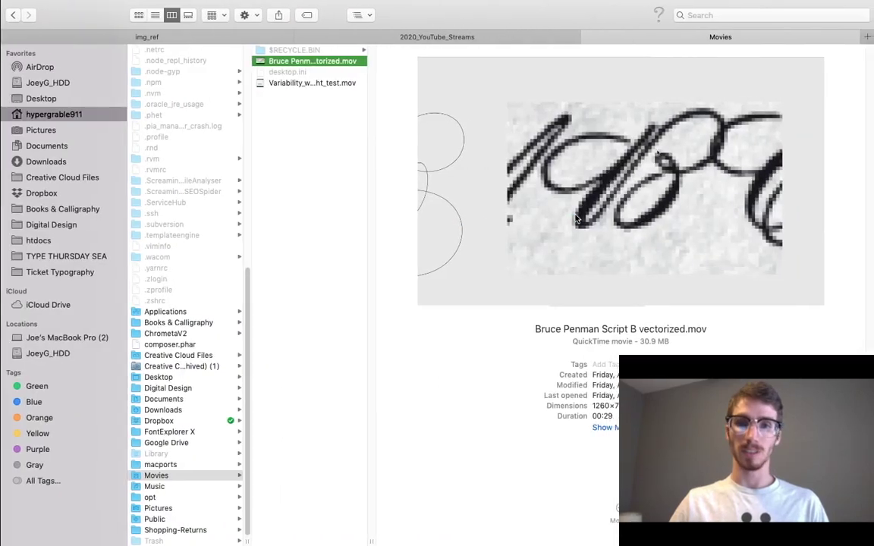
{"action": "key", "text": "ctrl+Right"}
{"action": "scroll", "coordinate": [455, 243], "scroll_direction": "down", "scroll_amount": 2}
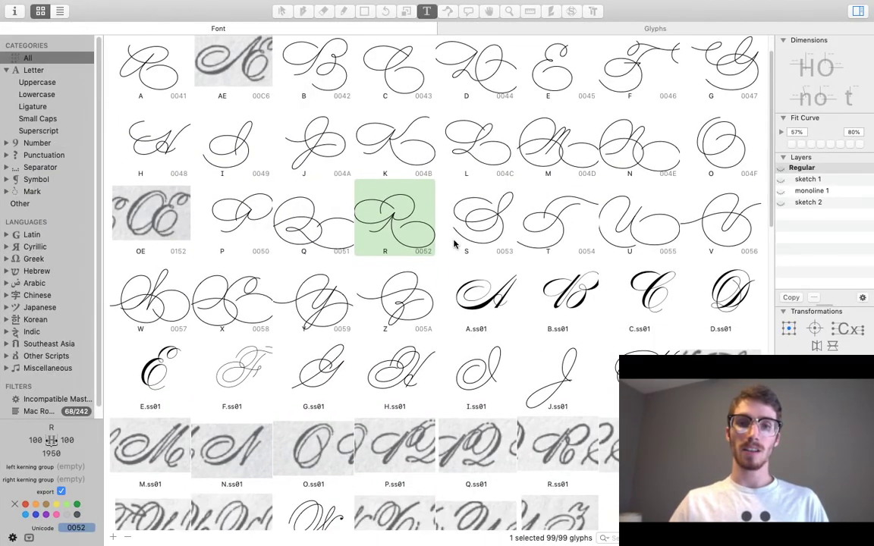
{"action": "scroll", "coordinate": [455, 243], "scroll_direction": "up", "scroll_amount": 2}
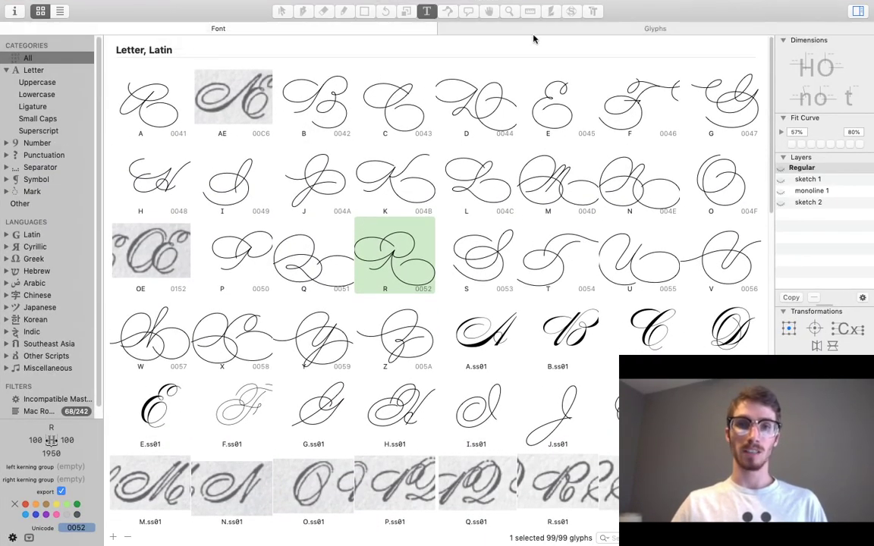
Show the font's edit view, review the Bruce Penman font info, and close the info window.
{"action": "left_click", "coordinate": [546, 31]}
{"action": "scroll", "coordinate": [367, 374], "scroll_direction": "down", "scroll_amount": 1}
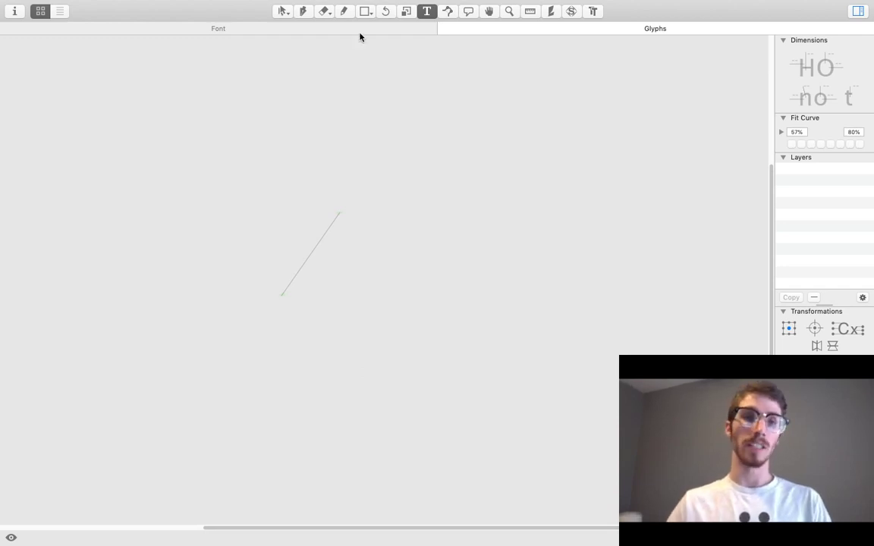
{"action": "key", "text": "super+i"}
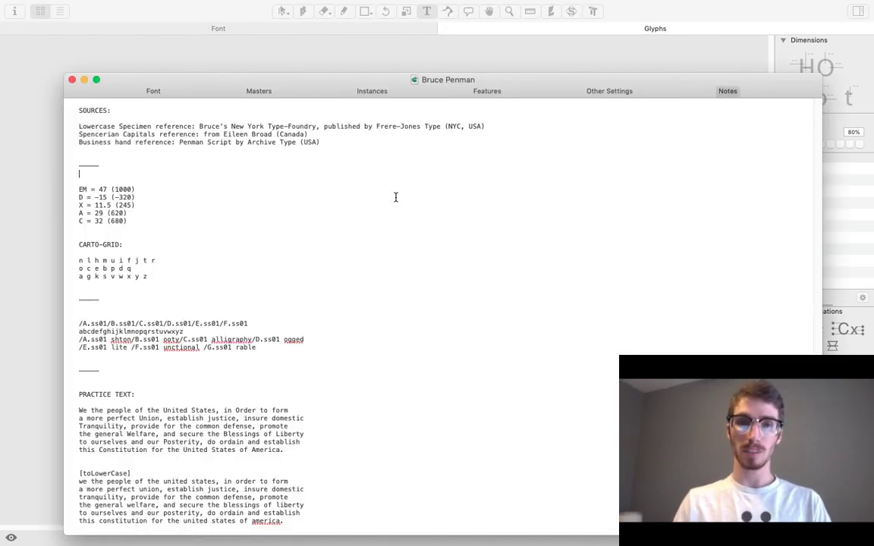
{"action": "left_click", "coordinate": [152, 90]}
{"action": "left_click_drag", "start_coordinate": [133, 85], "coordinate": [177, 53]}
{"action": "left_click", "coordinate": [124, 47]}
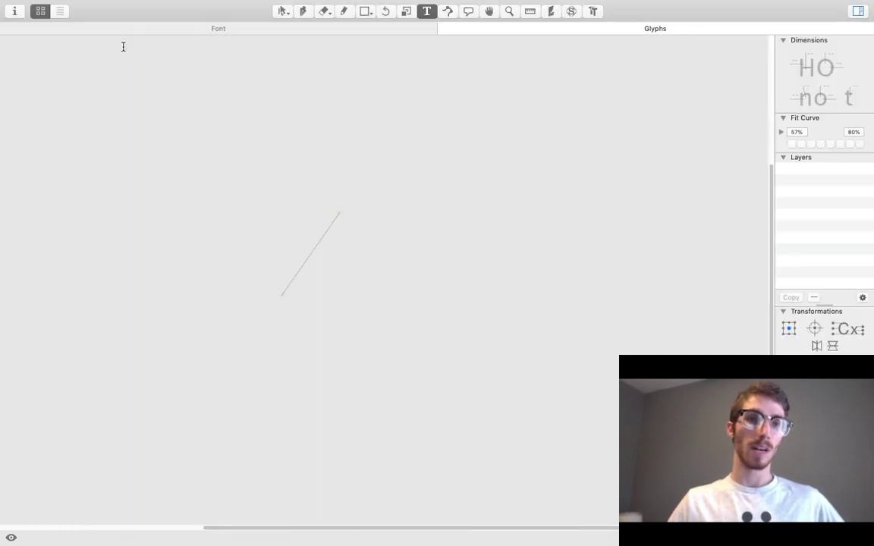
View the About Glyphs version and developer information and close it.
{"action": "mouse_move", "coordinate": [119, 5]}
{"action": "left_click", "coordinate": [47, 6]}
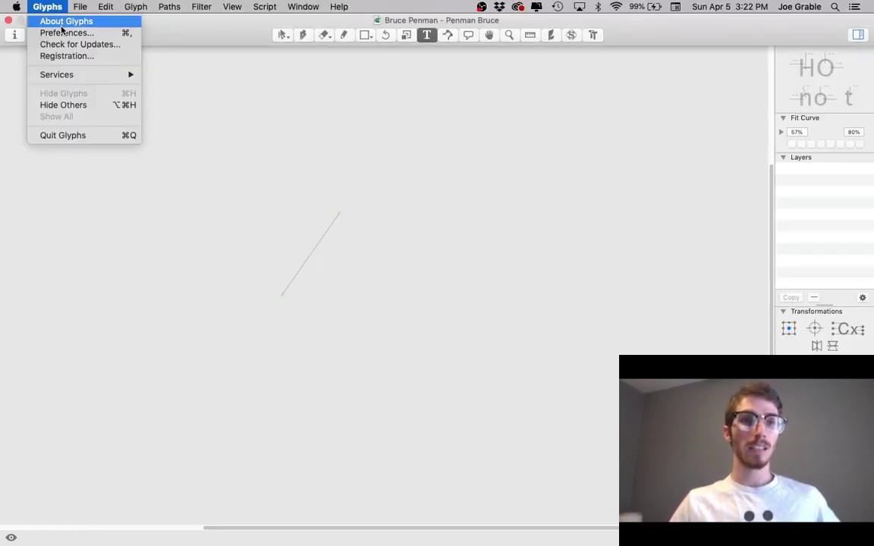
{"action": "left_click", "coordinate": [58, 22]}
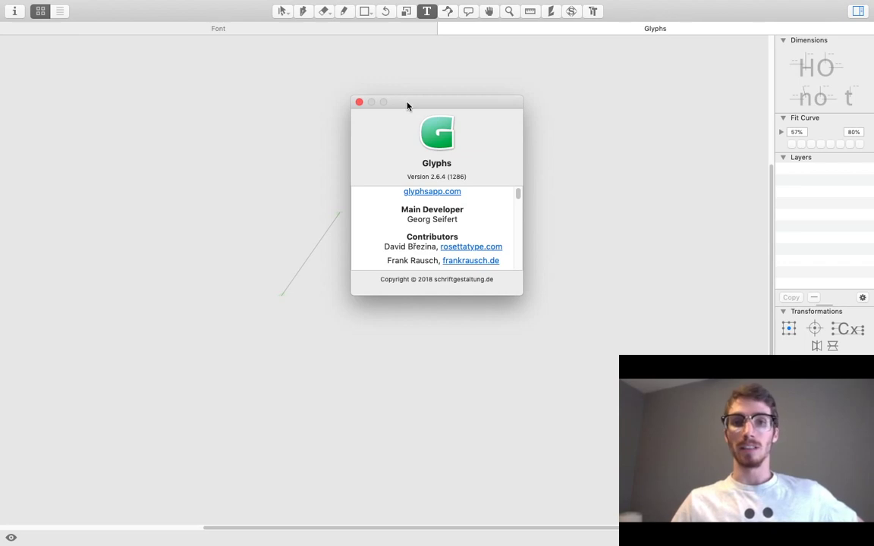
{"action": "left_click_drag", "start_coordinate": [407, 106], "coordinate": [385, 107]}
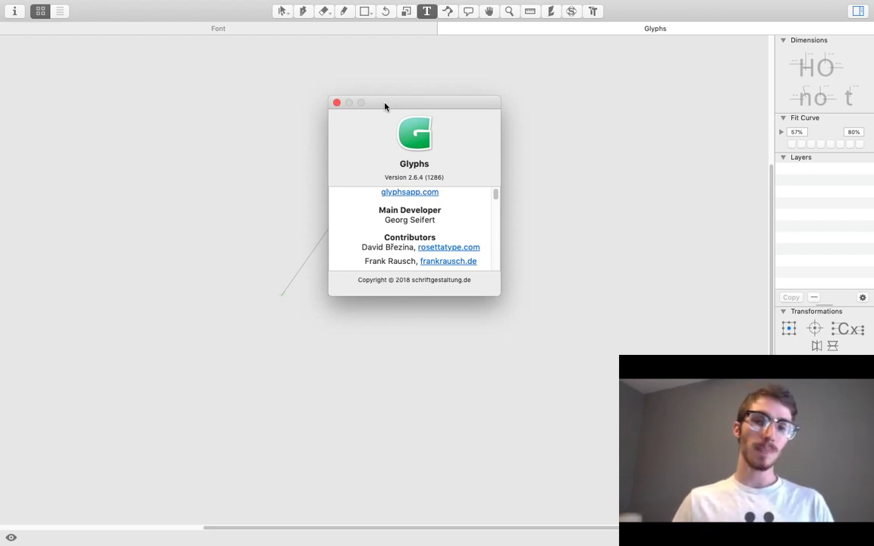
{"action": "left_click", "coordinate": [337, 103]}
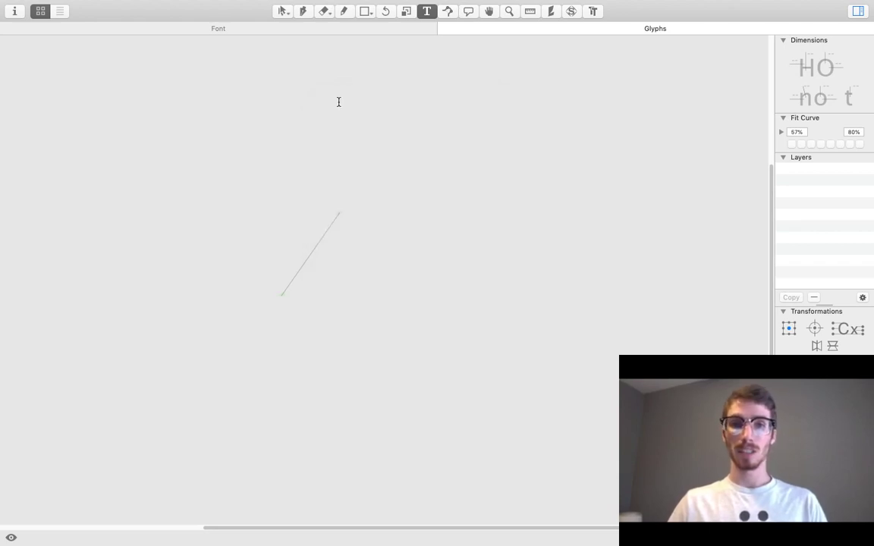
Return to the font overview, check Finder and the live-stream dashboard, and come back to Glyphs.
{"action": "scroll", "coordinate": [384, 208], "scroll_direction": "down", "scroll_amount": 1}
{"action": "scroll", "coordinate": [384, 208], "scroll_direction": "left", "scroll_amount": 1}
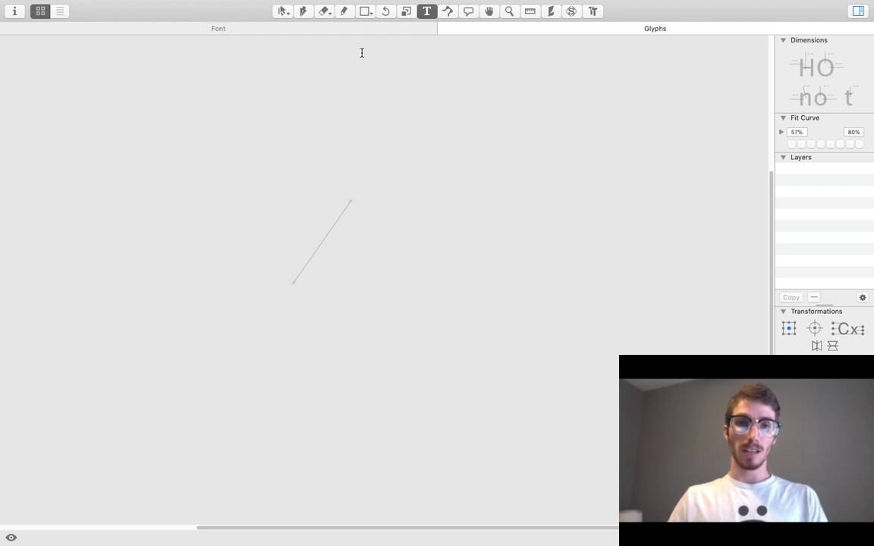
{"action": "left_click", "coordinate": [339, 30]}
{"action": "key", "text": "super+Tab"}
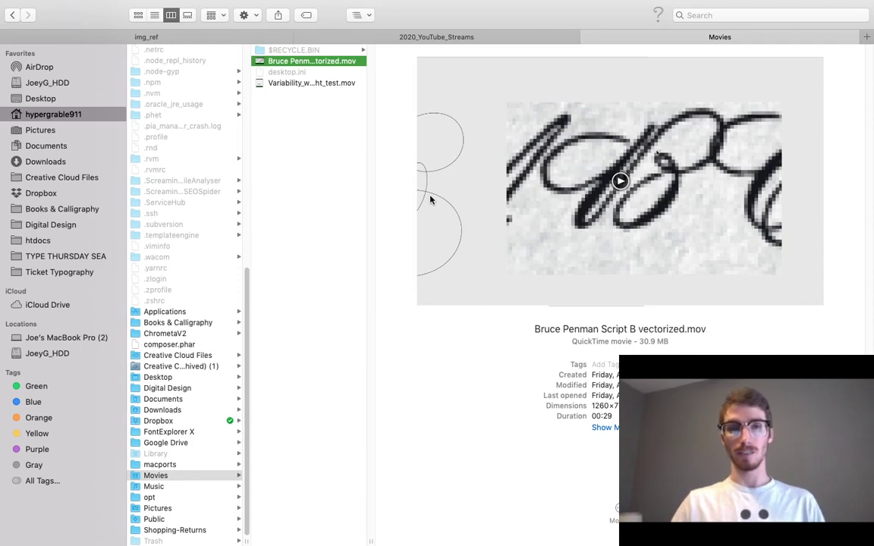
{"action": "key", "text": "ctrl+Left"}
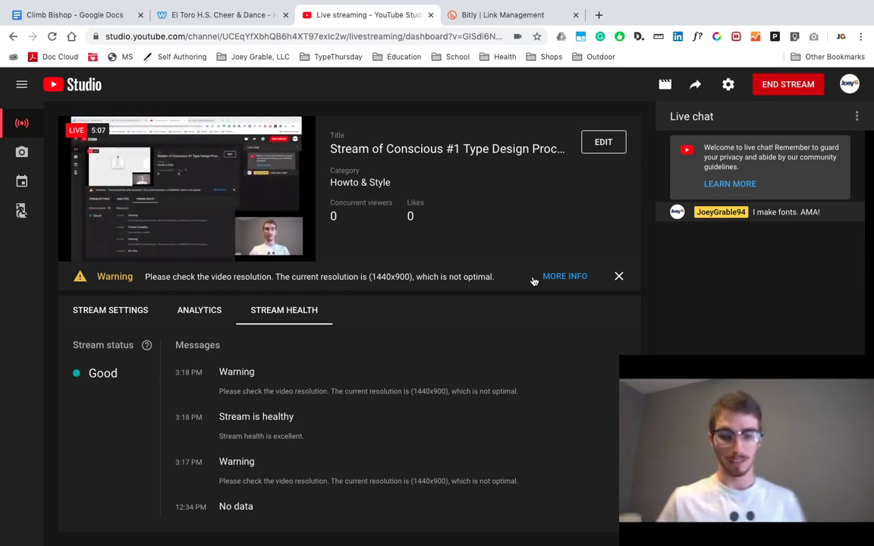
{"action": "key", "text": "ctrl+Right"}
{"action": "key", "text": "ctrl+Right"}
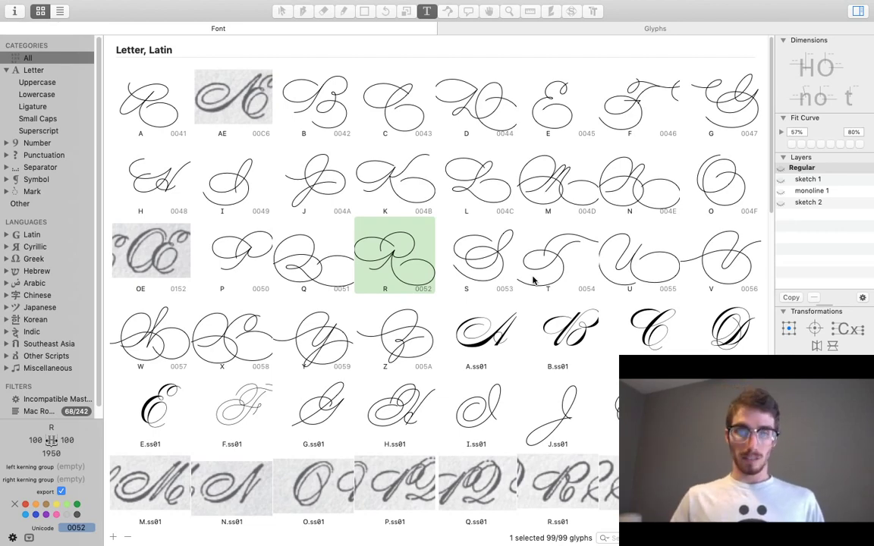
Examine the flourished capitals, the ss01 alternate capitals and the lowercase letters in the font overview.
{"action": "scroll", "coordinate": [534, 281], "scroll_direction": "down", "scroll_amount": 5}
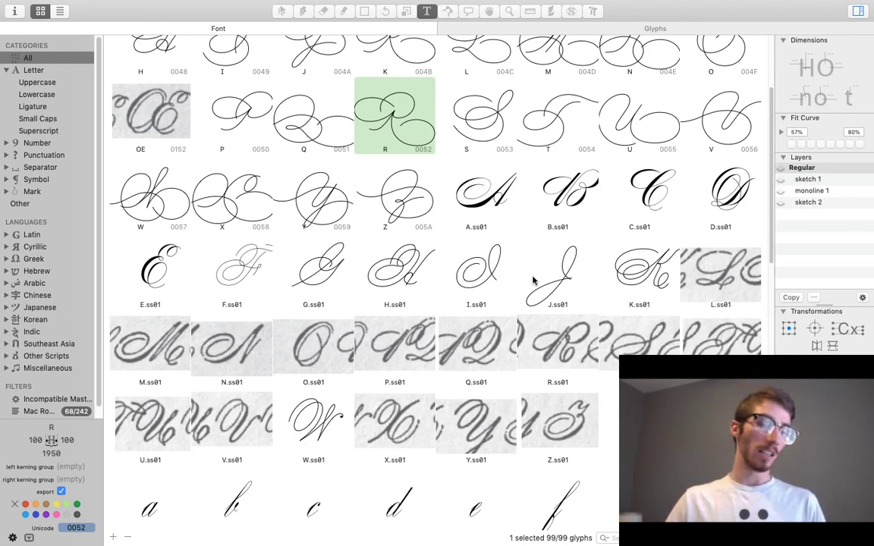
{"action": "scroll", "coordinate": [533, 281], "scroll_direction": "down", "scroll_amount": 5}
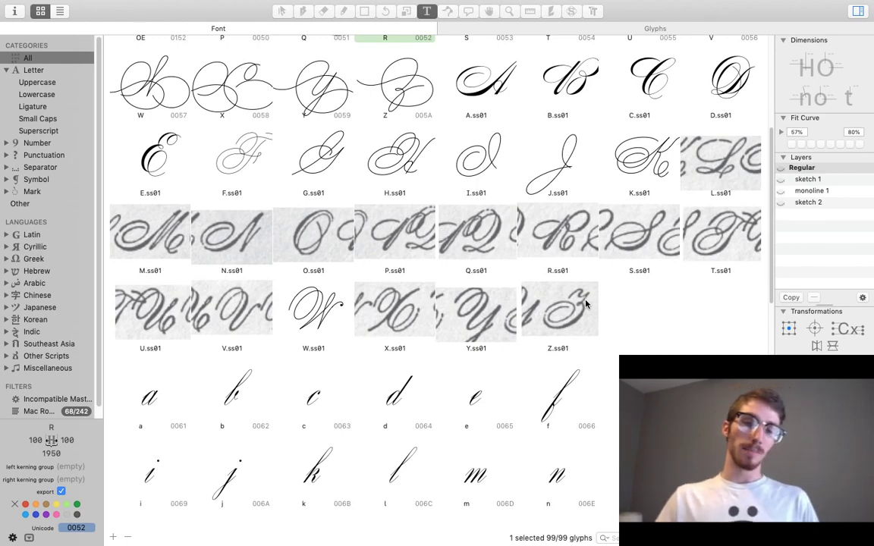
{"action": "scroll", "coordinate": [586, 303], "scroll_direction": "up", "scroll_amount": 5}
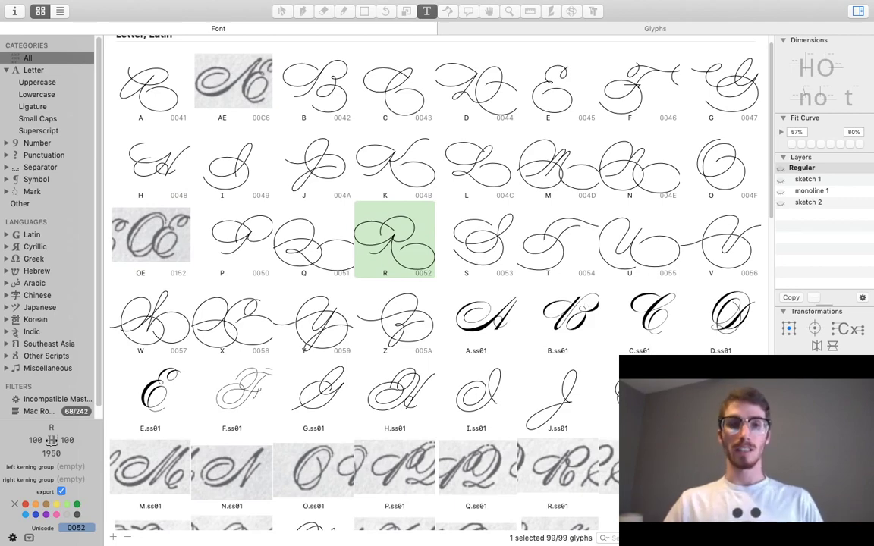
Switch to Finder, show the img_ref folder and close the Movies folder's tab.
{"action": "key", "text": "ctrl+Left"}
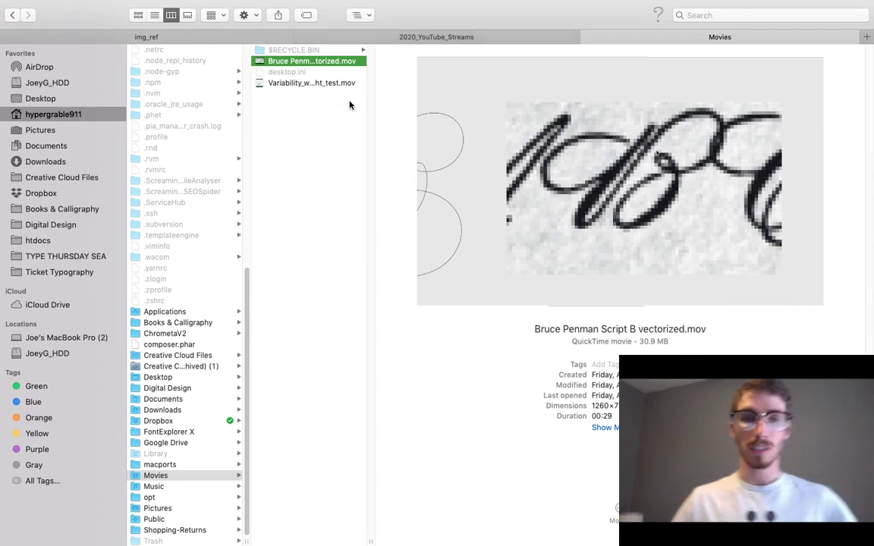
{"action": "left_click", "coordinate": [230, 38]}
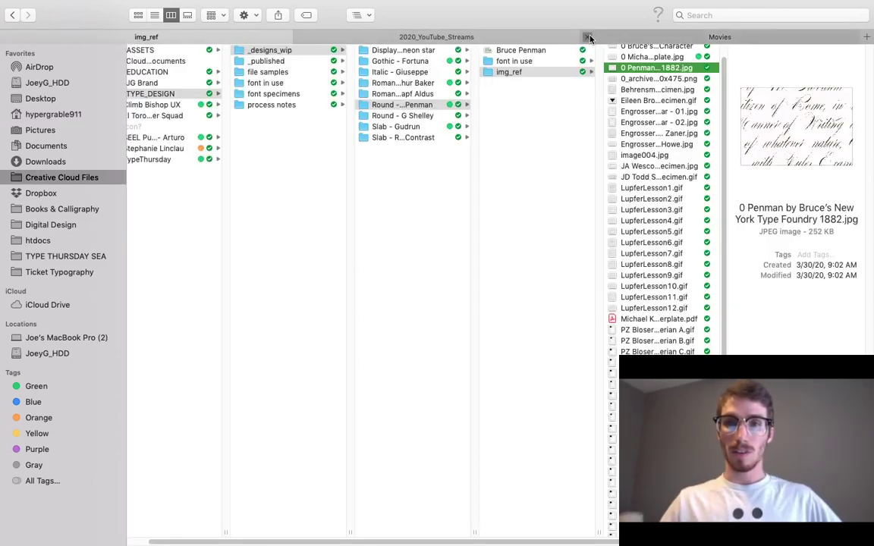
{"action": "left_click", "coordinate": [592, 37]}
{"action": "key", "text": "ctrl+Right"}
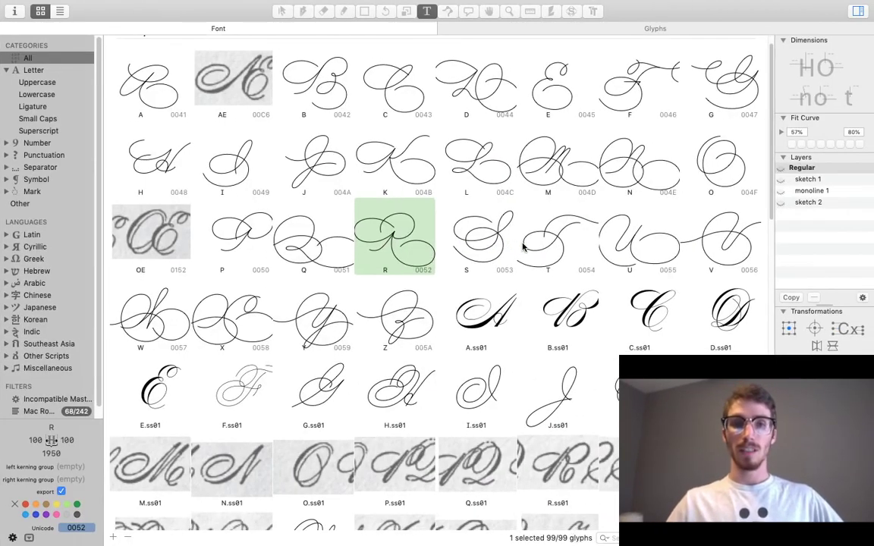
{"action": "key", "text": "ctrl+Left"}
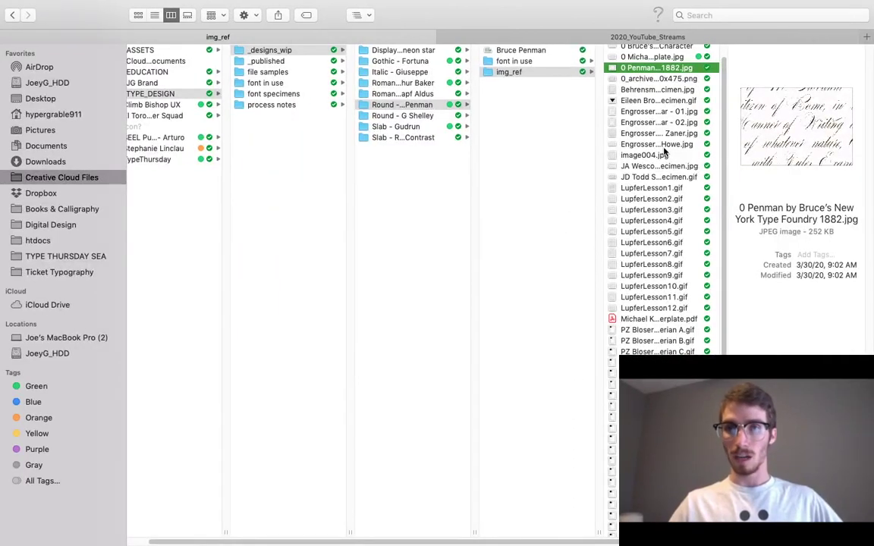
Preview the 0 Penman by Bruce's New York Type Foundry 1882.jpg lettering reference in the img_ref folder.
{"action": "scroll", "coordinate": [660, 152], "scroll_direction": "up", "scroll_amount": 1}
{"action": "key", "text": "space"}
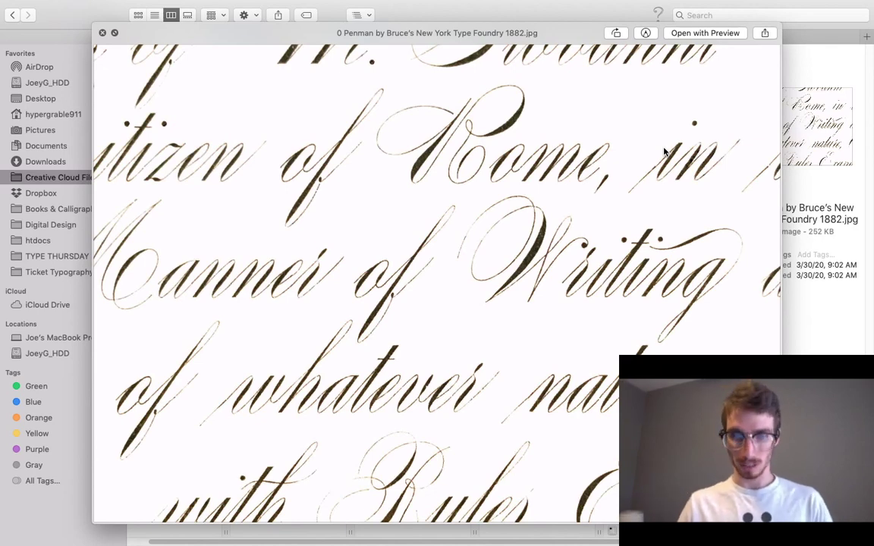
{"action": "key", "text": "space"}
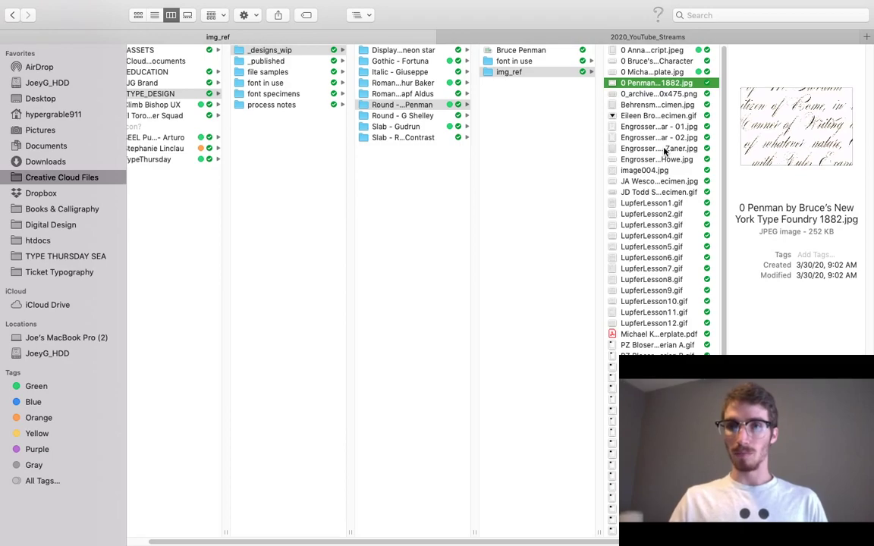
{"action": "key", "text": "space"}
{"action": "key", "text": "space"}
{"action": "key", "text": "space"}
Preview the 0_archive-penman-script950x475.png alphabet specimen in the img_ref folder.
{"action": "key", "text": "Down"}
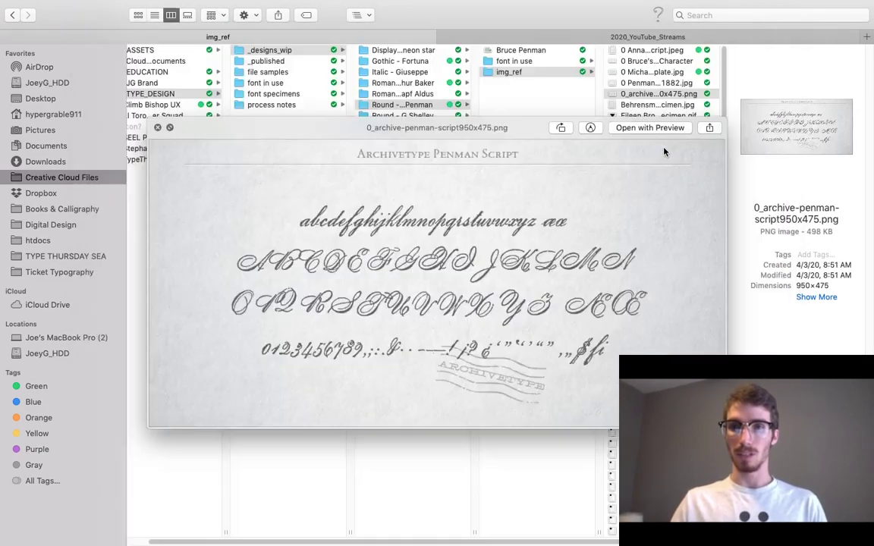
{"action": "key", "text": "space"}
{"action": "key", "text": "space"}
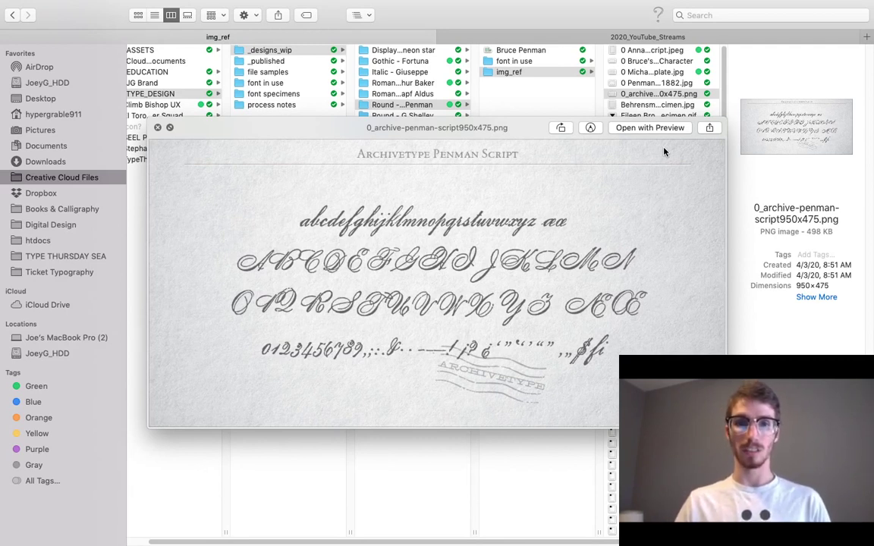
Go back past the Penman 1882 image to preview the Copperplate capitals reference JPG.
{"action": "key", "text": "Up"}
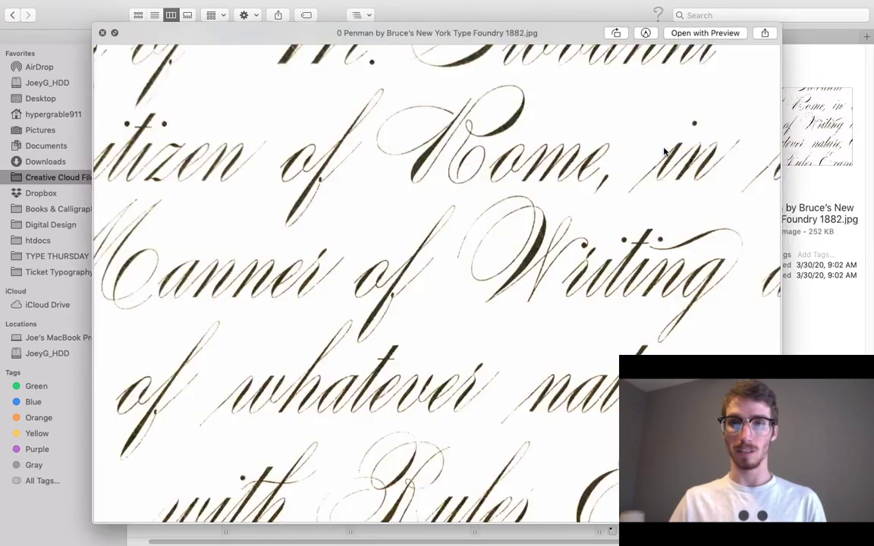
{"action": "key", "text": "Up"}
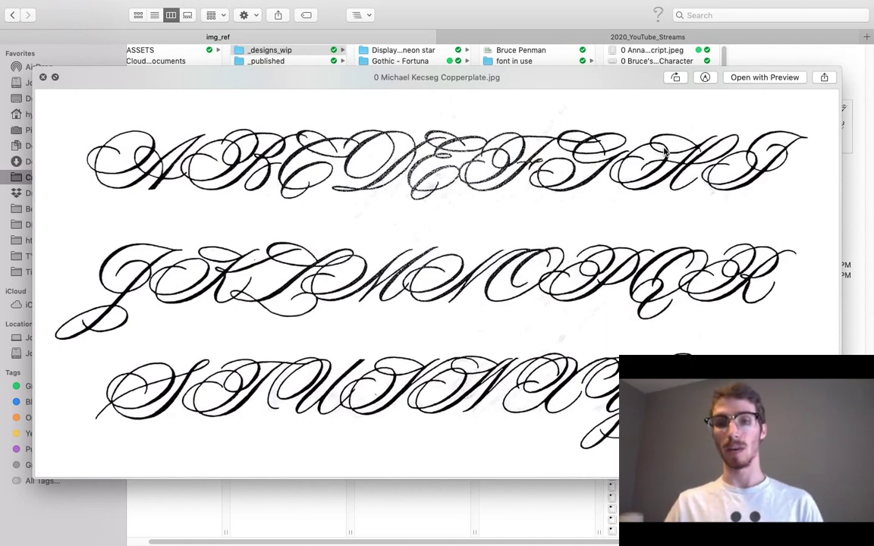
Close the Copperplate reference and preview the Ornamental Script JPEG, the first file in the img_ref folder.
{"action": "key", "text": "space"}
{"action": "key", "text": "Down"}
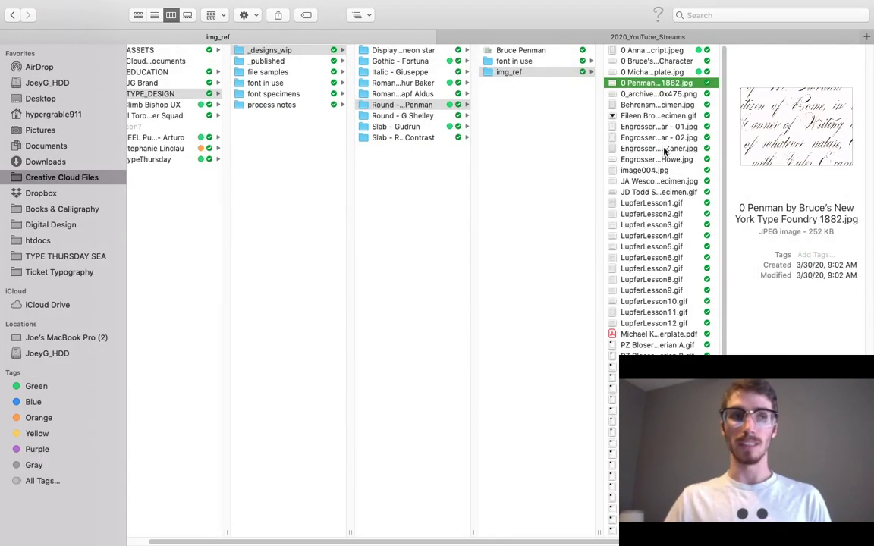
{"action": "key", "text": "Down"}
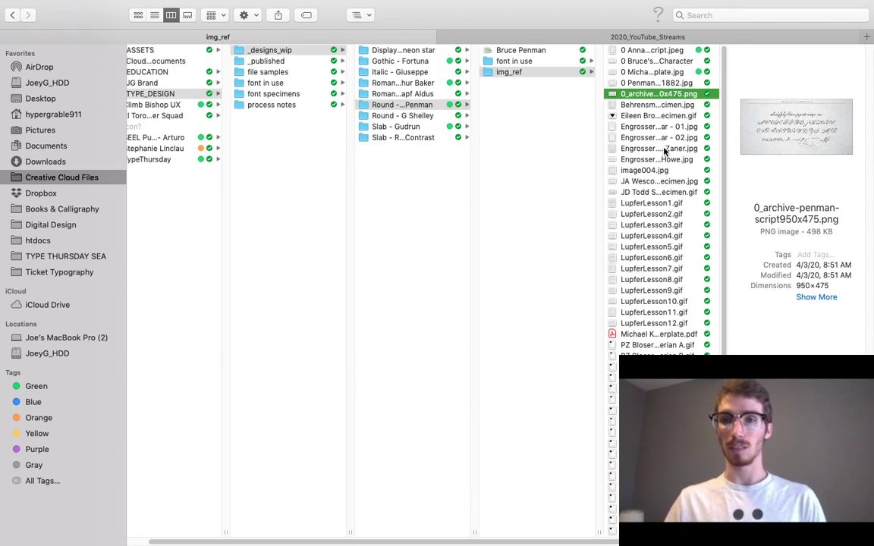
{"action": "key", "text": "Up"}
{"action": "key", "text": "Up"}
{"action": "key", "text": "Up"}
{"action": "key", "text": "Up"}
{"action": "key", "text": "space"}
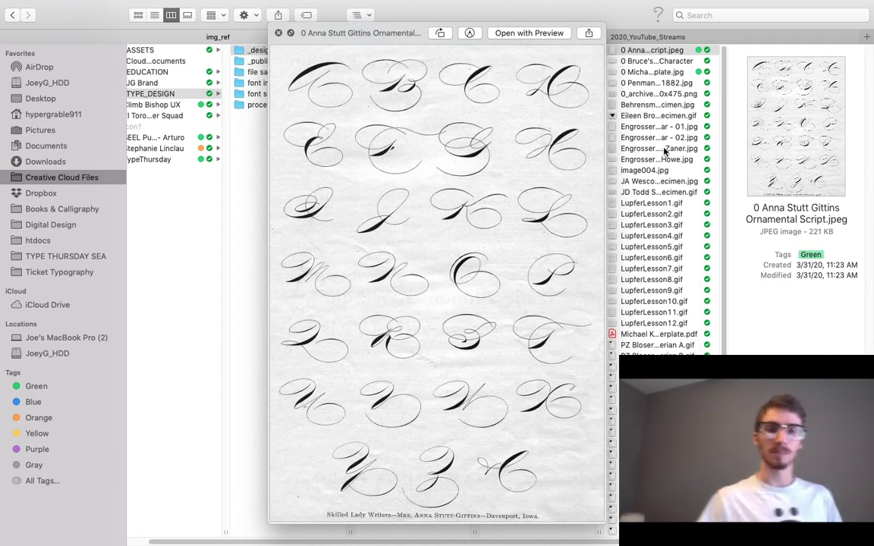
{"action": "key", "text": "space"}
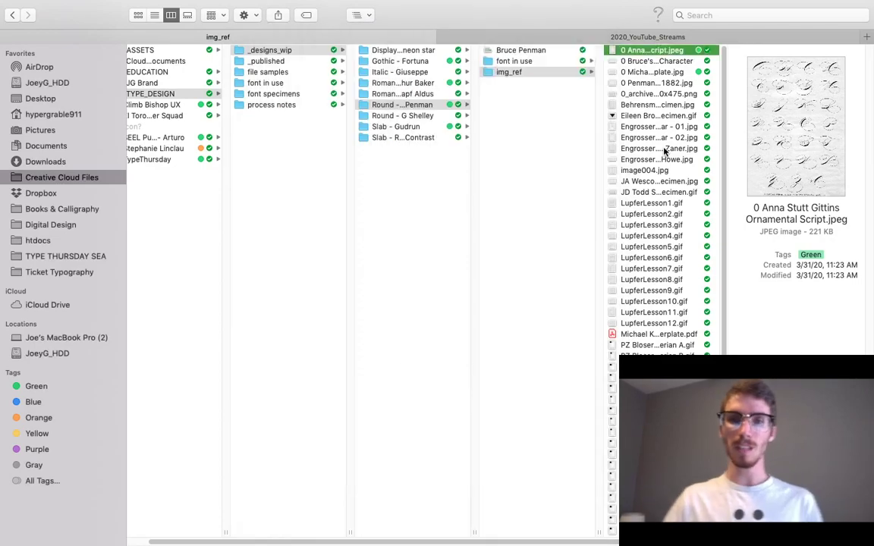
{"action": "key", "text": "super+Tab"}
{"action": "key", "text": "super+Tab"}
Preview the white-on-black triangular Ornamental Specimen GIF in the img_ref folder and examine its capitals up close.
{"action": "key", "text": "space"}
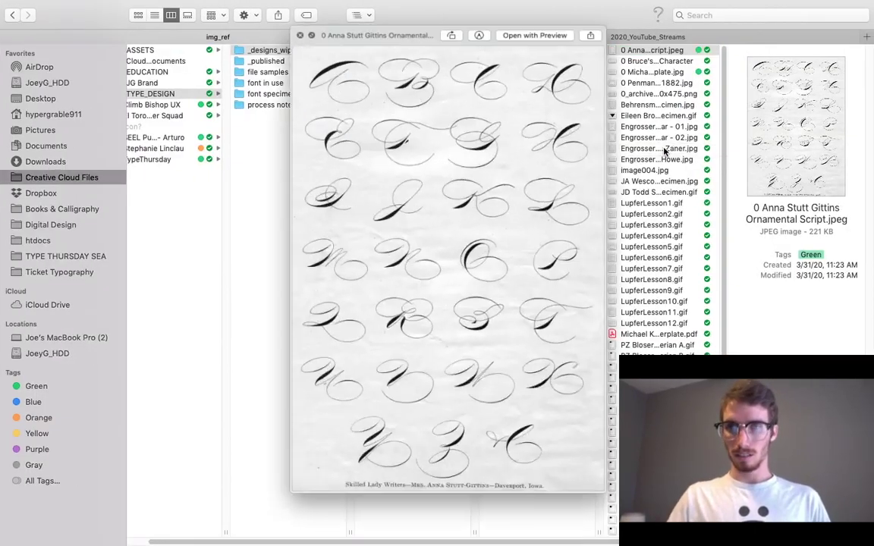
{"action": "key", "text": "Down"}
{"action": "key", "text": "Down"}
{"action": "key", "text": "Down"}
{"action": "key", "text": "Down"}
{"action": "key", "text": "Down"}
{"action": "key", "text": "Down"}
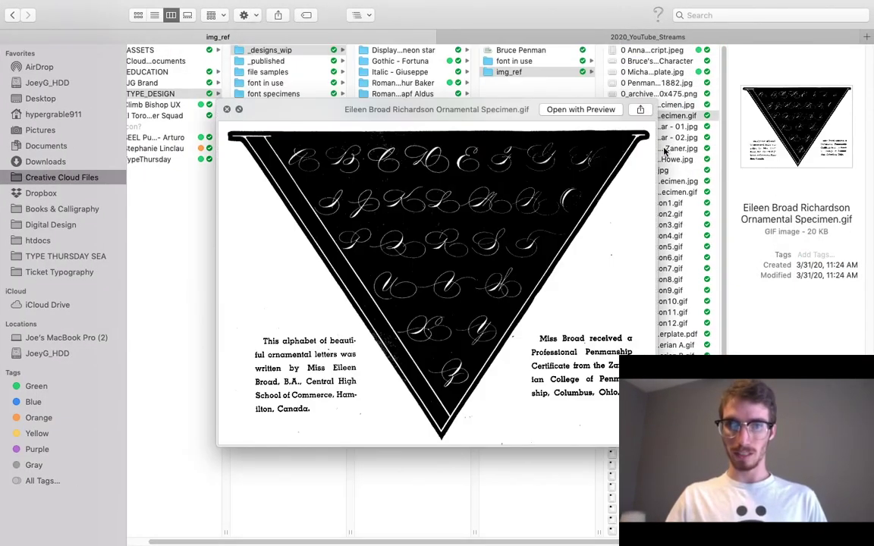
{"action": "scroll", "coordinate": [371, 237], "scroll_direction": "up", "scroll_amount": 5}
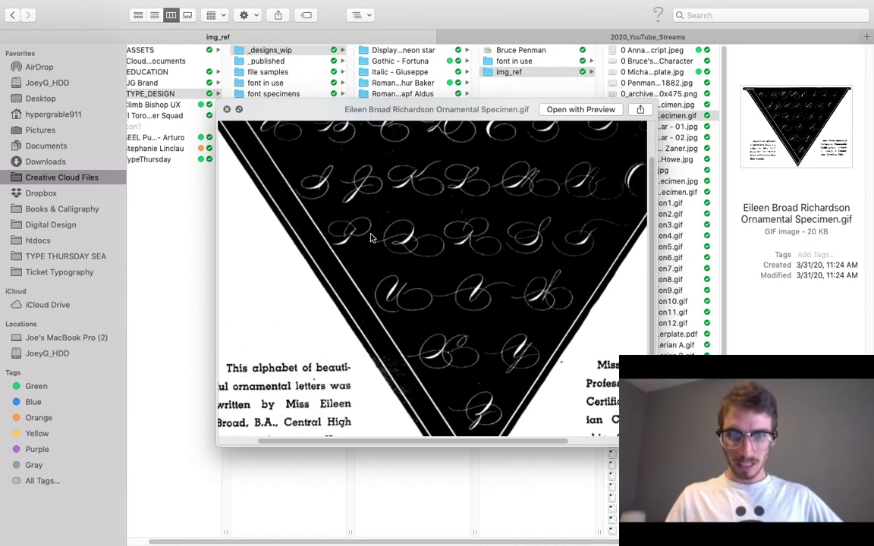
{"action": "scroll", "coordinate": [370, 237], "scroll_direction": "up", "scroll_amount": 1}
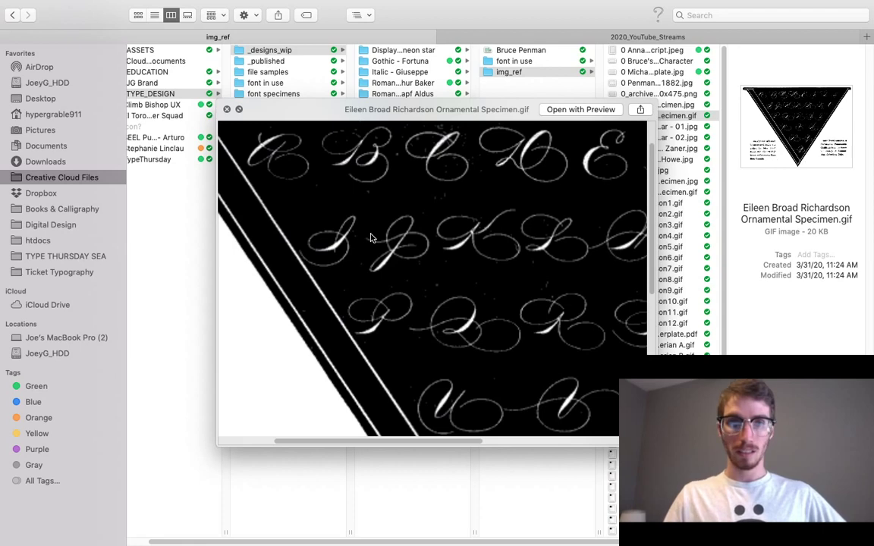
Close the triangular specimen and preview the Engrossers Exemplar - 01.jpg lowercase reference.
{"action": "key", "text": "space"}
{"action": "key", "text": "Up"}
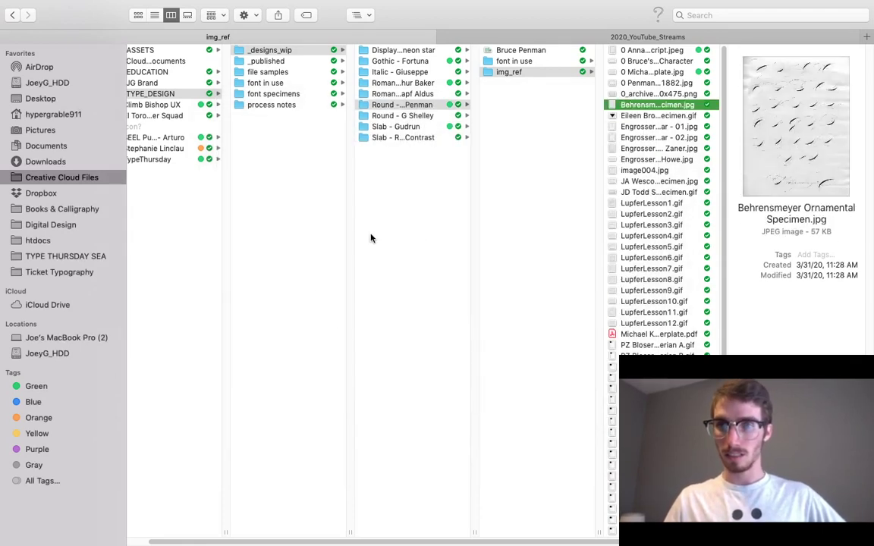
{"action": "key", "text": "space"}
{"action": "key", "text": "Down"}
{"action": "key", "text": "Down"}
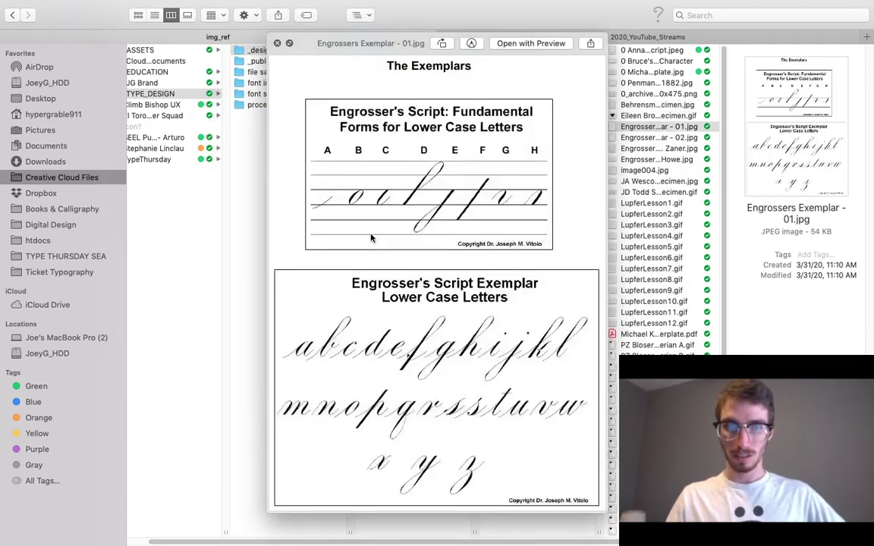
Go back through the references to preview the 0 Bruce's New York Type-Foundy - One Nick Character specimen.
{"action": "key", "text": "Up"}
{"action": "key", "text": "Up"}
{"action": "key", "text": "Up"}
{"action": "key", "text": "Up"}
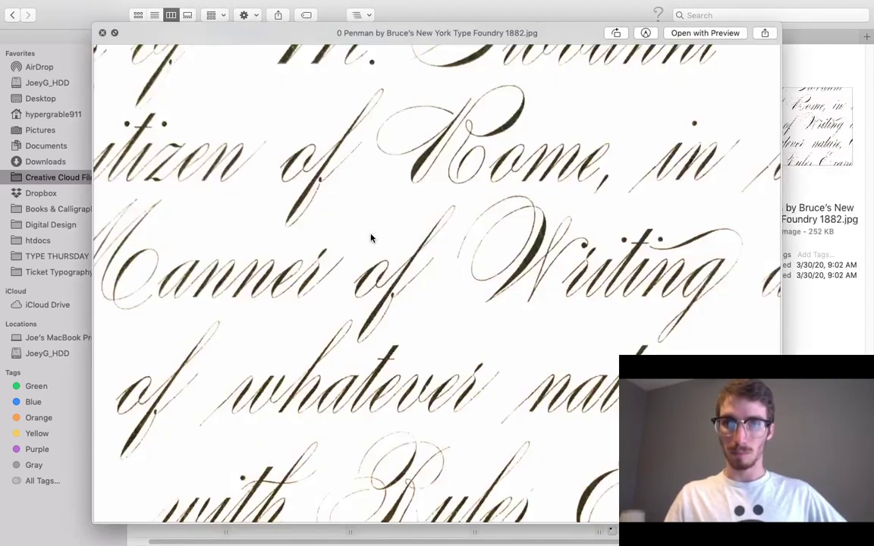
{"action": "key", "text": "Up"}
{"action": "key", "text": "Up"}
{"action": "key", "text": "Up"}
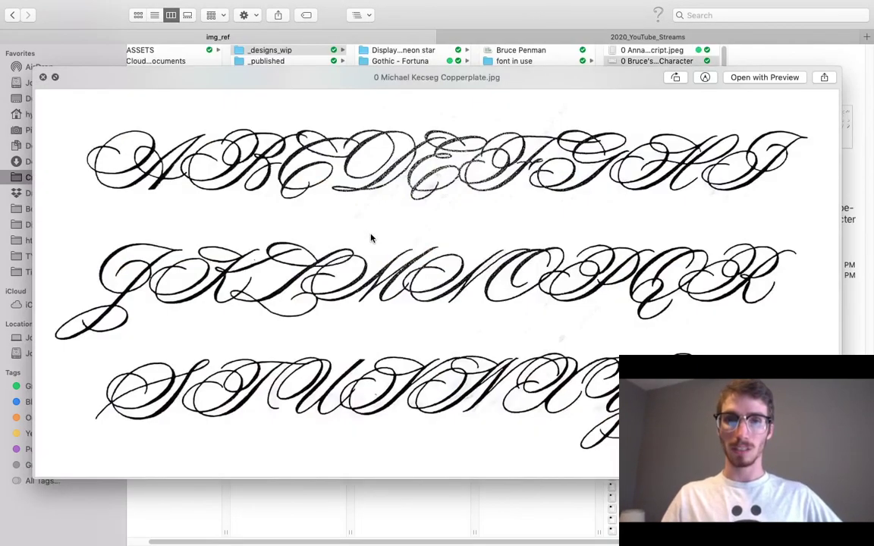
{"action": "key", "text": "Down"}
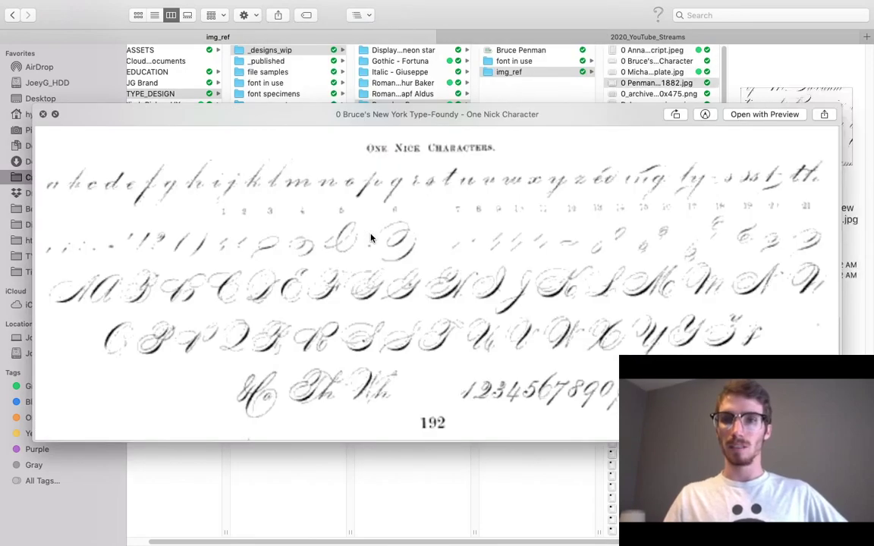
Compare the Penman 1882 image with 0_archive-penman-script950x475.png and close the preview.
{"action": "key", "text": "Down"}
{"action": "key", "text": "Down"}
{"action": "key", "text": "Up"}
{"action": "key", "text": "Down"}
{"action": "key", "text": "Down"}
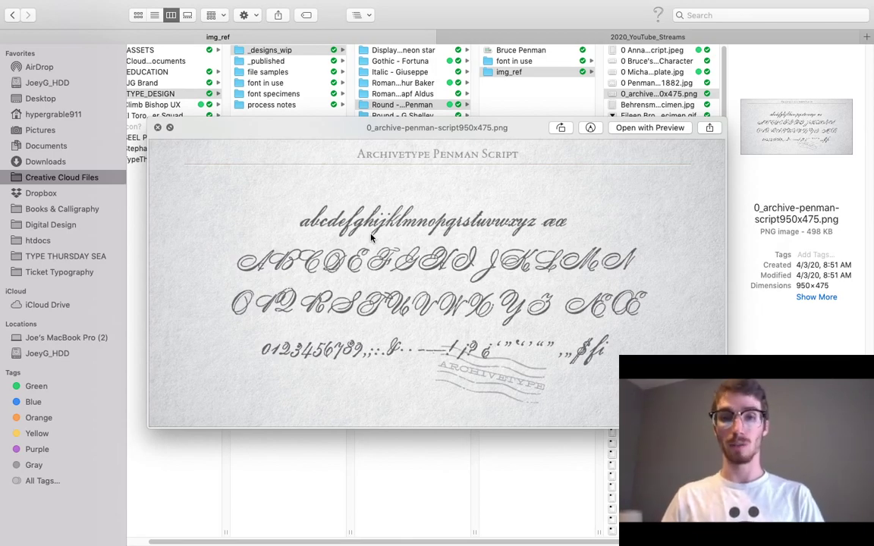
{"action": "key", "text": "space"}
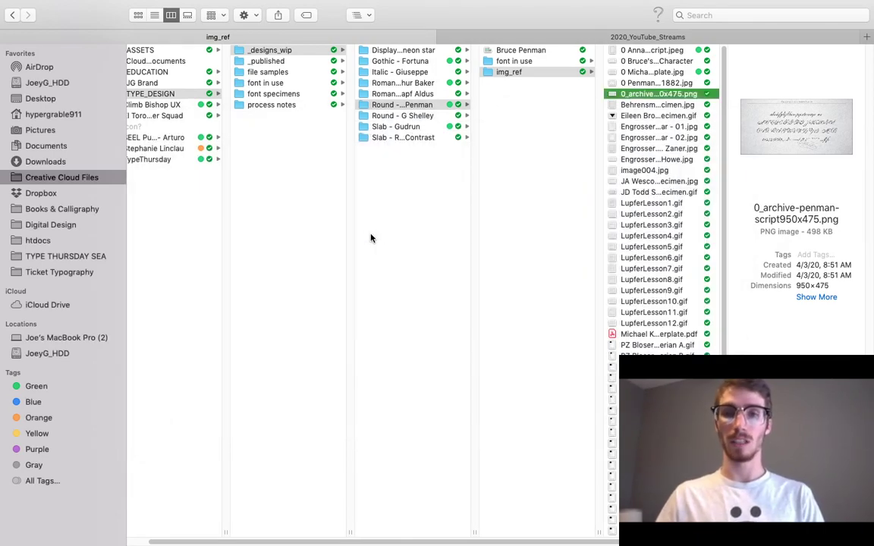
Switch to Chrome and check the live chat participants and the stream preview in YouTube Studio.
{"action": "key", "text": "super+Tab"}
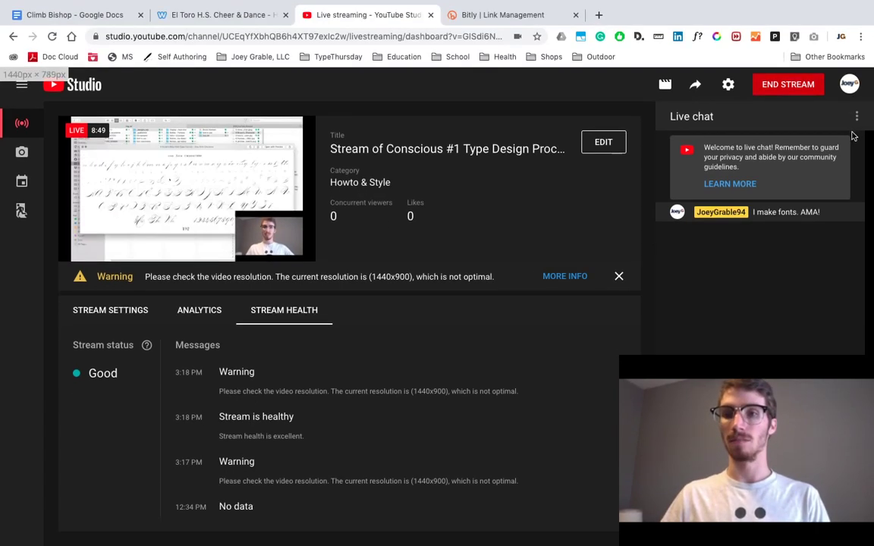
{"action": "left_click", "coordinate": [857, 116]}
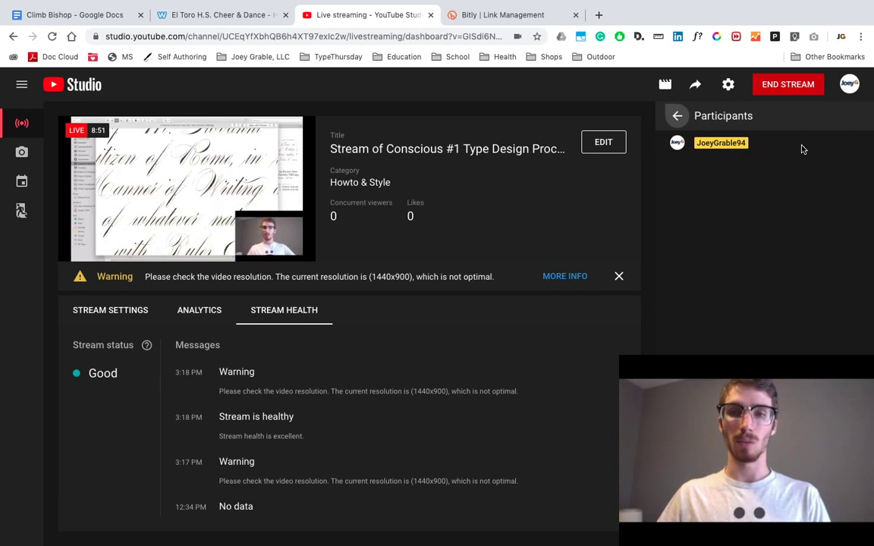
{"action": "left_click", "coordinate": [677, 115]}
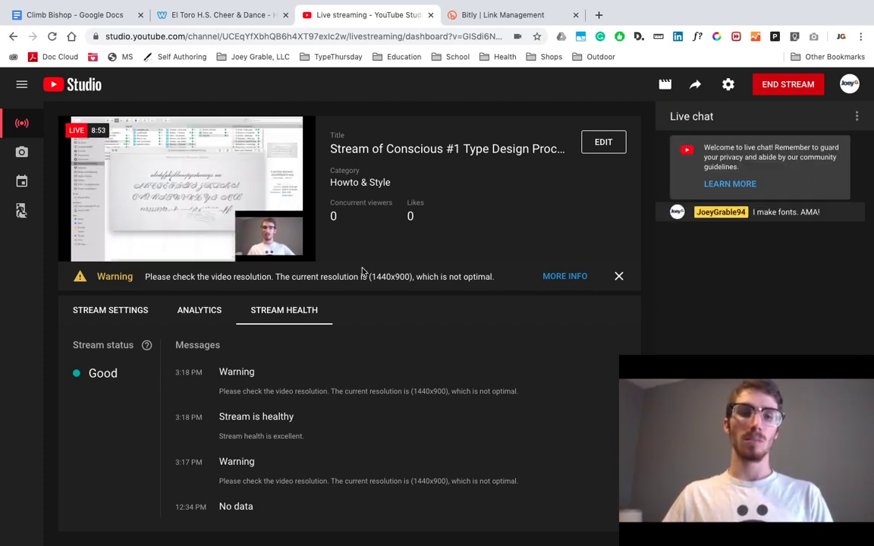
{"action": "mouse_move", "coordinate": [86, 164]}
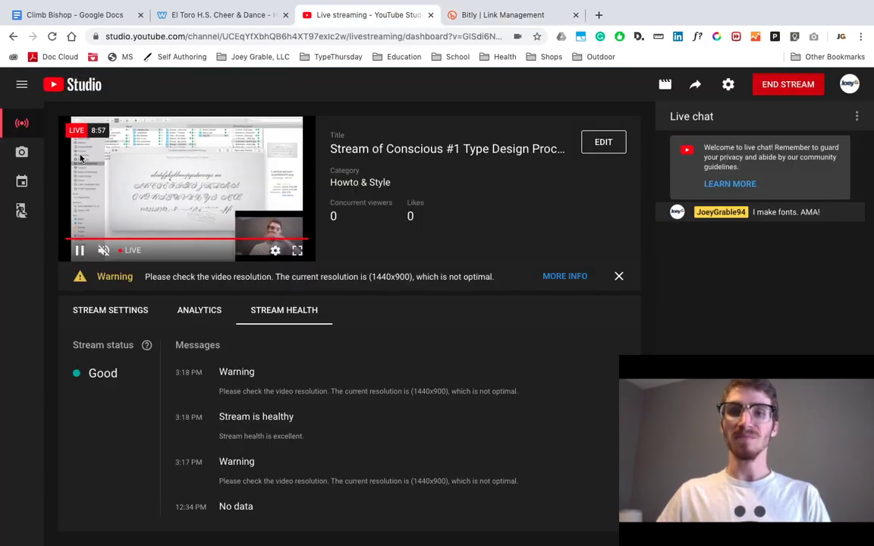
Open the live stream's watch page from its share link in a new browser tab and lower the volume.
{"action": "left_click", "coordinate": [694, 84]}
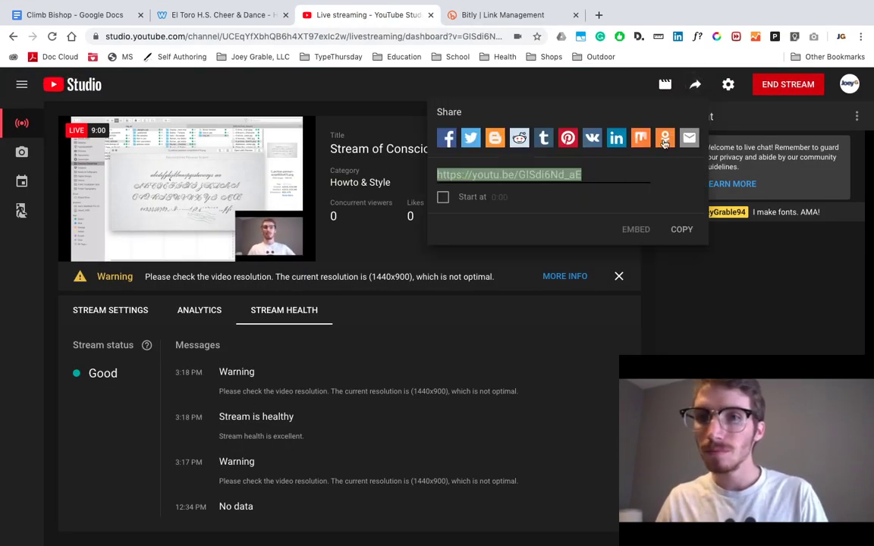
{"action": "key", "text": "ctrl+c"}
{"action": "key", "text": "ctrl+t"}
{"action": "key", "text": "ctrl+v"}
{"action": "key", "text": "Return"}
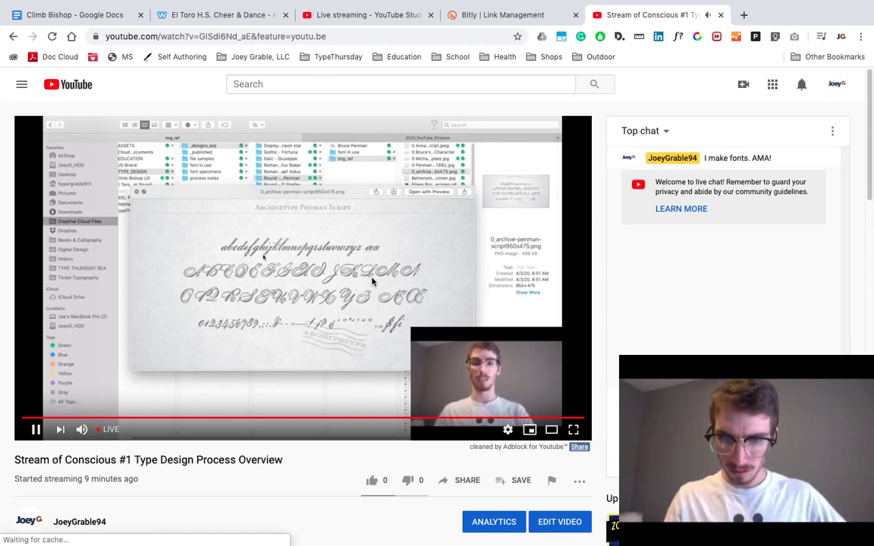
{"action": "key", "text": "XF86AudioLowerVolume"}
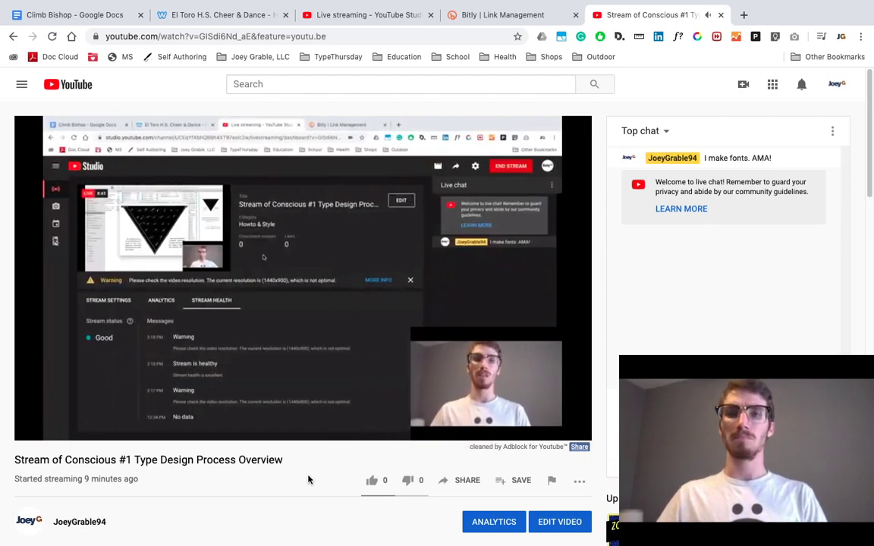
Close the stream's watch page and switch back to Finder with the img_ref folder selected.
{"action": "key", "text": "super+w"}
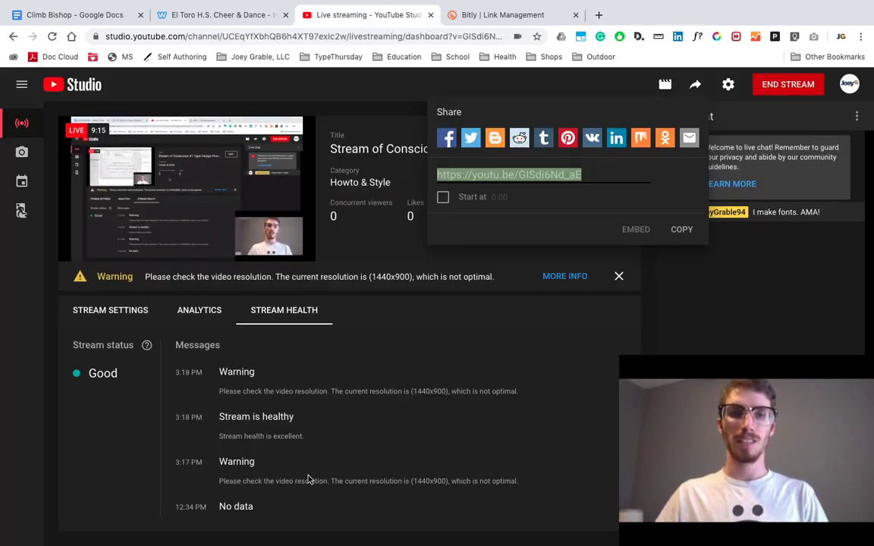
{"action": "key", "text": "super+Tab"}
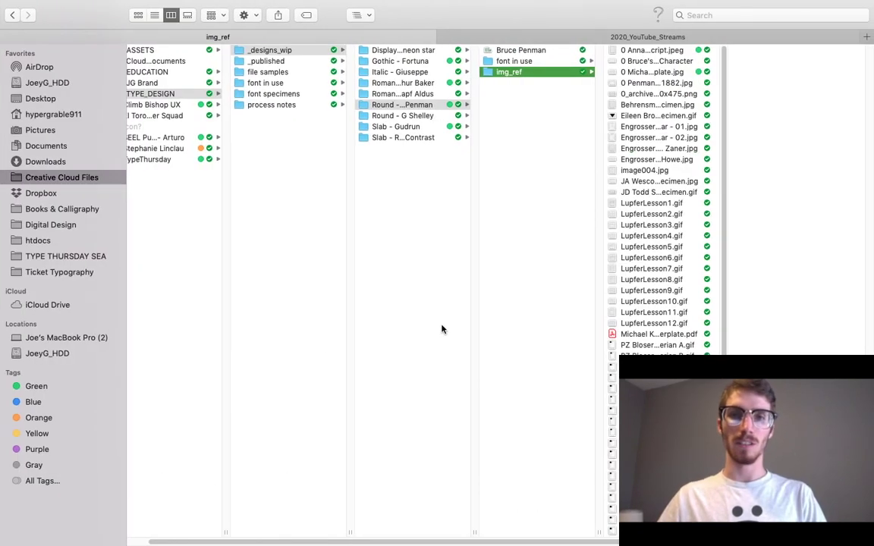
{"action": "left_click", "coordinate": [571, 144]}
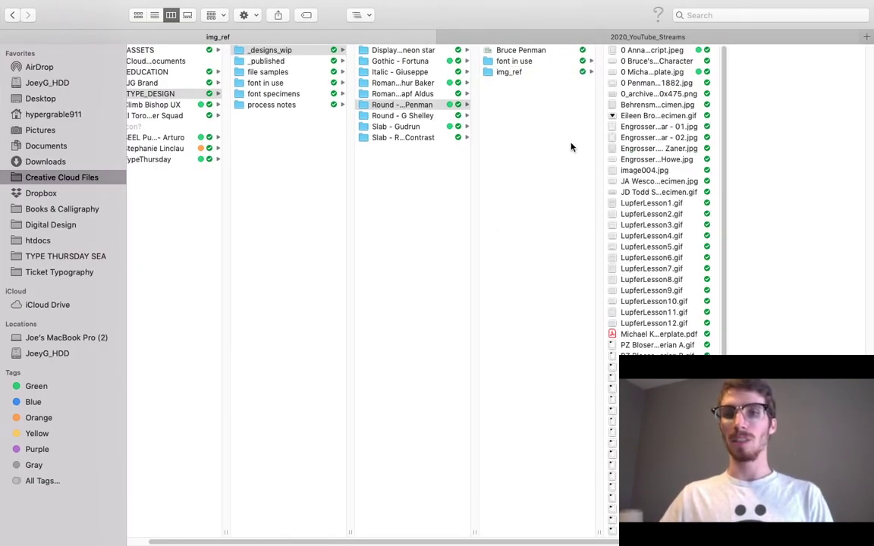
{"action": "left_click", "coordinate": [514, 72]}
Switch to Glyphs and enter a capital G in the empty edit view.
{"action": "key", "text": "ctrl+Right"}
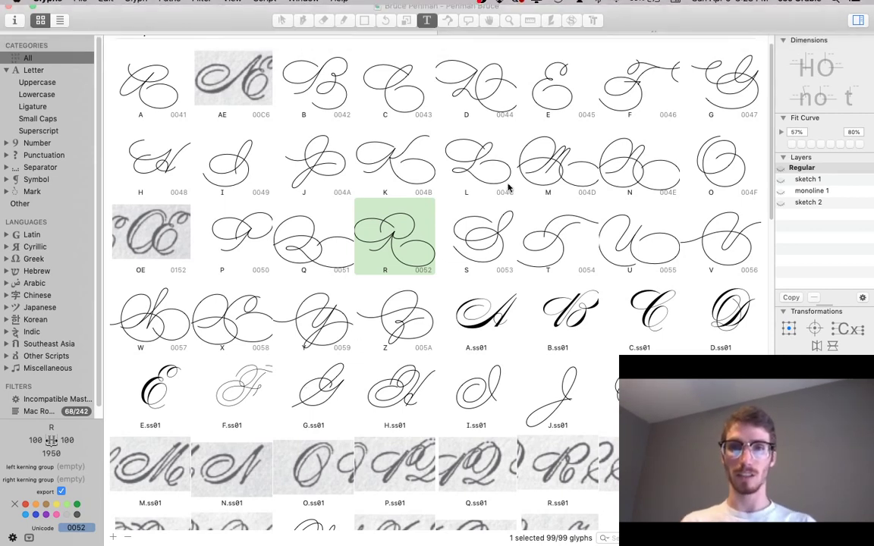
{"action": "left_click", "coordinate": [575, 32]}
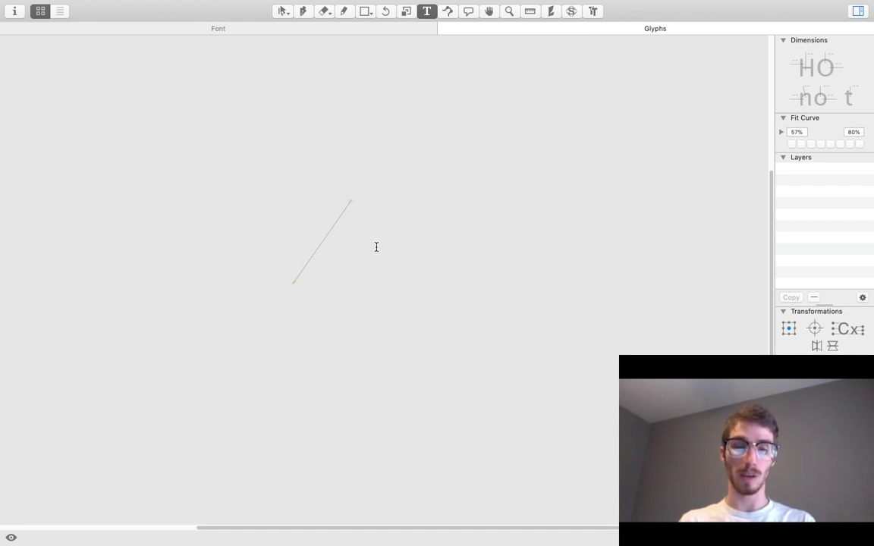
{"action": "type", "text": "G"}
{"action": "key", "text": "Left"}
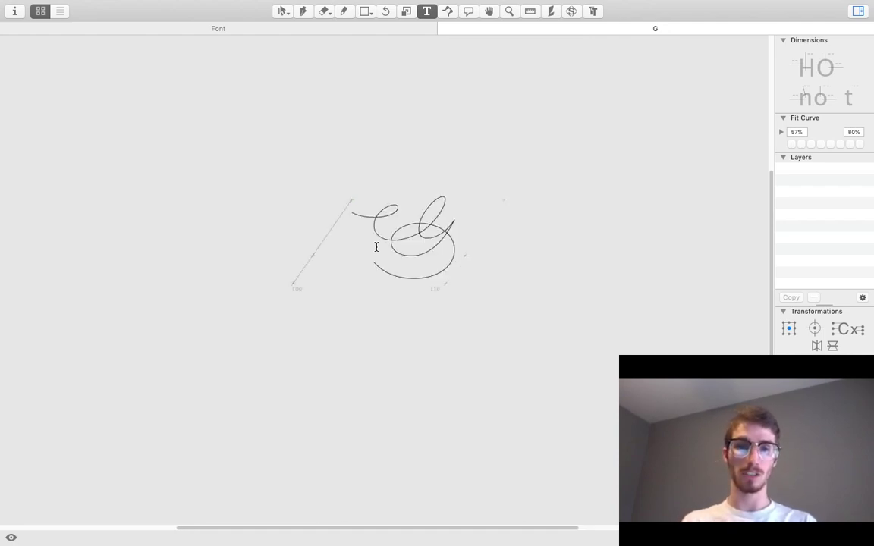
{"action": "key", "text": "Right"}
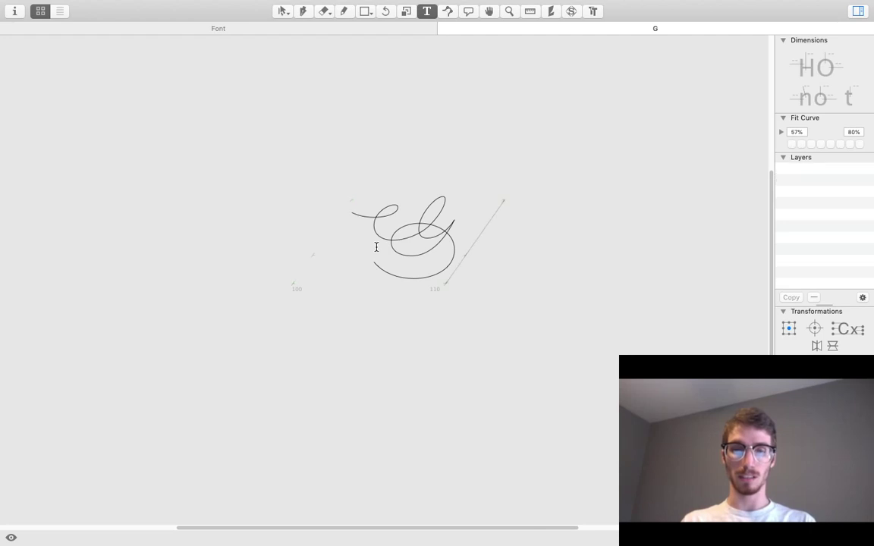
Add the alternate glyph G.ss01 directly after the default G.
{"action": "type", "text": "E"}
{"action": "key", "text": "Left"}
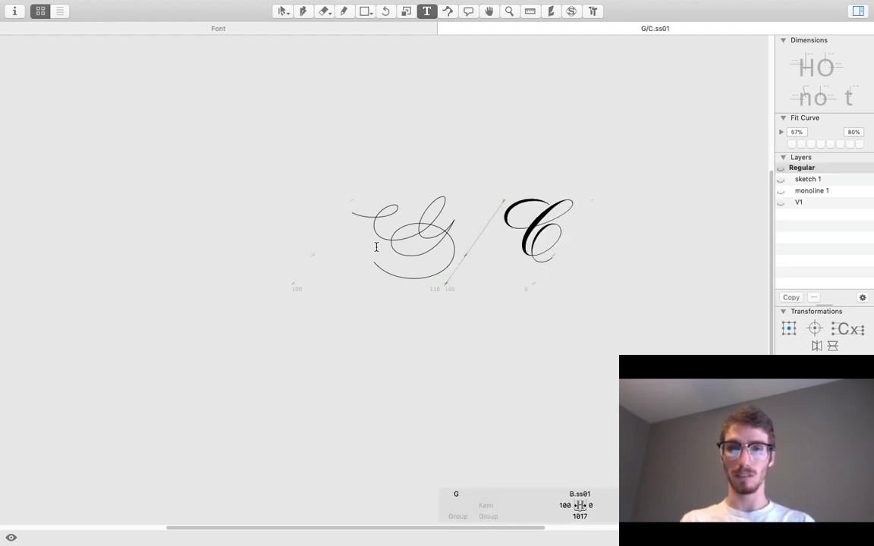
{"action": "type", "text": "G"}
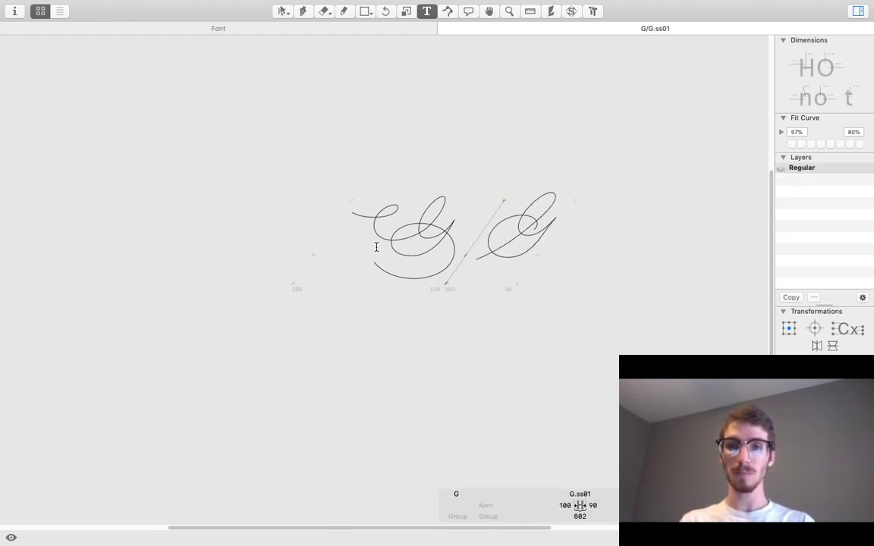
Open the default G and the alternate G.ss01 for outline editing to compare their monoline paths.
{"action": "scroll", "coordinate": [452, 238], "scroll_direction": "up", "scroll_amount": 3}
{"action": "scroll", "coordinate": [459, 255], "scroll_direction": "right", "scroll_amount": 3}
{"action": "scroll", "coordinate": [458, 256], "scroll_direction": "down", "scroll_amount": 2}
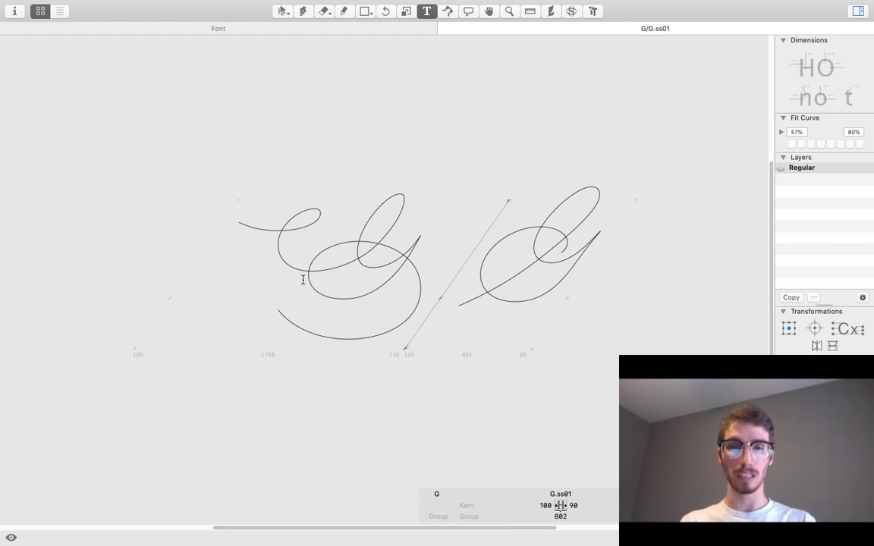
{"action": "scroll", "coordinate": [329, 271], "scroll_direction": "up", "scroll_amount": 5}
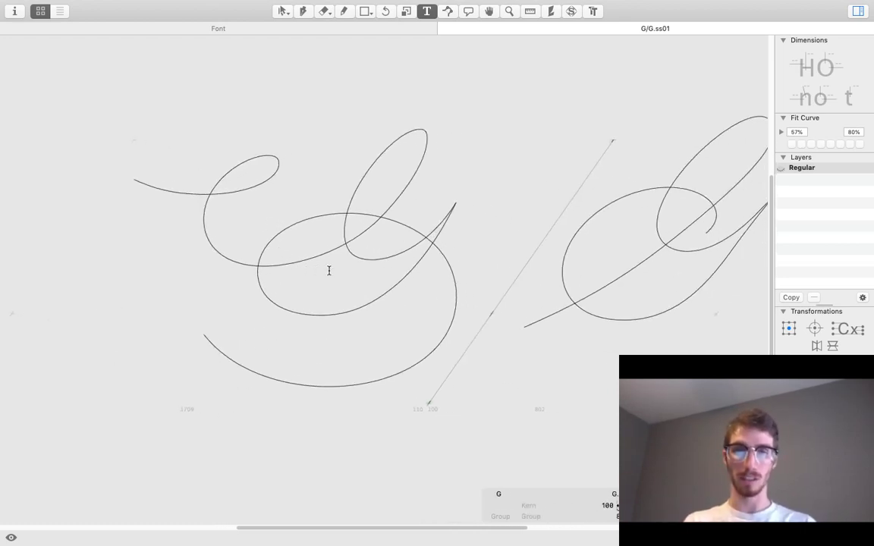
{"action": "double_click", "coordinate": [336, 257]}
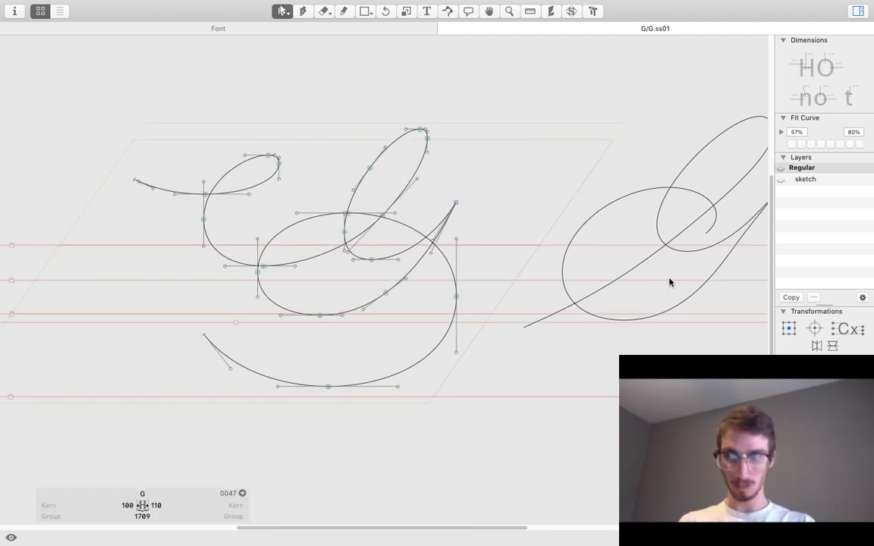
{"action": "scroll", "coordinate": [482, 227], "scroll_direction": "right", "scroll_amount": 5}
{"action": "double_click", "coordinate": [488, 222]}
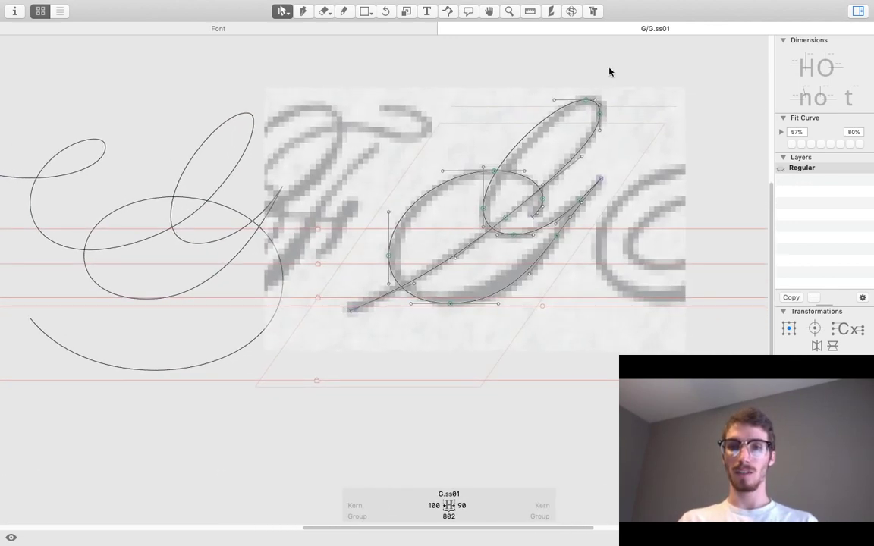
Back up the G.ss01 outline as a layer copy named Sketch 1 and delete all paths from the Regular layer.
{"action": "scroll", "coordinate": [497, 208], "scroll_direction": "right", "scroll_amount": 2}
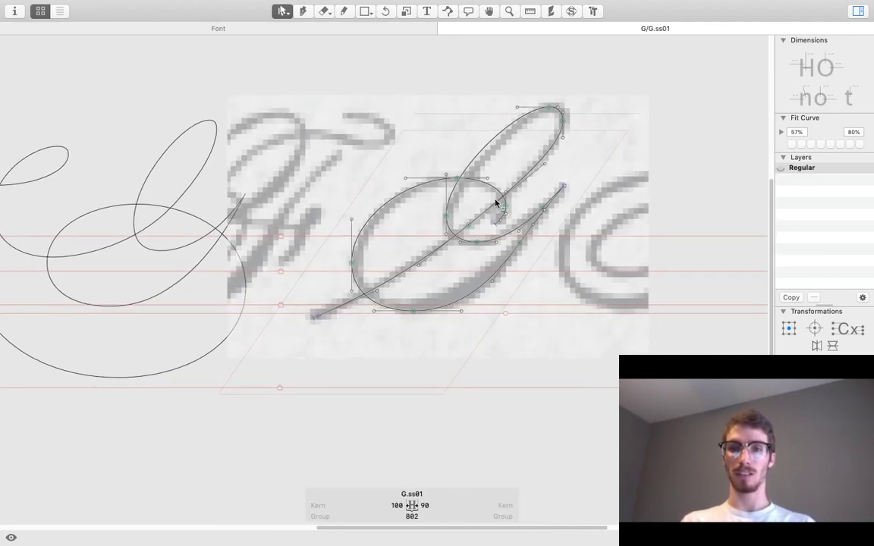
{"action": "scroll", "coordinate": [497, 204], "scroll_direction": "up", "scroll_amount": 3}
{"action": "scroll", "coordinate": [500, 201], "scroll_direction": "down", "scroll_amount": 3}
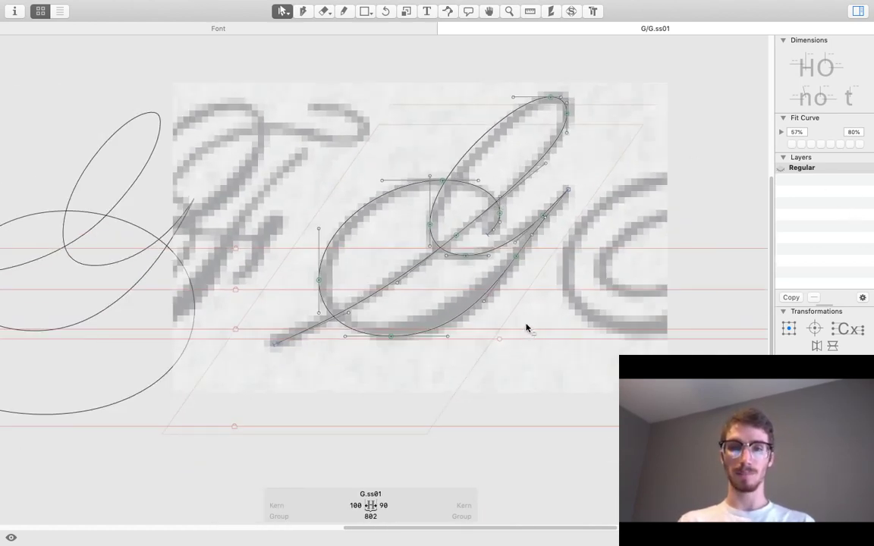
{"action": "key", "text": "super+a"}
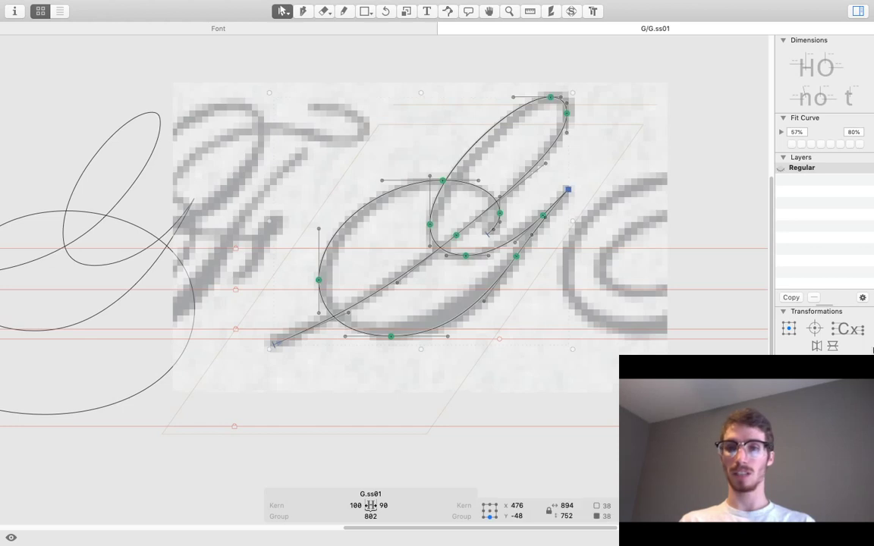
{"action": "left_click", "coordinate": [791, 297]}
{"action": "double_click", "coordinate": [829, 180]}
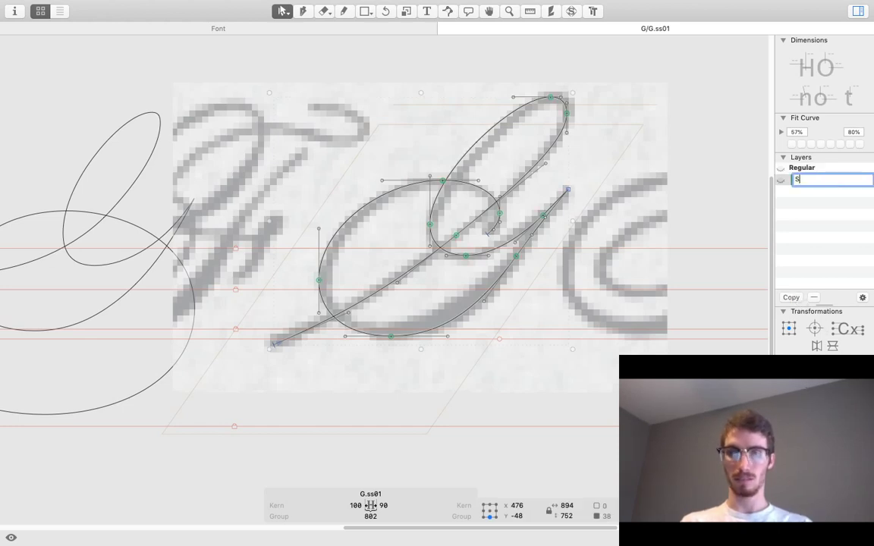
{"action": "type", "text": "Sketch 1"}
{"action": "key", "text": "Return"}
{"action": "left_click", "coordinate": [802, 168]}
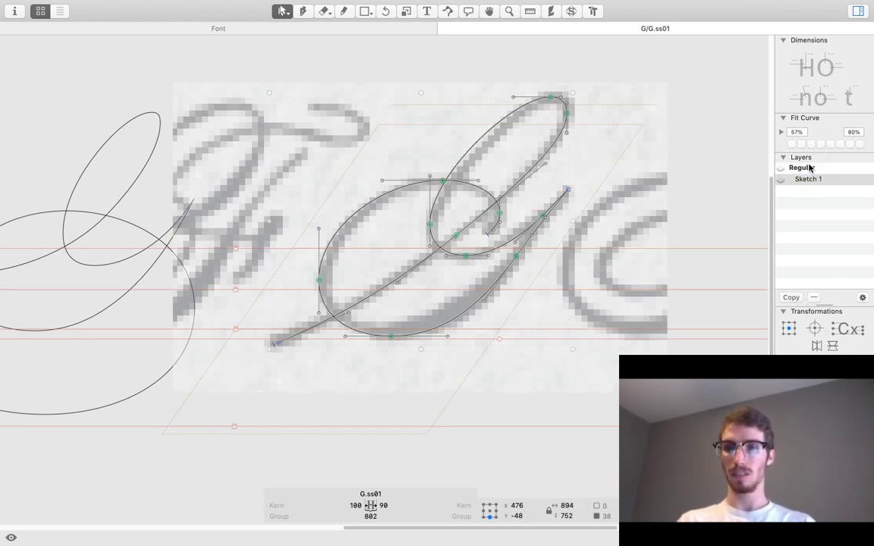
{"action": "key", "text": "Delete"}
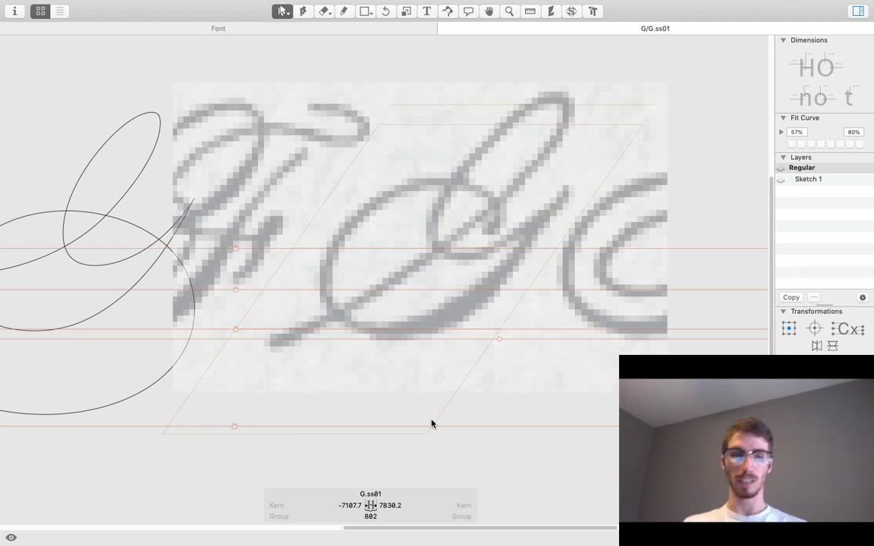
Examine the capital G in the reference scan behind the empty Regular layer at different magnifications.
{"action": "scroll", "coordinate": [448, 229], "scroll_direction": "up", "scroll_amount": 2}
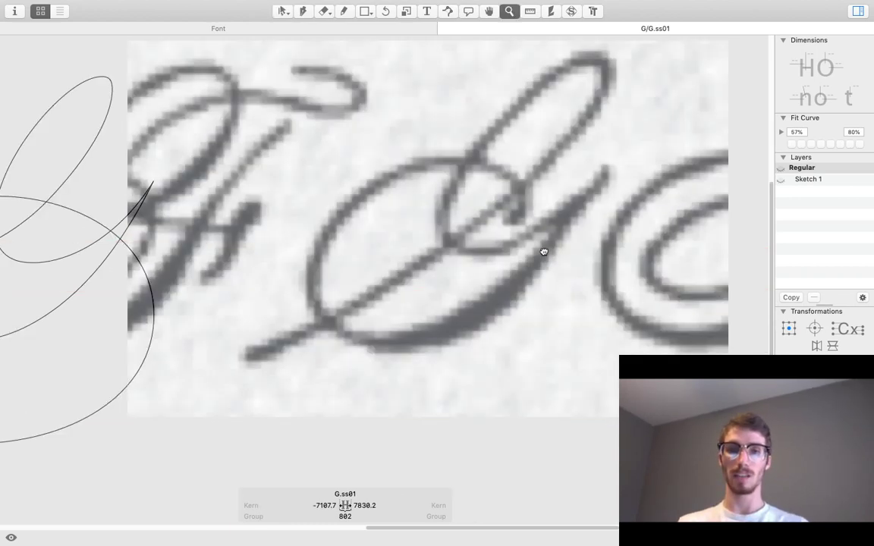
{"action": "scroll", "coordinate": [430, 260], "scroll_direction": "down", "scroll_amount": 3}
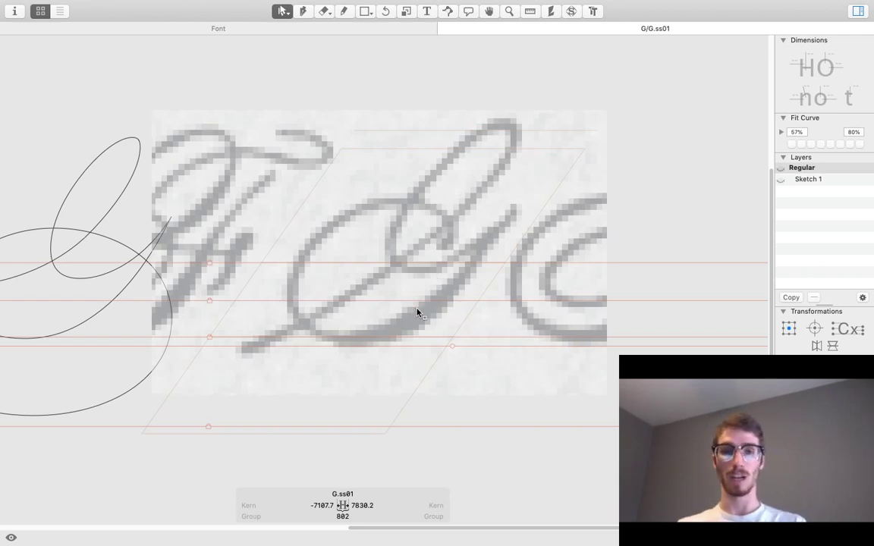
{"action": "key", "text": "z"}
{"action": "left_click", "coordinate": [376, 297]}
{"action": "left_click", "coordinate": [455, 269]}
{"action": "left_click", "coordinate": [496, 270]}
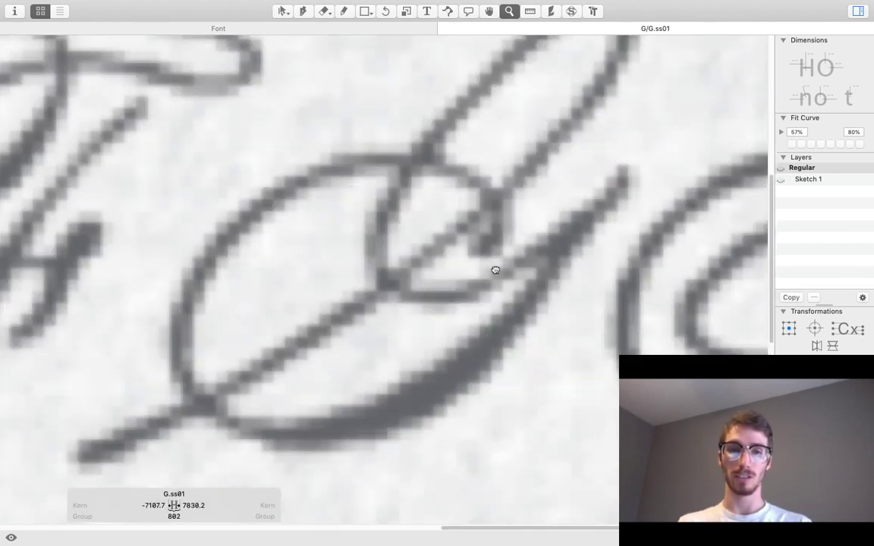
{"action": "left_click_drag", "start_coordinate": [496, 270], "coordinate": [571, 264]}
{"action": "left_click", "coordinate": [484, 291], "text": "alt"}
{"action": "left_click_drag", "start_coordinate": [484, 292], "coordinate": [467, 309]}
Trace the scanned G's entry stroke, tall upper loop and upswing with the Pen tool as one open path about 906 by 764 units.
{"action": "key", "text": "v"}
{"action": "key", "text": "p"}
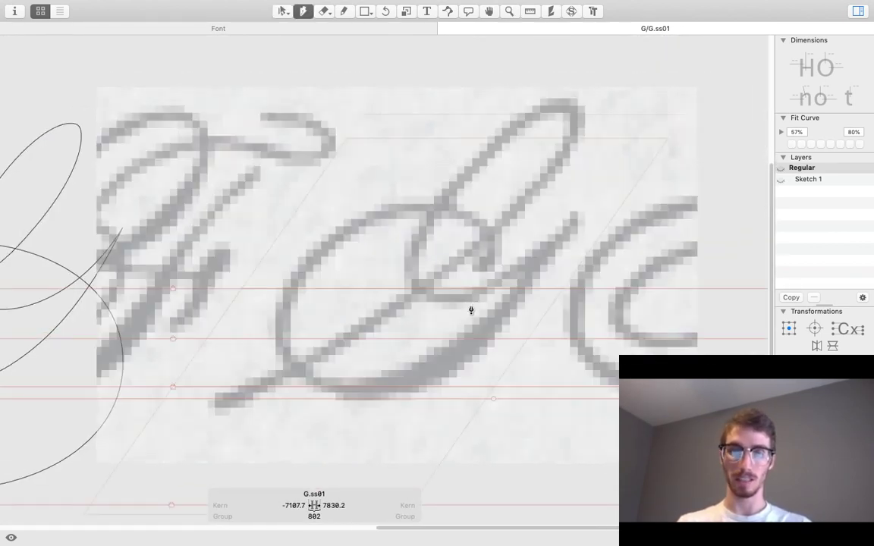
{"action": "left_click", "coordinate": [214, 407]}
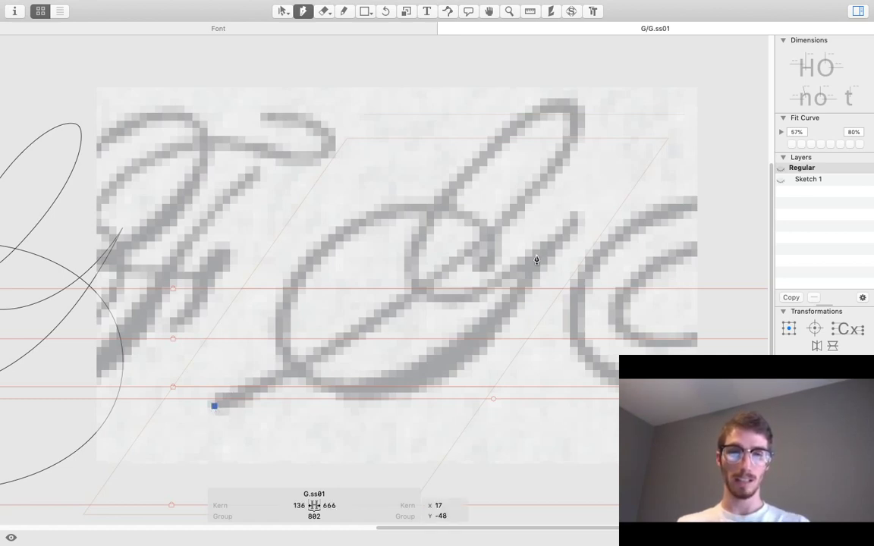
{"action": "left_click", "coordinate": [448, 270]}
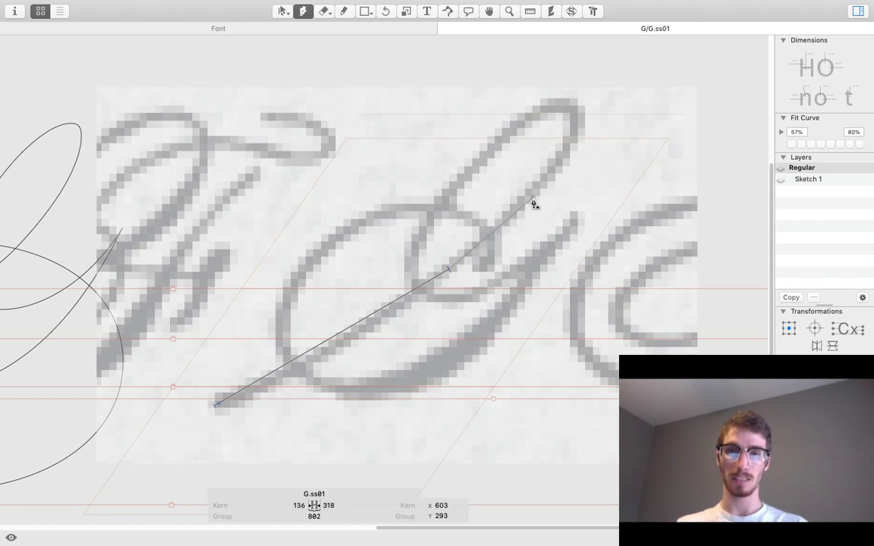
{"action": "key", "text": "super+z"}
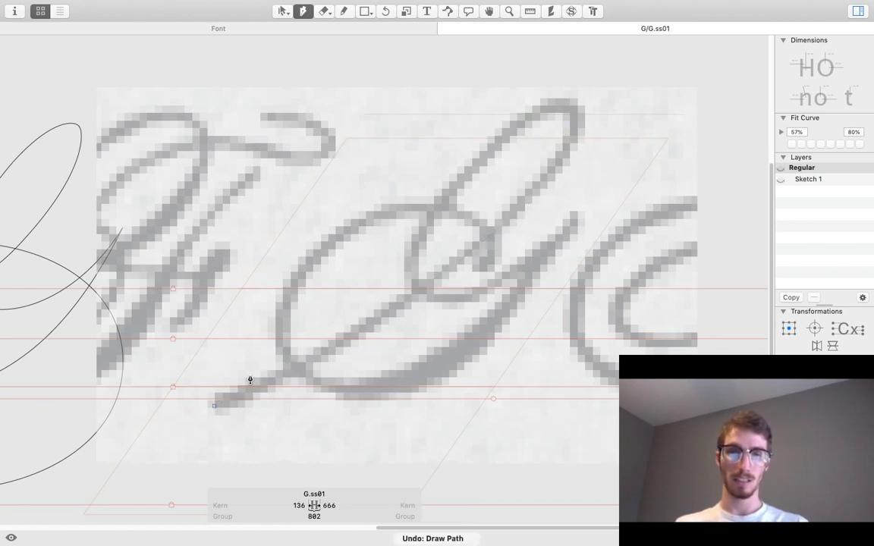
{"action": "left_click", "coordinate": [214, 407]}
{"action": "left_click_drag", "start_coordinate": [440, 276], "coordinate": [493, 227]}
{"action": "left_click_drag", "start_coordinate": [577, 137], "coordinate": [570, 100]}
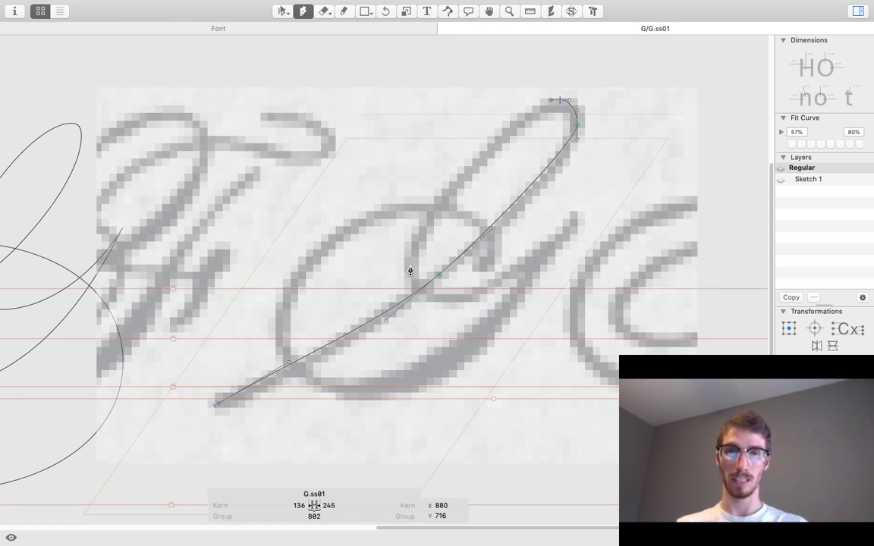
{"action": "left_click_drag", "start_coordinate": [411, 267], "coordinate": [474, 298]}
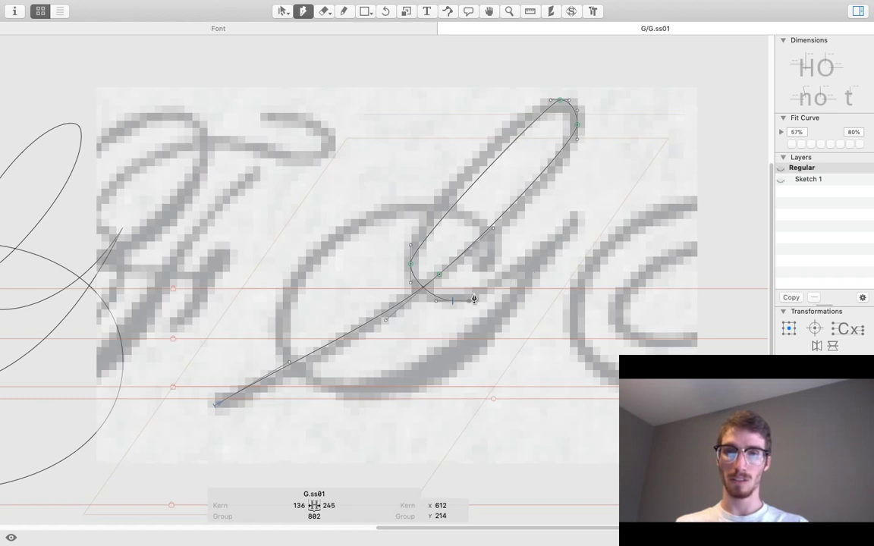
{"action": "left_click", "coordinate": [590, 203]}
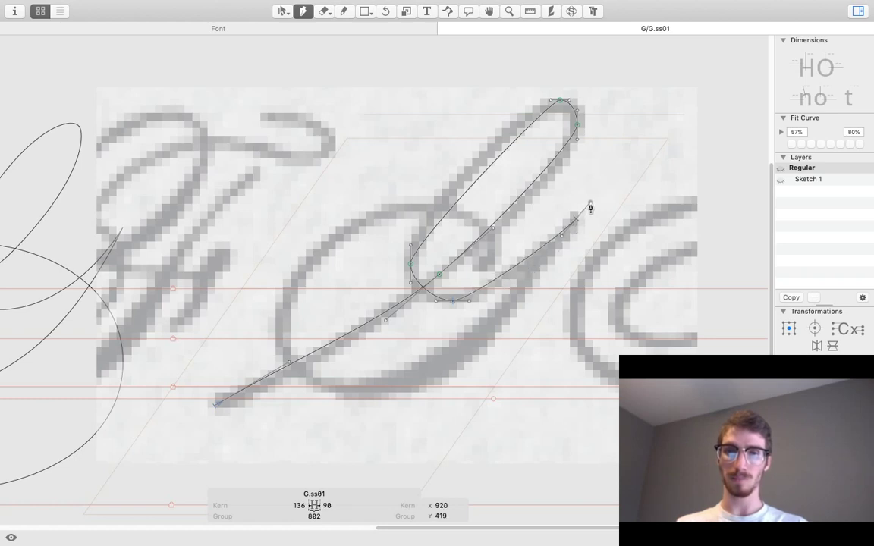
{"action": "key", "text": "v"}
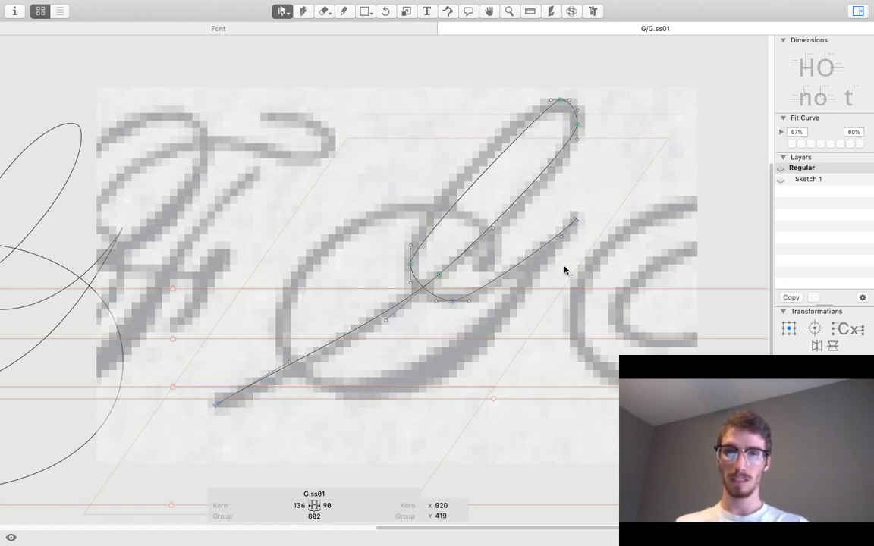
Shift the whole traced loop path 60 units to the left, clear of the scanned letter's remaining stroke.
{"action": "key", "text": "space"}
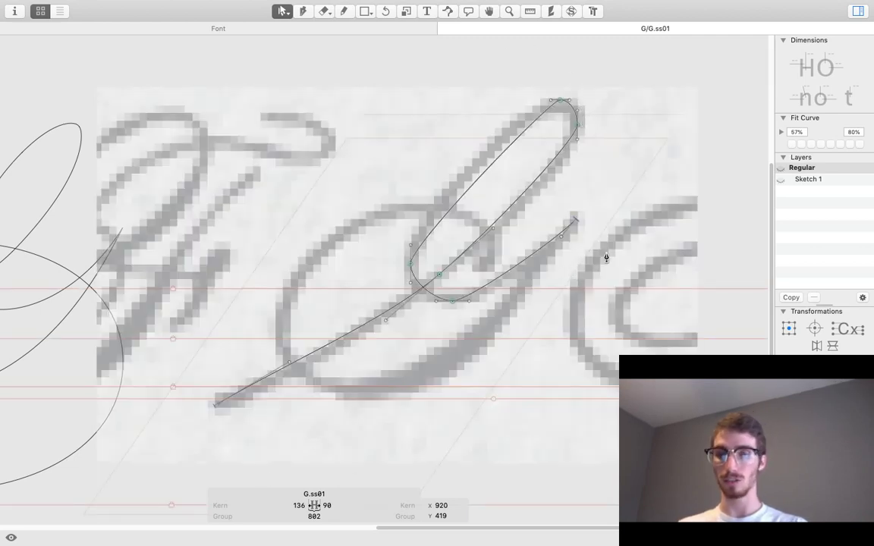
{"action": "key", "text": "p"}
{"action": "key", "text": "v"}
{"action": "key", "text": "super+a"}
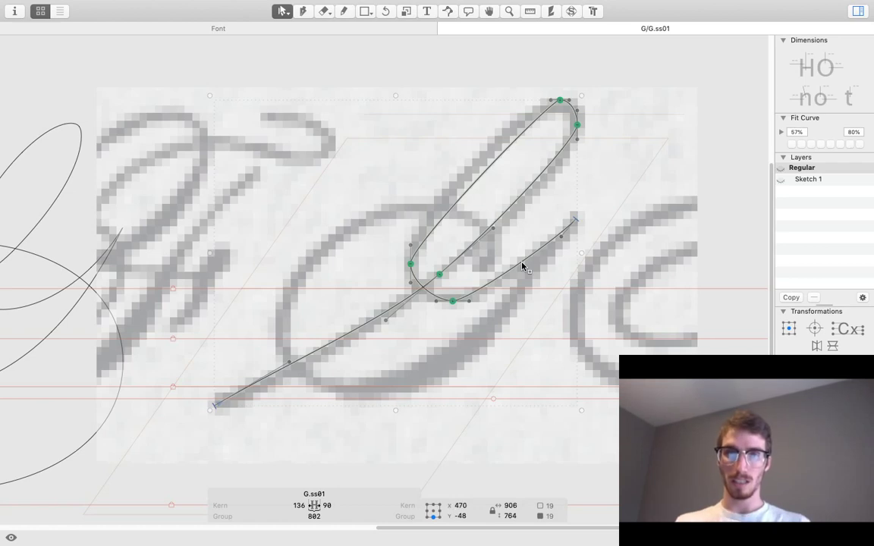
{"action": "key", "text": "shift+Left"}
{"action": "key", "text": "shift+Left"}
{"action": "key", "text": "shift+Left"}
{"action": "key", "text": "shift+Left"}
{"action": "key", "text": "shift+Left"}
{"action": "key", "text": "shift+Left"}
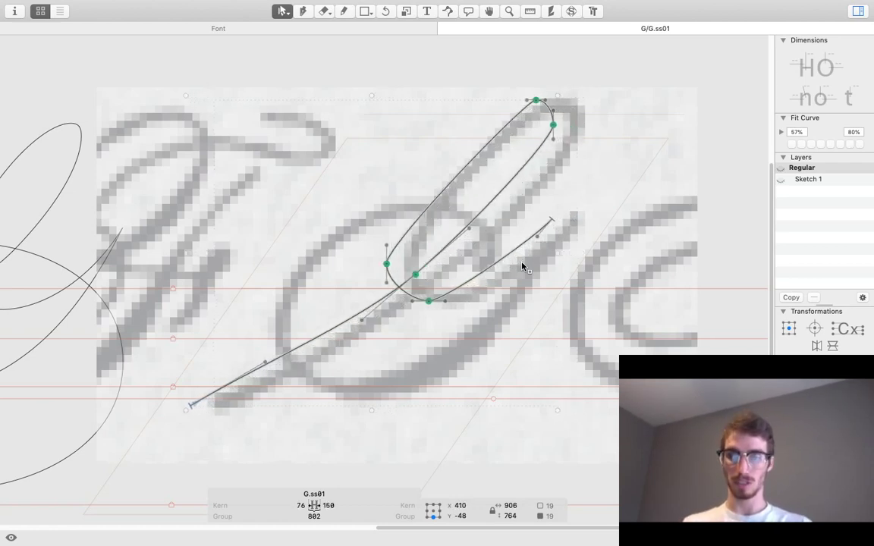
Trace the thick downstroke as a second path from X 930, Y 432 to X 347, Y -16, moving its lower curve node to X 582, Y 41.
{"action": "key", "text": "p"}
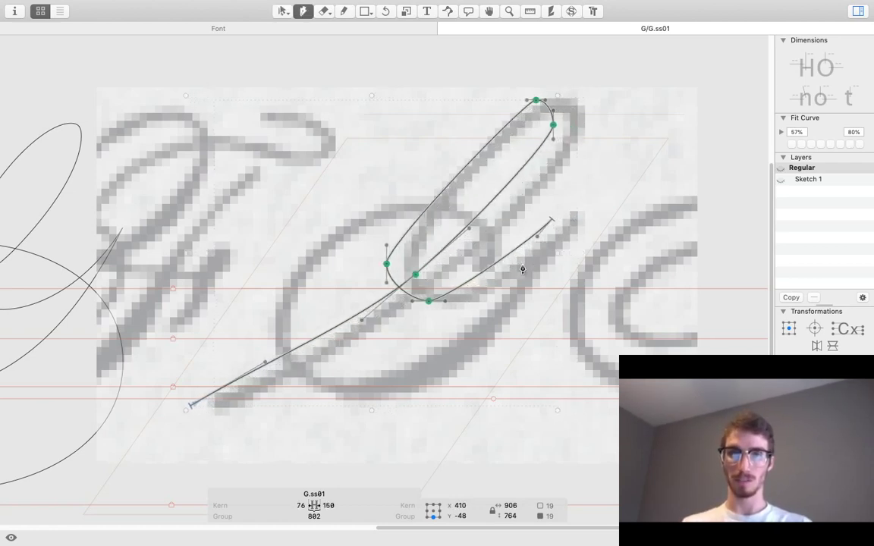
{"action": "left_click", "coordinate": [579, 217]}
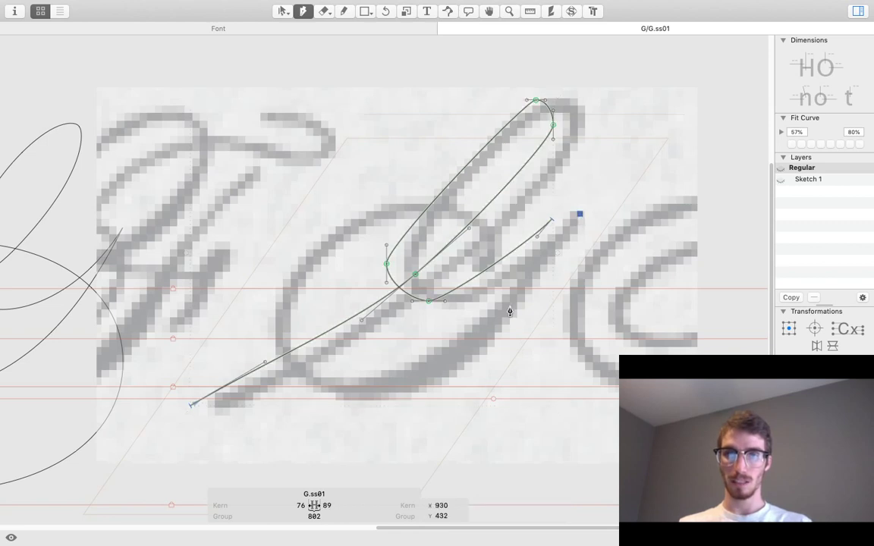
{"action": "left_click_drag", "start_coordinate": [520, 289], "coordinate": [509, 313]}
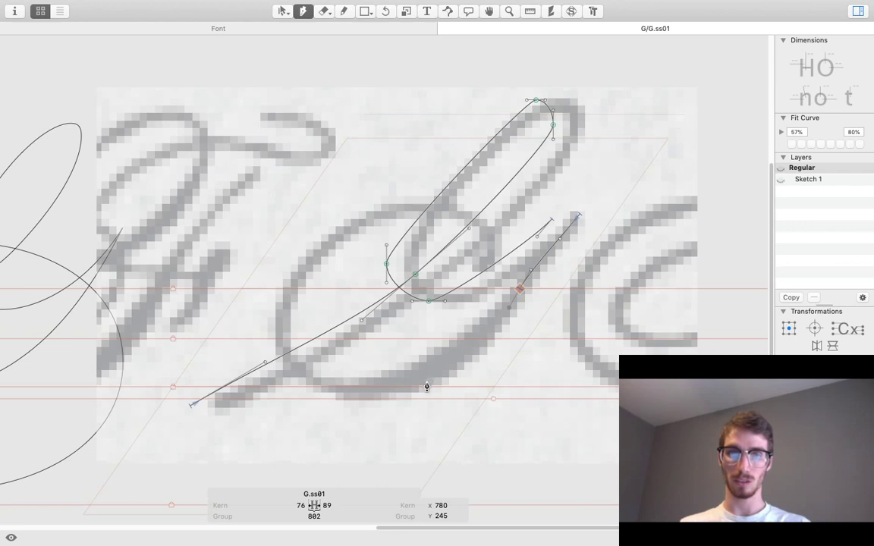
{"action": "left_click_drag", "start_coordinate": [426, 383], "coordinate": [405, 403]}
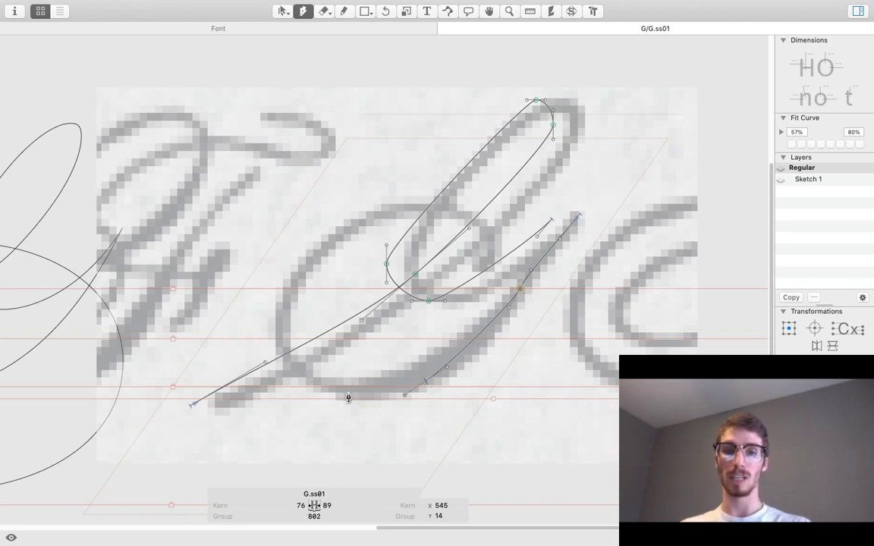
{"action": "mouse_move", "coordinate": [329, 394]}
{"action": "left_mouse_down"}
{"action": "mouse_move", "coordinate": [335, 385]}
{"action": "mouse_move", "coordinate": [329, 397]}
{"action": "left_mouse_up"}
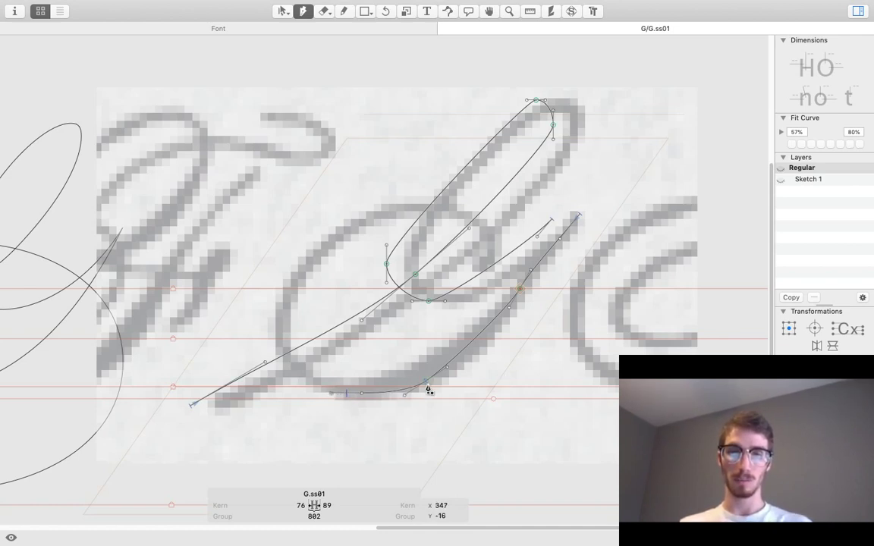
{"action": "key", "text": "v"}
{"action": "left_click_drag", "start_coordinate": [427, 382], "coordinate": [446, 369]}
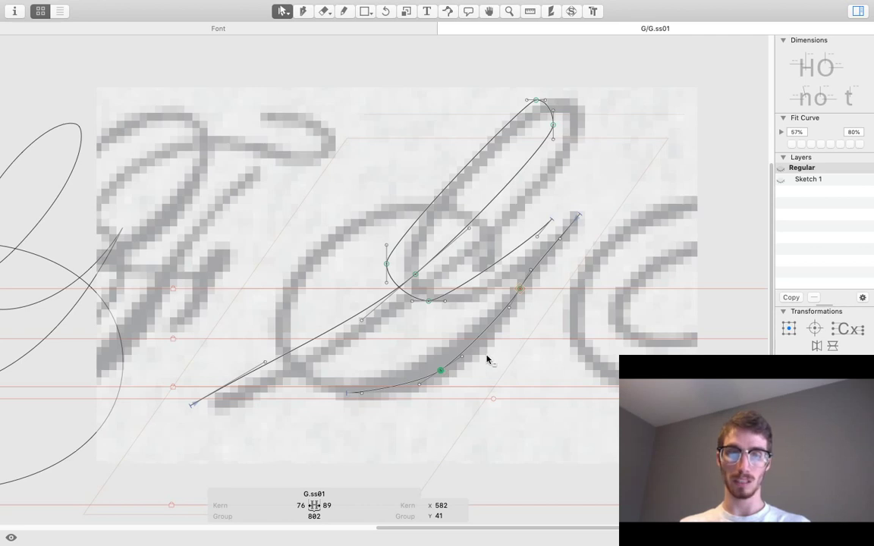
Continue the second path from the G's base around the left bowl, over the top at X 542, Y 454 and into the inner hook.
{"action": "key", "text": "p"}
{"action": "left_click", "coordinate": [346, 395]}
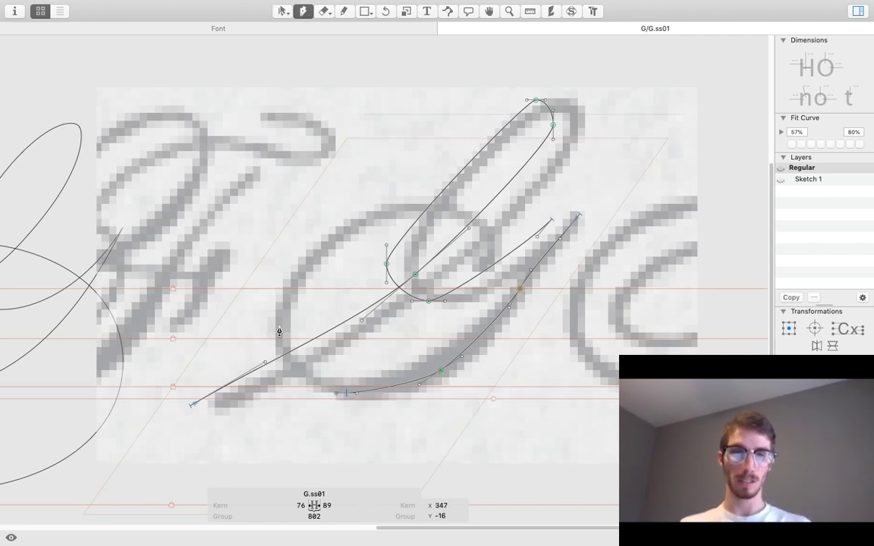
{"action": "left_click_drag", "start_coordinate": [277, 326], "coordinate": [277, 298]}
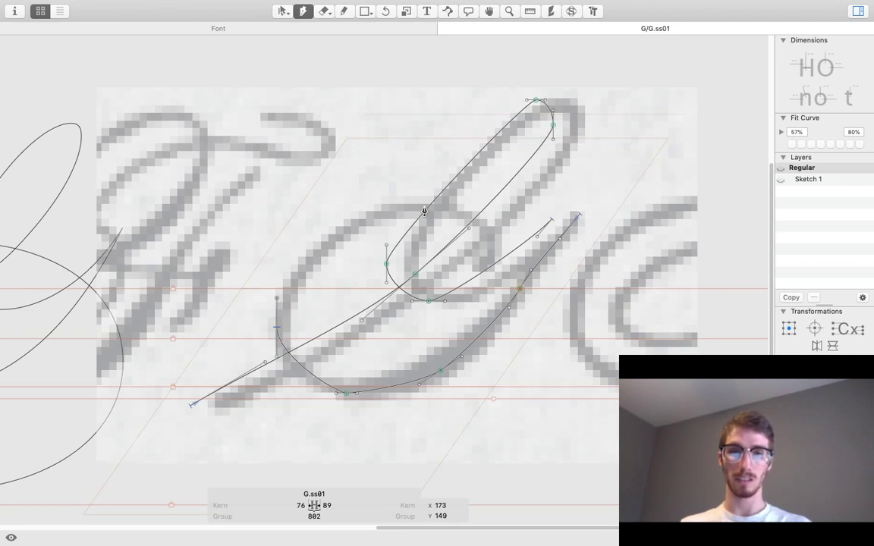
{"action": "left_click_drag", "start_coordinate": [424, 206], "coordinate": [448, 205]}
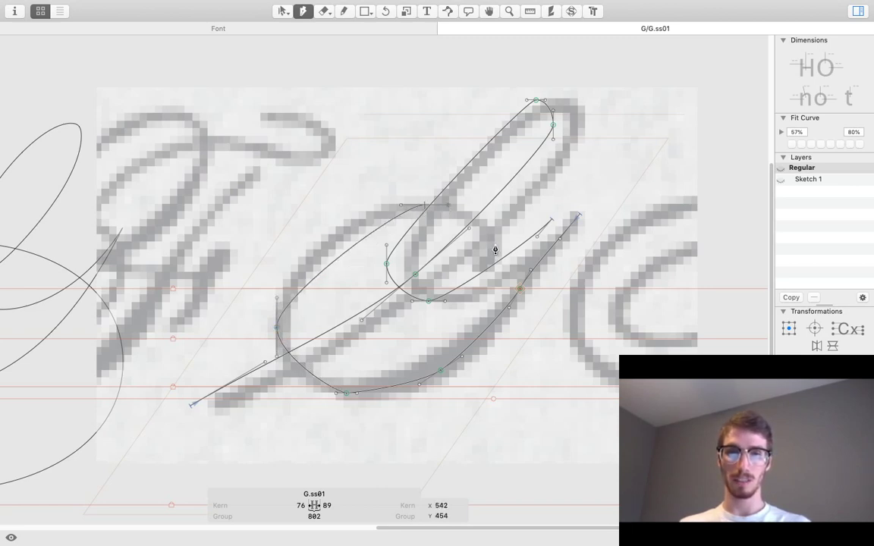
{"action": "left_click_drag", "start_coordinate": [493, 242], "coordinate": [473, 273]}
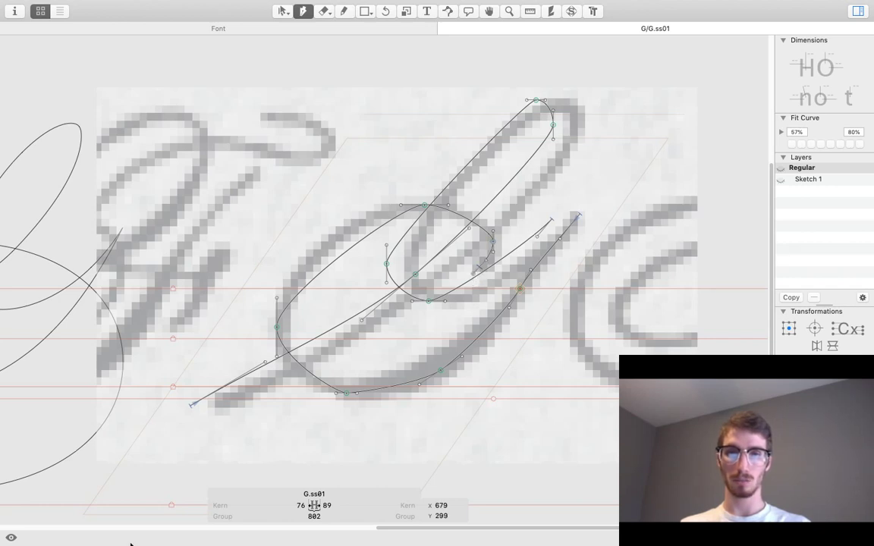
Preview the traced G without the reference scan and inspect its paths up close against the scanned letter.
{"action": "key", "text": "space"}
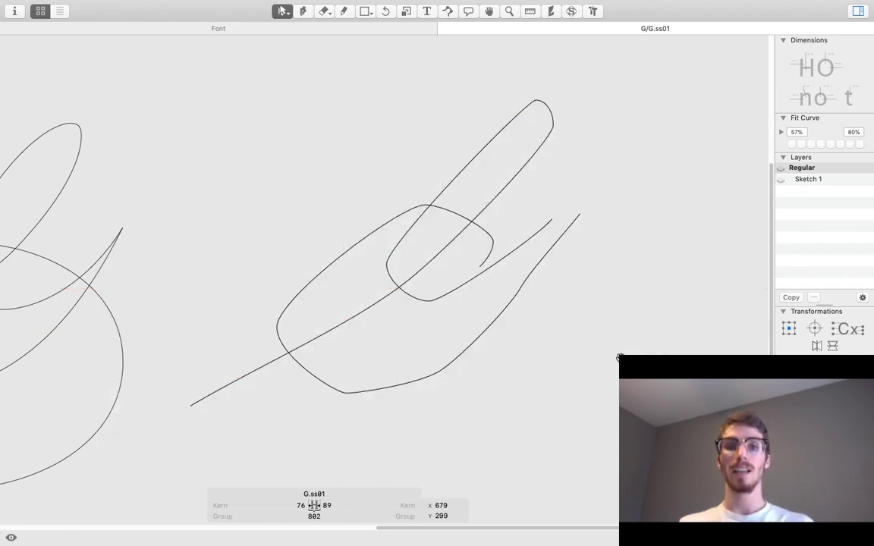
{"action": "left_click_drag", "start_coordinate": [426, 337], "coordinate": [414, 289]}
{"action": "key", "text": "z"}
{"action": "left_click", "coordinate": [519, 307], "text": "alt"}
{"action": "left_click", "coordinate": [607, 272]}
{"action": "left_click", "coordinate": [443, 260]}
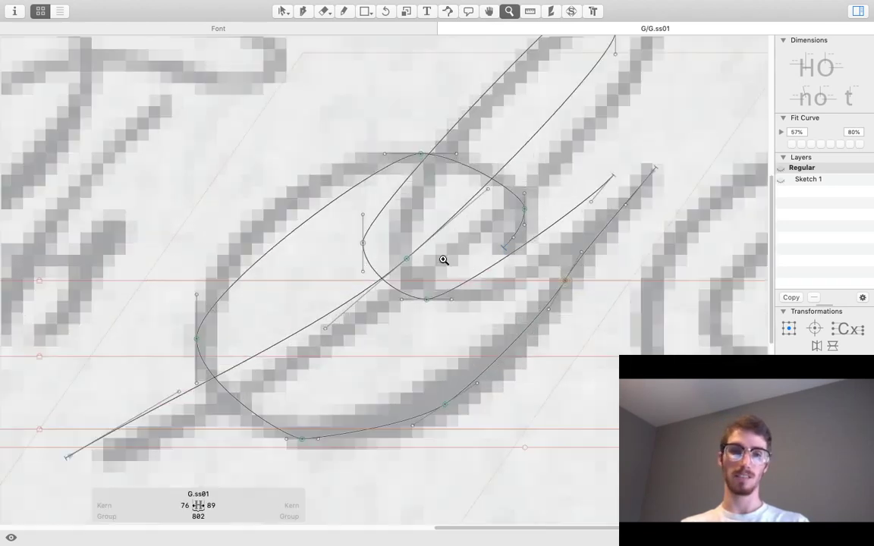
{"action": "left_click_drag", "start_coordinate": [443, 260], "coordinate": [568, 213]}
{"action": "left_click_drag", "start_coordinate": [539, 280], "coordinate": [458, 359]}
{"action": "key", "text": "v"}
{"action": "left_click", "coordinate": [447, 339], "text": "alt"}
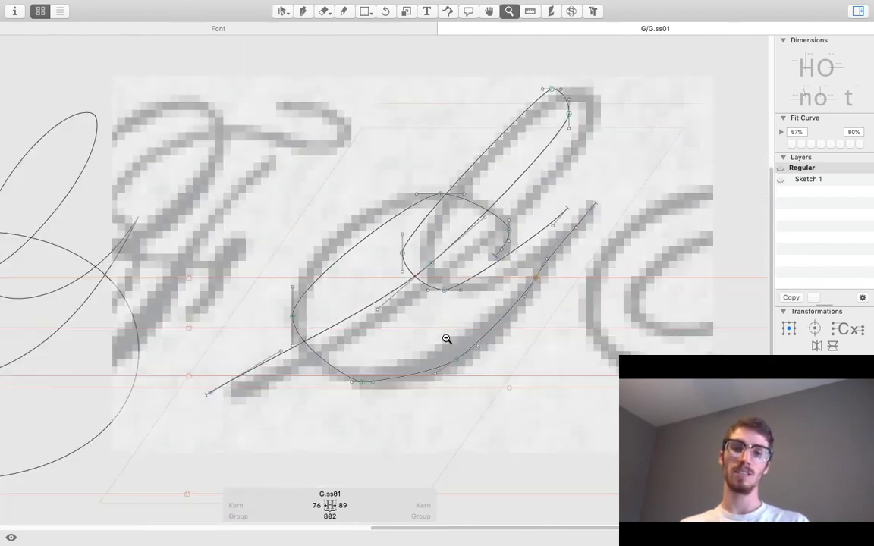
{"action": "left_click_drag", "start_coordinate": [494, 308], "coordinate": [454, 347]}
Select only the loop path and shift it 60 units to the right, back over its stroke in the scan.
{"action": "key", "text": "super+a"}
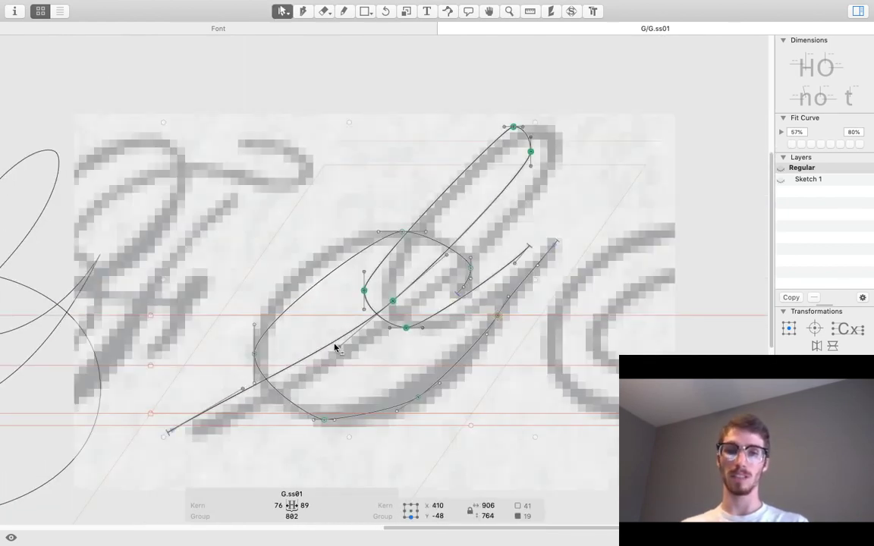
{"action": "key", "text": "shift+Right"}
{"action": "key", "text": "shift+Right"}
{"action": "key", "text": "shift+Right"}
{"action": "key", "text": "shift+Right"}
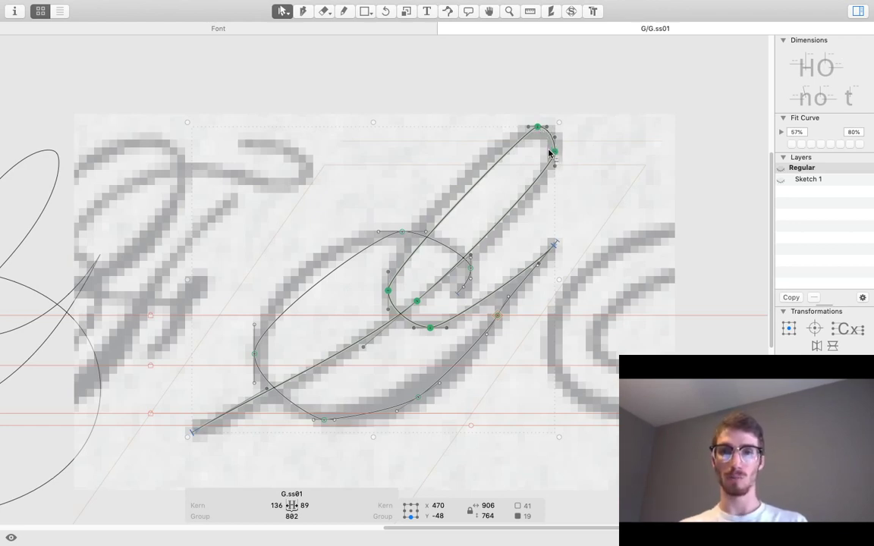
Check the thick stroke's lower curve node and preview the G's upper loop up close without the reference scan.
{"action": "left_click", "coordinate": [613, 234]}
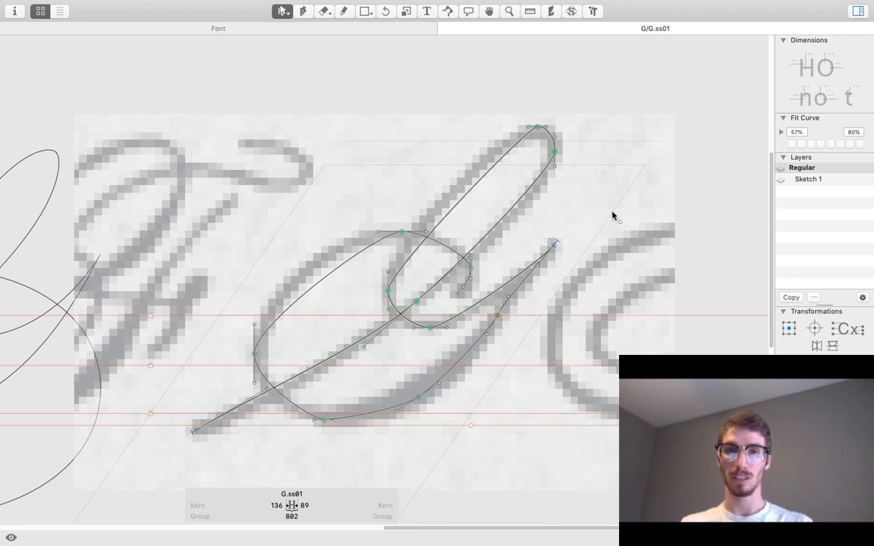
{"action": "left_click", "coordinate": [419, 398]}
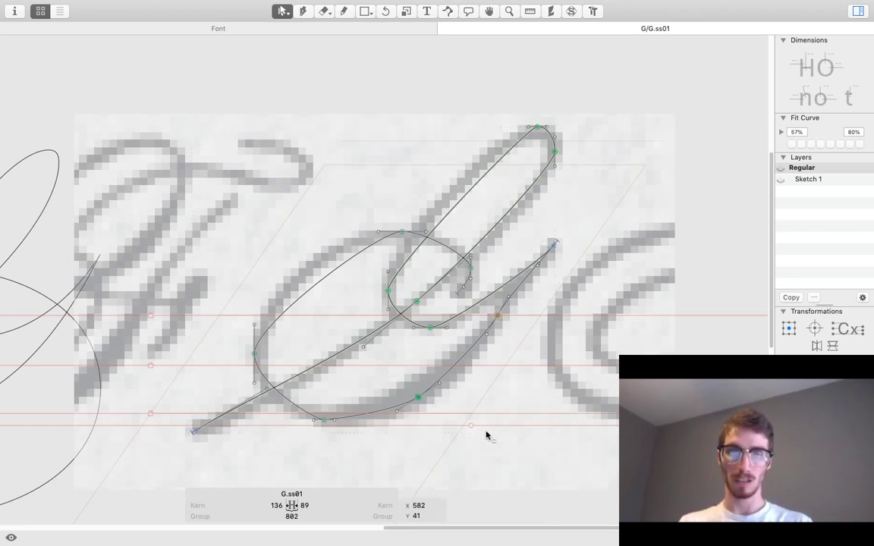
{"action": "left_click", "coordinate": [530, 383]}
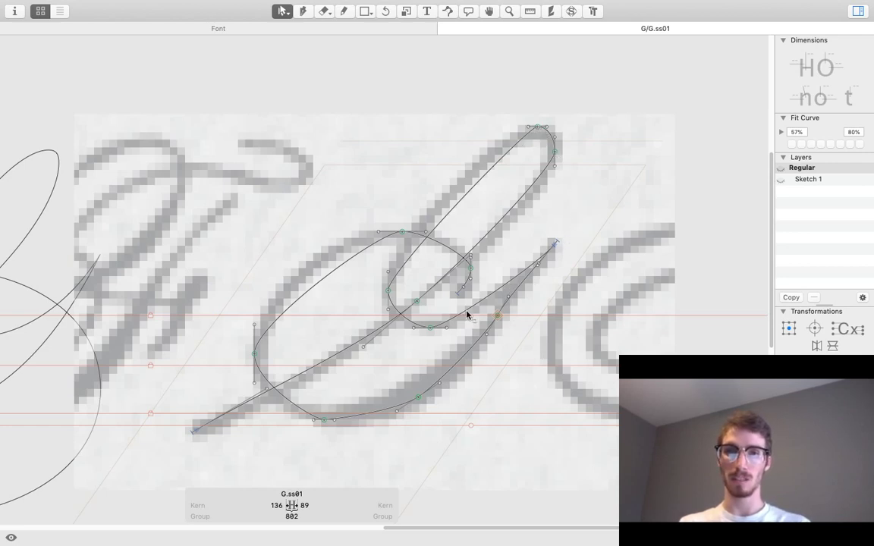
{"action": "key", "text": "z"}
{"action": "left_click", "coordinate": [466, 249]}
{"action": "key", "text": "space"}
{"action": "left_click_drag", "start_coordinate": [477, 267], "coordinate": [402, 306]}
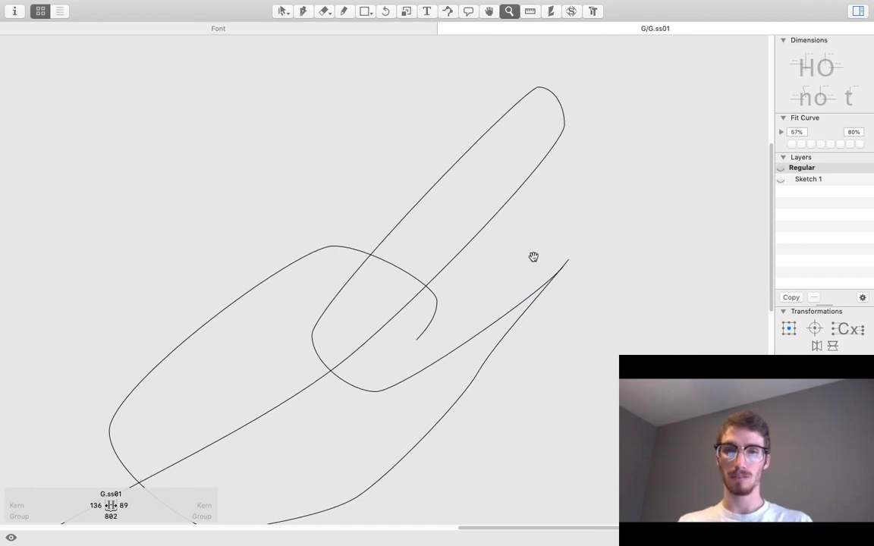
{"action": "key", "text": "v"}
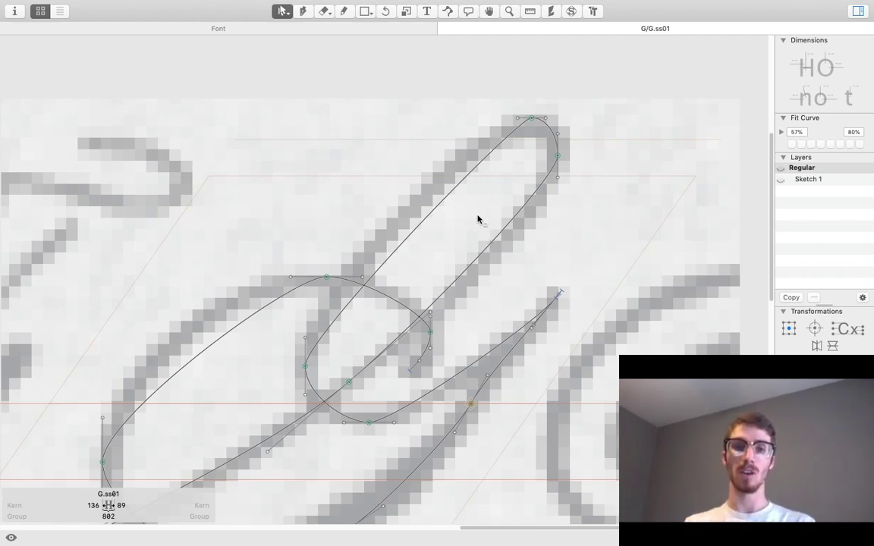
Bend the upper loop's straight left side outward onto the scanned stroke and preview the resulting curve.
{"action": "scroll", "coordinate": [490, 189], "scroll_direction": "up", "scroll_amount": 1}
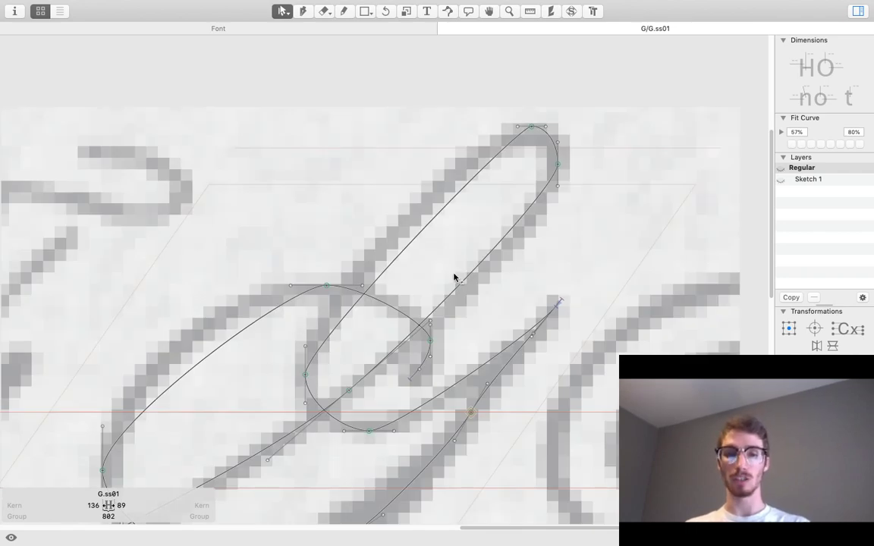
{"action": "scroll", "coordinate": [455, 278], "scroll_direction": "up", "scroll_amount": 1}
{"action": "scroll", "coordinate": [456, 278], "scroll_direction": "right", "scroll_amount": 1}
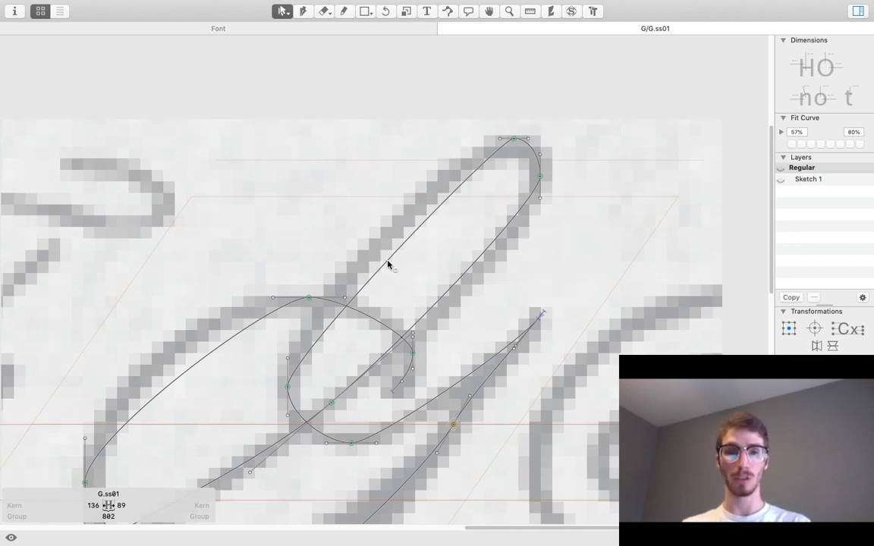
{"action": "left_click_drag", "start_coordinate": [388, 265], "coordinate": [347, 233]}
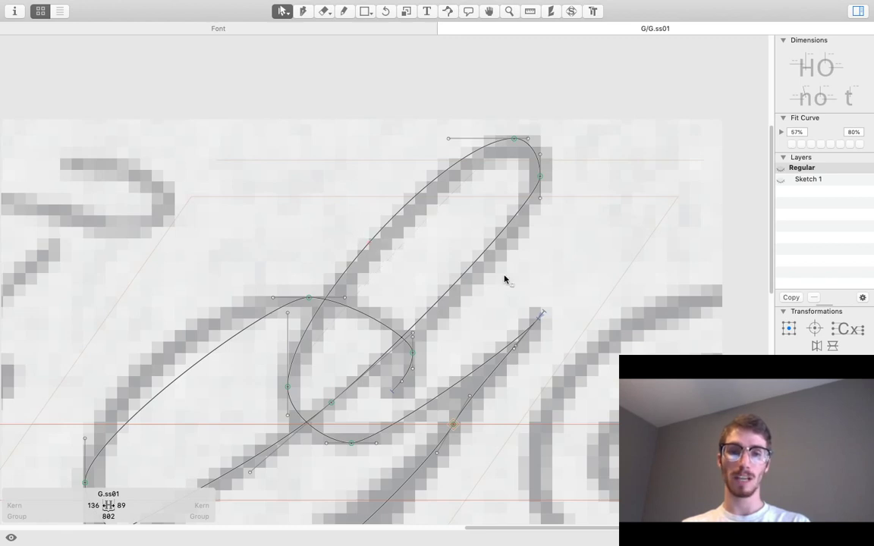
{"action": "key", "text": "super+z"}
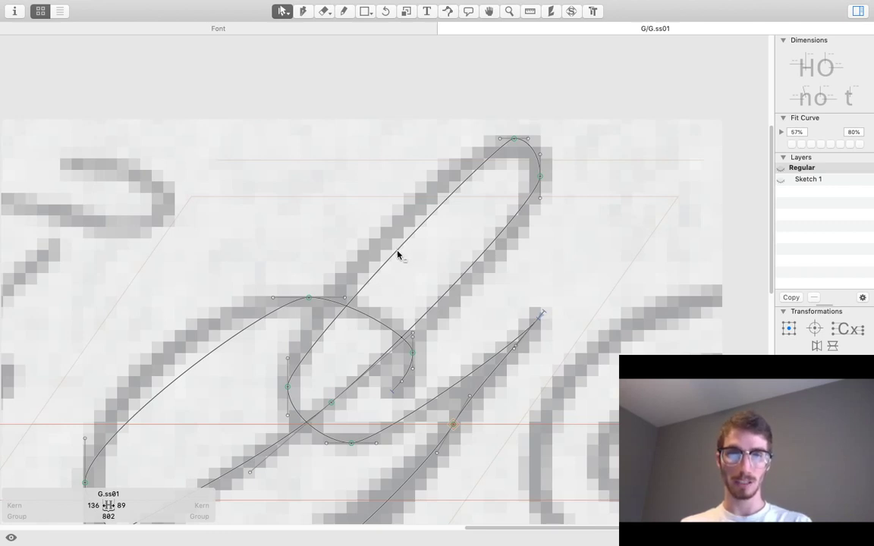
{"action": "left_click_drag", "start_coordinate": [397, 253], "coordinate": [362, 220]}
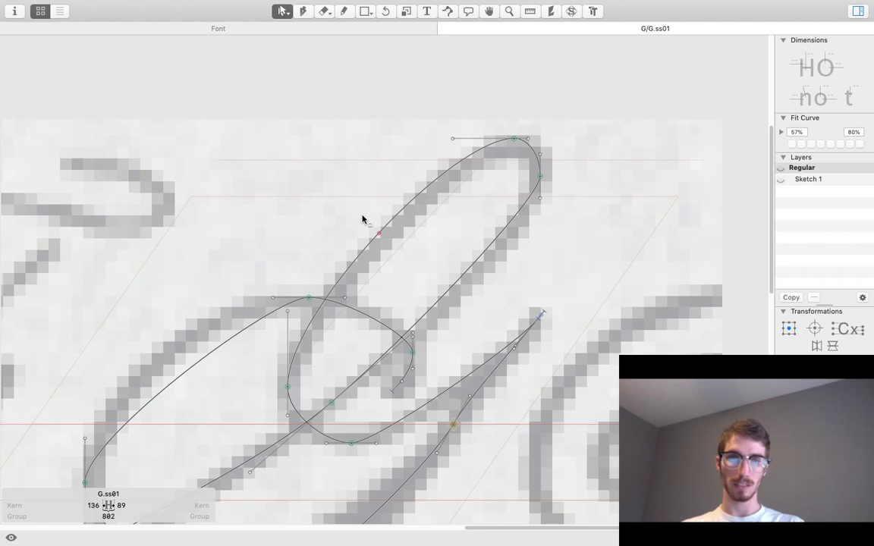
{"action": "key", "text": "space"}
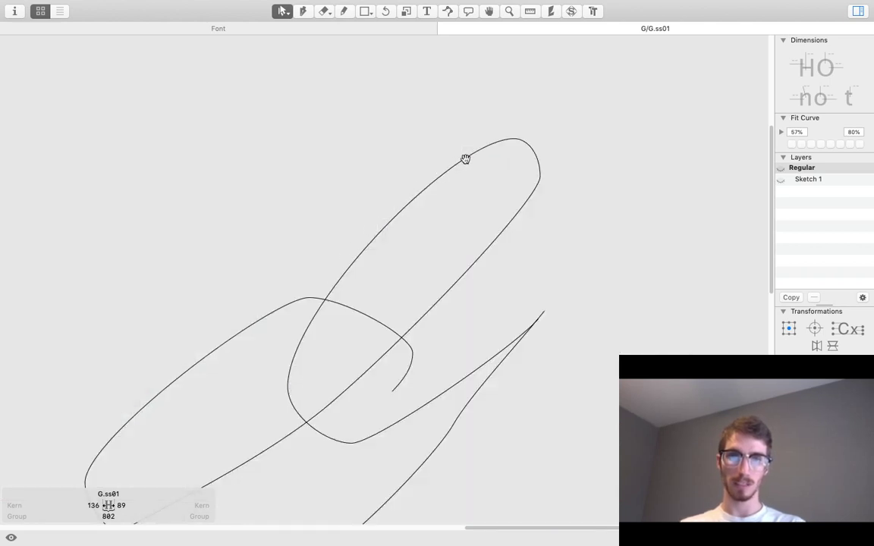
{"action": "left_click", "coordinate": [534, 153]}
{"action": "key", "text": "space"}
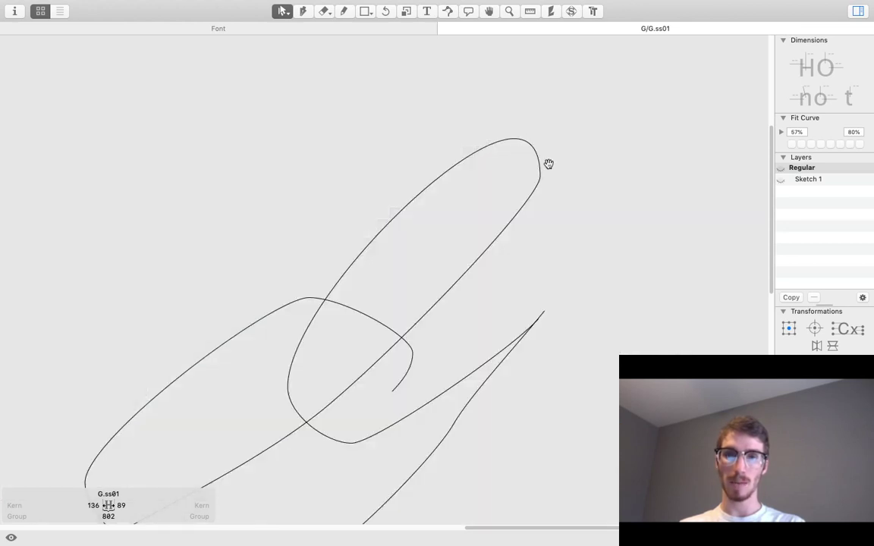
Reshape the tight curve between the loop's top node and right node, adjusting both handle lengths against the scan.
{"action": "left_click_drag", "start_coordinate": [548, 164], "coordinate": [494, 151]}
{"action": "key", "text": "z"}
{"action": "left_click", "coordinate": [488, 166]}
{"action": "key", "text": "space"}
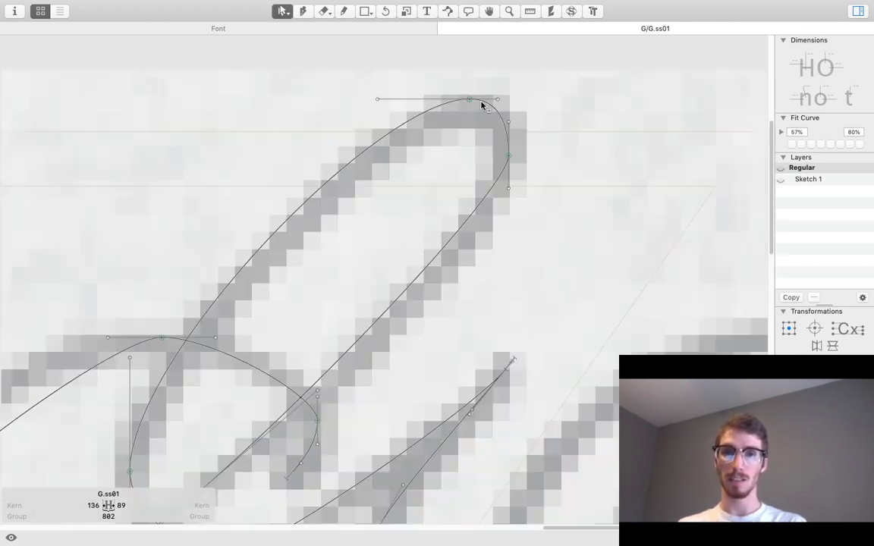
{"action": "key", "text": "space"}
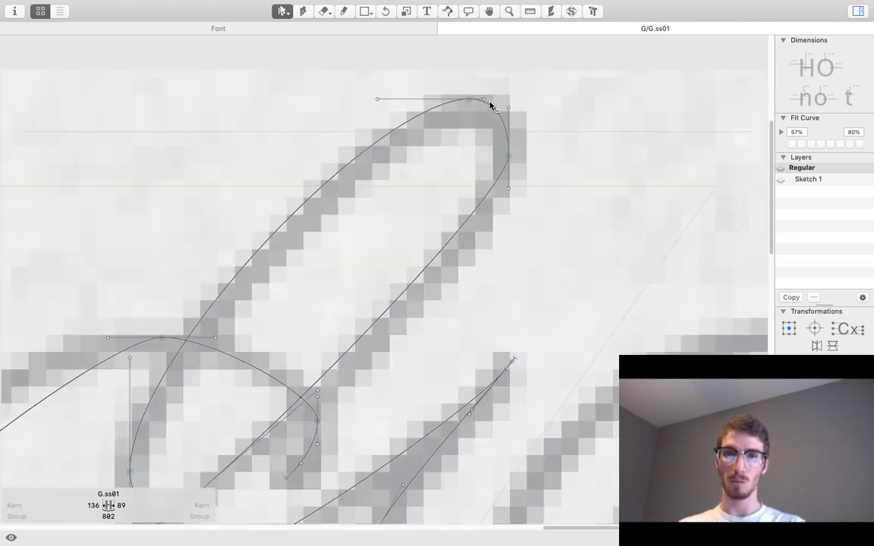
{"action": "key", "text": "space"}
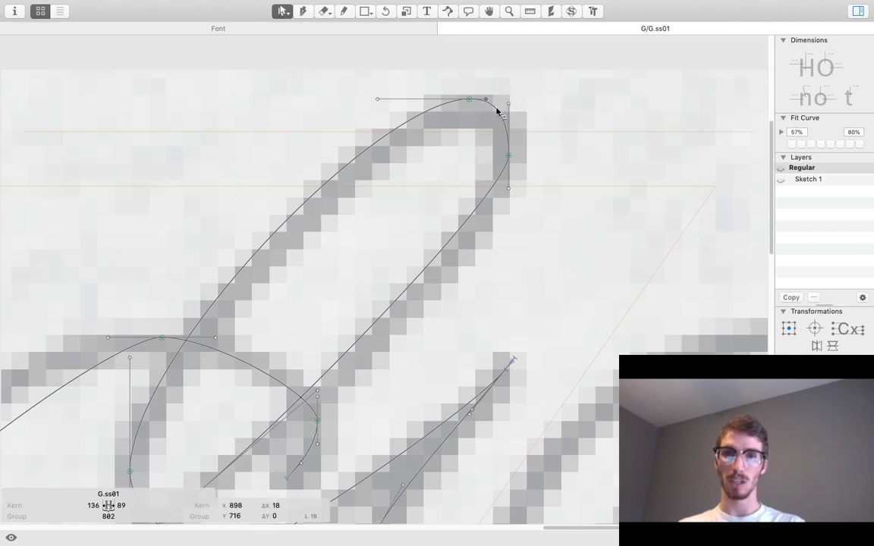
{"action": "left_click_drag", "start_coordinate": [497, 111], "coordinate": [494, 112]}
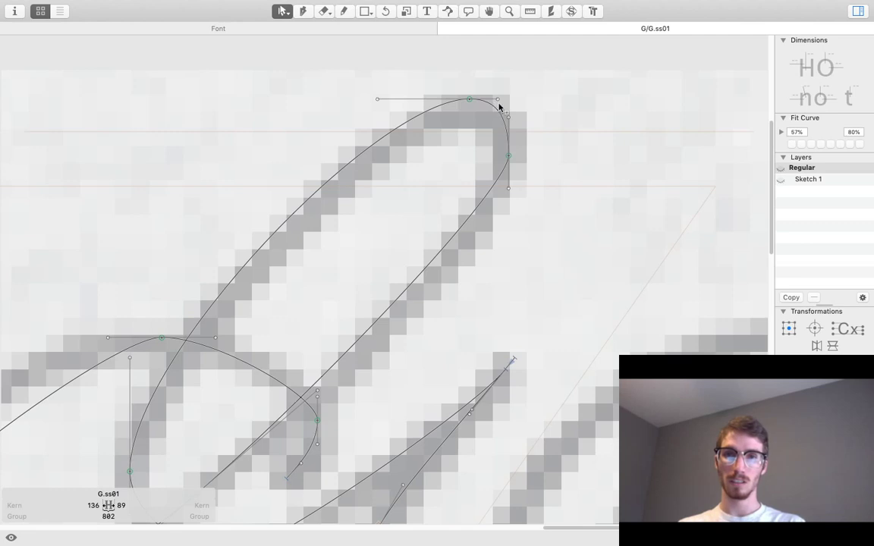
Lengthen the loop top node's right handle to 40 units and shorten the right node's upper handle to 41 units.
{"action": "left_click", "coordinate": [506, 116]}
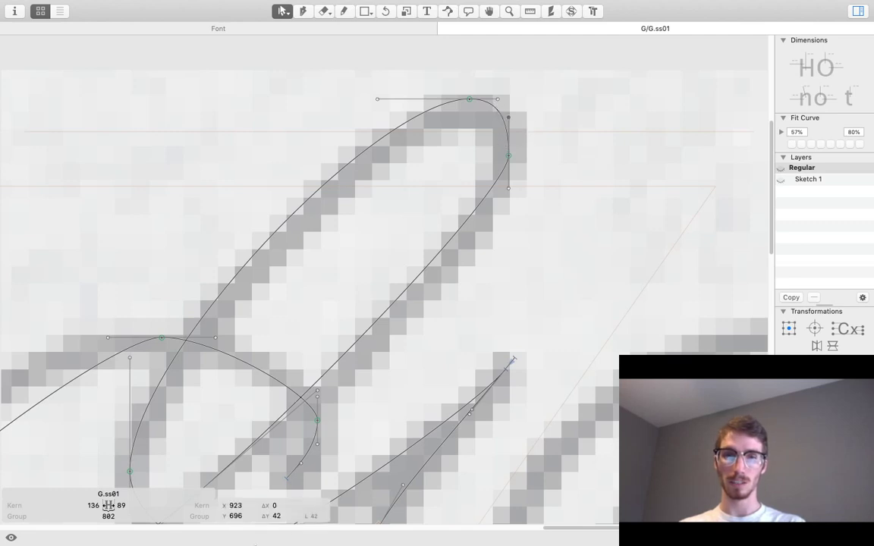
{"action": "double_click", "coordinate": [277, 516]}
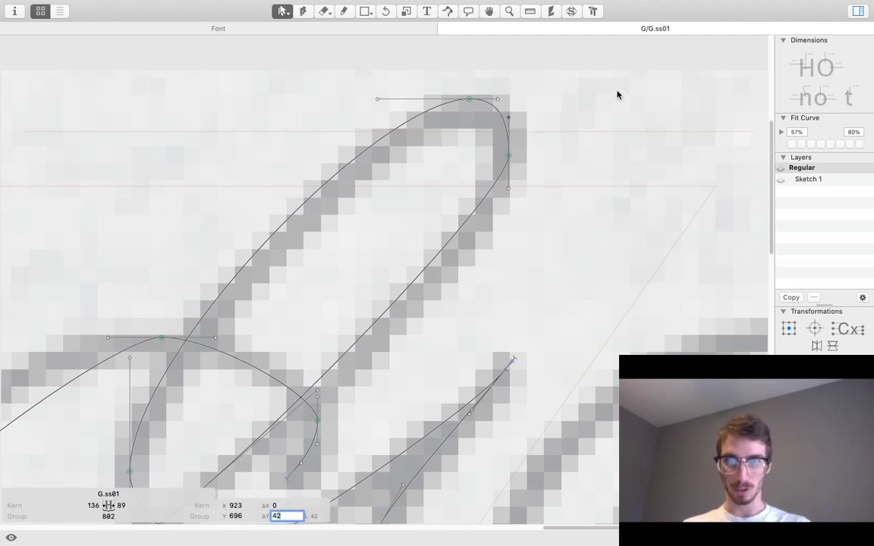
{"action": "left_click", "coordinate": [521, 142]}
{"action": "left_click", "coordinate": [497, 99]}
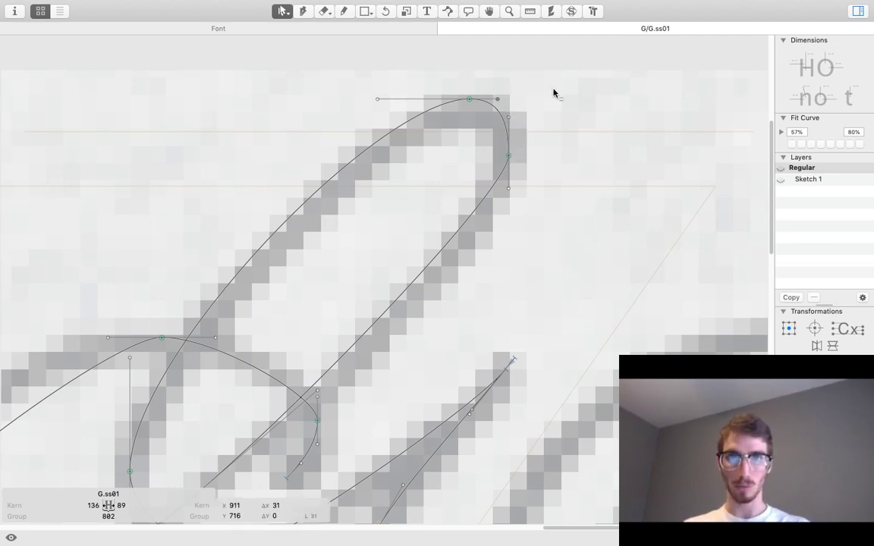
{"action": "key", "text": "shift+Right"}
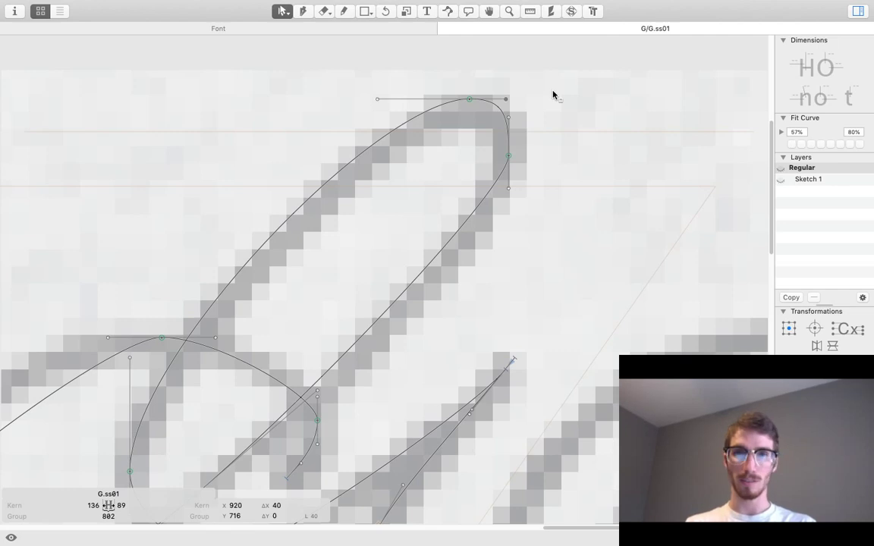
{"action": "left_click", "coordinate": [507, 114]}
{"action": "left_click", "coordinate": [508, 115]}
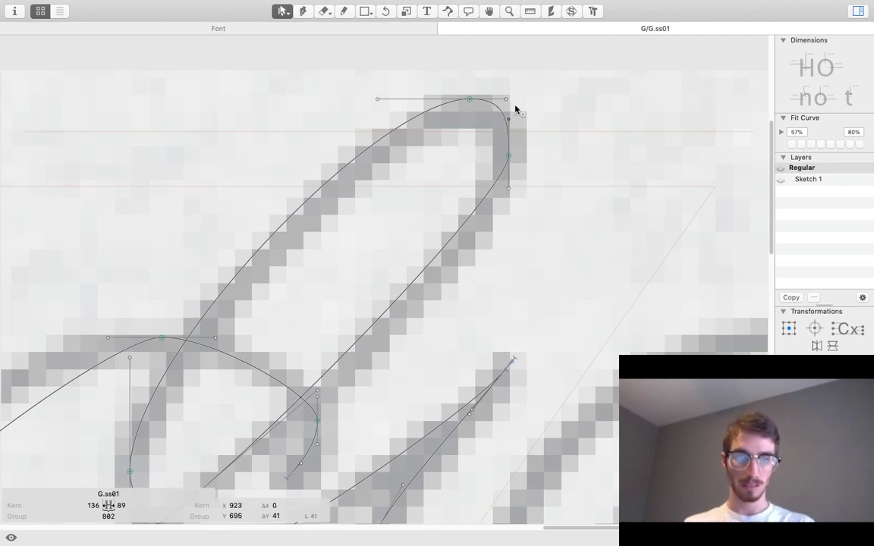
Move the loop's right node to X 929, Y 662 and soften the curve between it and the top node.
{"action": "key", "text": "space"}
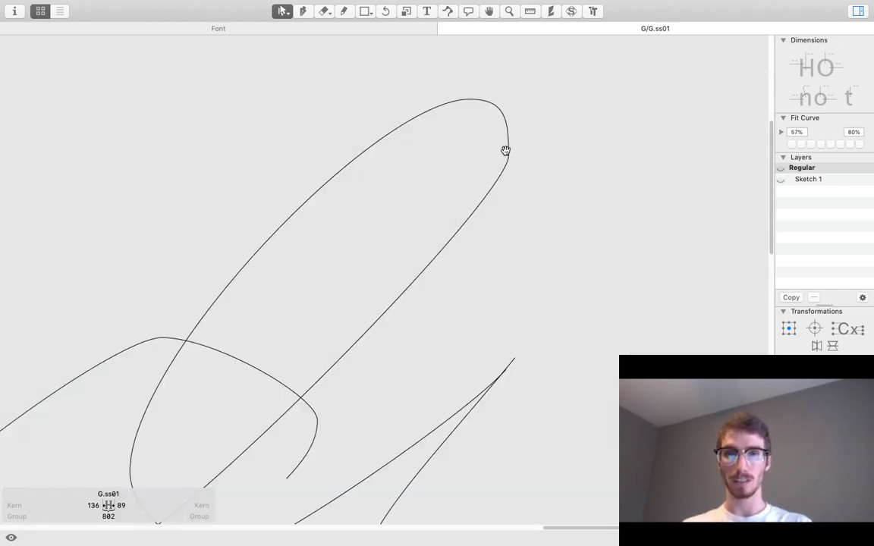
{"action": "left_click_drag", "start_coordinate": [512, 156], "coordinate": [513, 149]}
{"action": "key", "text": "space"}
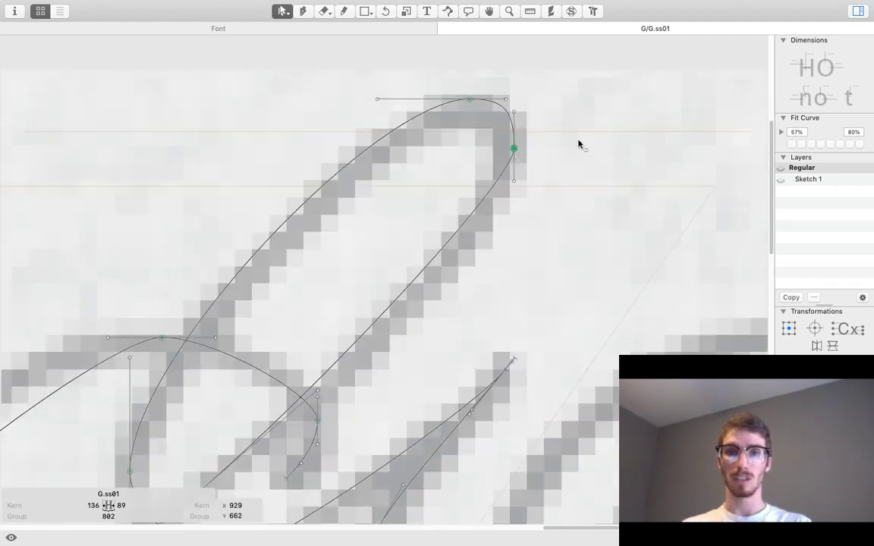
{"action": "key", "text": "space"}
{"action": "left_click", "coordinate": [502, 112]}
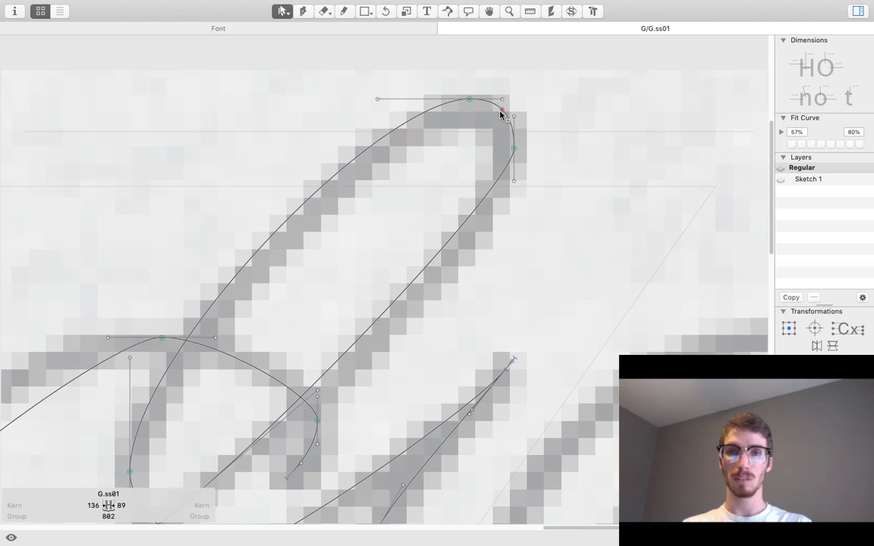
{"action": "key", "text": "space"}
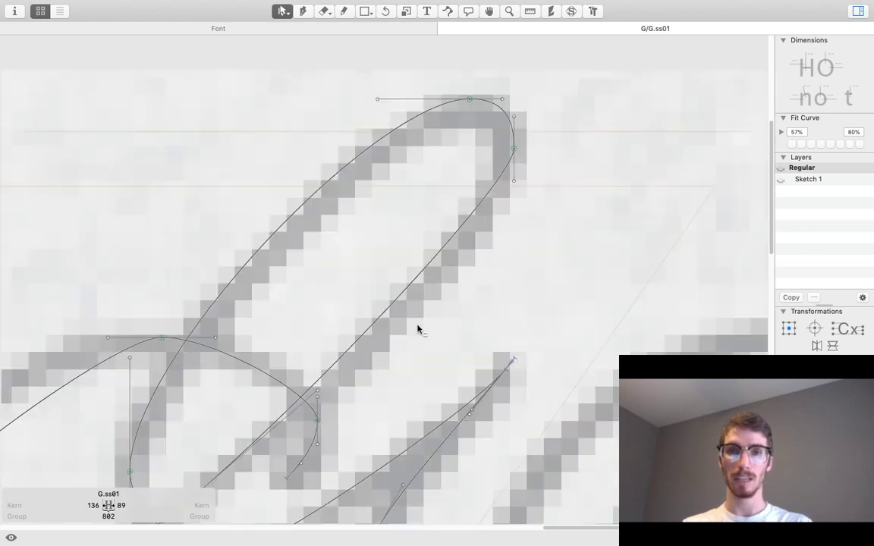
Move the node where the loop meets the entry stroke to X 588, Y 281 and curve the loop's right side towards the scan.
{"action": "key", "text": "space"}
{"action": "left_click_drag", "start_coordinate": [468, 350], "coordinate": [478, 264]}
{"action": "scroll", "coordinate": [478, 264], "scroll_direction": "down", "scroll_amount": 3}
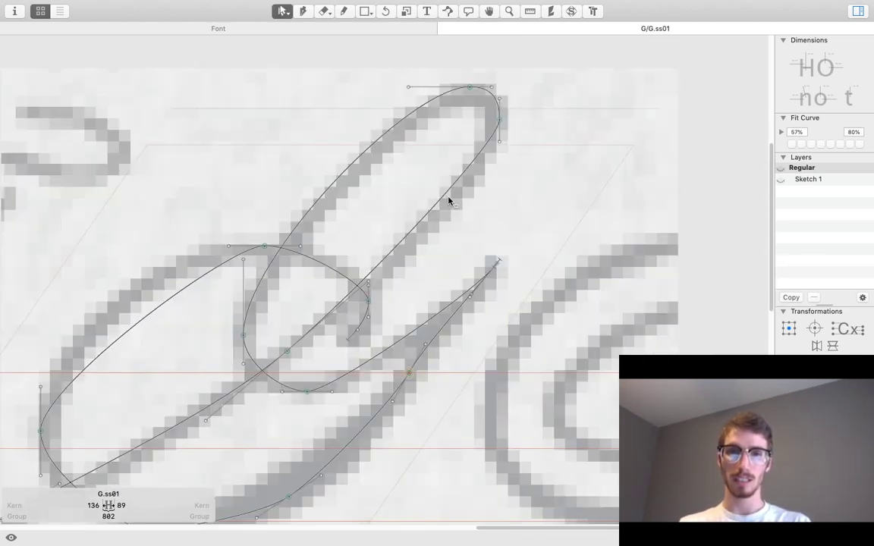
{"action": "left_click", "coordinate": [292, 351], "text": "alt"}
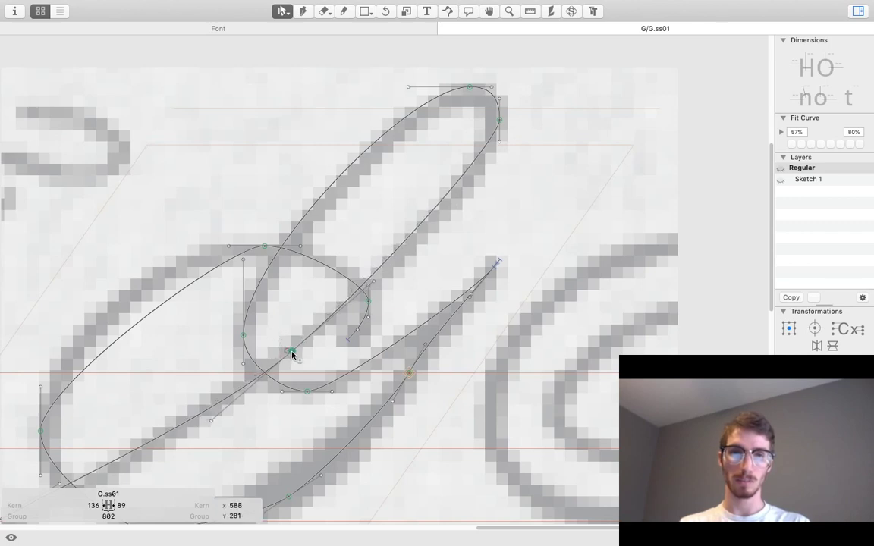
{"action": "left_click", "coordinate": [372, 287]}
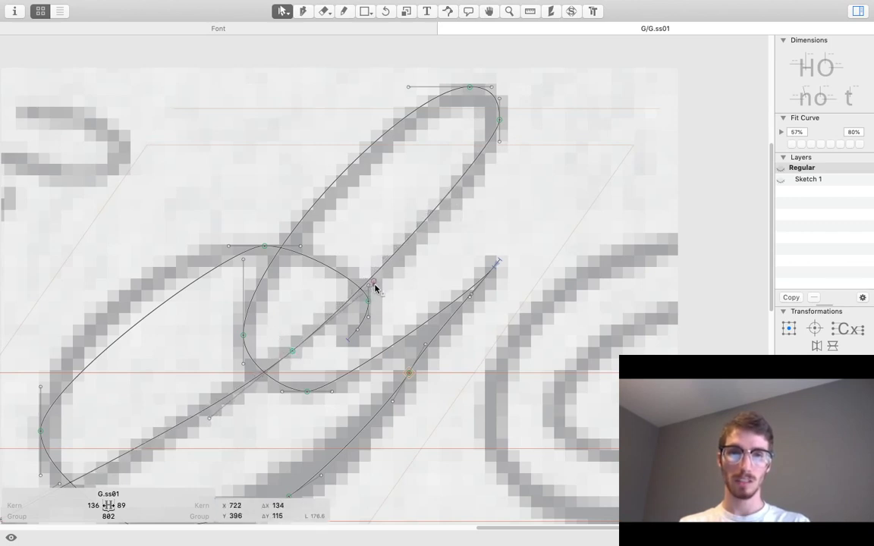
{"action": "left_click", "coordinate": [439, 209], "text": "alt"}
{"action": "key", "text": "BackSpace"}
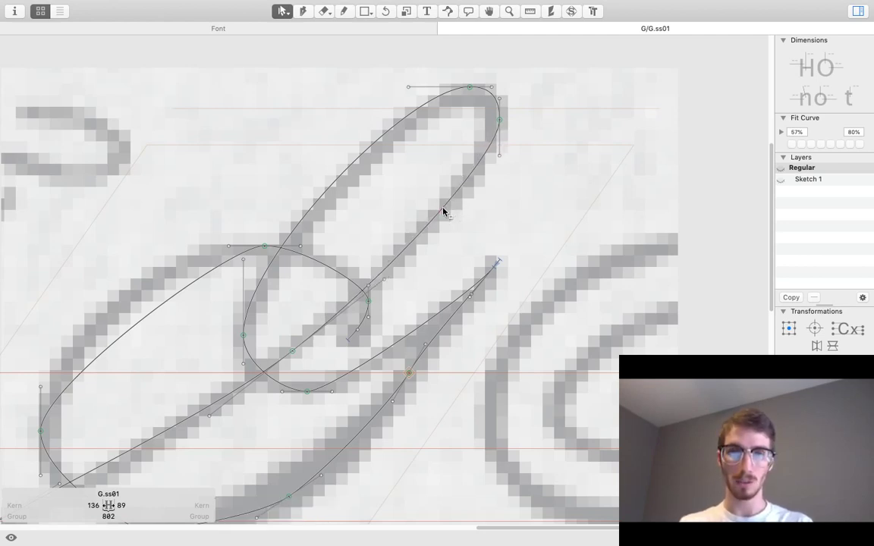
Refine the bend of the loop's long right side so the segment follows the middle of its scanned stroke.
{"action": "left_click_drag", "start_coordinate": [444, 213], "coordinate": [441, 328]}
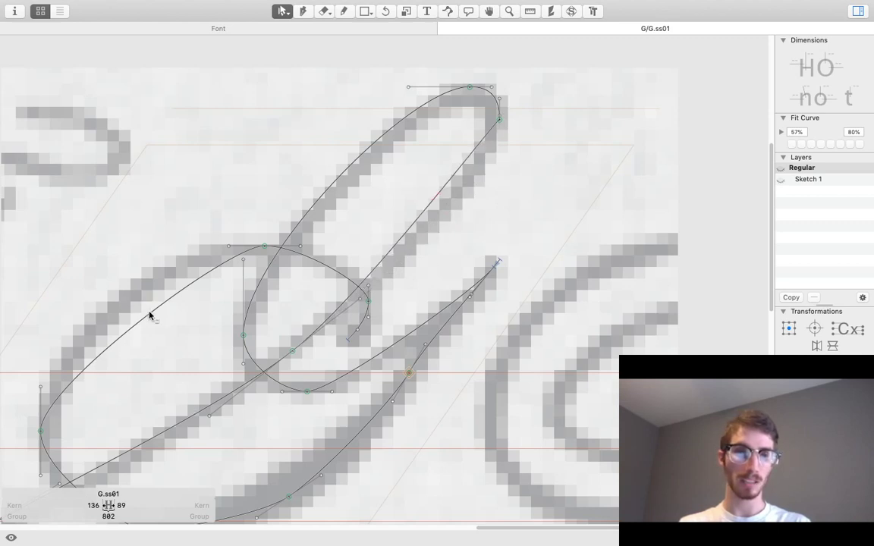
{"action": "left_click_drag", "start_coordinate": [149, 315], "coordinate": [375, 256]}
{"action": "key", "text": "super+z"}
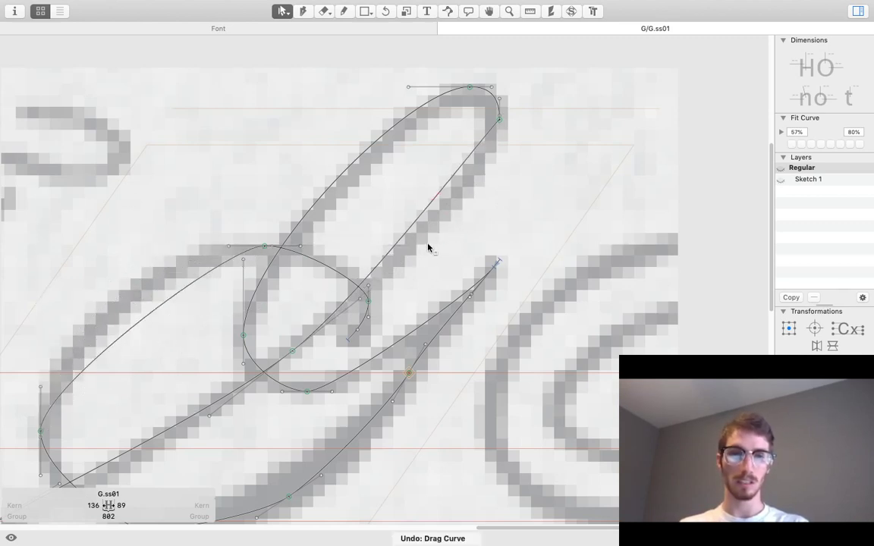
{"action": "left_click_drag", "start_coordinate": [420, 229], "coordinate": [510, 263]}
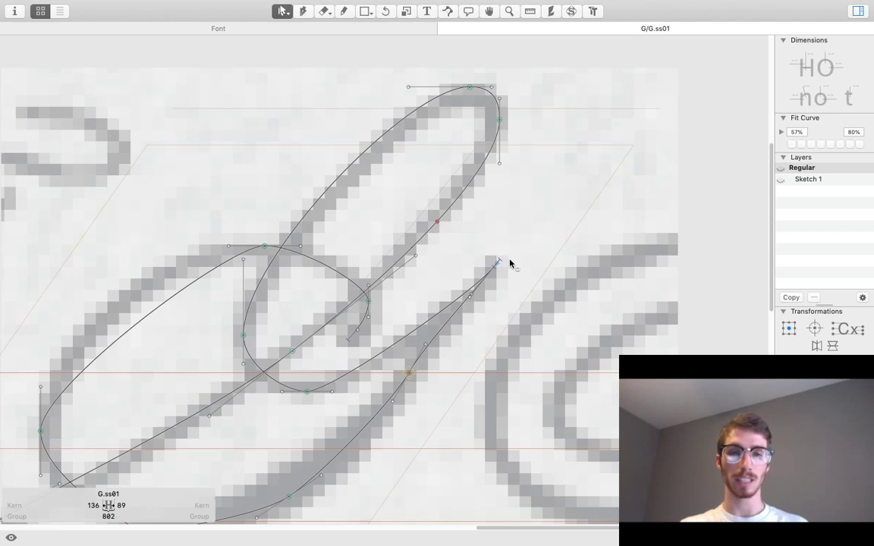
{"action": "left_click_drag", "start_coordinate": [510, 263], "coordinate": [510, 263]}
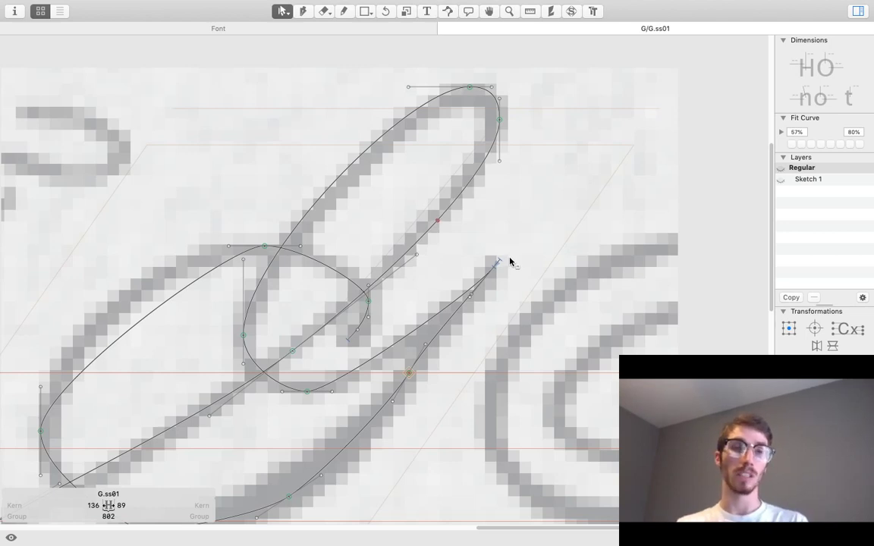
{"action": "right_click", "coordinate": [510, 263]}
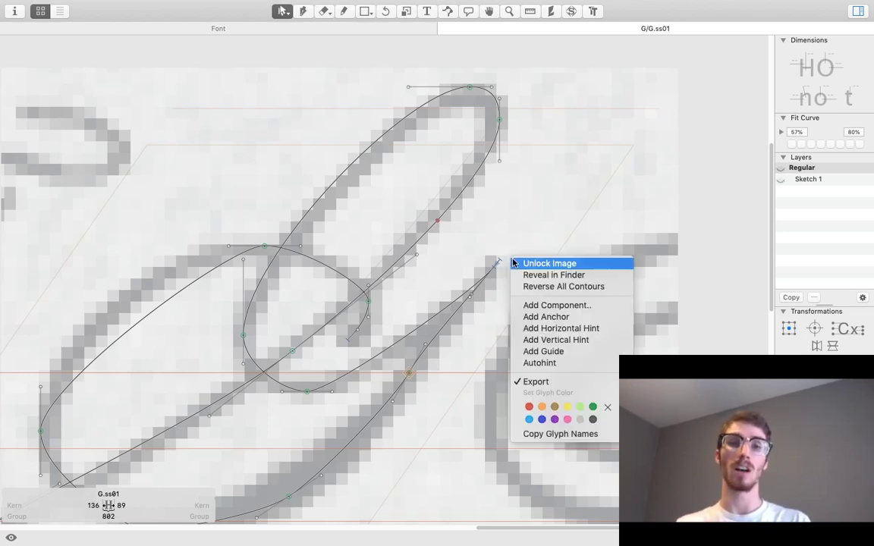
{"action": "left_click", "coordinate": [553, 215]}
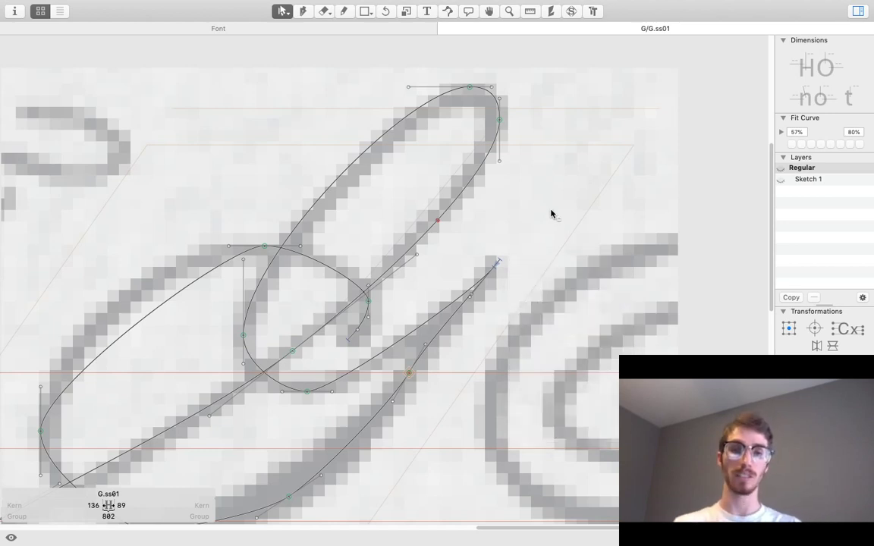
Move the handle of the long entry stroke's start node to about X 213, Y 34 and bend the stroke's lower segment along its scan.
{"action": "key", "text": "space"}
{"action": "scroll", "coordinate": [553, 215], "scroll_direction": "down", "scroll_amount": 2}
{"action": "key", "text": "space"}
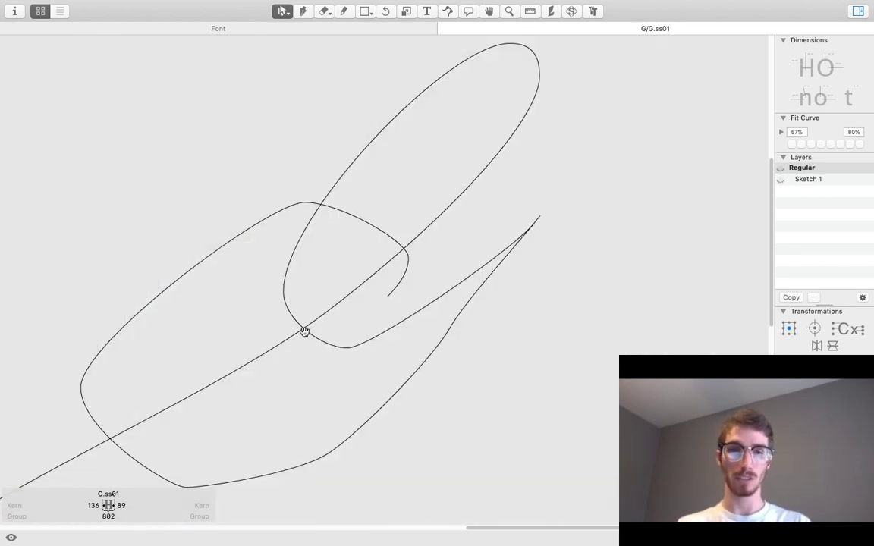
{"action": "scroll", "coordinate": [304, 332], "scroll_direction": "up", "scroll_amount": 3}
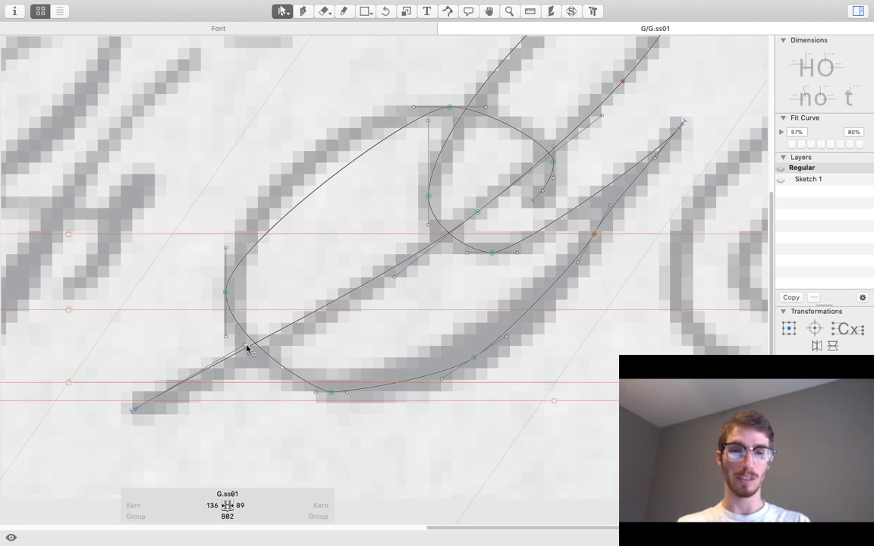
{"action": "left_click_drag", "start_coordinate": [247, 348], "coordinate": [250, 363]}
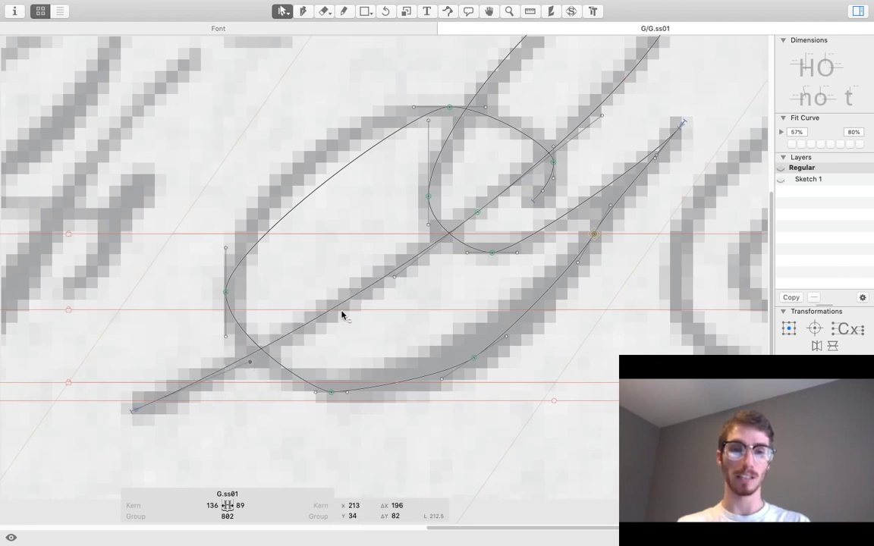
{"action": "left_click", "coordinate": [318, 321], "text": "alt"}
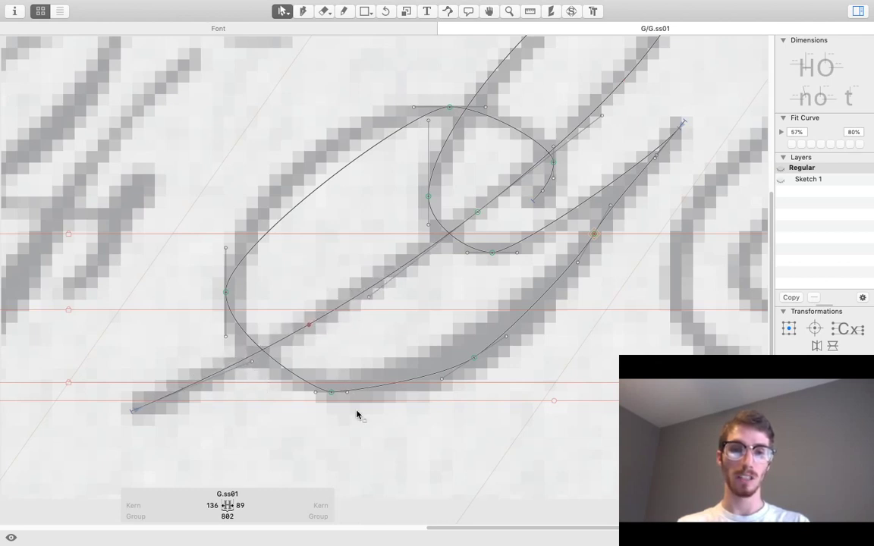
{"action": "scroll", "coordinate": [427, 531], "scroll_direction": "down", "scroll_amount": 5}
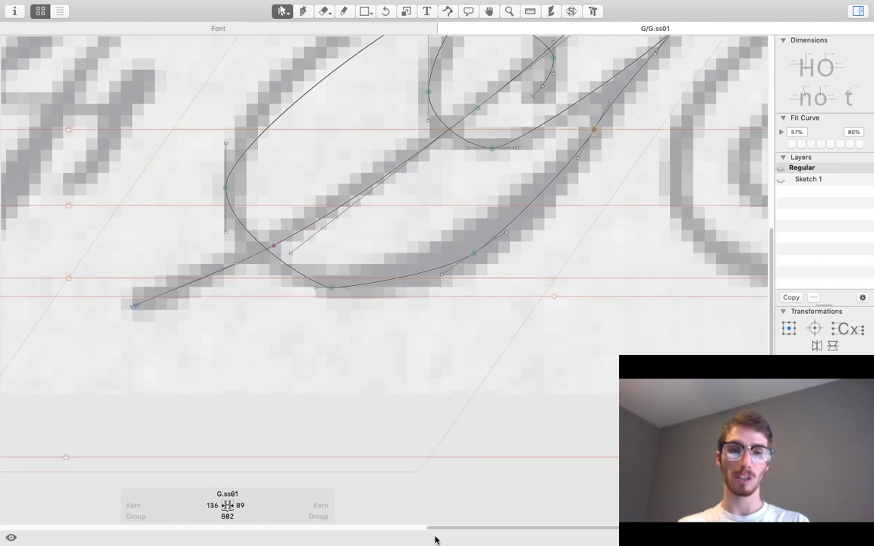
{"action": "left_click_drag", "start_coordinate": [387, 418], "coordinate": [351, 275]}
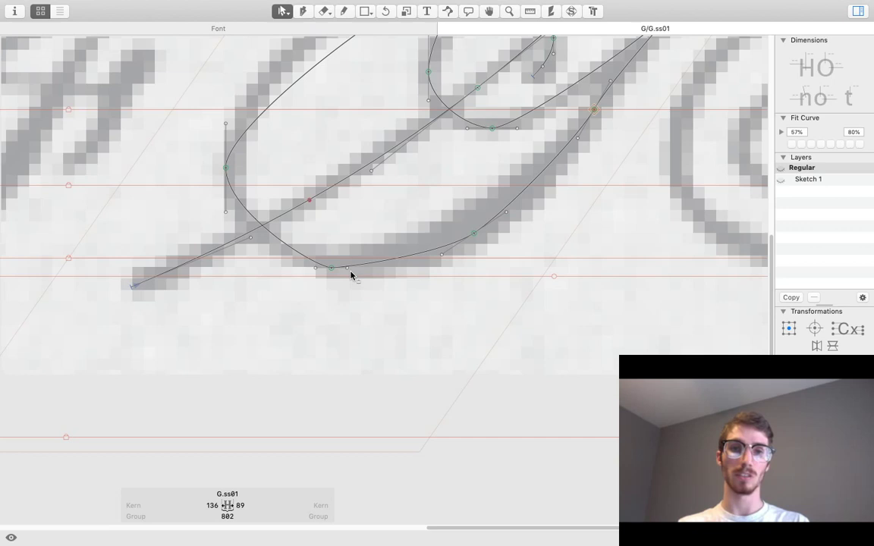
Examine the whole G.ss01 path in preview without nodes or scan to judge how smoothly its curves flow.
{"action": "key", "text": "space"}
{"action": "scroll", "coordinate": [351, 275], "scroll_direction": "up", "scroll_amount": 3}
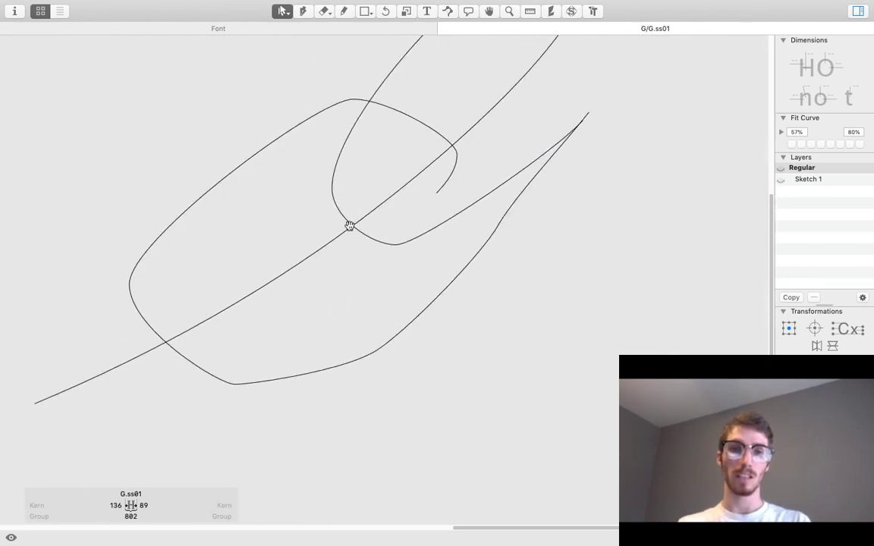
{"action": "left_click_drag", "start_coordinate": [485, 113], "coordinate": [575, 216]}
{"action": "key", "text": "space"}
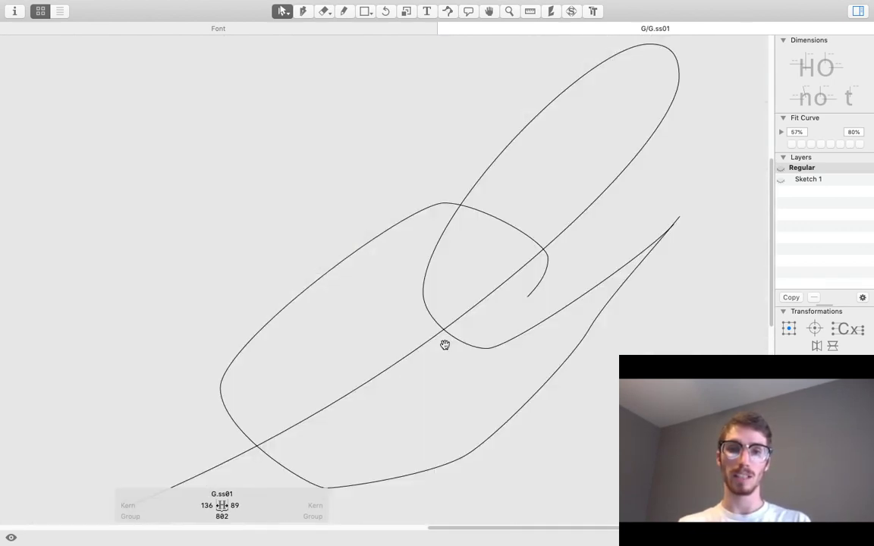
{"action": "left_click_drag", "start_coordinate": [444, 345], "coordinate": [453, 303]}
{"action": "key", "text": "super+space"}
{"action": "key", "text": "super+minus"}
{"action": "left_click_drag", "start_coordinate": [521, 203], "coordinate": [522, 219]}
{"action": "key", "text": "super+space"}
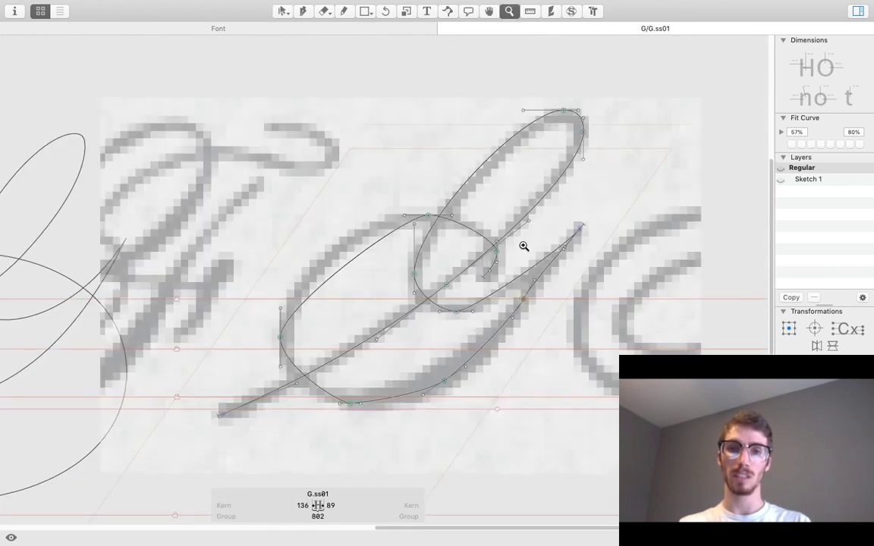
Round out the lower-left curve of the tall loop, extending its vertical handle to about 60 units and its horizontal handle to about 63.
{"action": "left_click", "coordinate": [523, 246]}
{"action": "left_click", "coordinate": [357, 252]}
{"action": "key", "text": "super+space"}
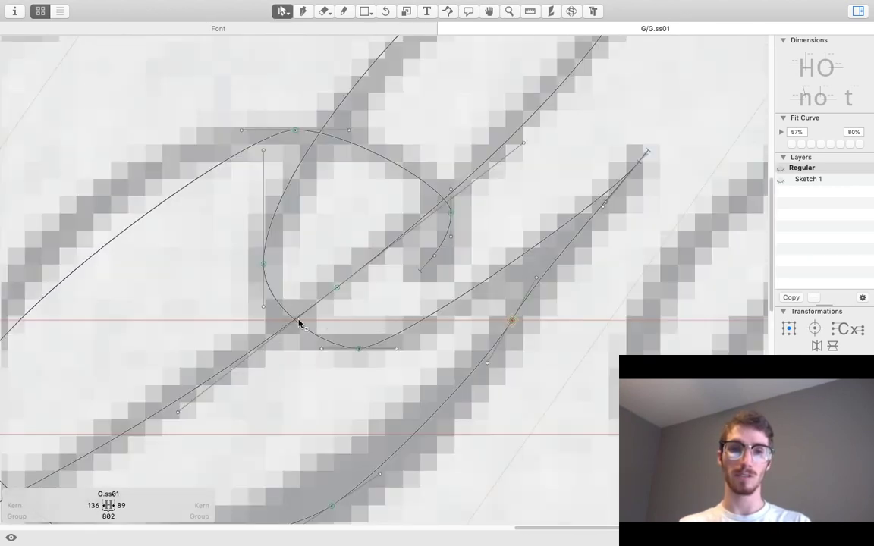
{"action": "left_click_drag", "start_coordinate": [288, 315], "coordinate": [269, 324]}
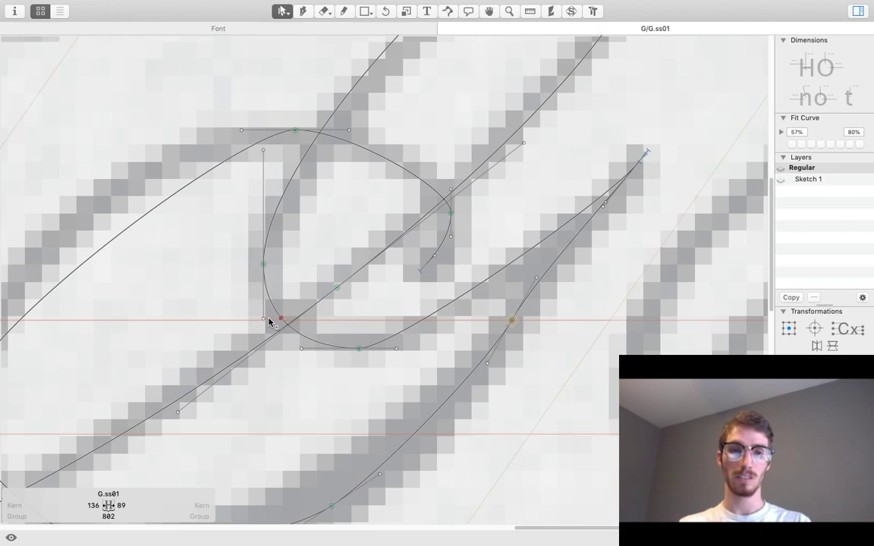
{"action": "left_click", "coordinate": [359, 349]}
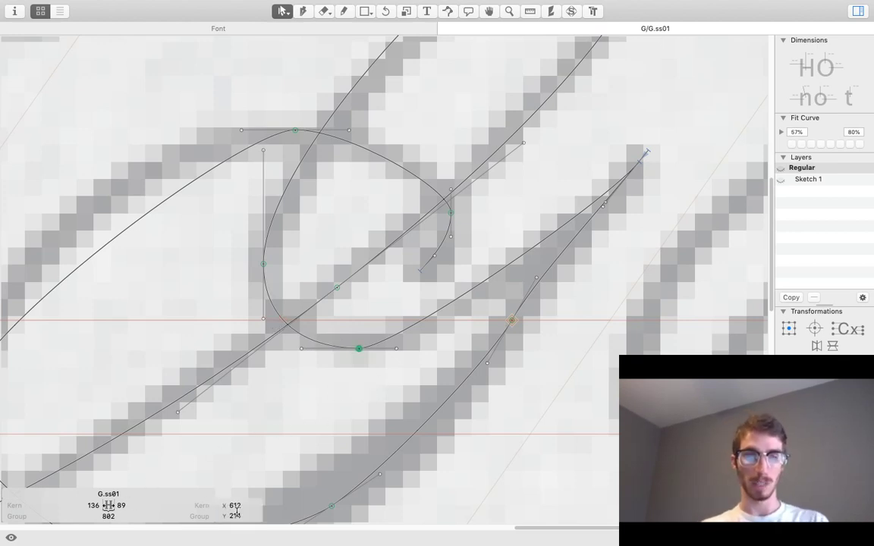
{"action": "left_click", "coordinate": [312, 345]}
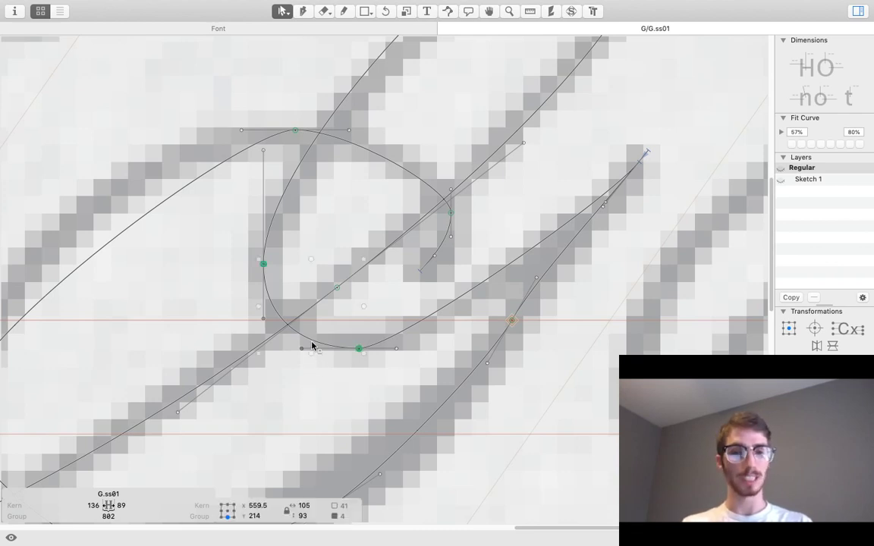
{"action": "left_click", "coordinate": [327, 420]}
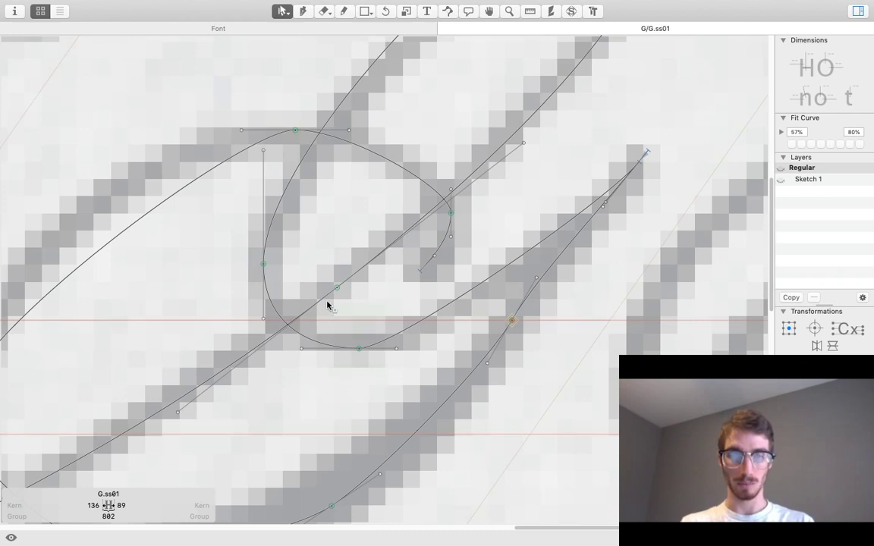
{"action": "left_click_drag", "start_coordinate": [328, 305], "coordinate": [374, 397]}
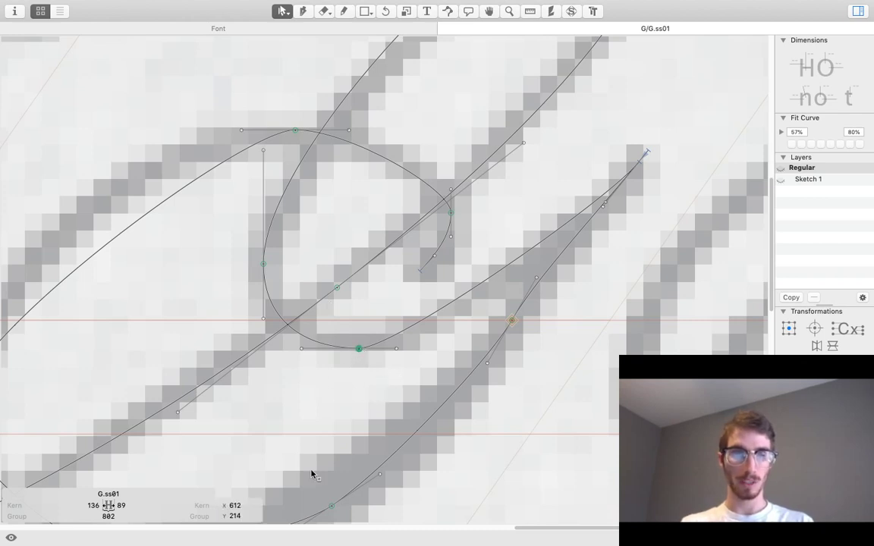
Set the left handle of the tall loop's bottom node to 60 units long, matching the left node's lower handle.
{"action": "left_click", "coordinate": [301, 348]}
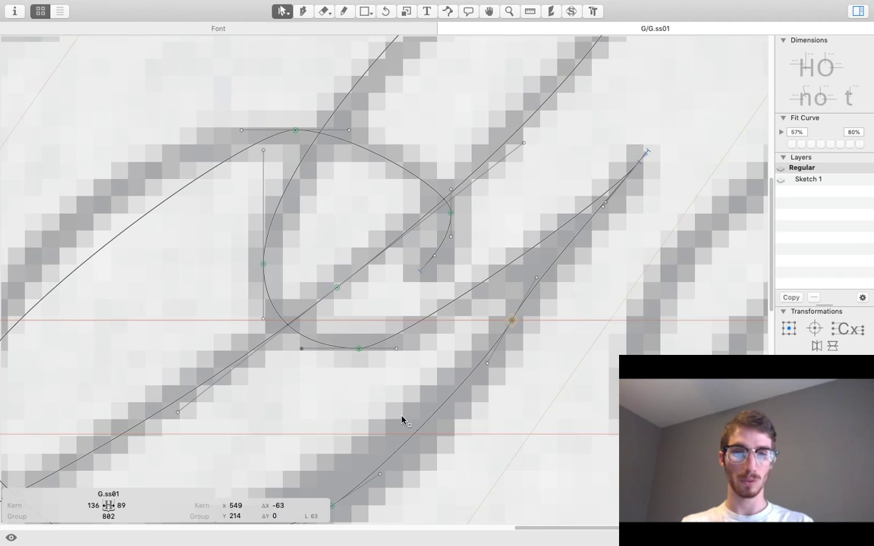
{"action": "left_click", "coordinate": [288, 506]}
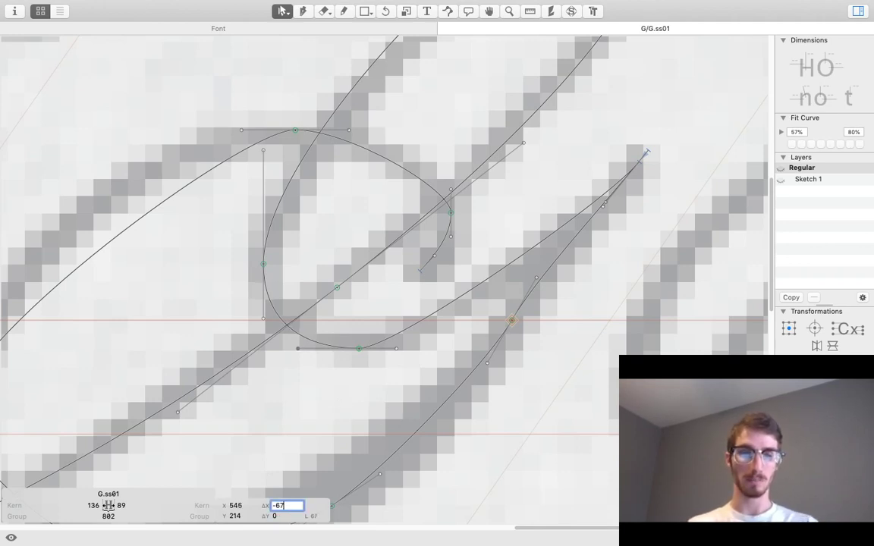
{"action": "key", "text": "shift+Up"}
{"action": "key", "text": "Return"}
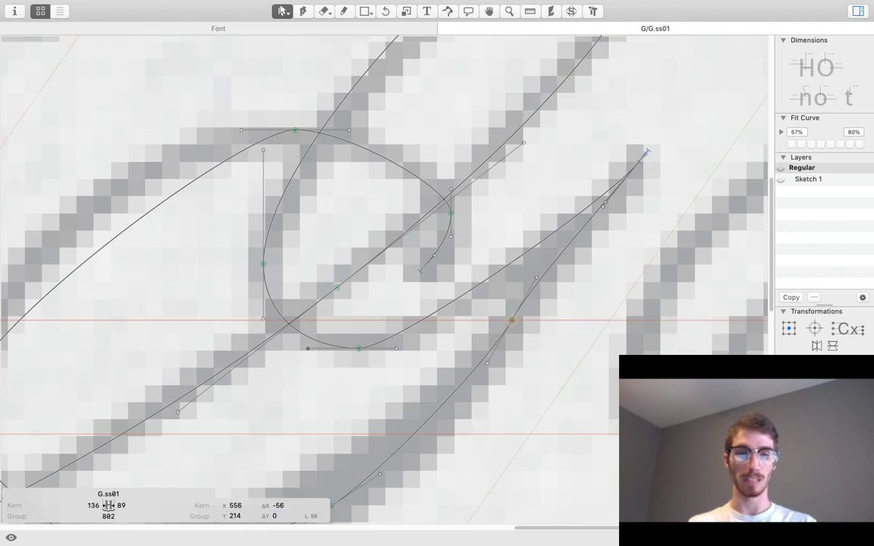
{"action": "left_click", "coordinate": [284, 507]}
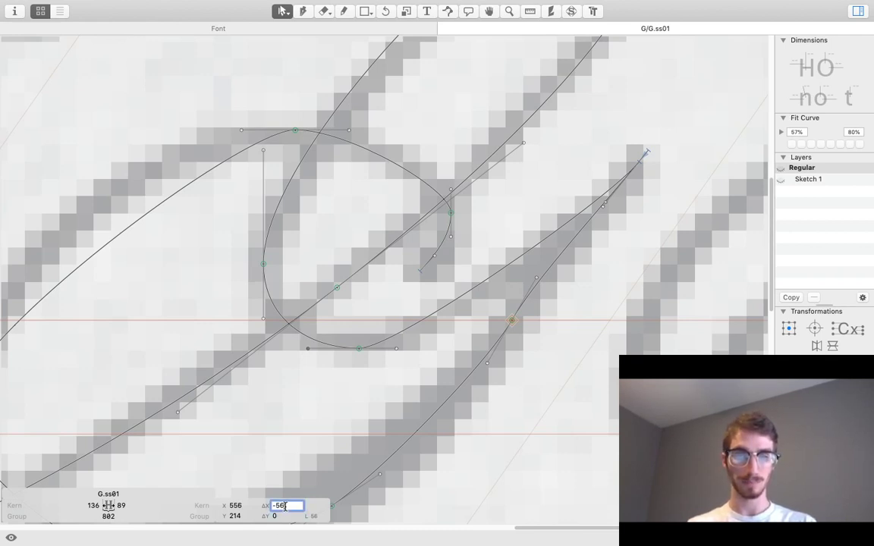
{"action": "type", "text": "-61"}
{"action": "key", "text": "Return"}
{"action": "key", "text": "BackSpace"}
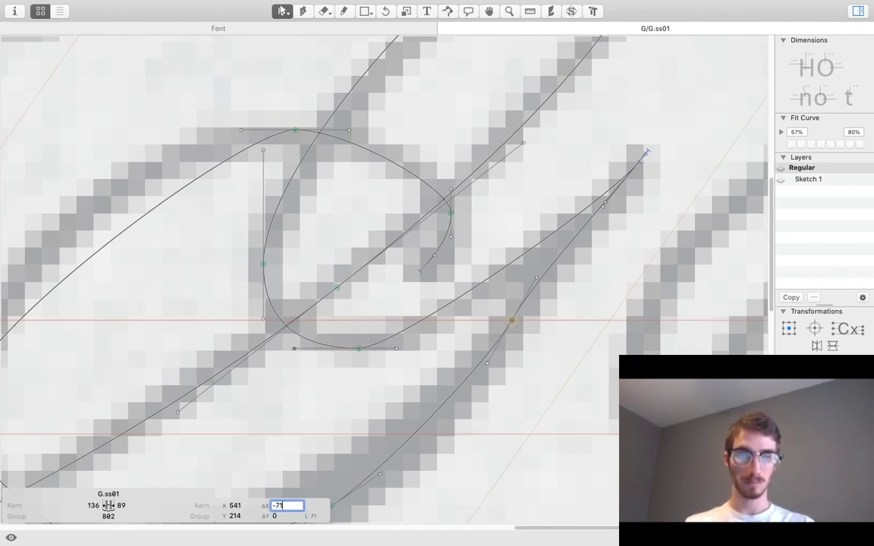
{"action": "type", "text": "2"}
{"action": "key", "text": "Return"}
{"action": "key", "text": "Return"}
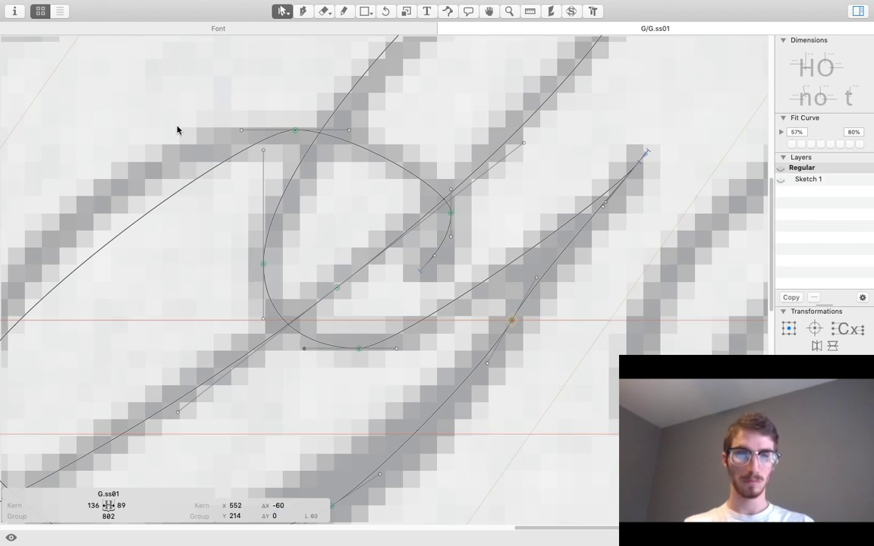
{"action": "left_click", "coordinate": [263, 319]}
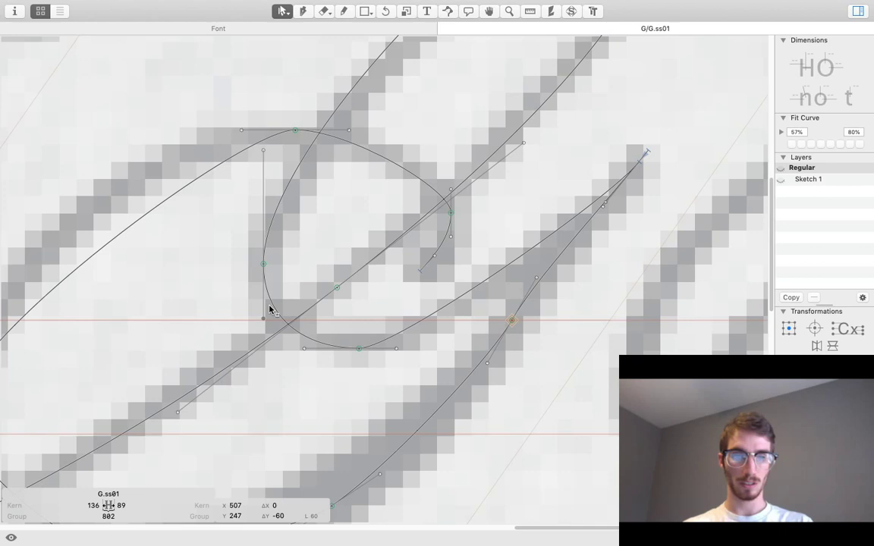
Bow the segment from the loop's bottom node to the upper tip downward, bringing the tip's handle to about X 804, Y 292.
{"action": "scroll", "coordinate": [270, 309], "scroll_direction": "up", "scroll_amount": 3}
{"action": "scroll", "coordinate": [270, 310], "scroll_direction": "right", "scroll_amount": 2}
{"action": "scroll", "coordinate": [328, 315], "scroll_direction": "up", "scroll_amount": 2}
{"action": "scroll", "coordinate": [328, 314], "scroll_direction": "right", "scroll_amount": 2}
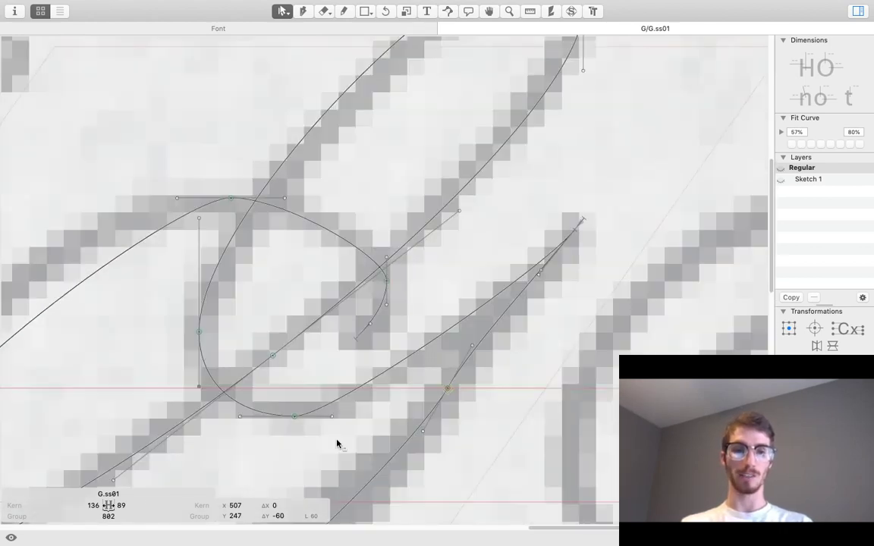
{"action": "key", "text": "space"}
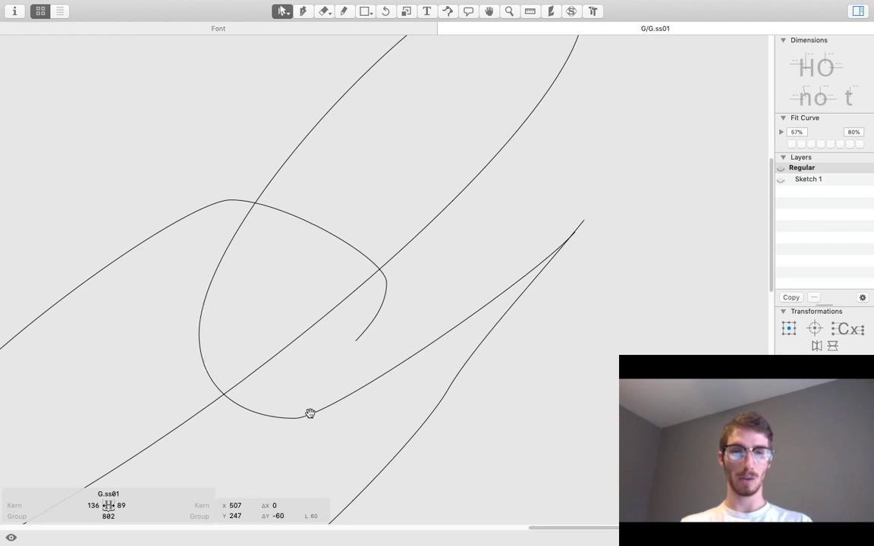
{"action": "left_click_drag", "start_coordinate": [421, 351], "coordinate": [469, 351]}
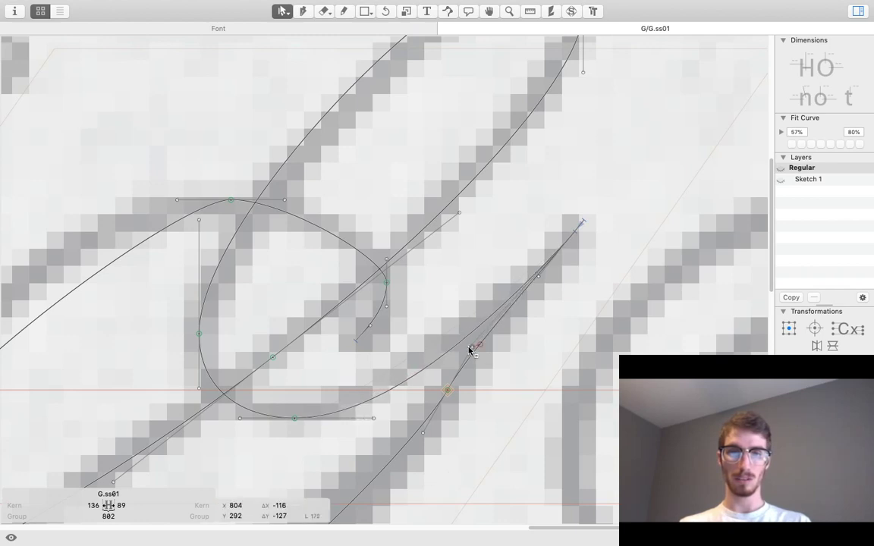
Push the loop's lower-left curve slightly outward and check the adjusted shape in preview.
{"action": "key", "text": "space"}
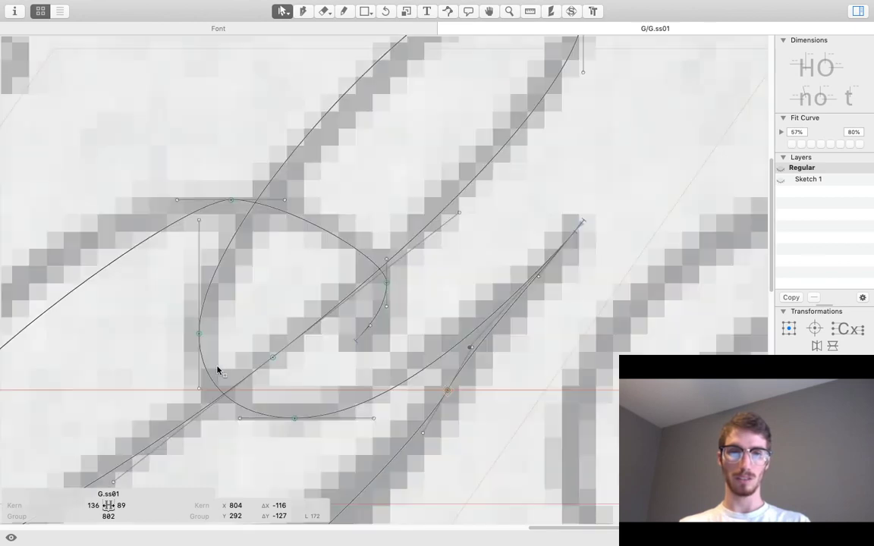
{"action": "left_click_drag", "start_coordinate": [215, 387], "coordinate": [212, 389]}
{"action": "key", "text": "space"}
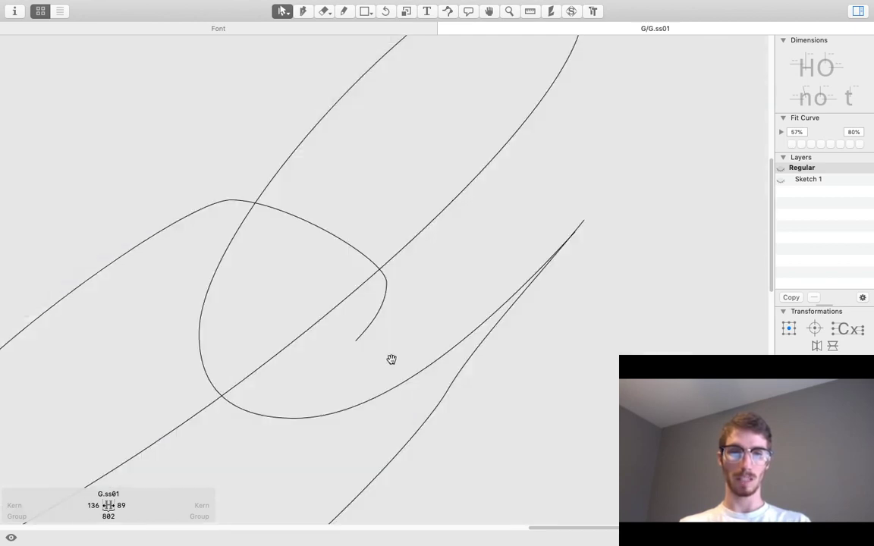
{"action": "key", "text": "space"}
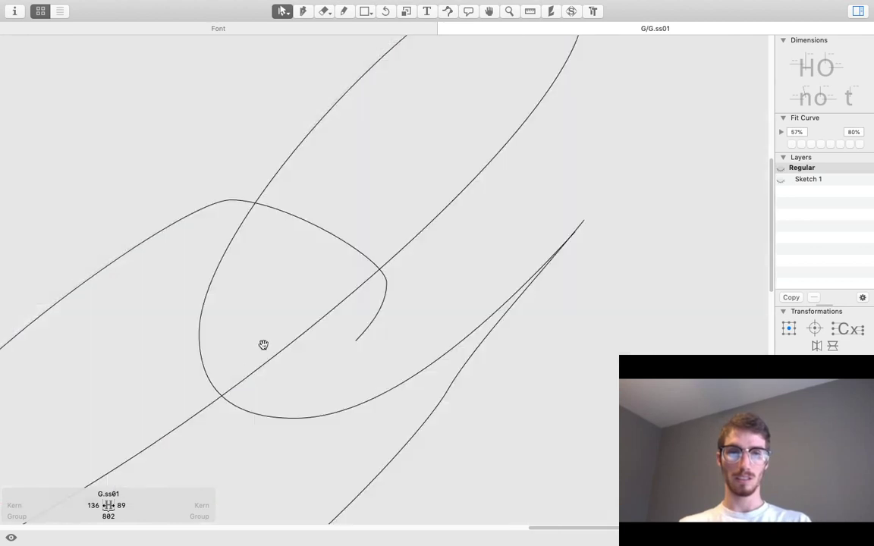
Examine the full G.ss01 letterform in preview at a smaller scale, looking for uneven curves around the bowl.
{"action": "left_click_drag", "start_coordinate": [263, 345], "coordinate": [352, 271]}
{"action": "key", "text": "z"}
{"action": "key", "text": "super+minus"}
{"action": "left_click_drag", "start_coordinate": [606, 283], "coordinate": [694, 291]}
{"action": "key", "text": "super+minus"}
{"action": "key", "text": "space"}
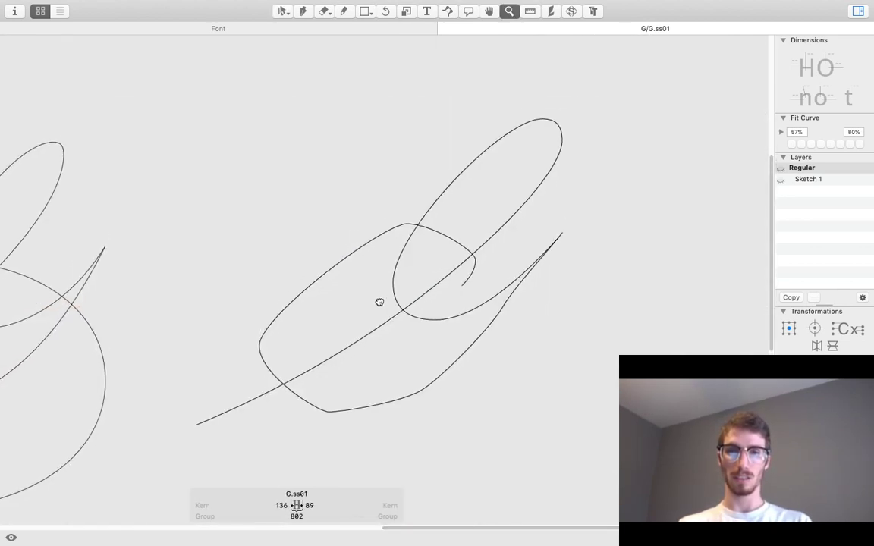
{"action": "key", "text": "v"}
{"action": "key", "text": "space"}
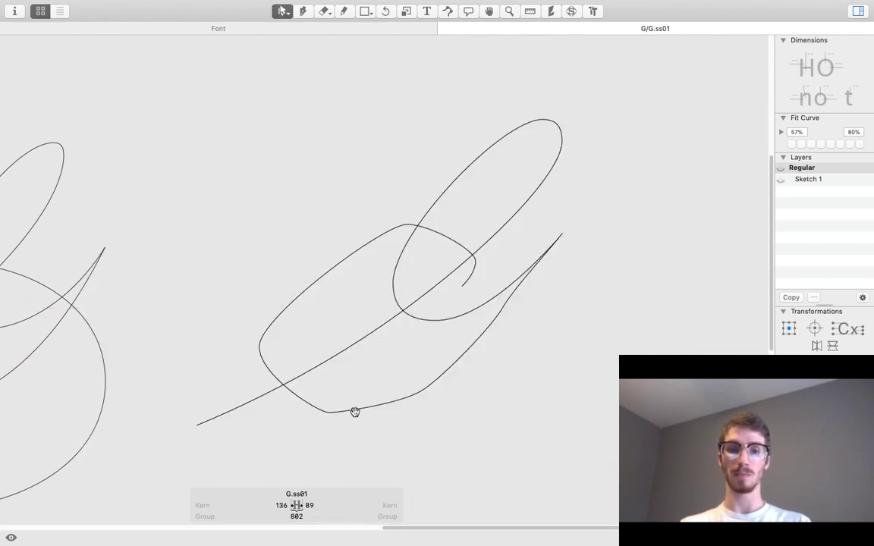
{"action": "key", "text": "space"}
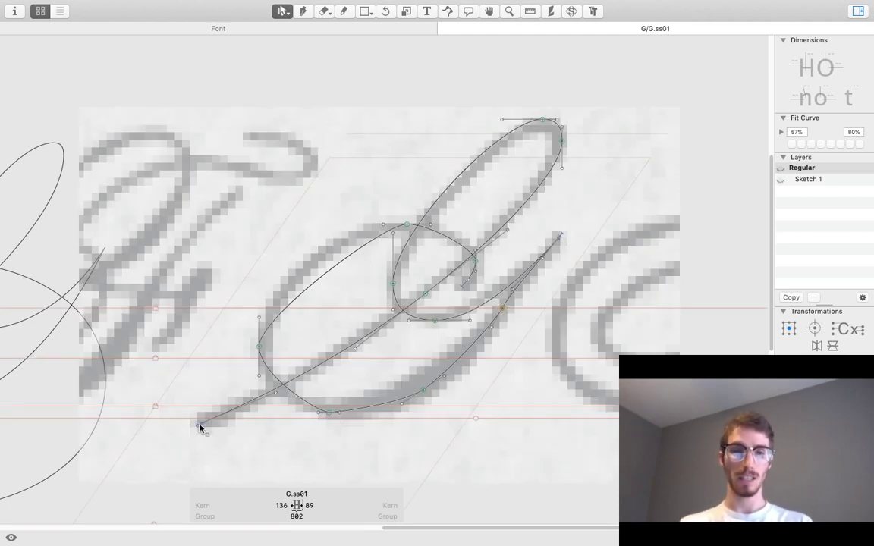
Bow the large bowl's bottom segment and the segment above it on the lower right outward along the scanned thick stroke.
{"action": "left_click_drag", "start_coordinate": [382, 412], "coordinate": [403, 435]}
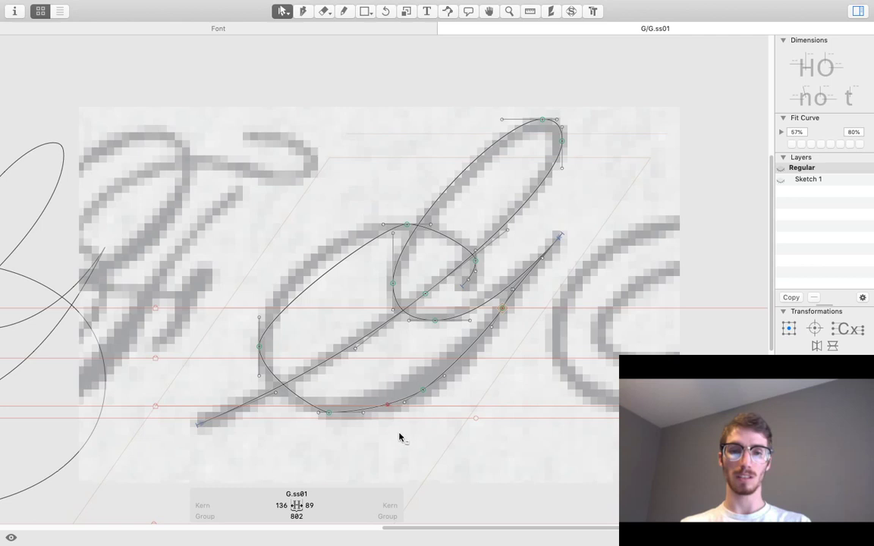
{"action": "key", "text": "z"}
{"action": "left_click_drag", "start_coordinate": [308, 363], "coordinate": [484, 446]}
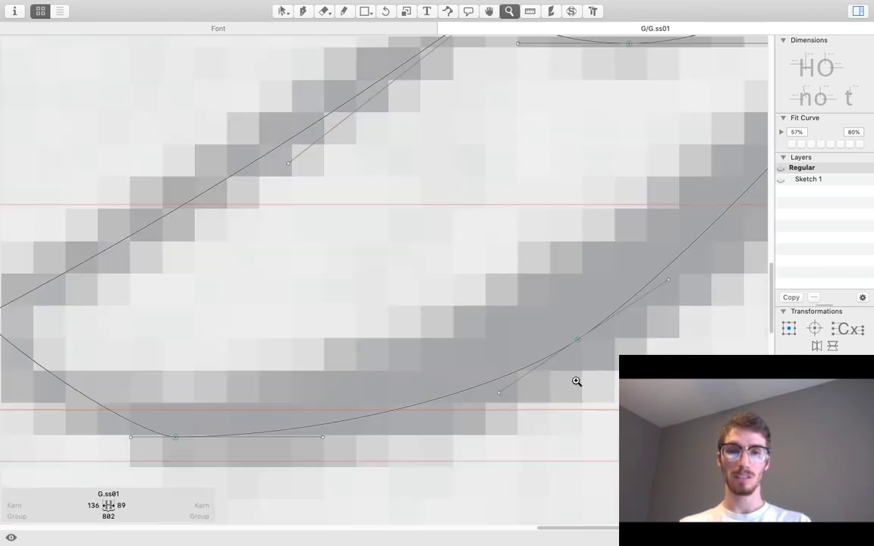
{"action": "key", "text": "space"}
{"action": "key", "text": "super+minus"}
{"action": "key", "text": "super+minus"}
{"action": "key", "text": "space"}
{"action": "left_click_drag", "start_coordinate": [630, 262], "coordinate": [497, 320]}
{"action": "key", "text": "v"}
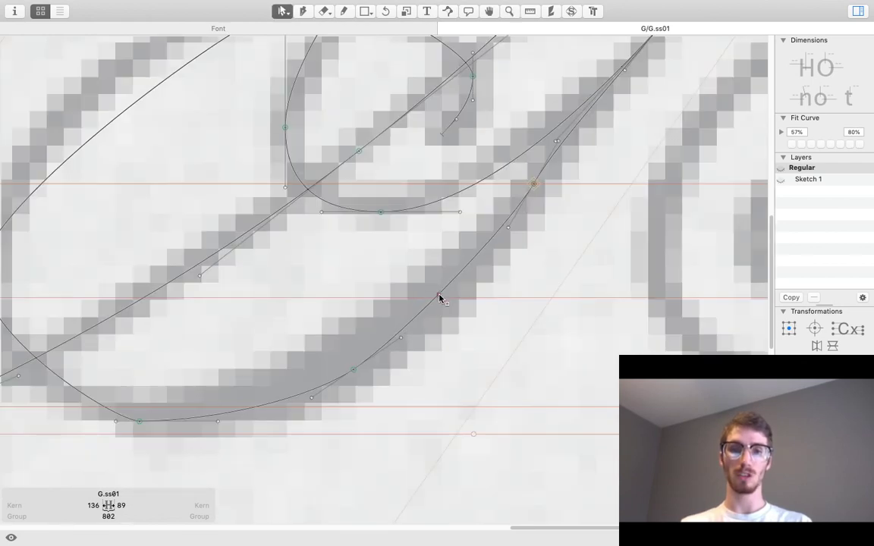
{"action": "left_click", "coordinate": [440, 298], "text": "alt"}
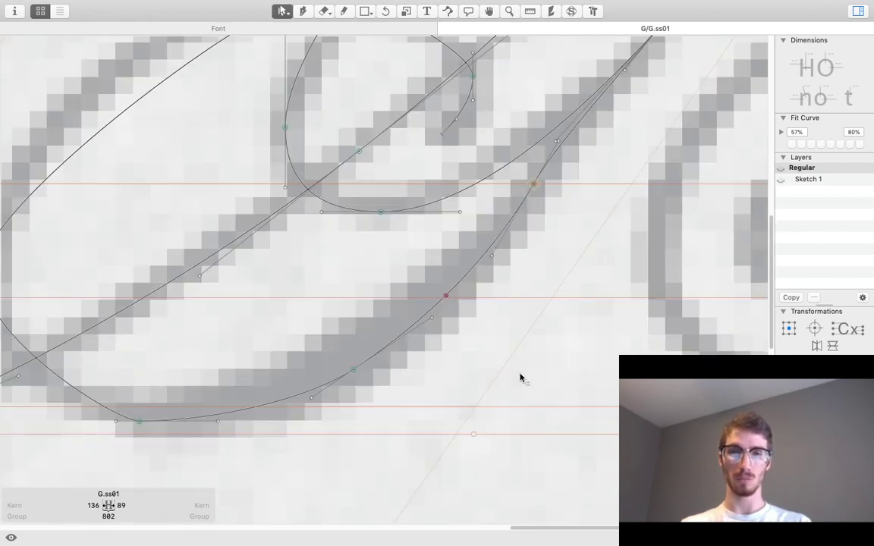
Nudge the smooth node on the large bowl's lower right up and to the right along the curve, and check it in preview.
{"action": "key", "text": "space"}
{"action": "left_click_drag", "start_coordinate": [566, 266], "coordinate": [552, 288]}
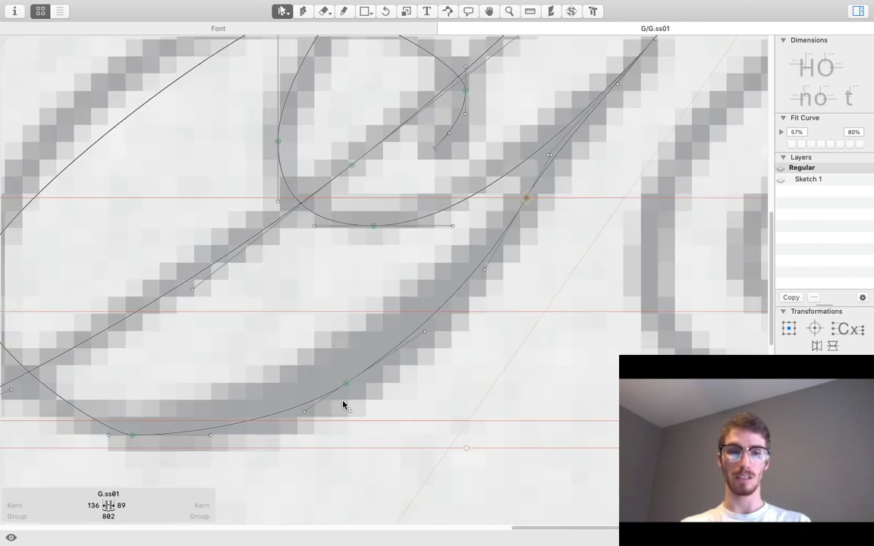
{"action": "key", "text": "space"}
{"action": "key", "text": "Right"}
{"action": "key", "text": "Up"}
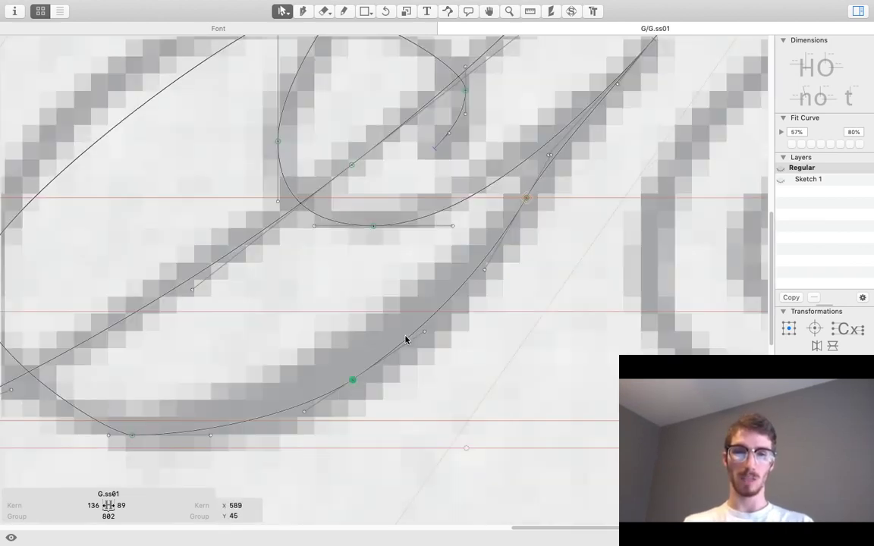
{"action": "key", "text": "Right"}
{"action": "key", "text": "Up"}
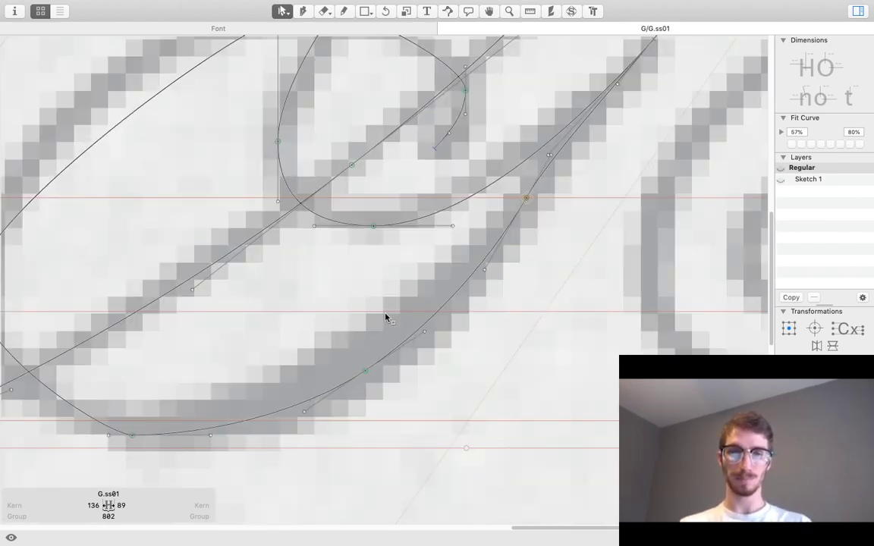
{"action": "left_click", "coordinate": [430, 325]}
{"action": "left_click", "coordinate": [398, 308]}
{"action": "key", "text": "space"}
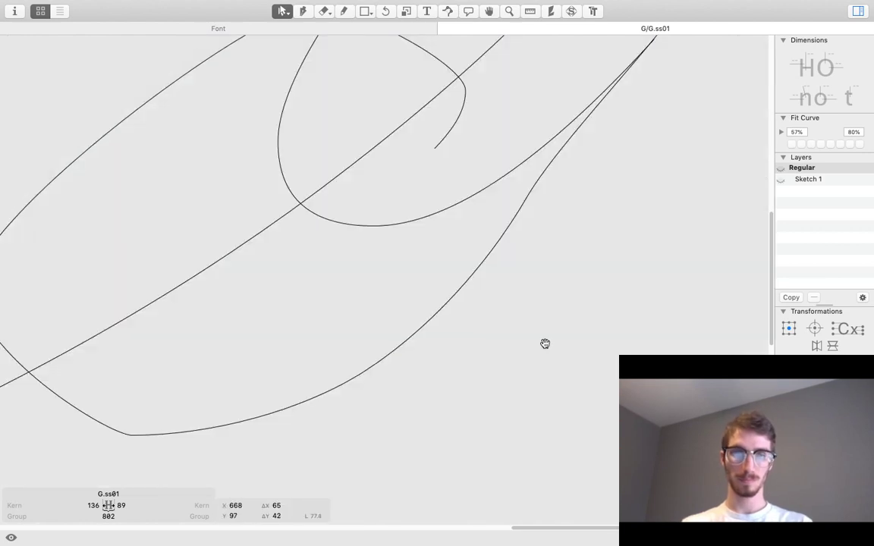
Reshape the outer segment below the G's upper-right tip, bringing the tip's handle to about X 851, Y 344.
{"action": "key", "text": "space"}
{"action": "left_click_drag", "start_coordinate": [601, 228], "coordinate": [507, 312]}
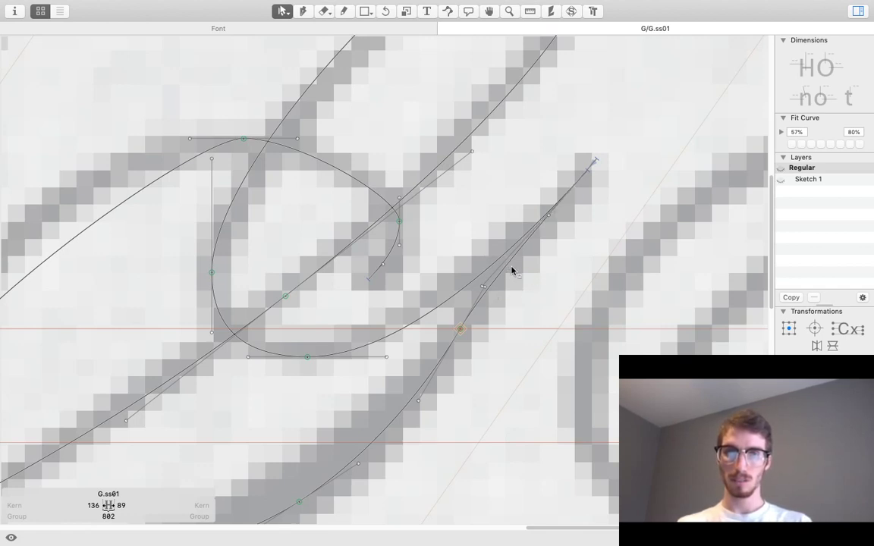
{"action": "left_click_drag", "start_coordinate": [507, 267], "coordinate": [585, 210]}
{"action": "mouse_move", "coordinate": [599, 172]}
{"action": "left_mouse_down"}
{"action": "mouse_move", "coordinate": [604, 289]}
{"action": "mouse_move", "coordinate": [493, 276]}
{"action": "mouse_move", "coordinate": [465, 228]}
{"action": "mouse_move", "coordinate": [548, 346]}
{"action": "mouse_move", "coordinate": [476, 259]}
{"action": "mouse_move", "coordinate": [437, 245]}
{"action": "mouse_move", "coordinate": [386, 193]}
{"action": "mouse_move", "coordinate": [382, 174]}
{"action": "mouse_move", "coordinate": [367, 185]}
{"action": "left_mouse_up"}
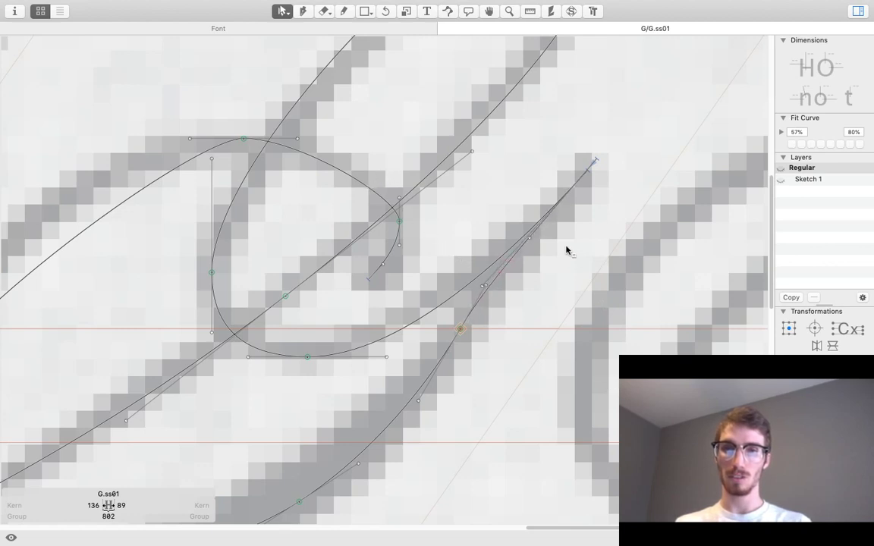
{"action": "left_click", "coordinate": [529, 241]}
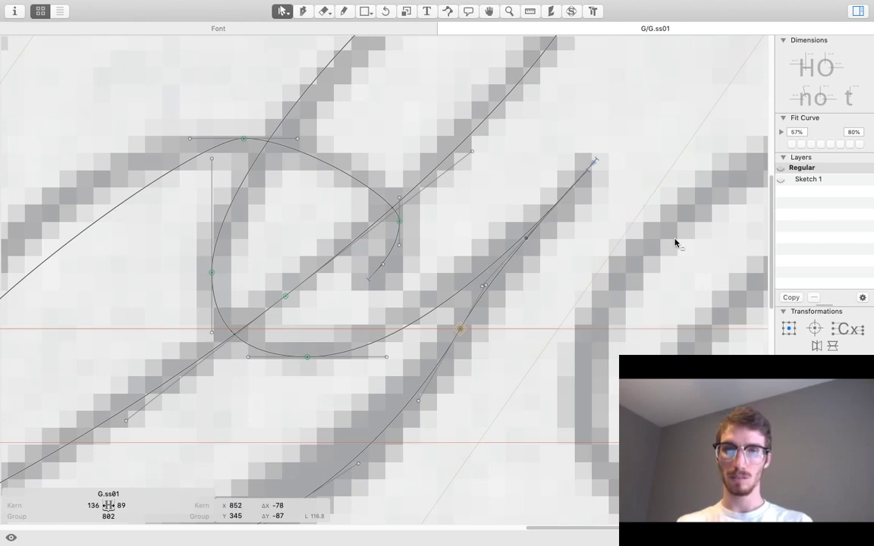
{"action": "key", "text": "space"}
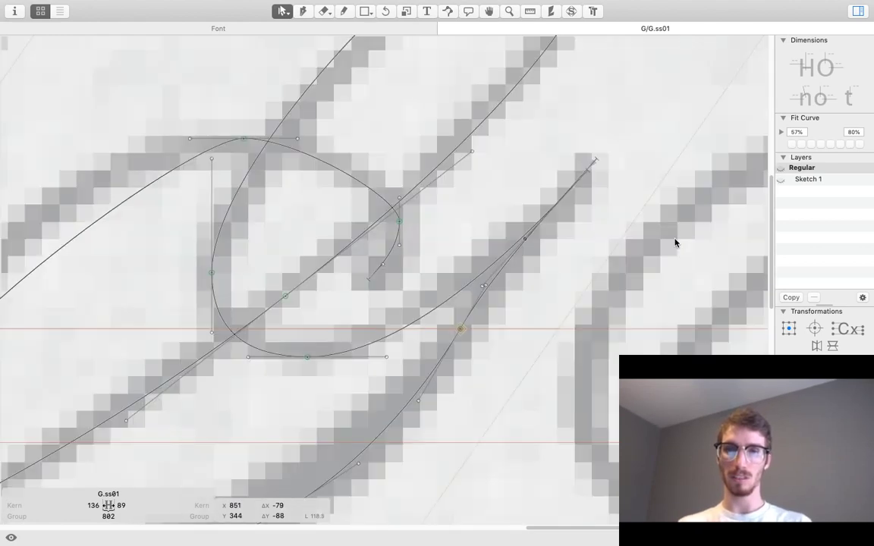
Close the outline at the upper-right tip by moving one open end node onto the other, and check the joined tip in preview.
{"action": "key", "text": "z"}
{"action": "left_click", "coordinate": [593, 154]}
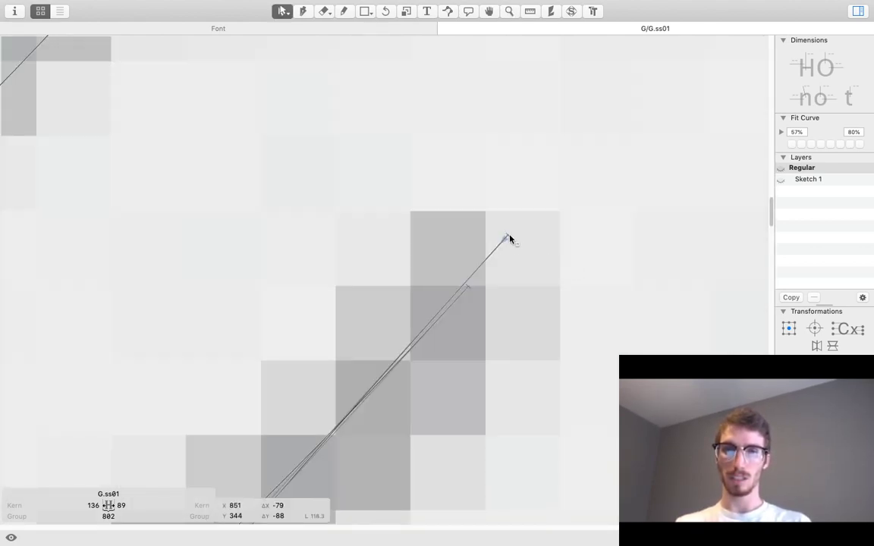
{"action": "left_click_drag", "start_coordinate": [509, 239], "coordinate": [469, 287]}
{"action": "key", "text": "z"}
{"action": "left_click", "coordinate": [542, 356], "text": "alt"}
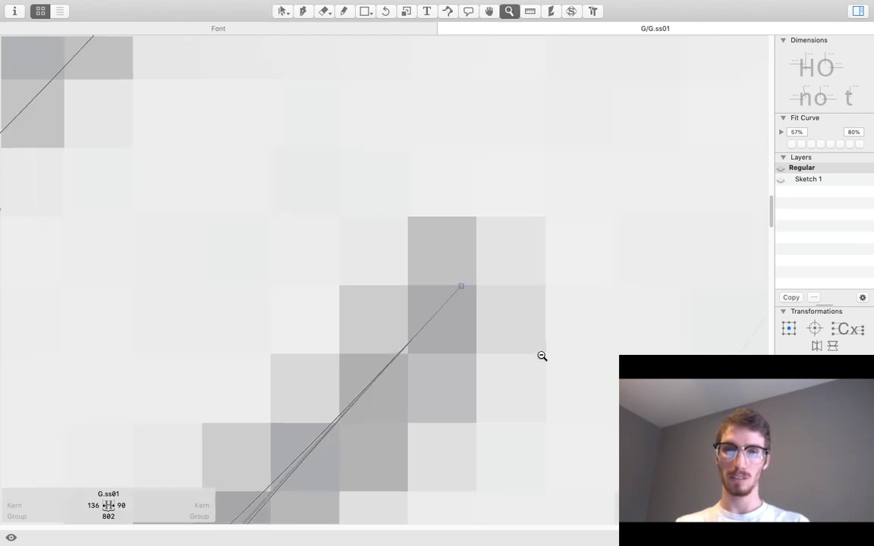
{"action": "left_click", "coordinate": [542, 356], "text": "alt"}
{"action": "left_click", "coordinate": [455, 376]}
{"action": "left_click", "coordinate": [595, 322]}
{"action": "key", "text": "space"}
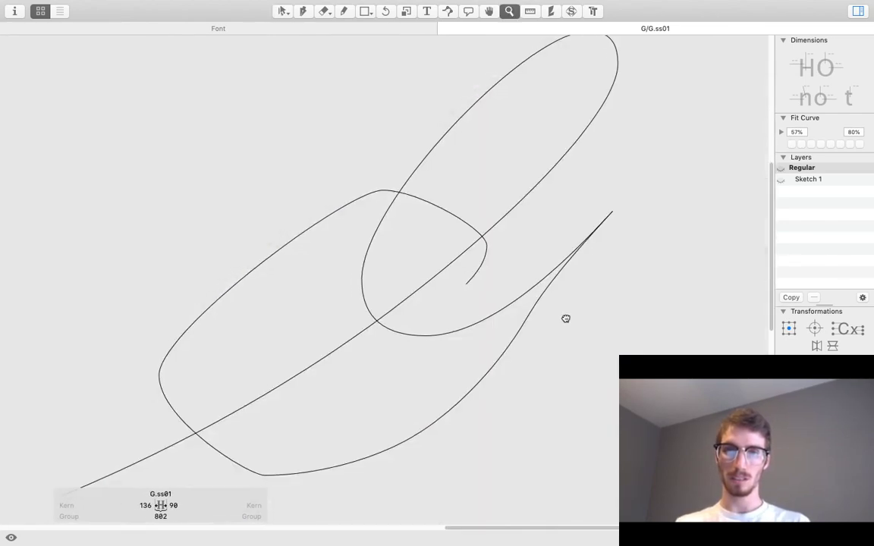
{"action": "left_click", "coordinate": [558, 320]}
{"action": "key", "text": "space"}
{"action": "left_click_drag", "start_coordinate": [591, 309], "coordinate": [487, 307]}
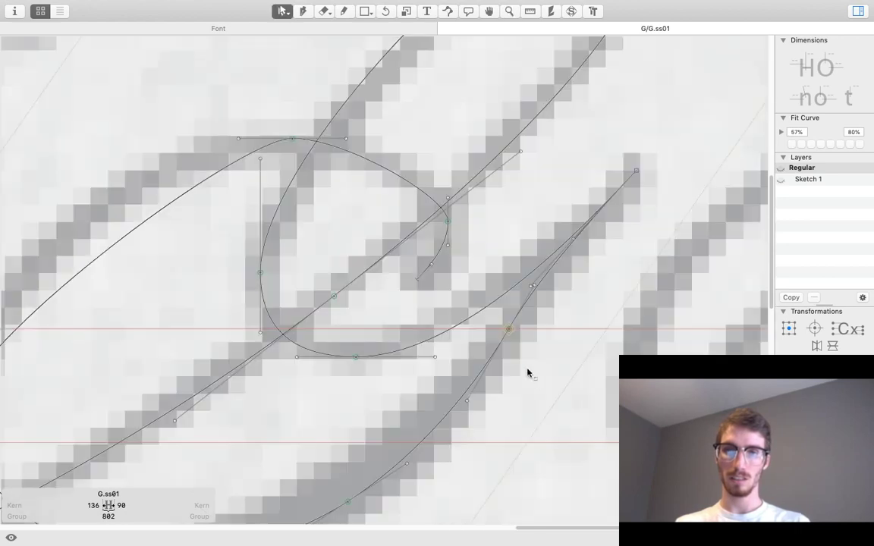
{"action": "key", "text": "space"}
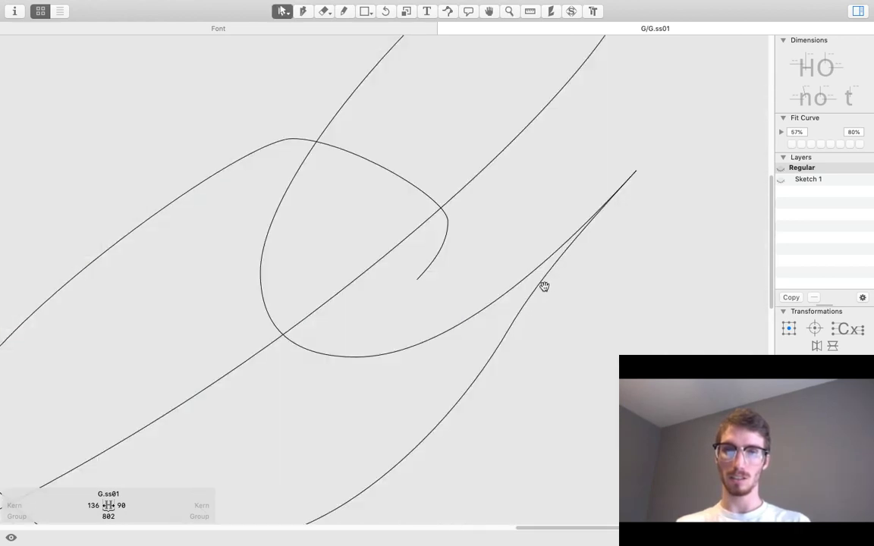
{"action": "key", "text": "space"}
Slide the node below the tip down along the outer curve to about X 771, Y 230.
{"action": "scroll", "coordinate": [559, 276], "scroll_direction": "down", "scroll_amount": 3}
{"action": "scroll", "coordinate": [560, 276], "scroll_direction": "down", "scroll_amount": 1}
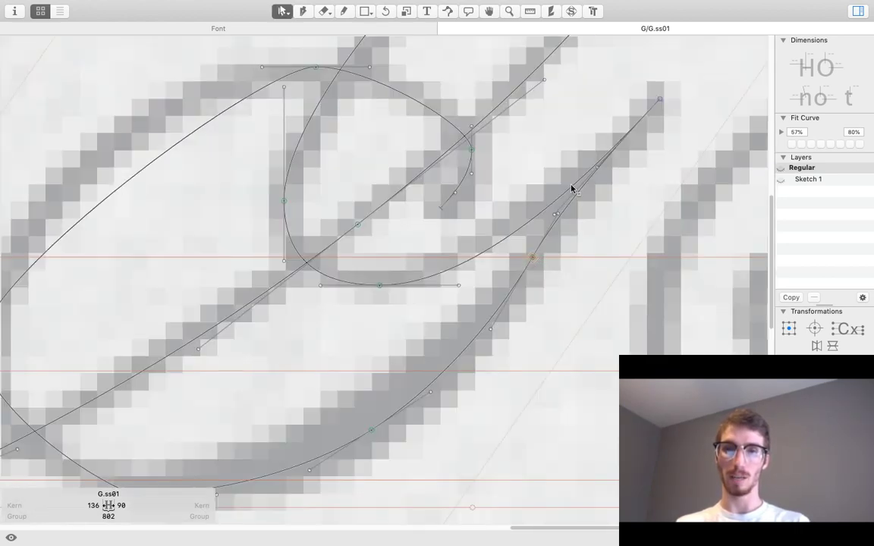
{"action": "left_click_drag", "start_coordinate": [532, 259], "coordinate": [525, 277]}
{"action": "key", "text": "super+z"}
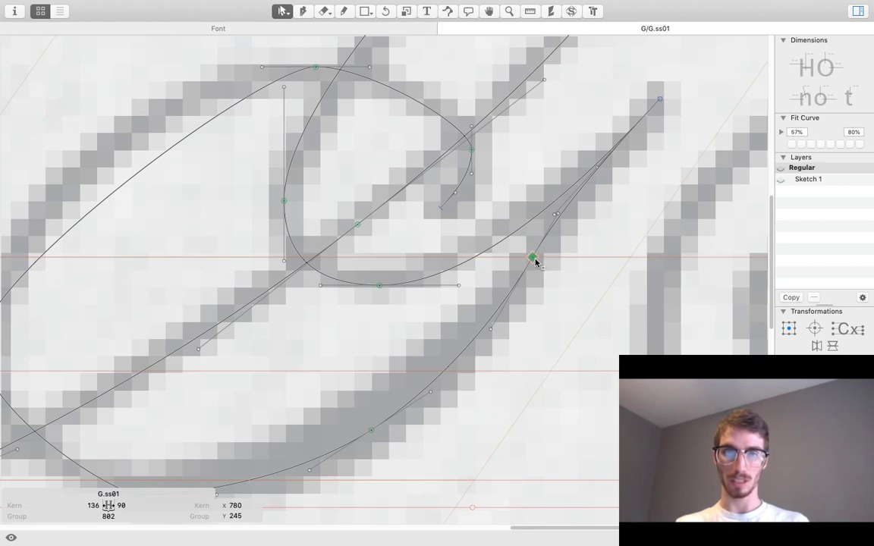
{"action": "mouse_move", "coordinate": [534, 260]}
{"action": "left_mouse_down"}
{"action": "mouse_move", "coordinate": [527, 279]}
{"action": "mouse_move", "coordinate": [536, 254]}
{"action": "mouse_move", "coordinate": [509, 301]}
{"action": "mouse_move", "coordinate": [525, 272]}
{"action": "left_mouse_up"}
{"action": "left_click", "coordinate": [491, 329]}
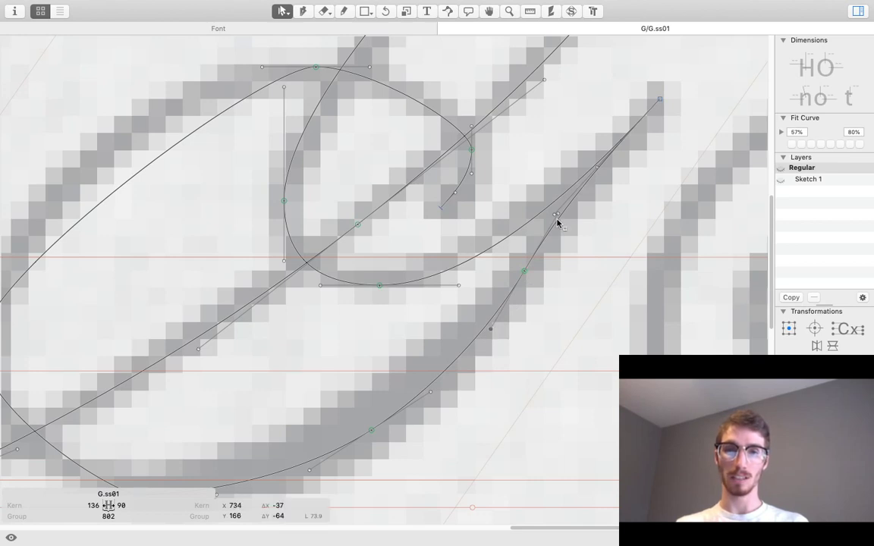
Try pulling the outer curve node's upper handle outward and the node inward, and undo both moves.
{"action": "left_click_drag", "start_coordinate": [557, 218], "coordinate": [630, 255]}
{"action": "left_click_drag", "start_coordinate": [522, 274], "coordinate": [477, 285]}
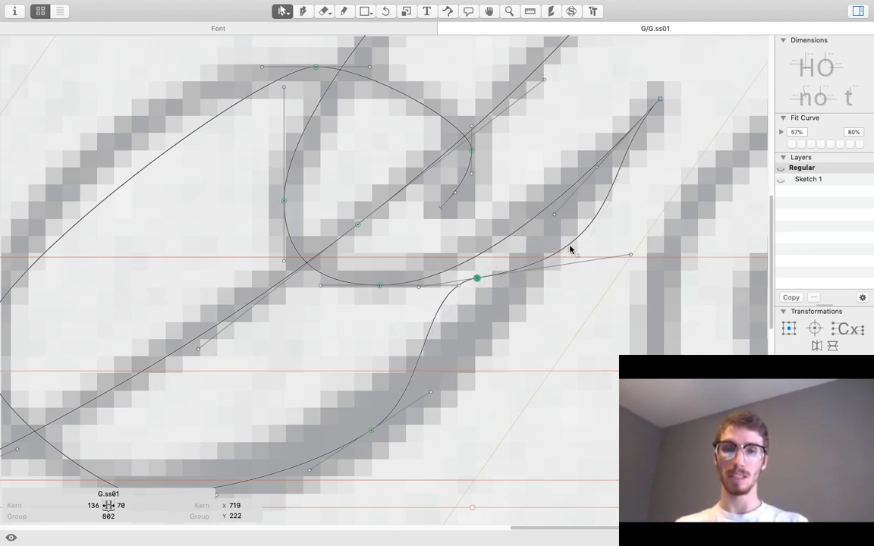
{"action": "key", "text": "super+z"}
{"action": "key", "text": "super+z"}
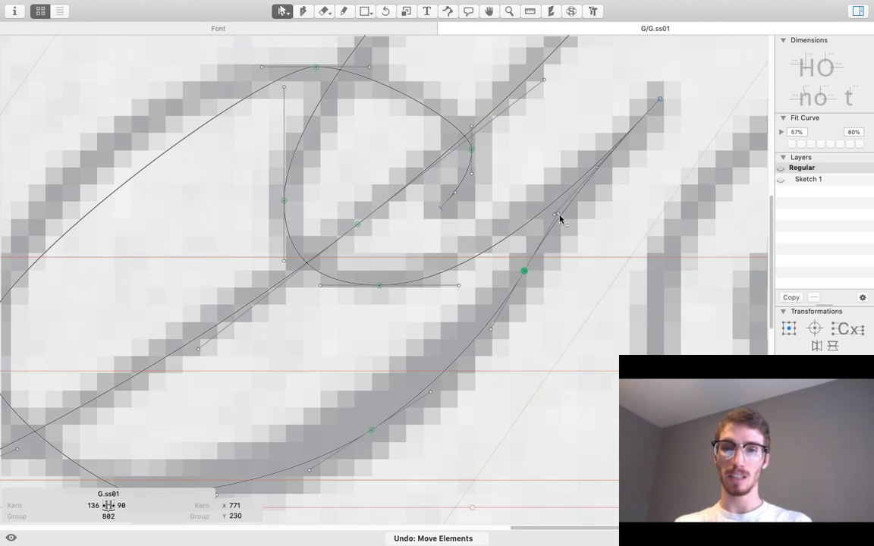
Slide the outer curve node further down the stroke and fine-tune it to about X 753, Y 216, comparing the curve in preview.
{"action": "left_click_drag", "start_coordinate": [521, 279], "coordinate": [505, 301]}
{"action": "key", "text": "space"}
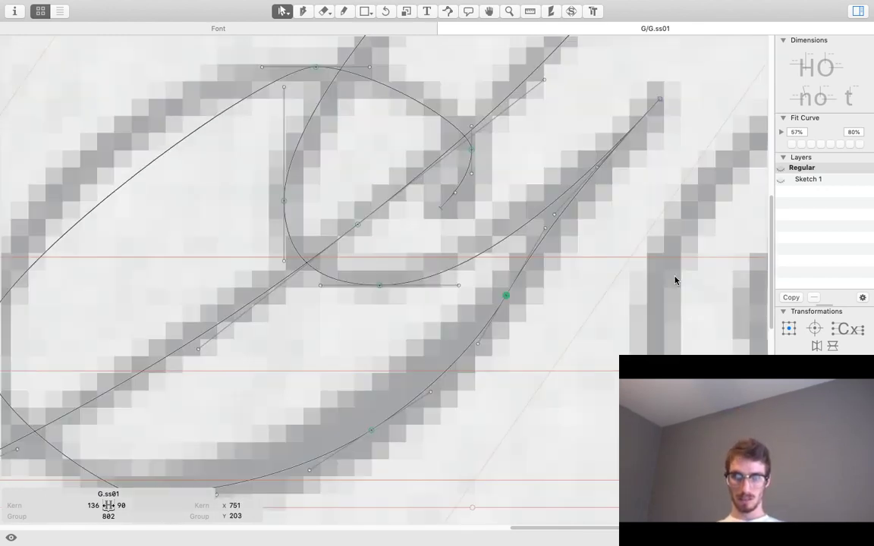
{"action": "key", "text": "space"}
{"action": "key", "text": "space"}
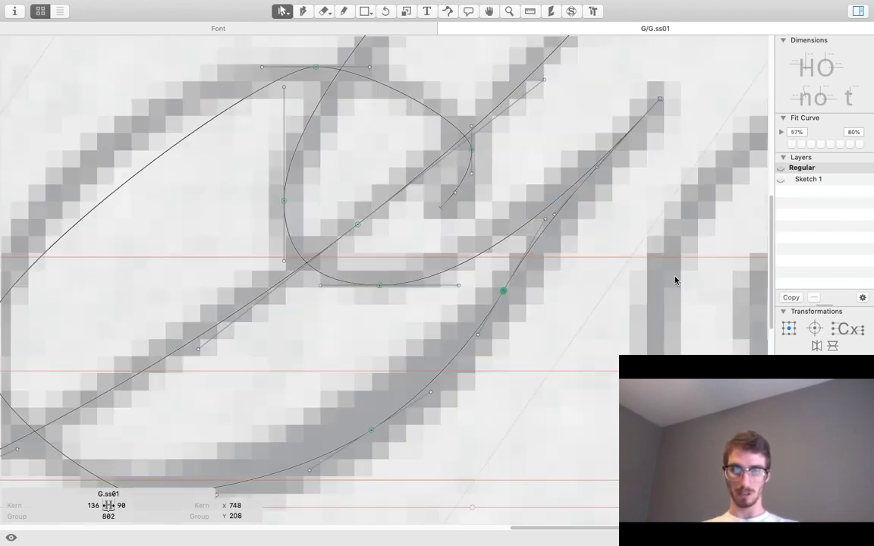
{"action": "key", "text": "Up"}
{"action": "key", "text": "Up"}
{"action": "key", "text": "Up"}
{"action": "key", "text": "Right"}
{"action": "key", "text": "Right"}
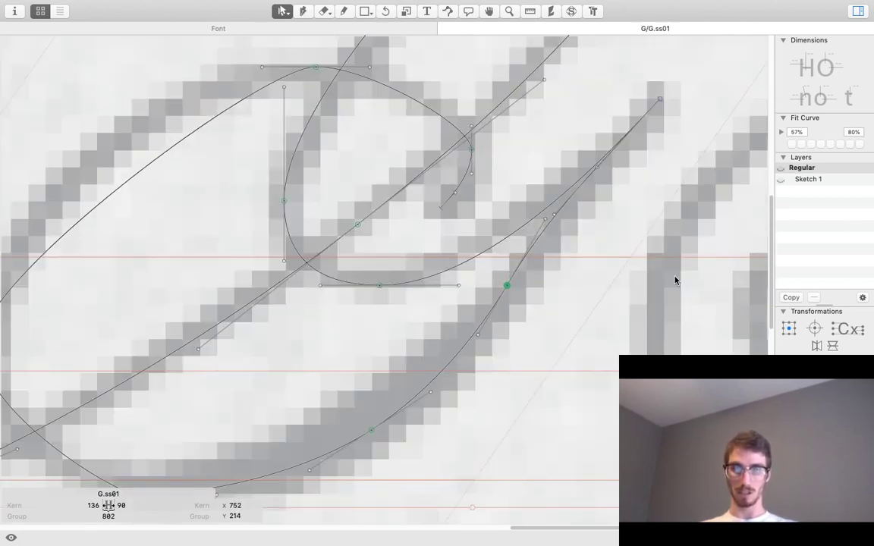
{"action": "key", "text": "space"}
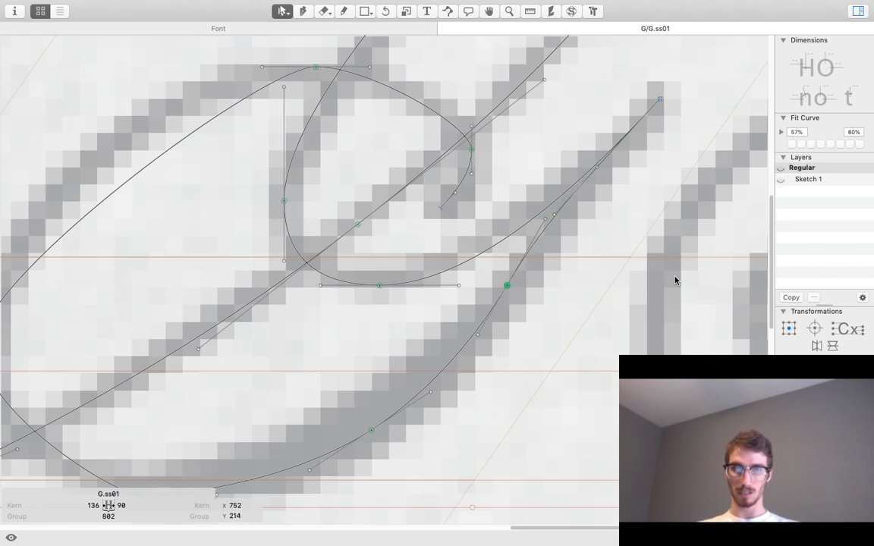
{"action": "key", "text": "Up"}
{"action": "key", "text": "space"}
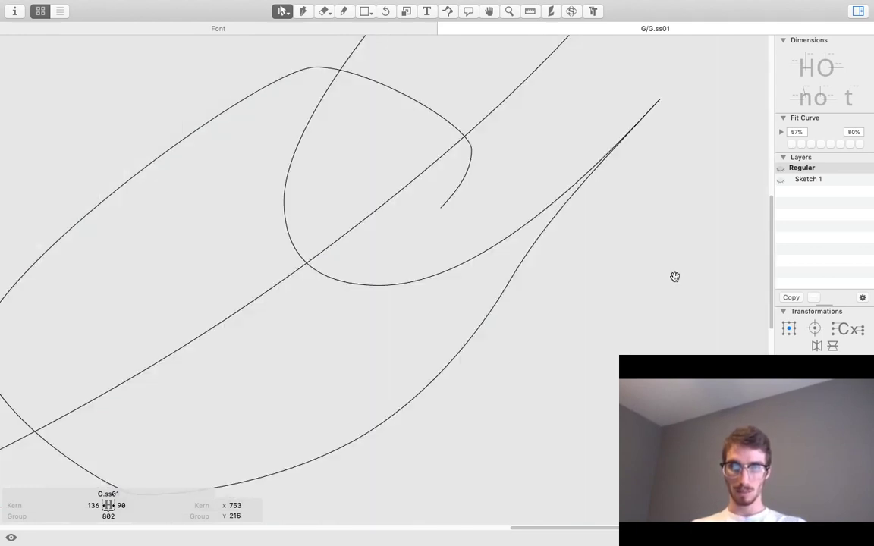
Test lower and higher positions for the outer curve node against the preview, settling it at about X 756, Y 213.
{"action": "key", "text": "Left"}
{"action": "key", "text": "Left"}
{"action": "key", "text": "Left"}
{"action": "key", "text": "Left"}
{"action": "key", "text": "Down"}
{"action": "key", "text": "Down"}
{"action": "key", "text": "Down"}
{"action": "key", "text": "Down"}
{"action": "key", "text": "Down"}
{"action": "key", "text": "Down"}
{"action": "key", "text": "Down"}
{"action": "key", "text": "Down"}
{"action": "key", "text": "Down"}
{"action": "key", "text": "Down"}
{"action": "key", "text": "Down"}
{"action": "key", "text": "Down"}
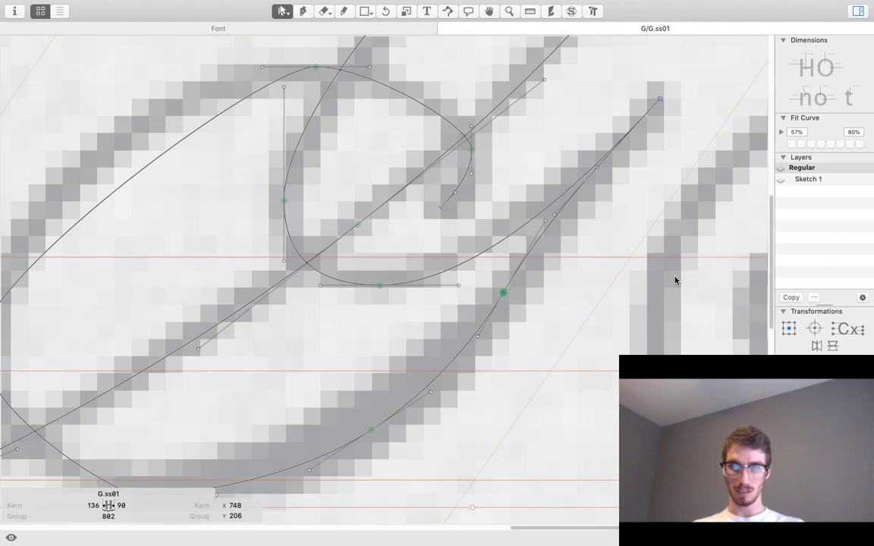
{"action": "key", "text": "Up"}
{"action": "key", "text": "Up"}
{"action": "key", "text": "Up"}
{"action": "key", "text": "Up"}
{"action": "key", "text": "Up"}
{"action": "key", "text": "Up"}
{"action": "key", "text": "Up"}
{"action": "key", "text": "Up"}
{"action": "key", "text": "Up"}
{"action": "key", "text": "Up"}
{"action": "key", "text": "space"}
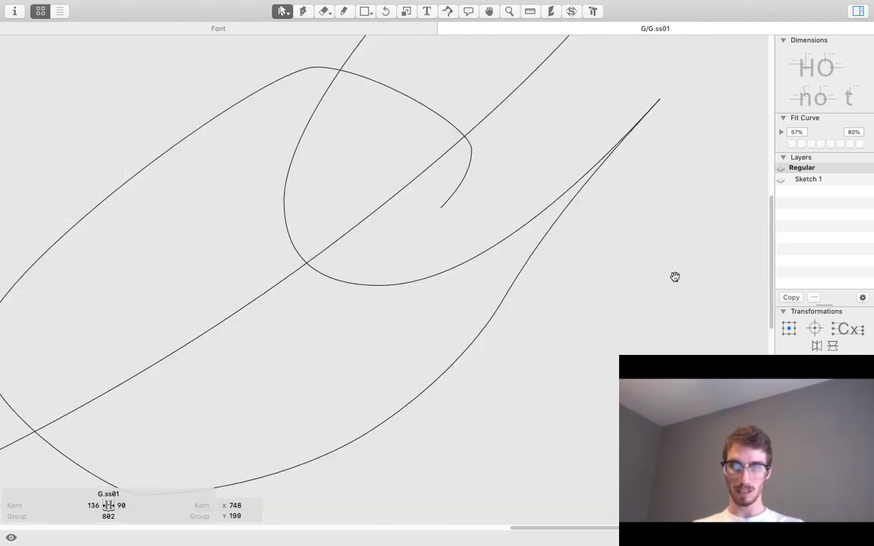
{"action": "key", "text": "space"}
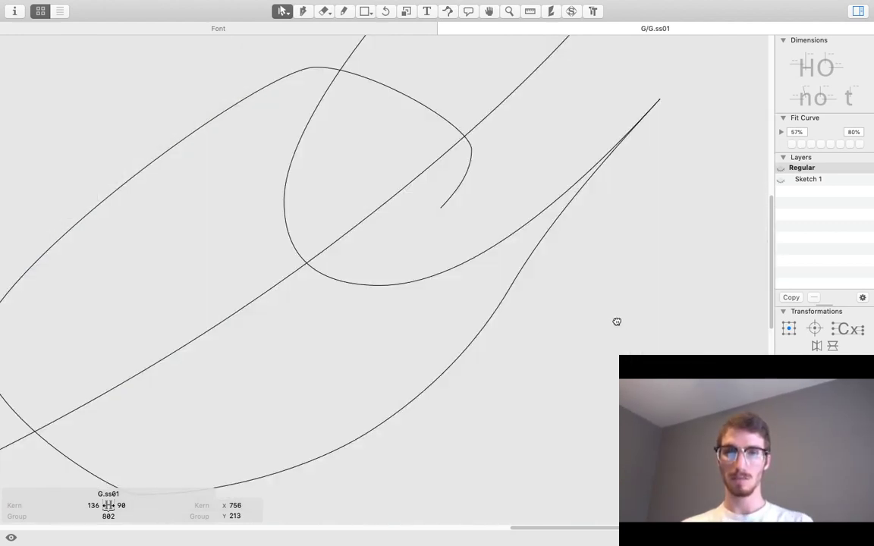
Nudge the outer curve node to X 753, Y 211 and review the whole G against its lettering reference.
{"action": "scroll", "coordinate": [582, 340], "scroll_direction": "up", "scroll_amount": 2}
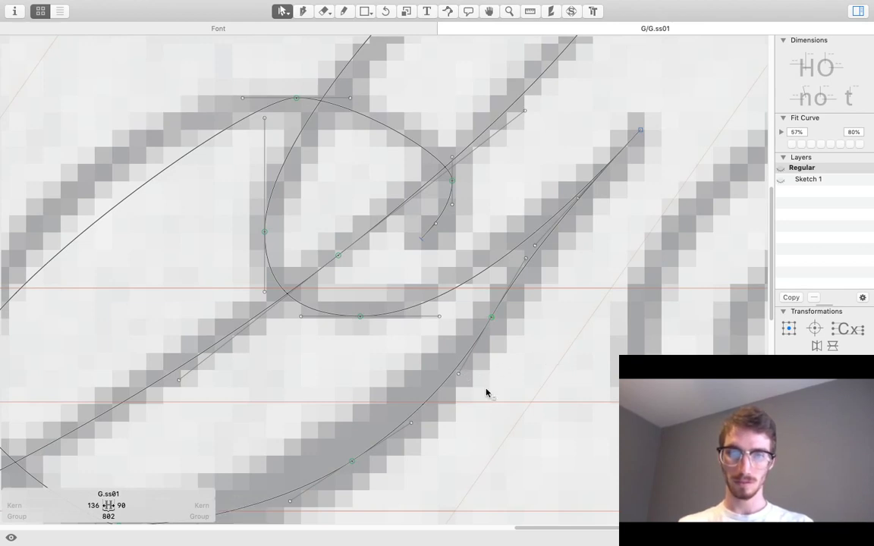
{"action": "left_click", "coordinate": [491, 319]}
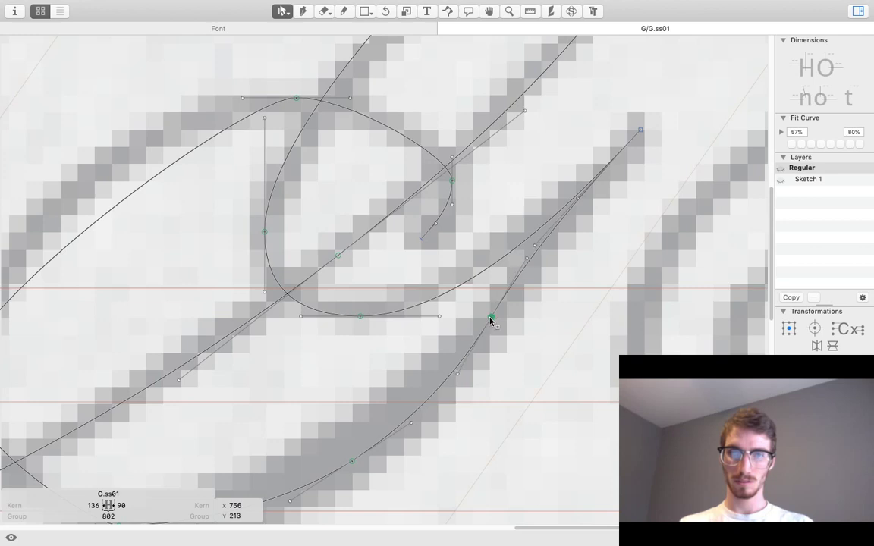
{"action": "key", "text": "Left"}
{"action": "key", "text": "Left"}
{"action": "key", "text": "Left"}
{"action": "key", "text": "Down"}
{"action": "key", "text": "Down"}
{"action": "key", "text": "space"}
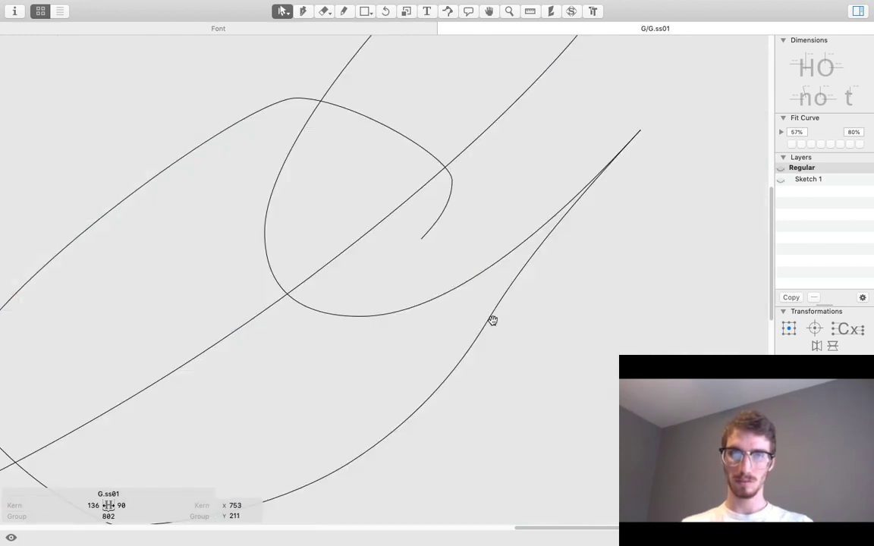
{"action": "key", "text": "z"}
{"action": "scroll", "coordinate": [445, 308], "scroll_direction": "down", "scroll_amount": 5}
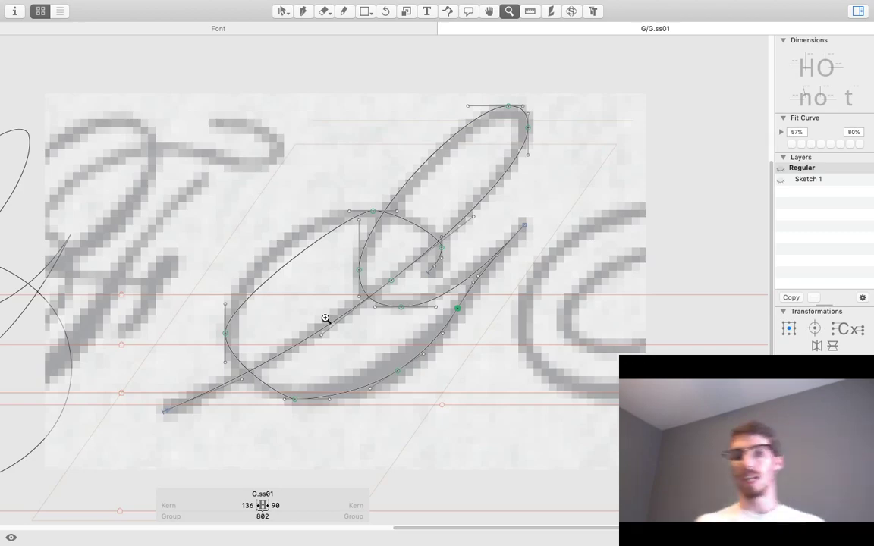
{"action": "scroll", "coordinate": [420, 250], "scroll_direction": "up", "scroll_amount": 2}
Switch to the YouTube Studio dashboard to check the live stream, and return to G.ss01 in Glyphs.
{"action": "key", "text": "super+h"}
{"action": "key", "text": "super+h"}
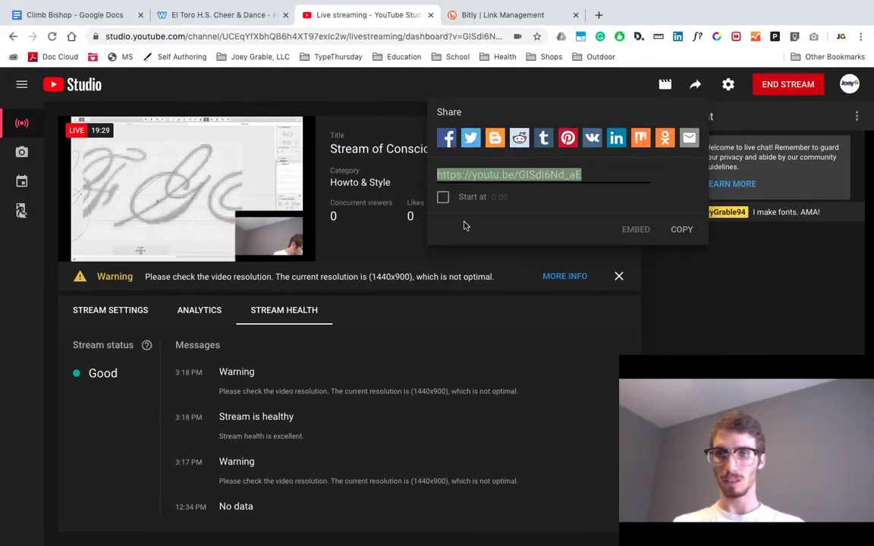
{"action": "left_click", "coordinate": [784, 279]}
{"action": "key", "text": "super+Tab"}
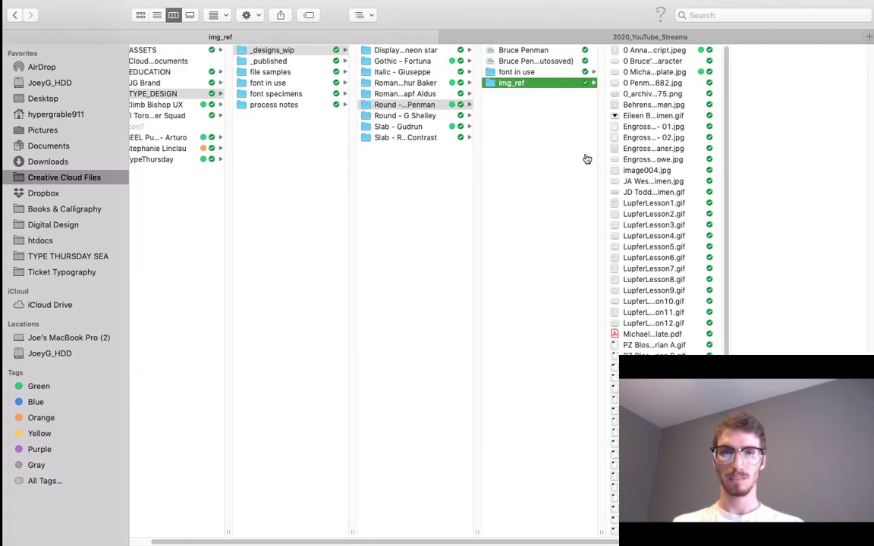
{"action": "key", "text": "super+Tab"}
{"action": "key", "text": "ctrl+Right"}
{"action": "key", "text": "ctrl+Right"}
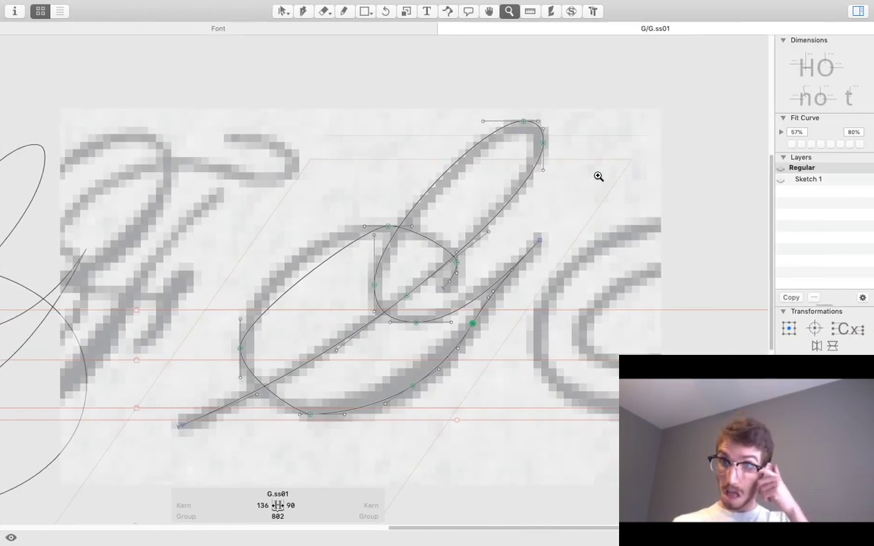
Round out the bowl's lower-left curve over the lettering, placing its handles at about X 252, Y -16 and X 173, Y 64.
{"action": "left_click", "coordinate": [425, 304]}
{"action": "scroll", "coordinate": [548, 180], "scroll_direction": "up", "scroll_amount": 3}
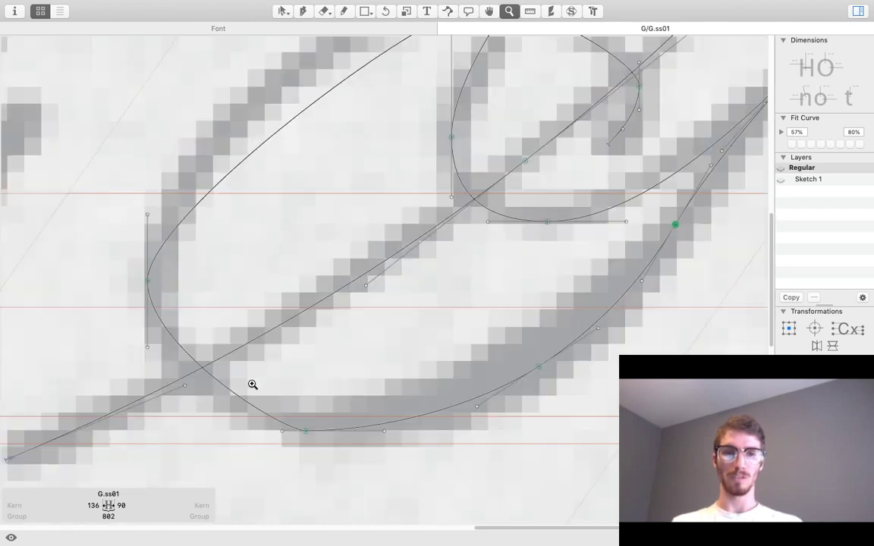
{"action": "key", "text": "v"}
{"action": "left_click_drag", "start_coordinate": [214, 383], "coordinate": [204, 386]}
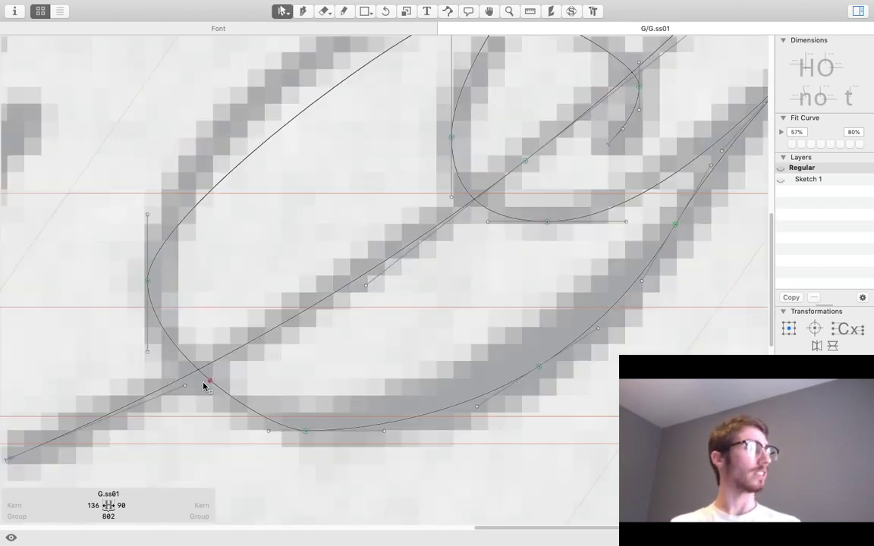
{"action": "left_click_drag", "start_coordinate": [204, 386], "coordinate": [168, 392]}
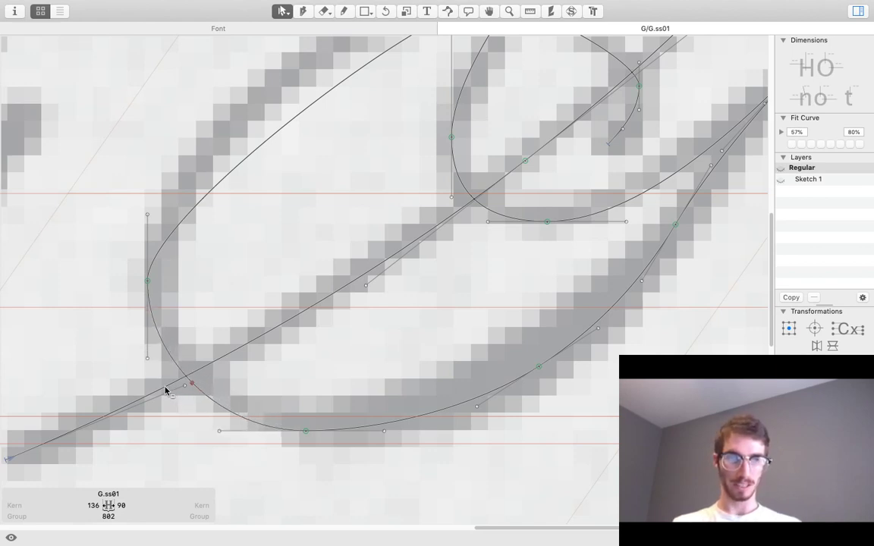
{"action": "left_click_drag", "start_coordinate": [227, 442], "coordinate": [200, 409]}
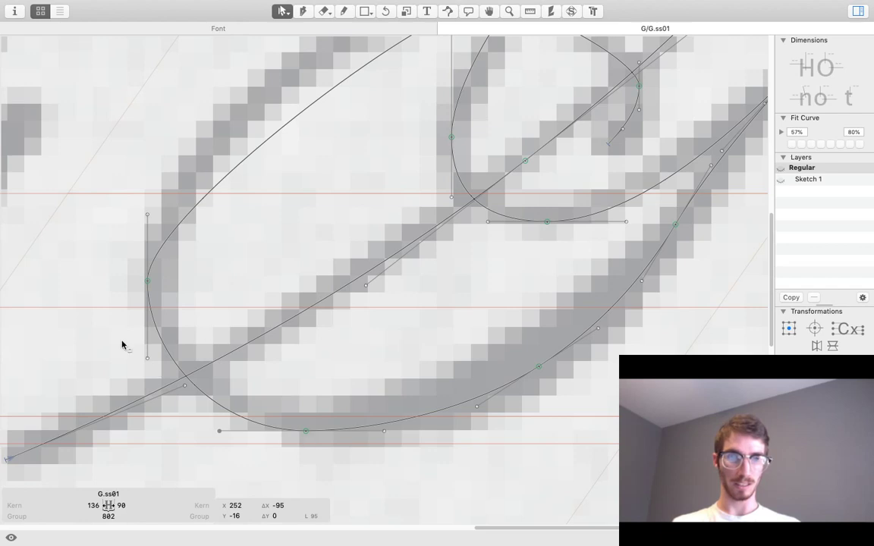
{"action": "left_click", "coordinate": [147, 359]}
{"action": "key", "text": "space"}
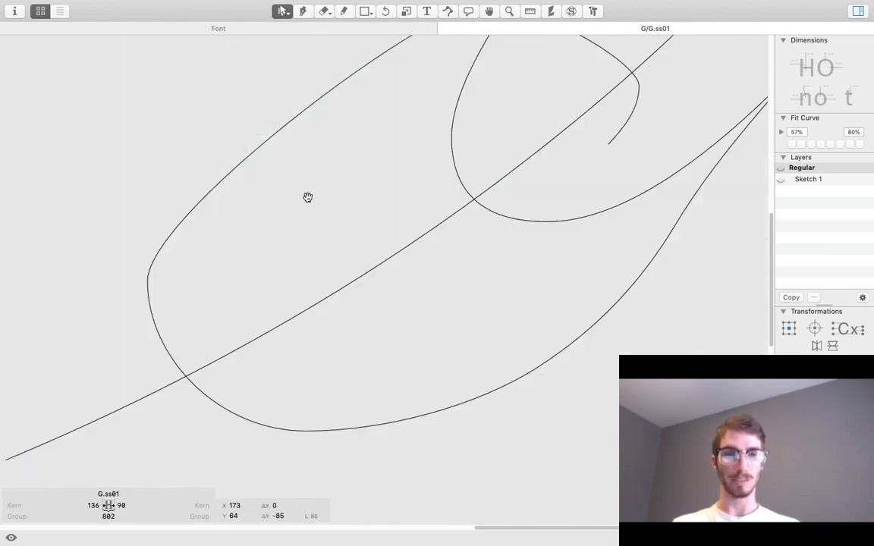
Bow the bowl's upper-left curve outward to follow the lettering stroke, comparing the shape in preview.
{"action": "scroll", "coordinate": [307, 197], "scroll_direction": "up", "scroll_amount": 2}
{"action": "scroll", "coordinate": [293, 453], "scroll_direction": "up", "scroll_amount": 5}
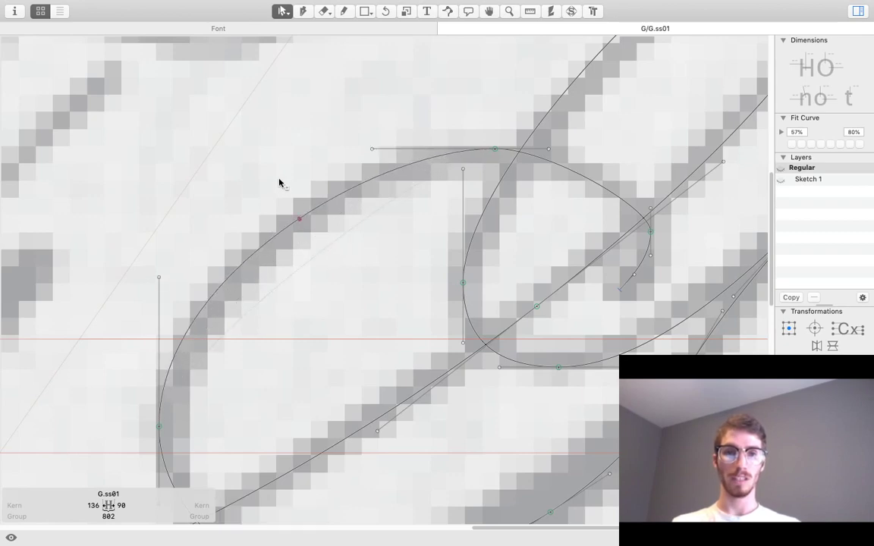
{"action": "key", "text": "space"}
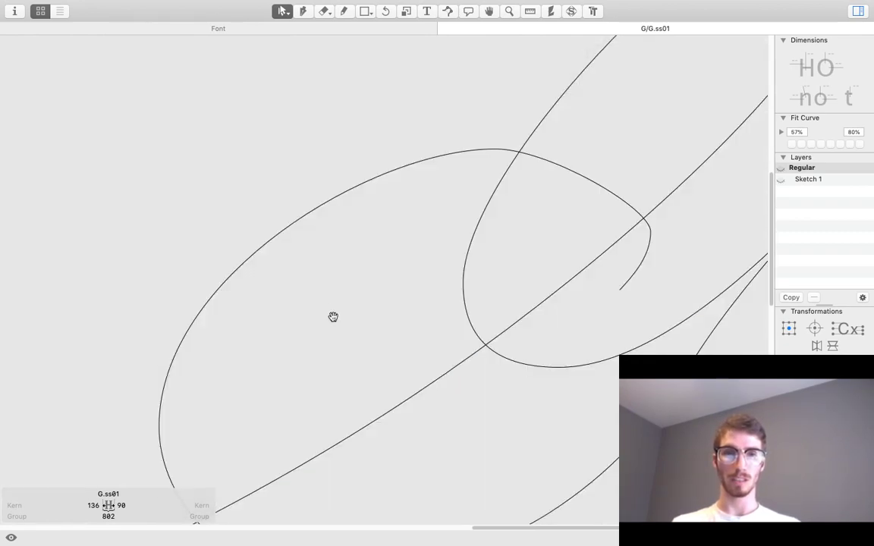
{"action": "key", "text": "space"}
{"action": "left_click_drag", "start_coordinate": [409, 259], "coordinate": [402, 276]}
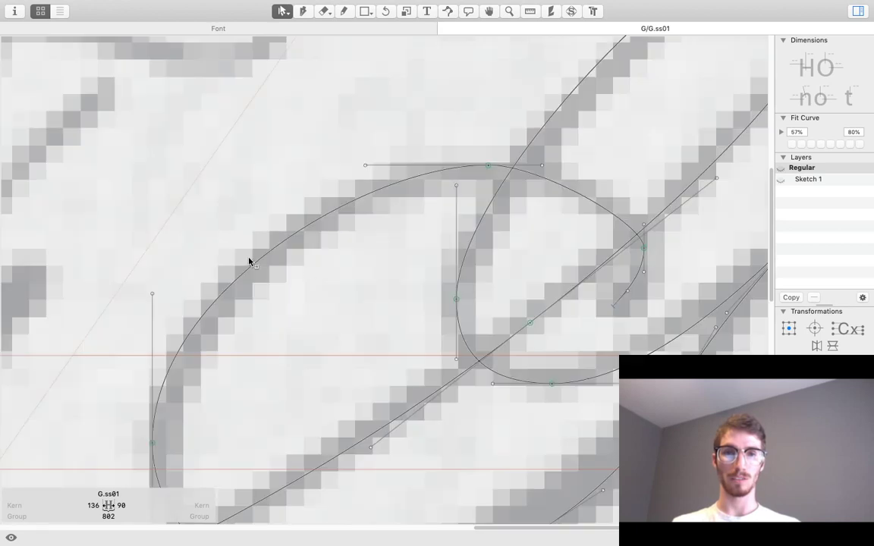
{"action": "left_click_drag", "start_coordinate": [255, 262], "coordinate": [234, 263]}
{"action": "key", "text": "space"}
Round out the curl's upper-right curve and set the handle beside its end point to about X 698, Y 316.
{"action": "left_click_drag", "start_coordinate": [368, 256], "coordinate": [199, 279]}
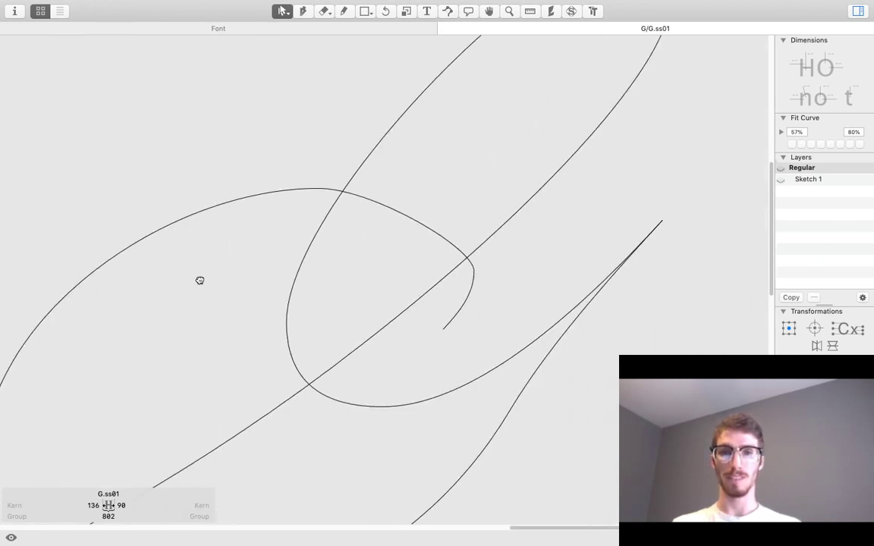
{"action": "left_click_drag", "start_coordinate": [404, 220], "coordinate": [437, 203]}
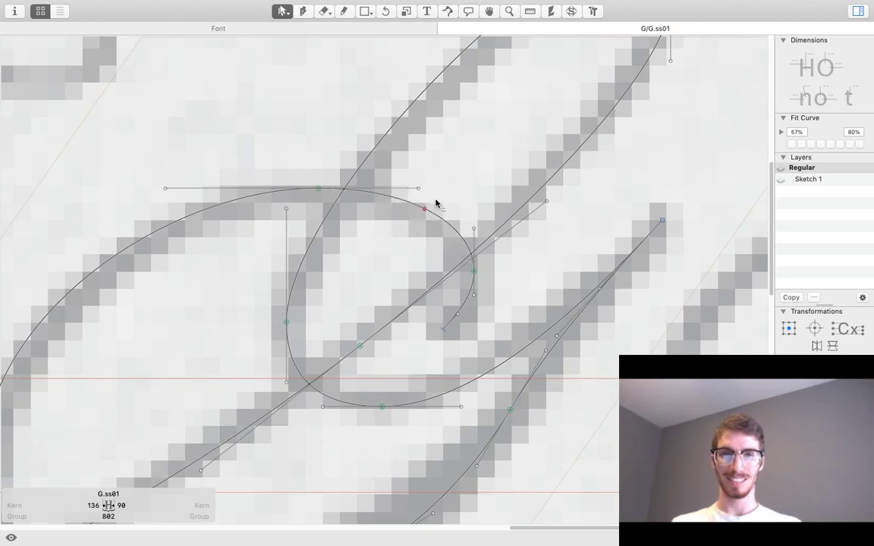
{"action": "left_click", "coordinate": [458, 314]}
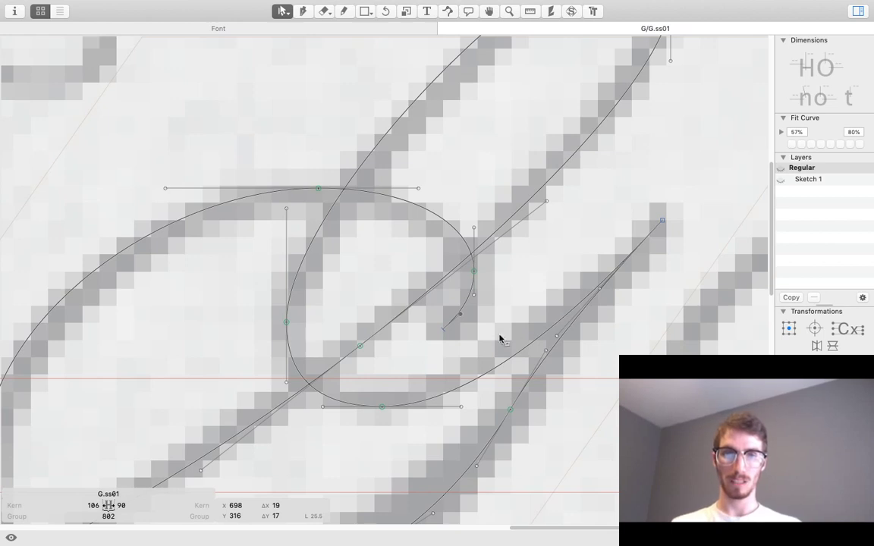
Nudge the curl's end point to about X 683, Y 296 while judging the curve in preview.
{"action": "left_click_drag", "start_coordinate": [454, 352], "coordinate": [432, 310]}
{"action": "key", "text": "Down"}
{"action": "key", "text": "Down"}
{"action": "key", "text": "Down"}
{"action": "key", "text": "Down"}
{"action": "key", "text": "Down"}
{"action": "key", "text": "Down"}
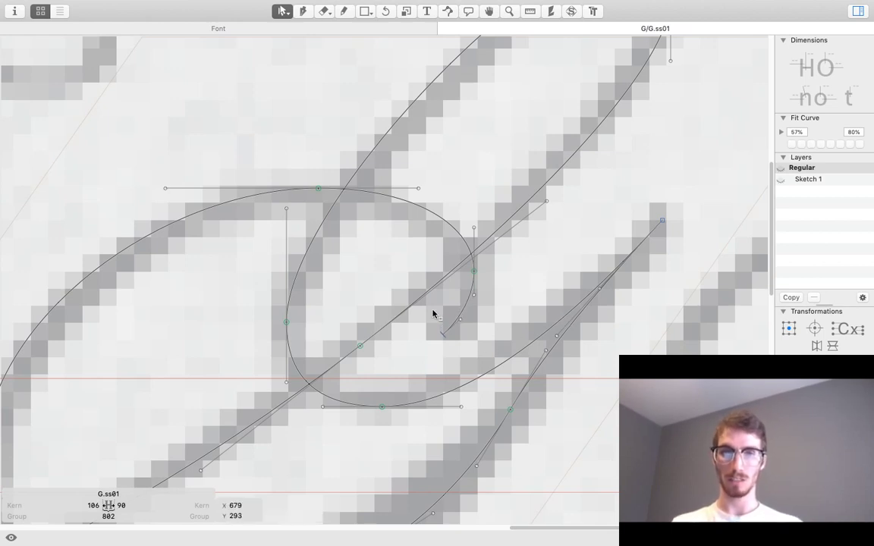
{"action": "key", "text": "space"}
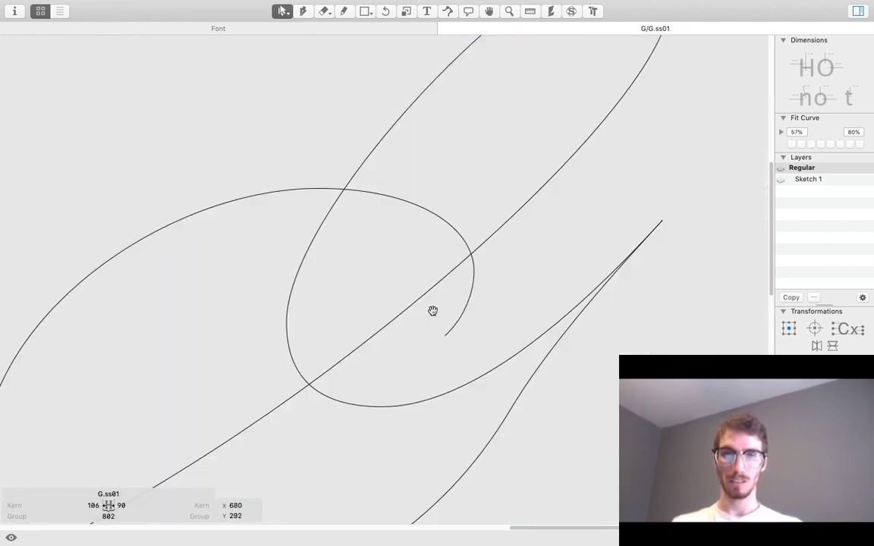
{"action": "key", "text": "Up"}
{"action": "key", "text": "Up"}
{"action": "key", "text": "Up"}
{"action": "key", "text": "Right"}
{"action": "key", "text": "Right"}
{"action": "key", "text": "Right"}
{"action": "key", "text": "Left"}
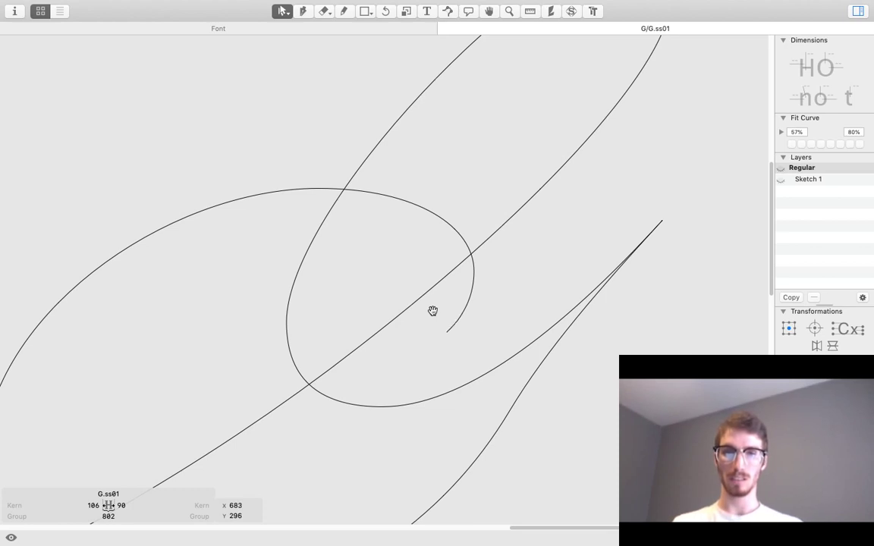
Shift the curl's outer node, end point and their handles together outward to the right to widen the curl.
{"action": "key", "text": "shift+Right"}
{"action": "key", "text": "Right"}
{"action": "key", "text": "Right"}
{"action": "key", "text": "Right"}
{"action": "key", "text": "Right"}
{"action": "key", "text": "space"}
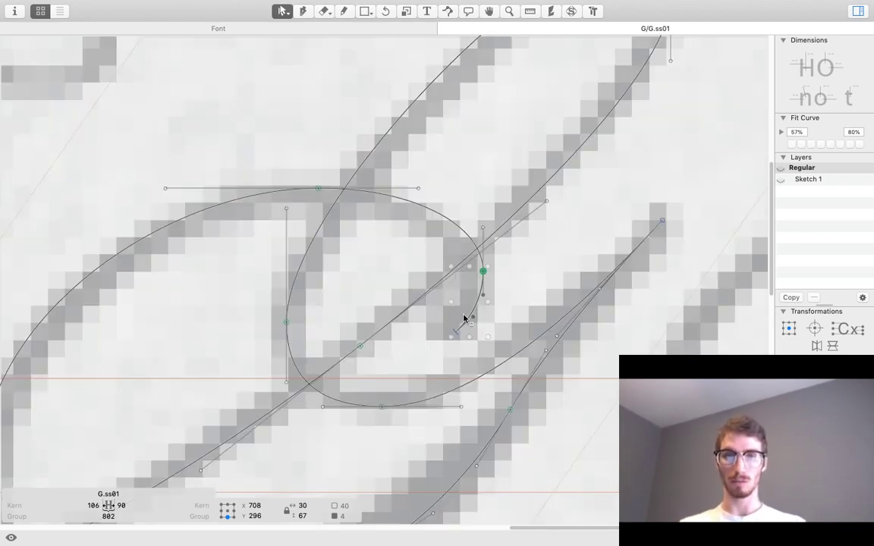
{"action": "key", "text": "Right"}
{"action": "key", "text": "Right"}
{"action": "key", "text": "Right"}
{"action": "key", "text": "Right"}
{"action": "key", "text": "Right"}
{"action": "key", "text": "Right"}
{"action": "key", "text": "Right"}
{"action": "key", "text": "Right"}
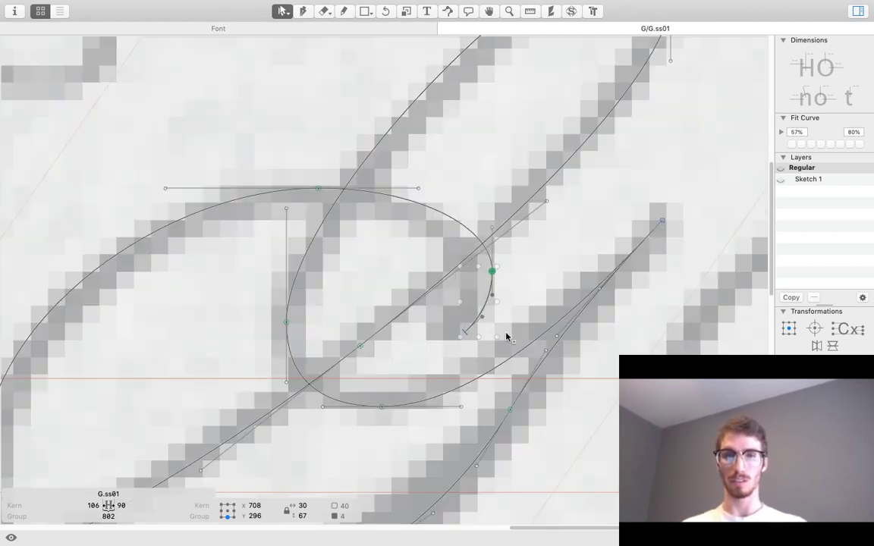
Lower the curl's end section and pull it back inward to X 712, Y 284, checking it in preview.
{"action": "key", "text": "space"}
{"action": "key", "text": "shift+Down"}
{"action": "key", "text": "Left"}
{"action": "key", "text": "Left"}
{"action": "key", "text": "Left"}
{"action": "key", "text": "Left"}
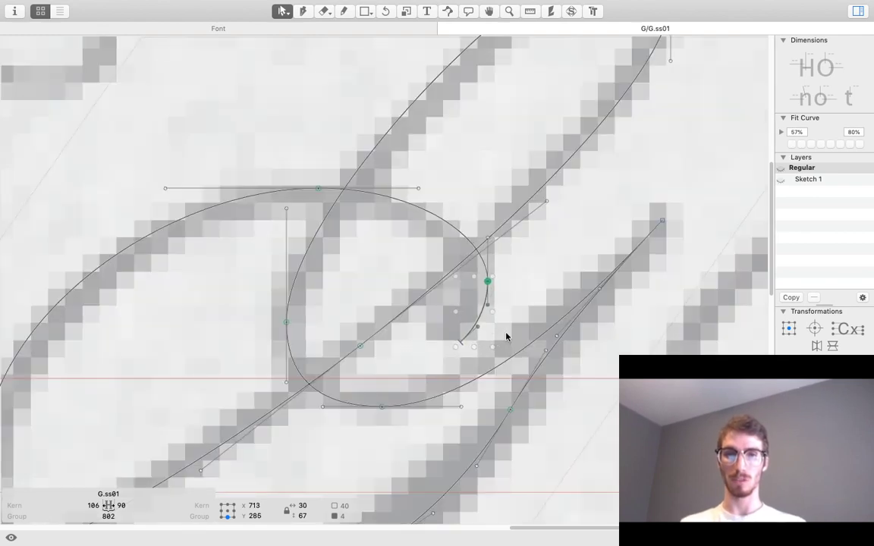
{"action": "key", "text": "Down"}
{"action": "key", "text": "Down"}
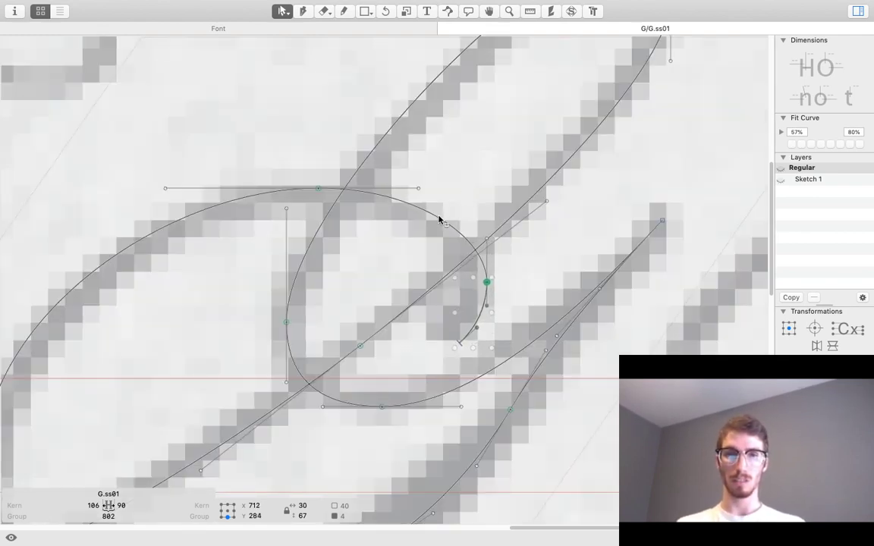
{"action": "key", "text": "space"}
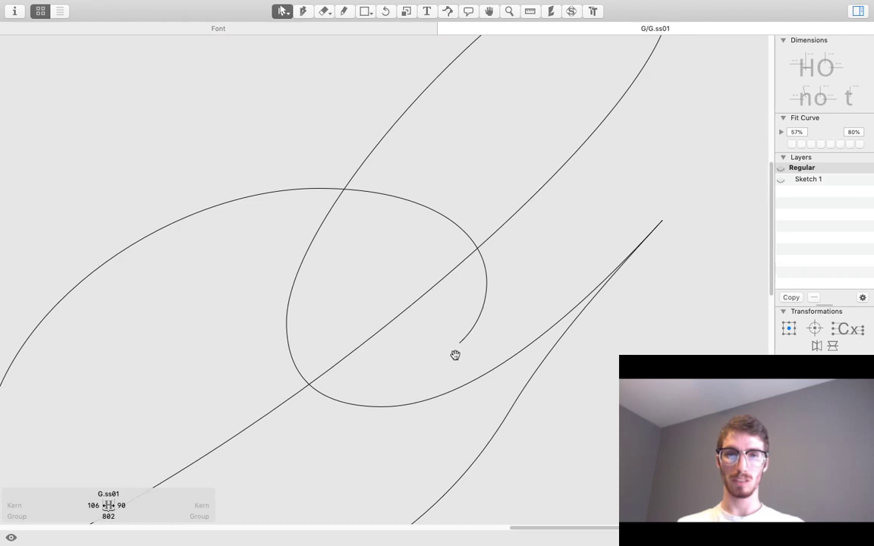
Raise the bowl's bottom extreme node slightly to X 347, Y -15, checking the curve in preview.
{"action": "left_click_drag", "start_coordinate": [76, 337], "coordinate": [260, 199]}
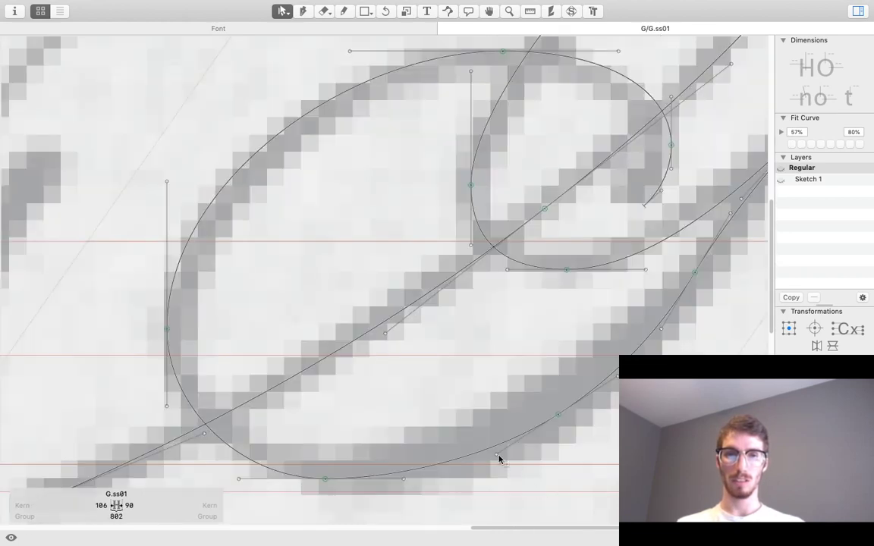
{"action": "key", "text": "space"}
{"action": "left_click_drag", "start_coordinate": [499, 459], "coordinate": [472, 383]}
{"action": "left_click", "coordinate": [352, 375]}
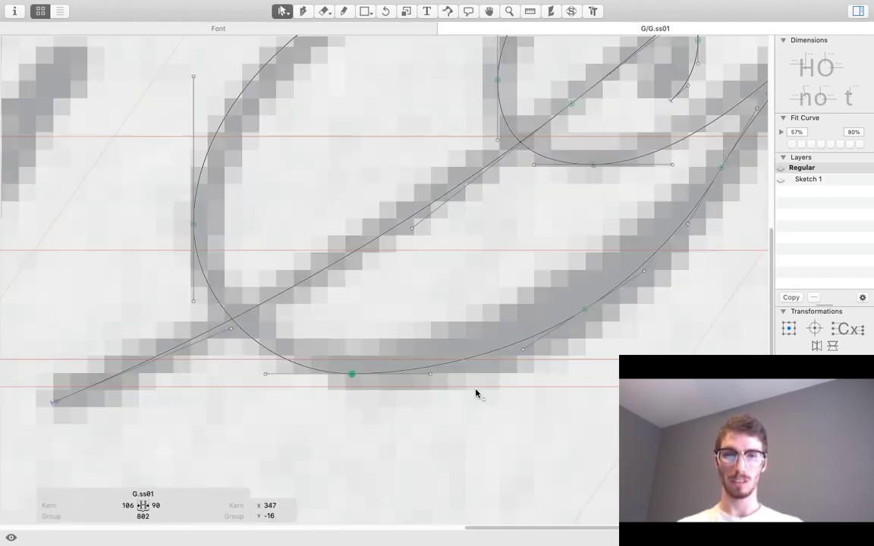
{"action": "key", "text": "space"}
{"action": "key", "text": "space"}
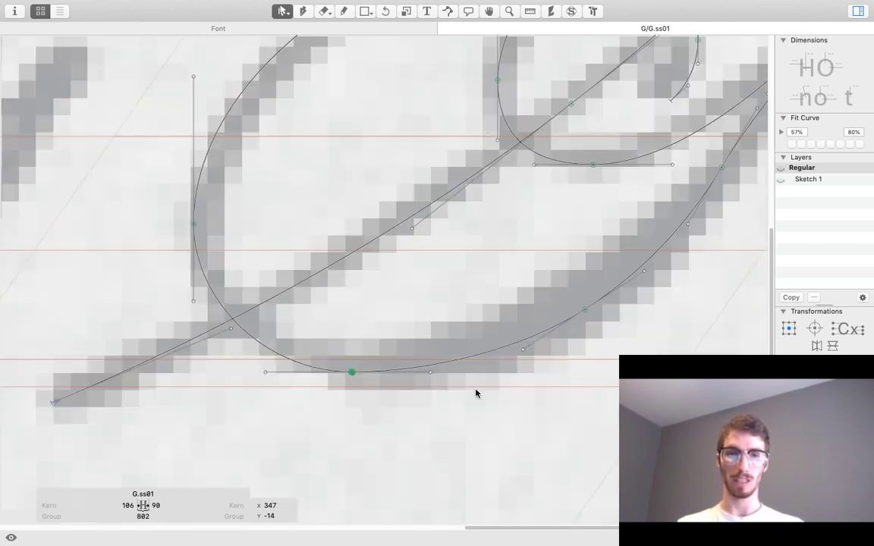
{"action": "key", "text": "Down"}
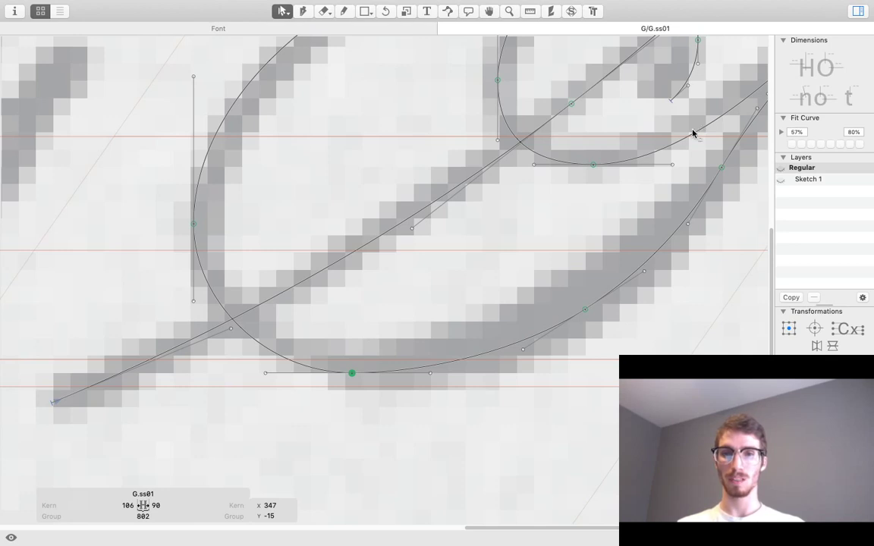
Examine the whole G.ss01 in preview for the smoothness and balance of its loops.
{"action": "key", "text": "z"}
{"action": "scroll", "coordinate": [390, 318], "scroll_direction": "down", "scroll_amount": 3}
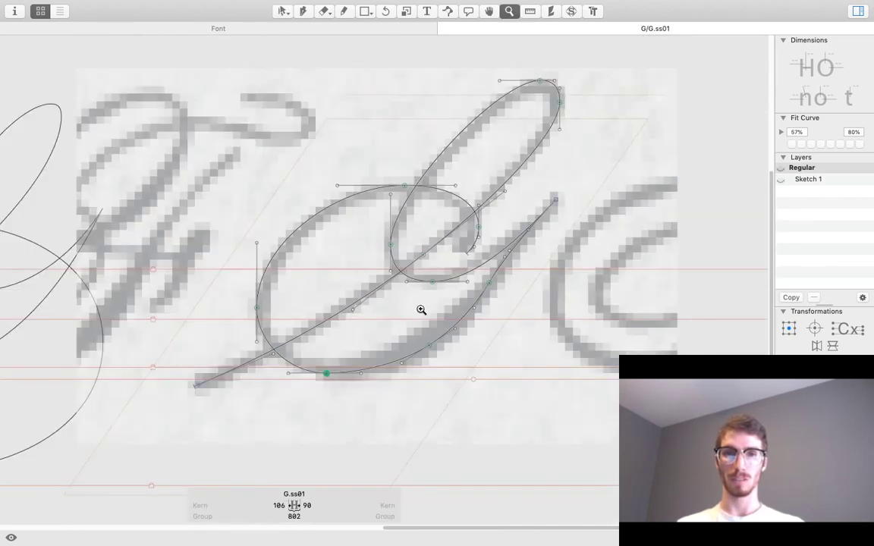
{"action": "left_click_drag", "start_coordinate": [422, 310], "coordinate": [438, 336]}
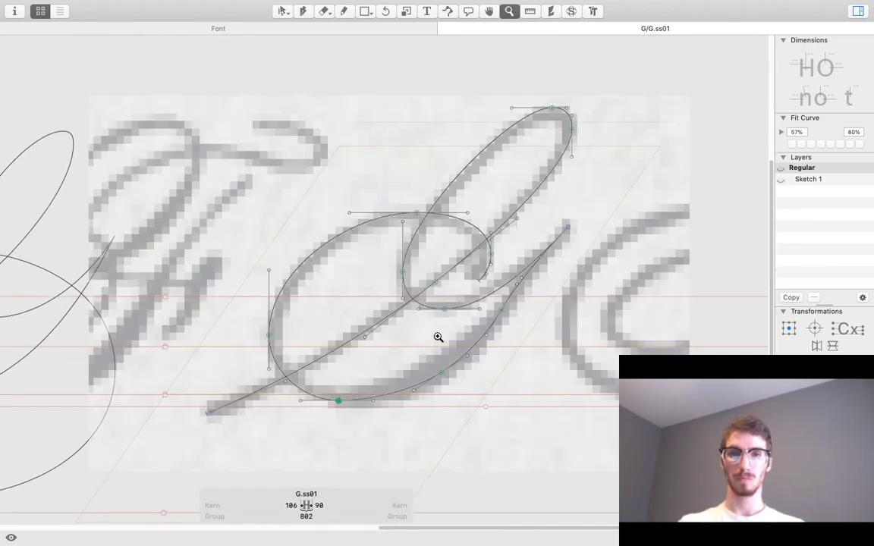
{"action": "key", "text": "space"}
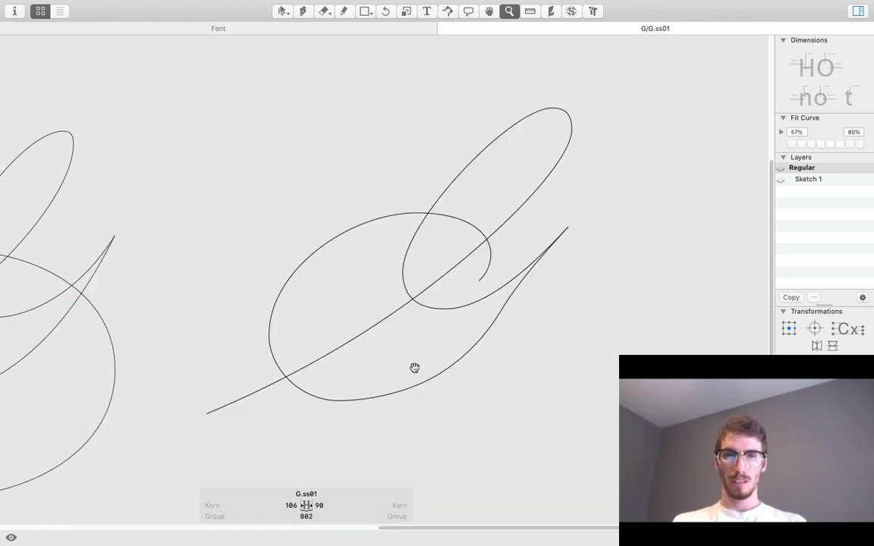
{"action": "left_click_drag", "start_coordinate": [415, 369], "coordinate": [425, 397]}
{"action": "key", "text": "space"}
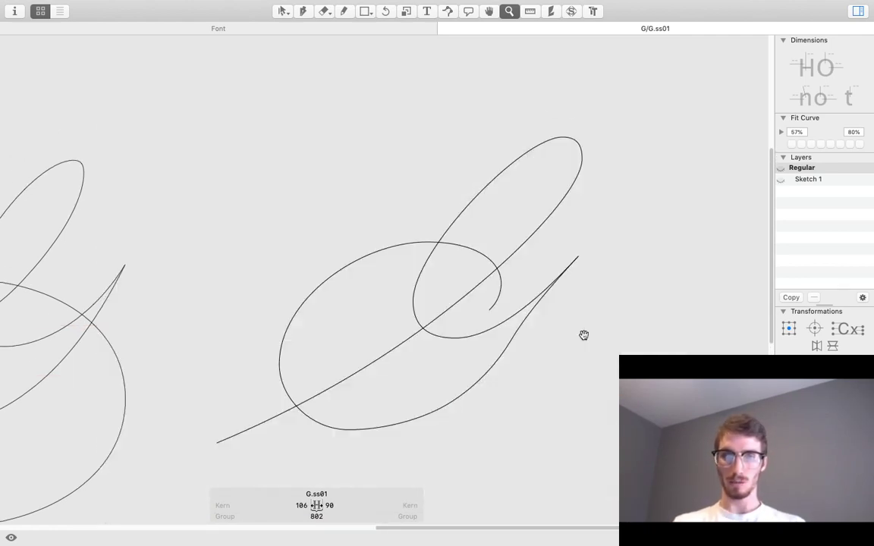
{"action": "left_click_drag", "start_coordinate": [449, 292], "coordinate": [380, 250]}
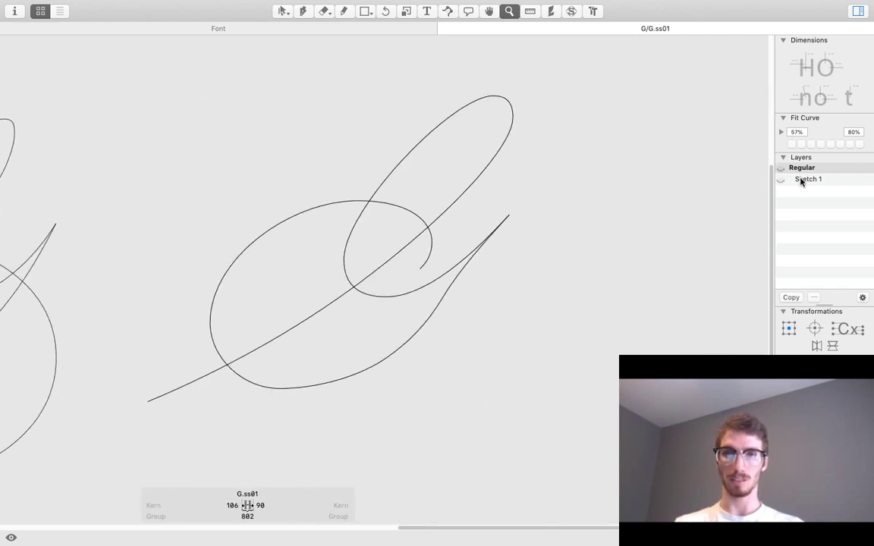
Compare the Regular layer's G with the Sketch 1 version and inspect the tracing against its lettering reference.
{"action": "left_click", "coordinate": [805, 181]}
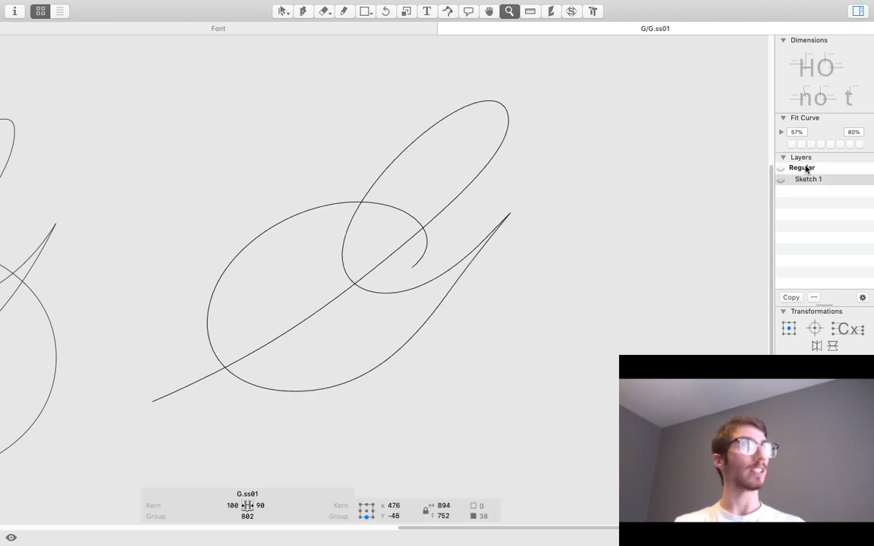
{"action": "left_click", "coordinate": [805, 169]}
{"action": "left_click", "coordinate": [805, 179]}
{"action": "left_click", "coordinate": [806, 169]}
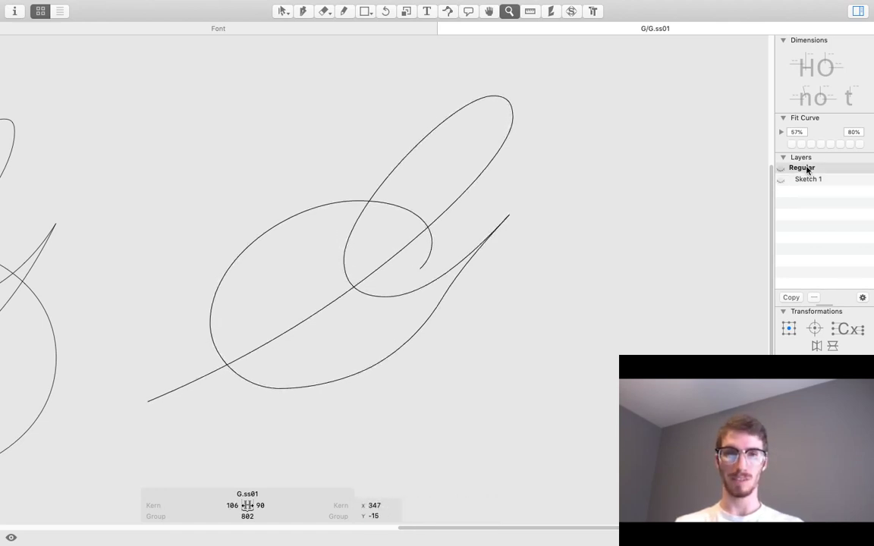
{"action": "left_click", "coordinate": [809, 178]}
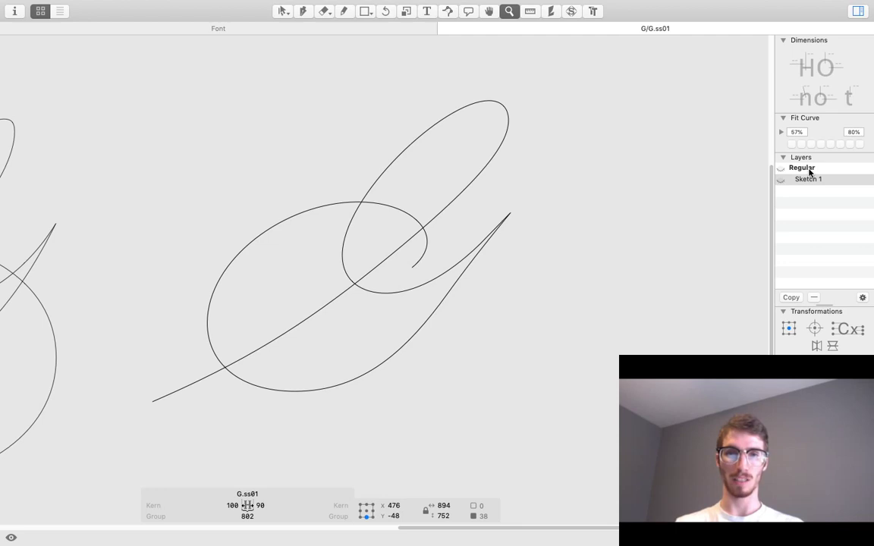
{"action": "left_click", "coordinate": [809, 170]}
{"action": "left_click", "coordinate": [298, 353]}
{"action": "left_click", "coordinate": [318, 328]}
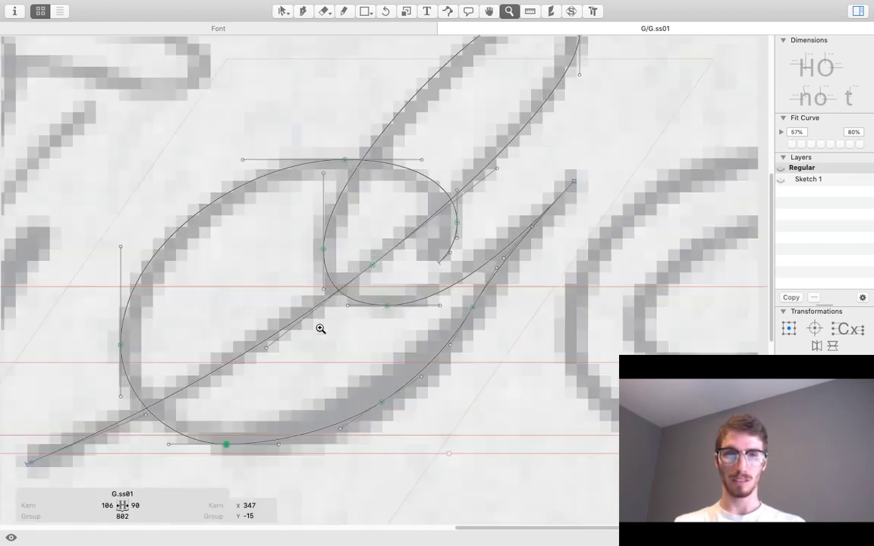
{"action": "left_click_drag", "start_coordinate": [313, 324], "coordinate": [460, 314]}
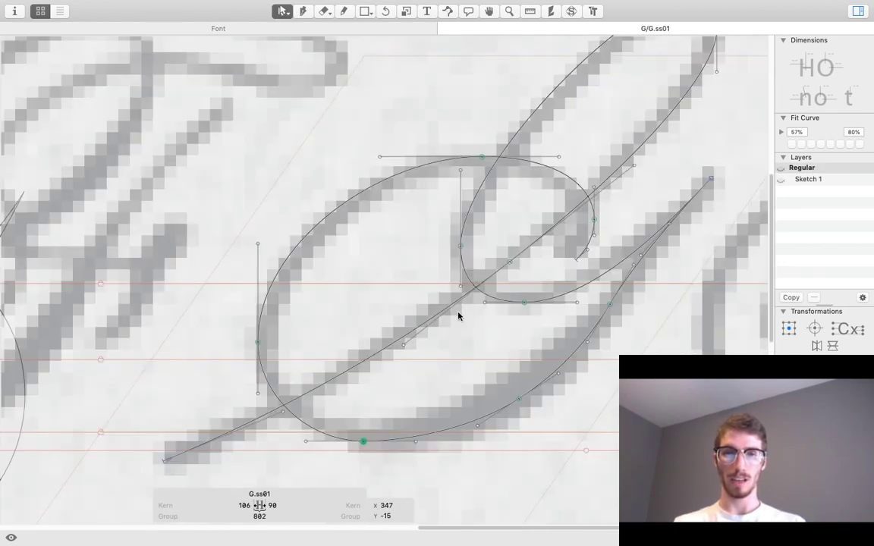
{"action": "left_click", "coordinate": [476, 326], "text": "alt"}
{"action": "key", "text": "v"}
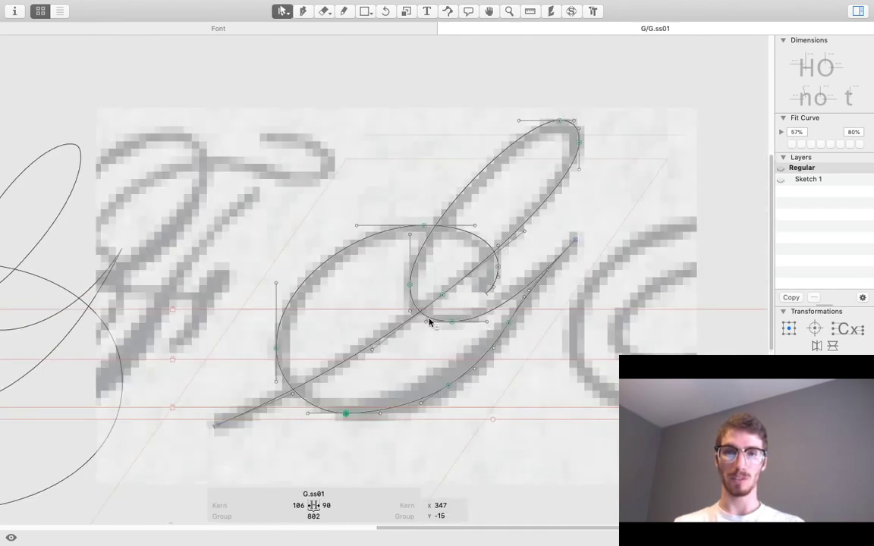
Switch to the web browser, search for "speed punk glyphs" and open the Glyphs article "Speed Punk Plug-in Now Open Source".
{"action": "key", "text": "ctrl+Left"}
{"action": "key", "text": "ctrl+Left"}
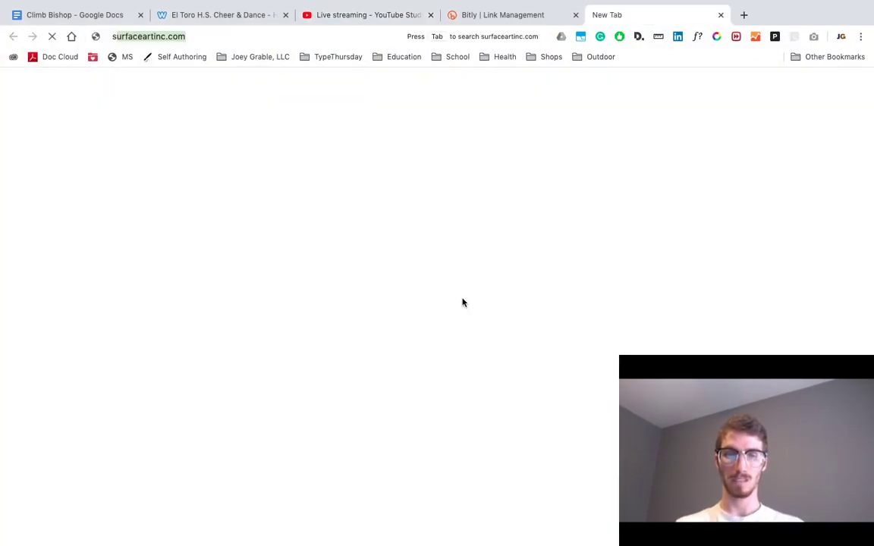
{"action": "type", "text": "speed punk "}
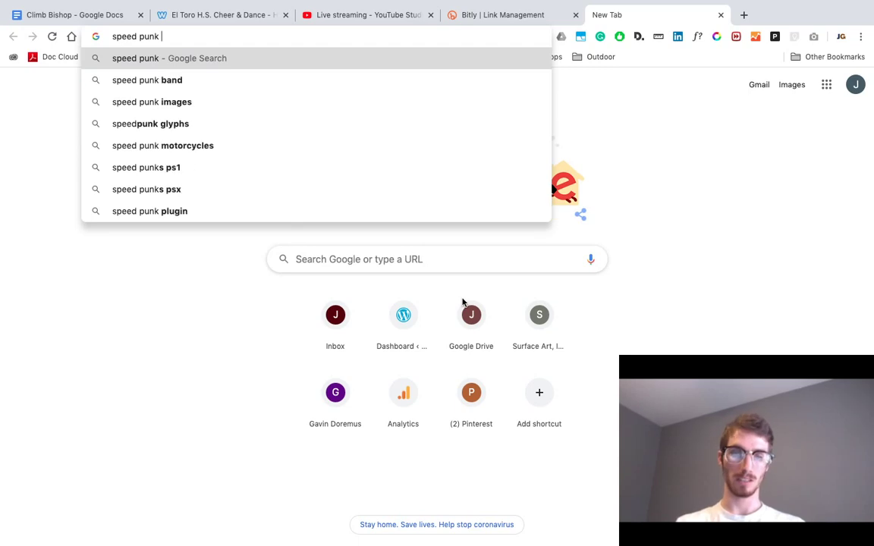
{"action": "type", "text": "glyphs"}
{"action": "key", "text": "Return"}
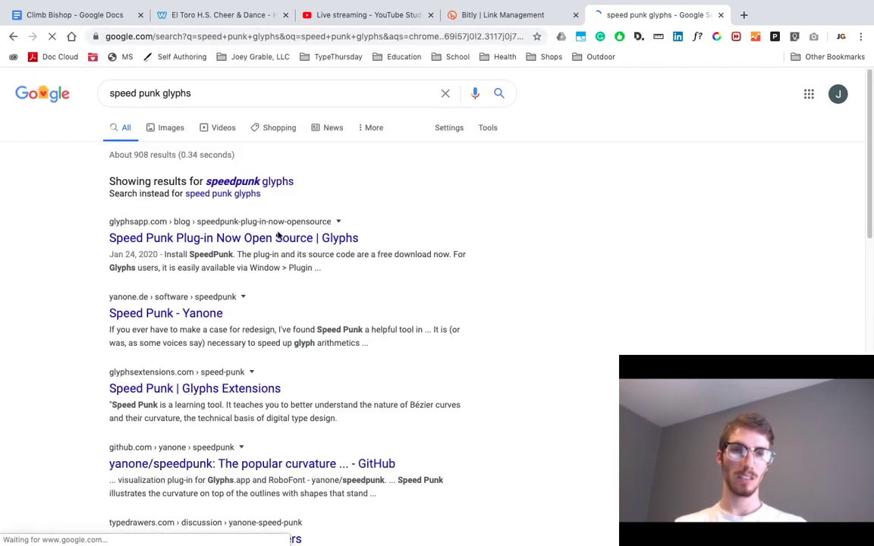
{"action": "left_click", "coordinate": [255, 238]}
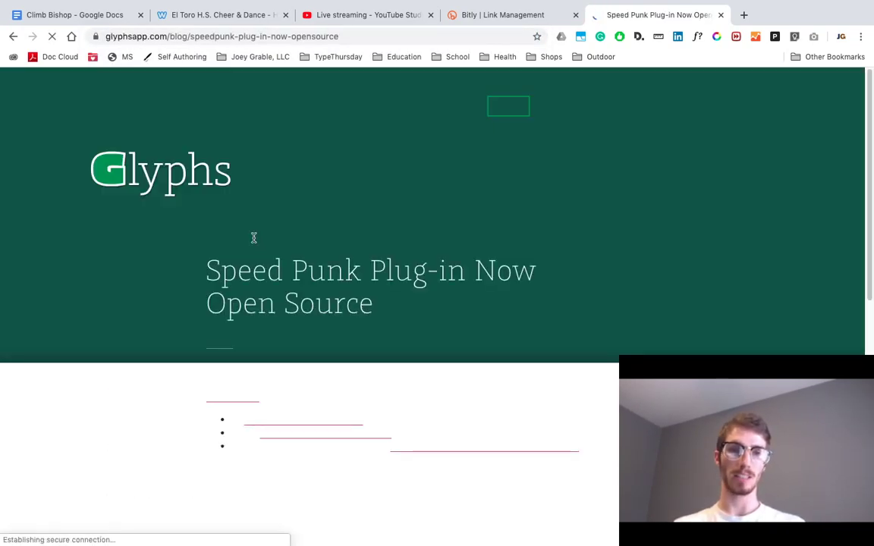
Skim the article's installation notes and open its link to Yanone's Speed Punk page.
{"action": "scroll", "coordinate": [224, 269], "scroll_direction": "down", "scroll_amount": 5}
{"action": "scroll", "coordinate": [335, 91], "scroll_direction": "up", "scroll_amount": 1}
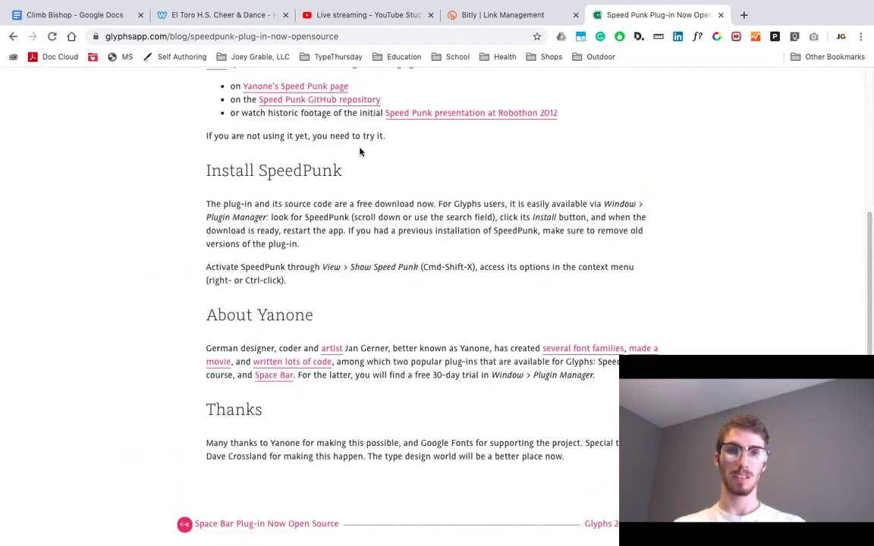
{"action": "left_click", "coordinate": [337, 90]}
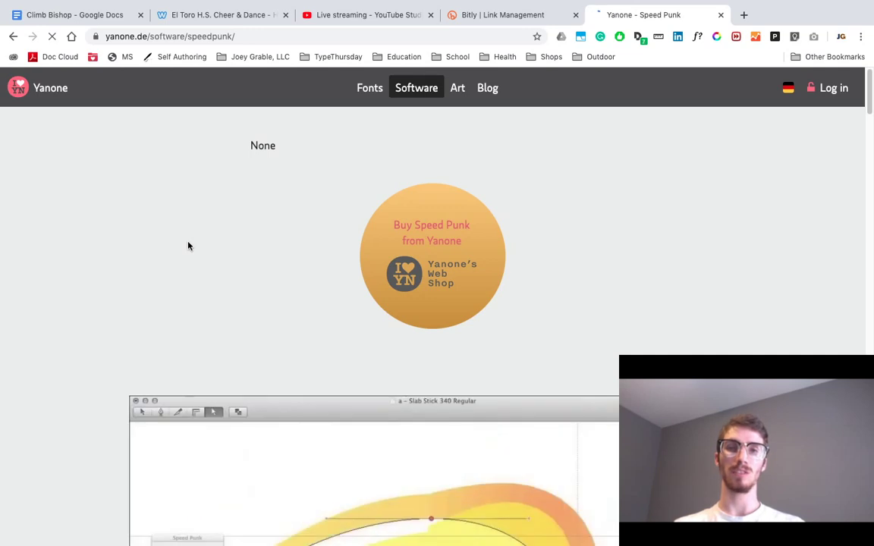
Look through Yanone's Speed Punk page, including the trailer image and the text on Bézier curves.
{"action": "scroll", "coordinate": [188, 245], "scroll_direction": "down", "scroll_amount": 6}
{"action": "scroll", "coordinate": [188, 245], "scroll_direction": "up", "scroll_amount": 5}
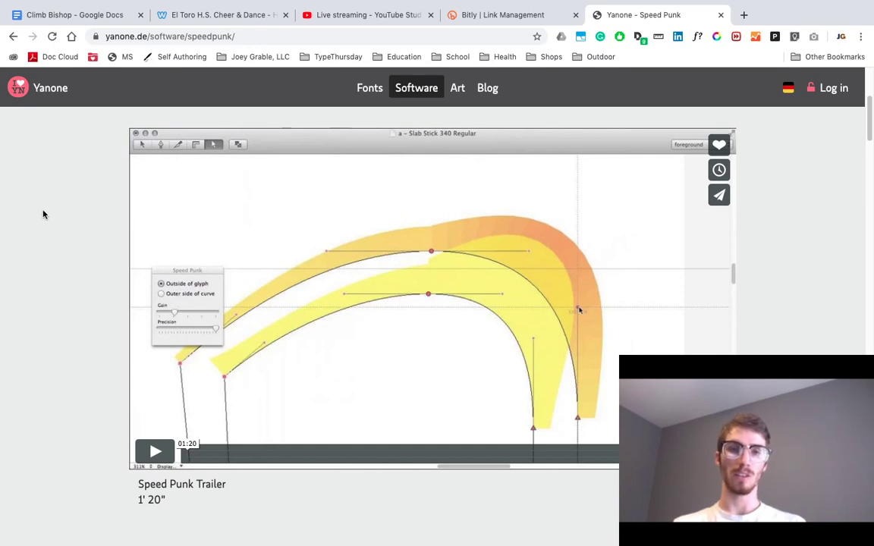
{"action": "scroll", "coordinate": [43, 215], "scroll_direction": "down", "scroll_amount": 10}
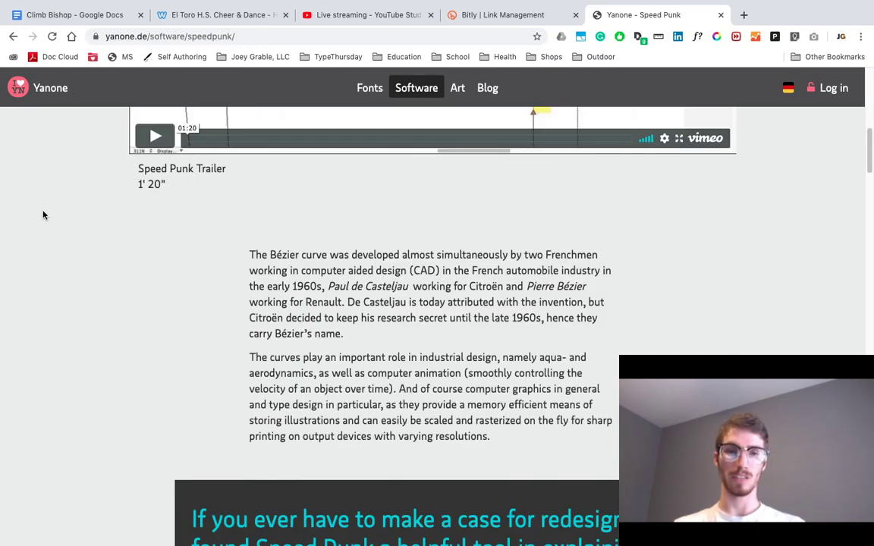
{"action": "scroll", "coordinate": [43, 215], "scroll_direction": "down", "scroll_amount": 1}
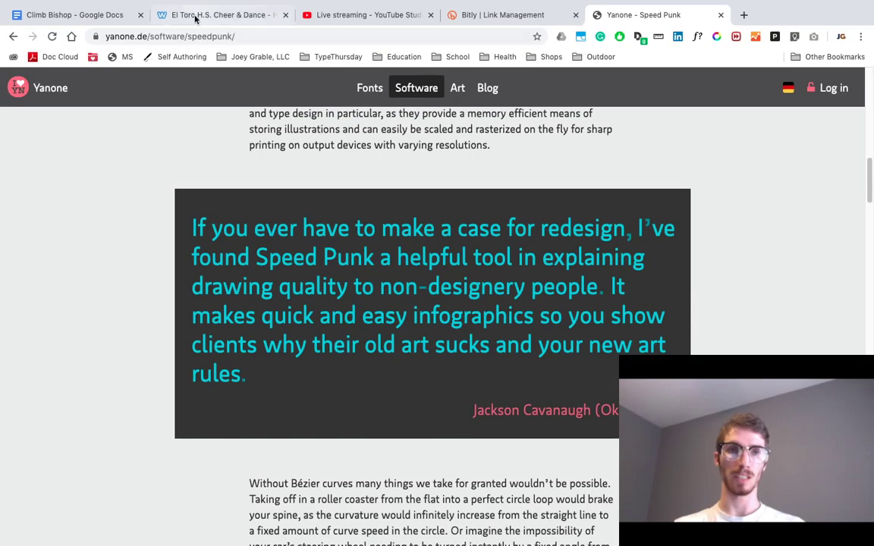
{"action": "key", "text": "ctrl+Right"}
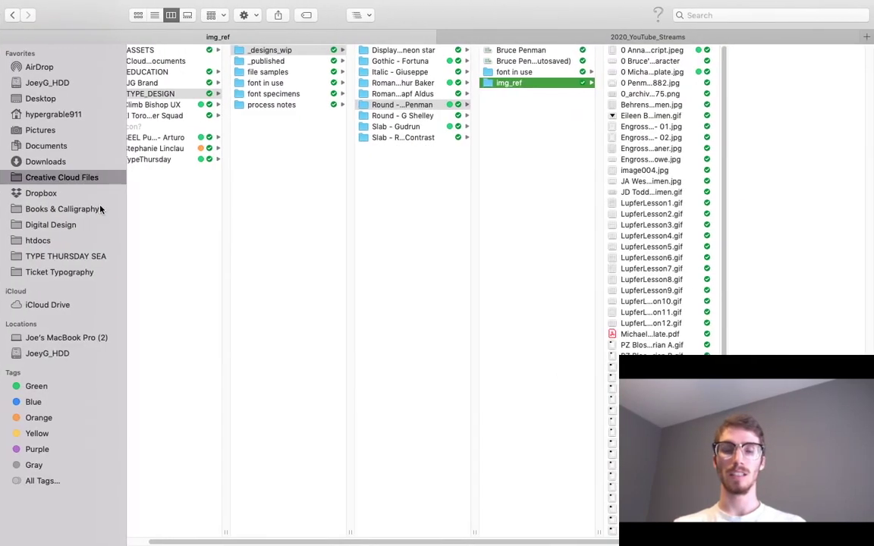
{"action": "key", "text": "ctrl+Left"}
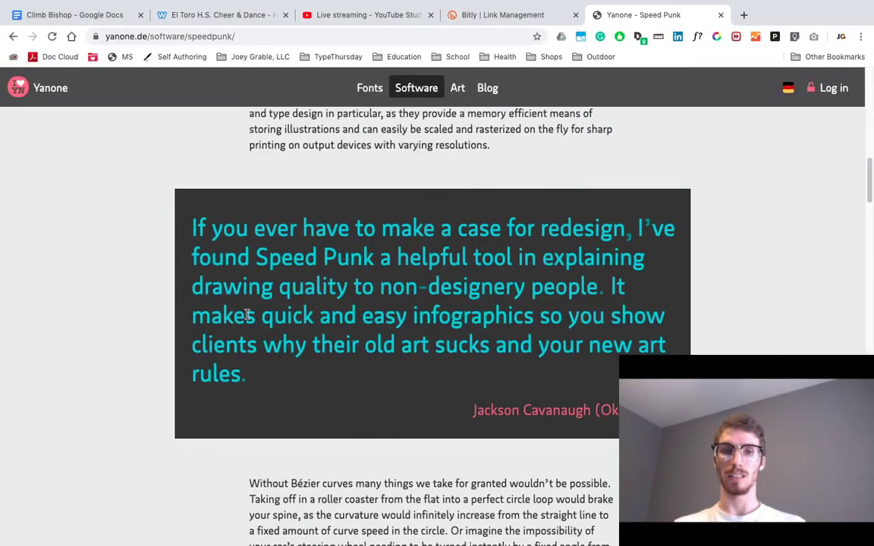
{"action": "scroll", "coordinate": [246, 315], "scroll_direction": "down", "scroll_amount": 10}
{"action": "scroll", "coordinate": [246, 315], "scroll_direction": "up", "scroll_amount": 10}
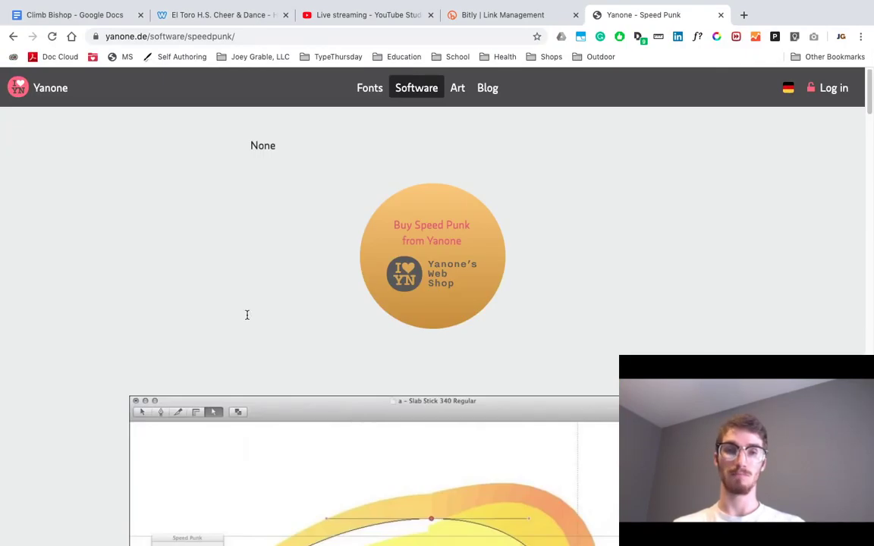
Return to Glyphs, turn on the Speed Punk curvature display and view G.ss01 in preview.
{"action": "key", "text": "ctrl+Right"}
{"action": "key", "text": "ctrl+Right"}
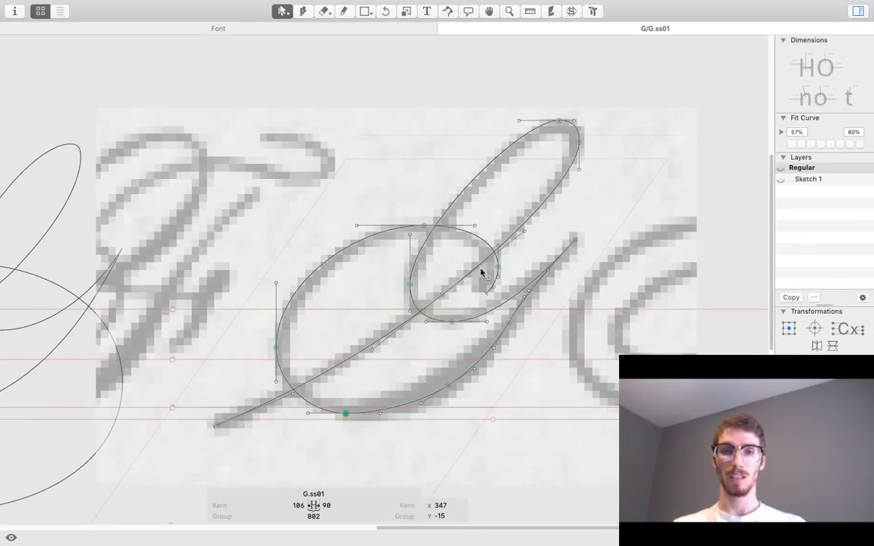
{"action": "key", "text": "ctrl+alt+super+x"}
{"action": "key", "text": "space"}
{"action": "mouse_move", "coordinate": [595, 216]}
{"action": "left_mouse_down"}
{"action": "mouse_move", "coordinate": [592, 191]}
{"action": "mouse_move", "coordinate": [594, 214]}
{"action": "left_mouse_up"}
{"action": "key", "text": "space"}
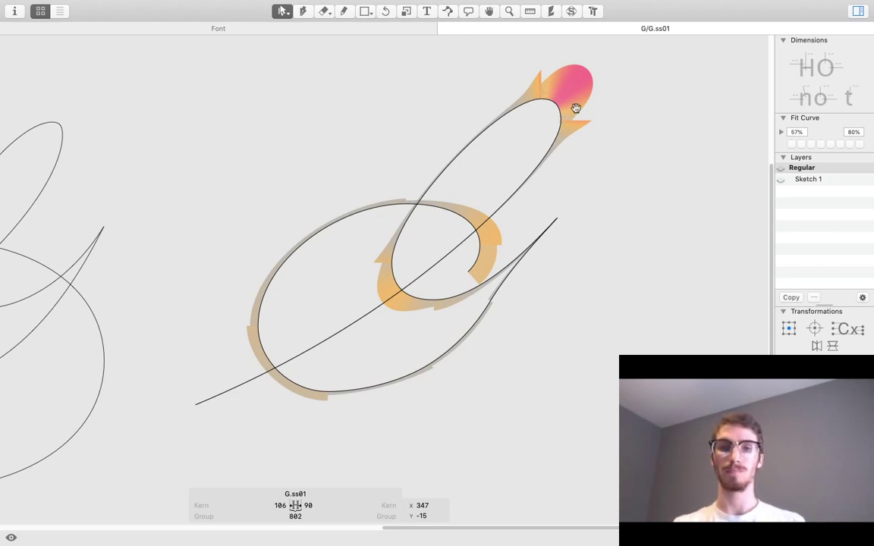
Raise the right extreme node of G.ss01's upper loop to X 929, Y 673 to smooth the curvature transition there.
{"action": "key", "text": "space"}
{"action": "key", "text": "super+plus"}
{"action": "key", "text": "super+plus"}
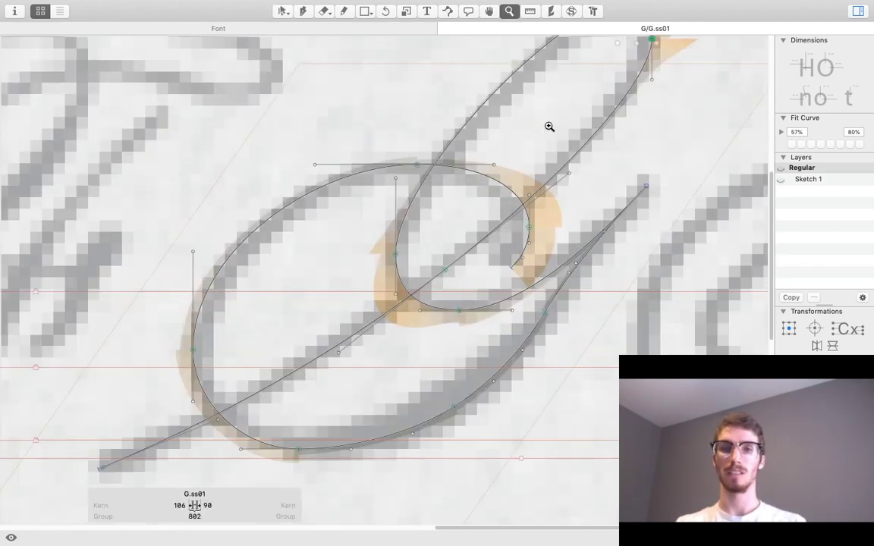
{"action": "left_click_drag", "start_coordinate": [351, 266], "coordinate": [202, 403]}
{"action": "left_click_drag", "start_coordinate": [589, 131], "coordinate": [390, 335]}
{"action": "key", "text": "space"}
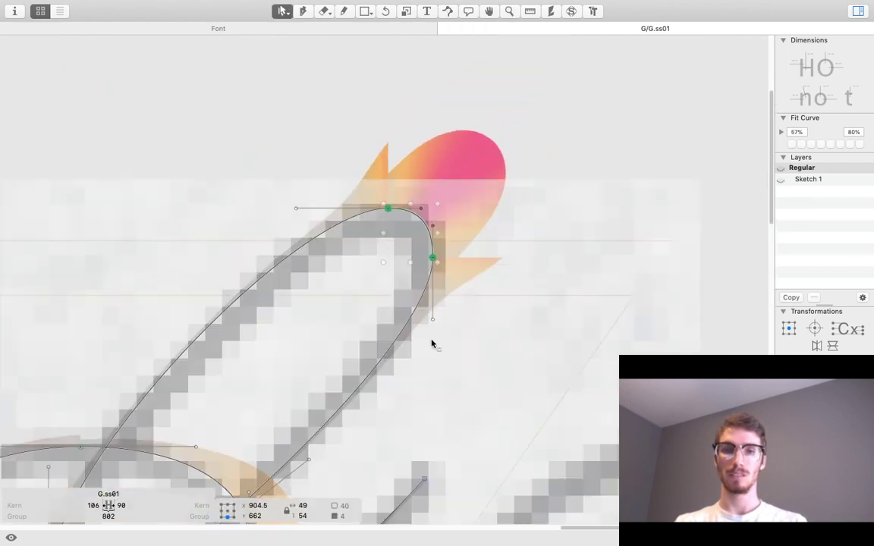
{"action": "key", "text": "space"}
{"action": "left_click_drag", "start_coordinate": [469, 312], "coordinate": [466, 324]}
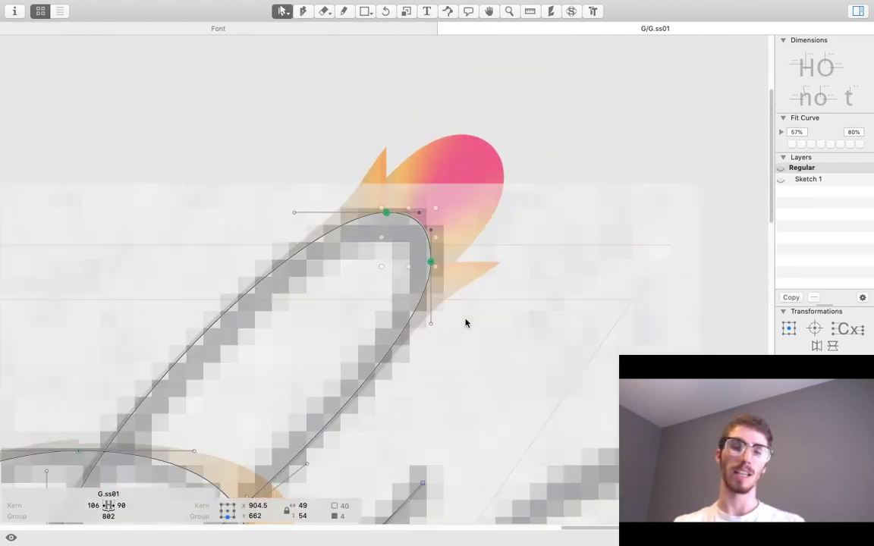
{"action": "left_click", "coordinate": [491, 304]}
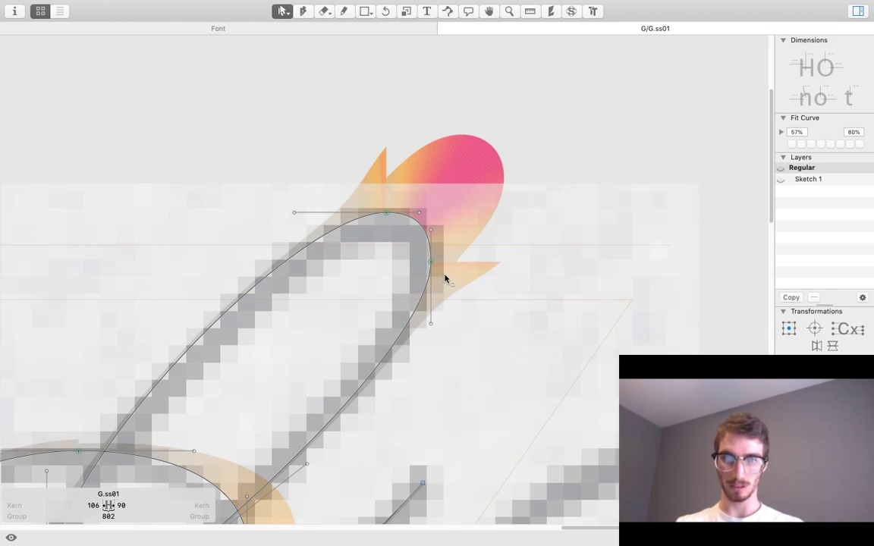
{"action": "left_click", "coordinate": [427, 258]}
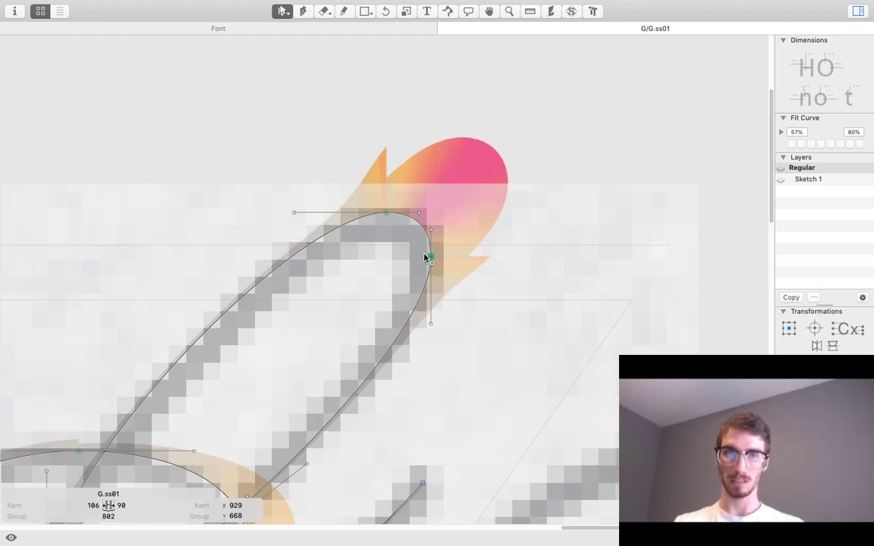
{"action": "key", "text": "Up"}
{"action": "key", "text": "Up"}
{"action": "key", "text": "Up"}
{"action": "key", "text": "Up"}
{"action": "key", "text": "Up"}
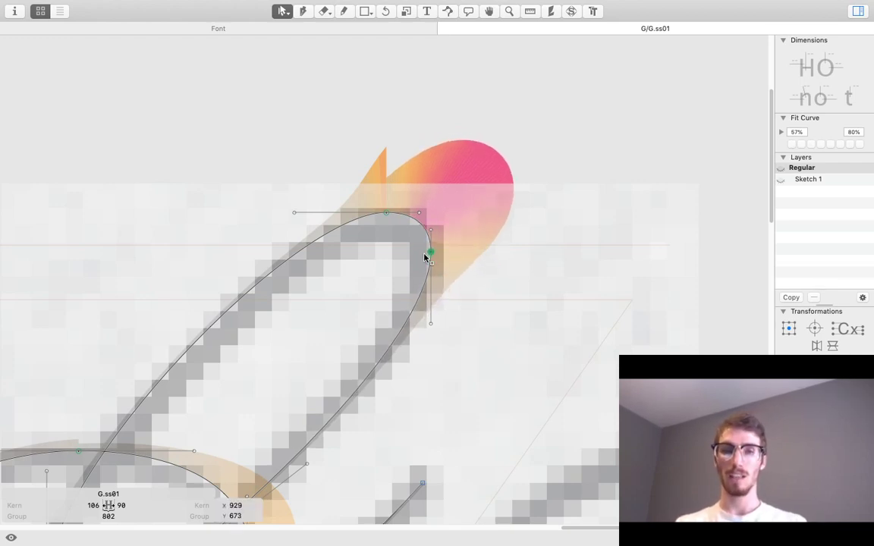
Shift the upper loop's top extreme node right to X 888, Y 716 to even out the curvature on both sides.
{"action": "key", "text": "Tab"}
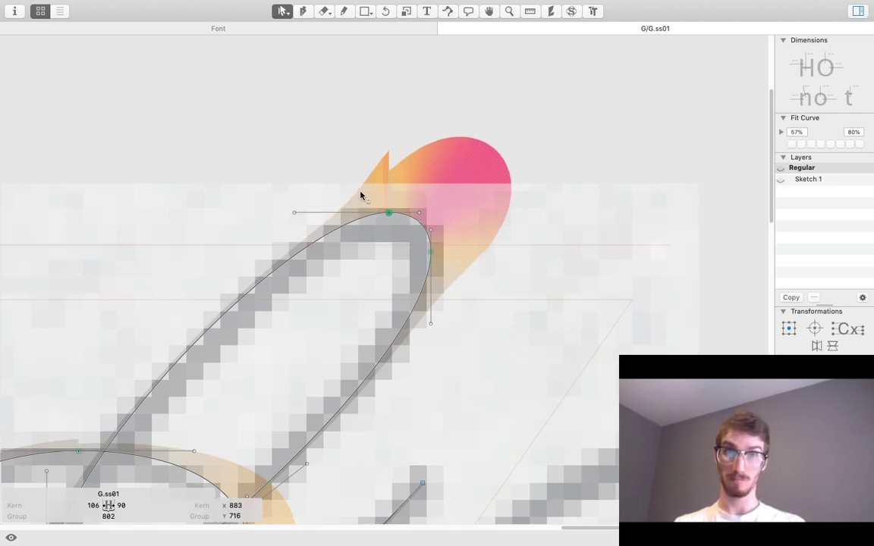
{"action": "key", "text": "Right"}
{"action": "key", "text": "Right"}
{"action": "key", "text": "Right"}
{"action": "key", "text": "Right"}
{"action": "key", "text": "Right"}
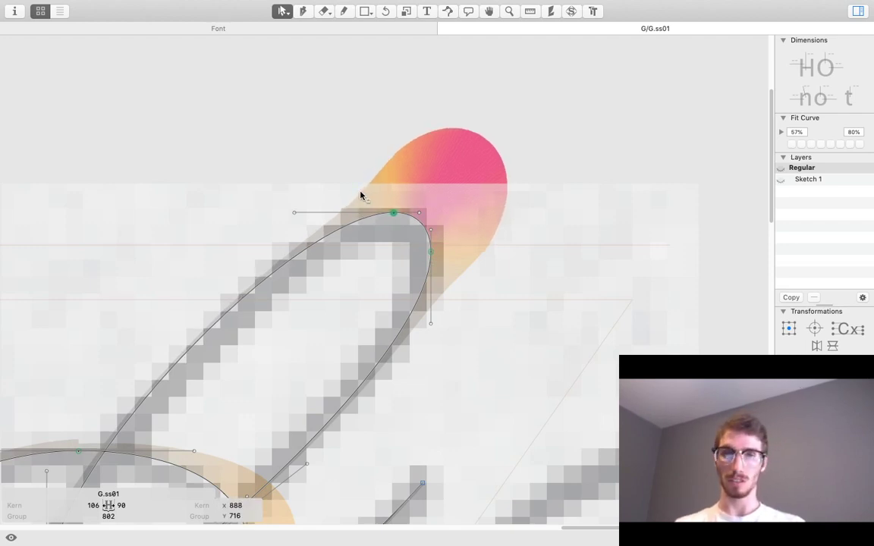
Inspect the curvature display in preview around the upper loop, the bowl and the small curl for abrupt jumps.
{"action": "key", "text": "space"}
{"action": "left_click_drag", "start_coordinate": [417, 191], "coordinate": [390, 222]}
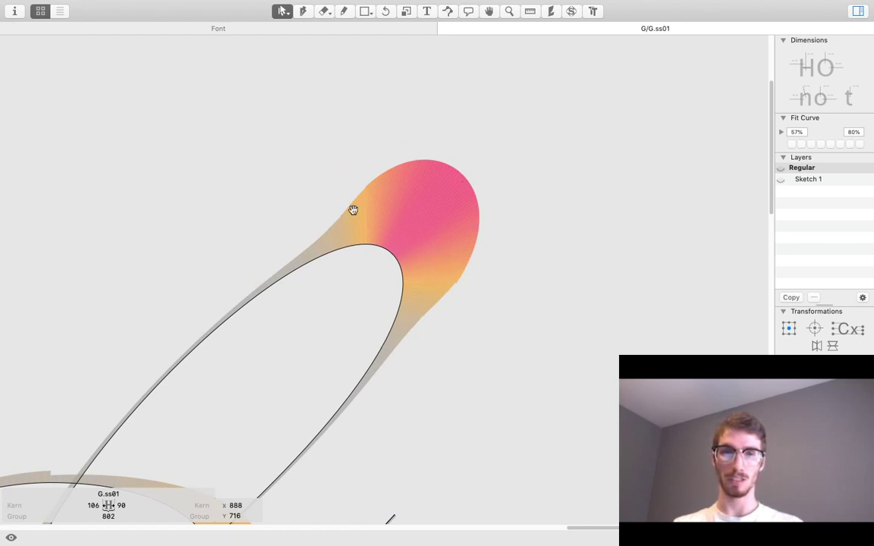
{"action": "left_click", "coordinate": [377, 250]}
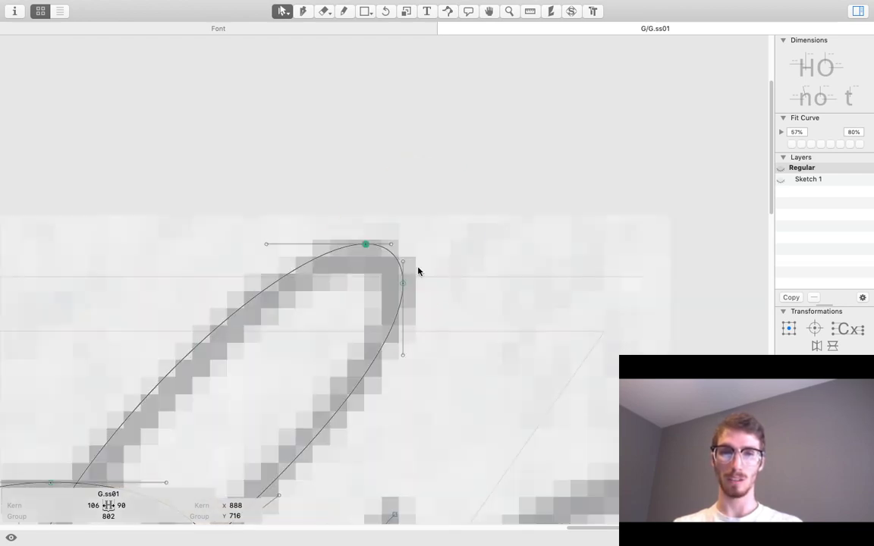
{"action": "left_click_drag", "start_coordinate": [388, 305], "coordinate": [417, 267]}
{"action": "left_click_drag", "start_coordinate": [468, 214], "coordinate": [505, 194]}
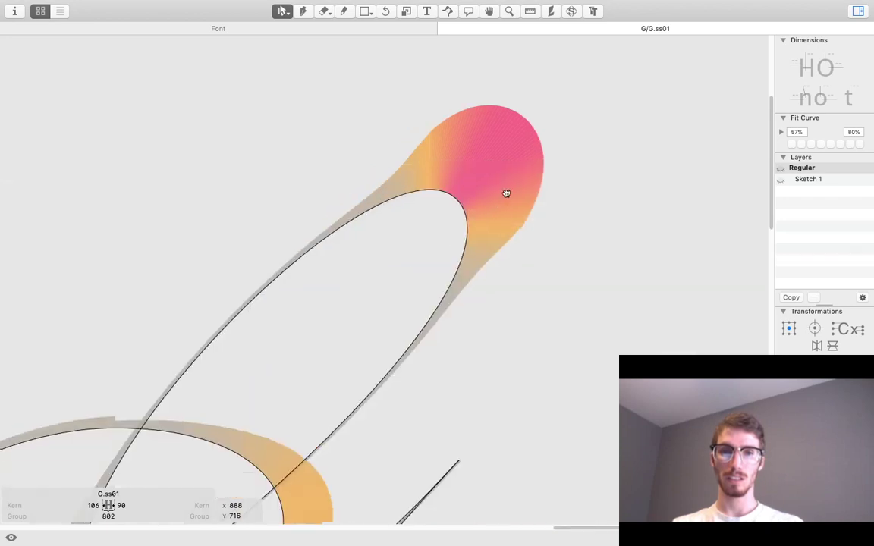
{"action": "mouse_move", "coordinate": [160, 428]}
{"action": "left_mouse_down"}
{"action": "mouse_move", "coordinate": [417, 238]}
{"action": "mouse_move", "coordinate": [420, 133]}
{"action": "left_mouse_up"}
{"action": "mouse_move", "coordinate": [403, 257]}
{"action": "left_mouse_down"}
{"action": "mouse_move", "coordinate": [486, 142]}
{"action": "mouse_move", "coordinate": [522, 138]}
{"action": "left_mouse_up"}
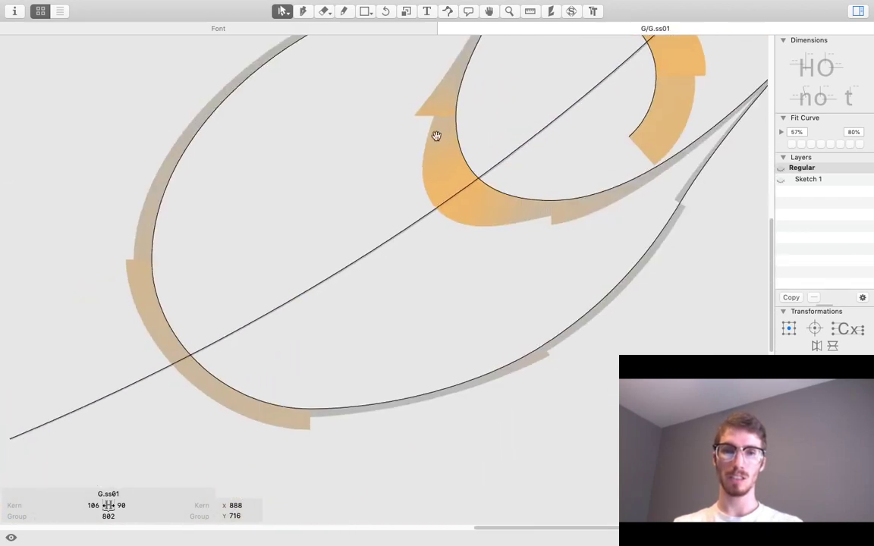
{"action": "left_click_drag", "start_coordinate": [453, 172], "coordinate": [210, 401]}
{"action": "left_click_drag", "start_coordinate": [406, 273], "coordinate": [398, 287]}
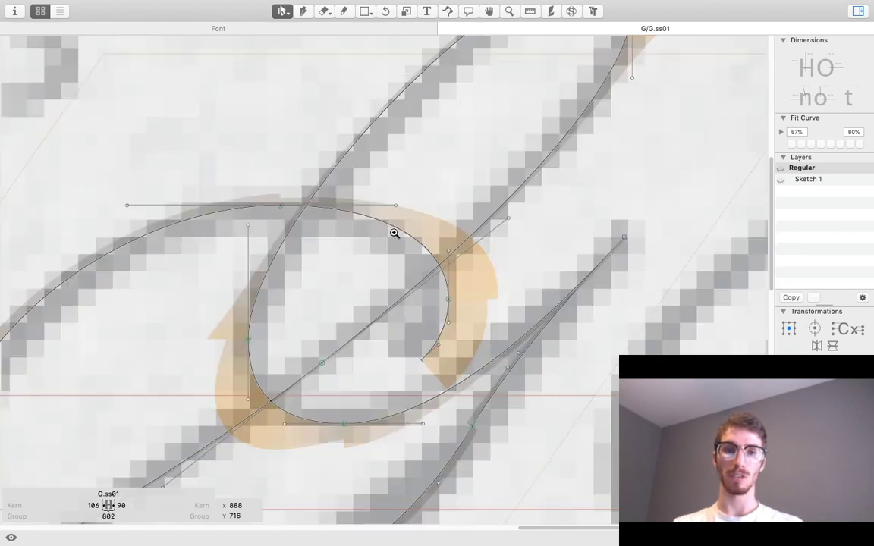
{"action": "key", "text": "z"}
{"action": "left_click", "coordinate": [361, 283], "text": "alt"}
{"action": "left_click_drag", "start_coordinate": [382, 281], "coordinate": [422, 240]}
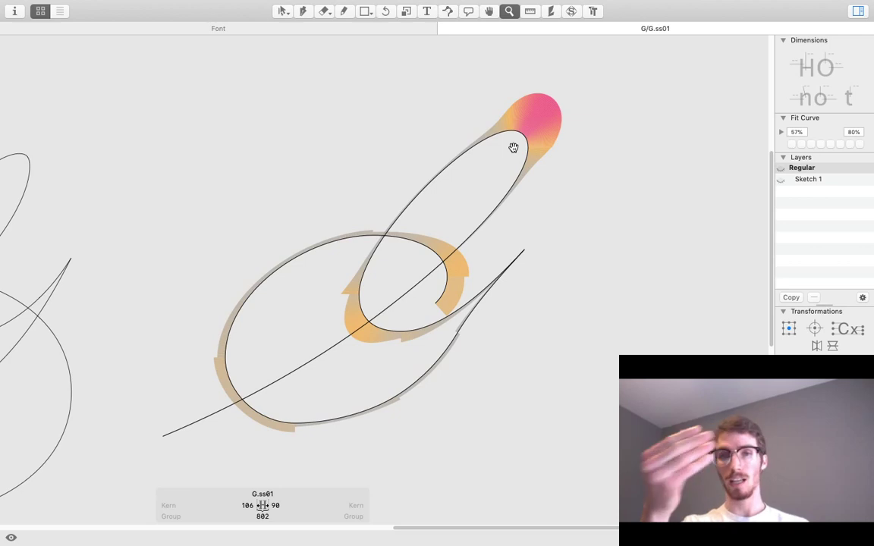
{"action": "key", "text": "space"}
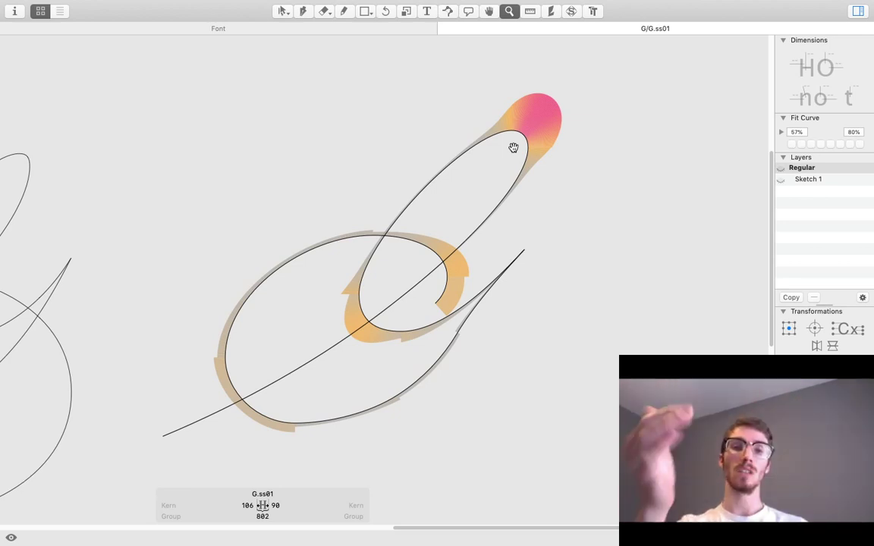
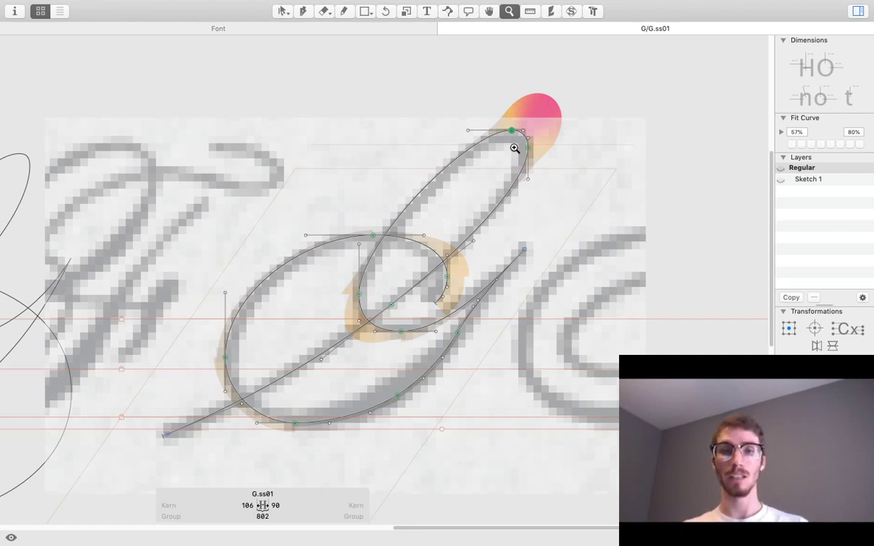
Compare the upper loop's curvature transitions with those of the lower curves, up close and on the whole G.ss01.
{"action": "left_click", "coordinate": [540, 131]}
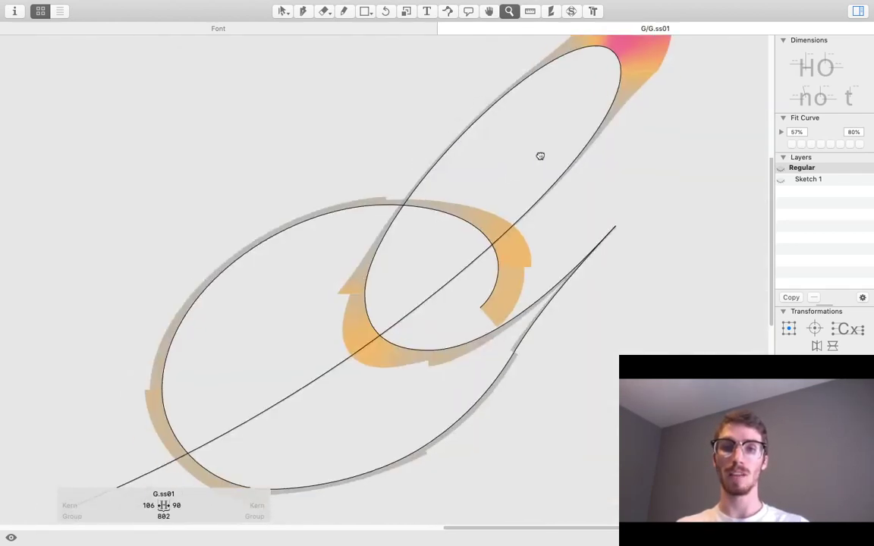
{"action": "left_click_drag", "start_coordinate": [541, 154], "coordinate": [495, 249]}
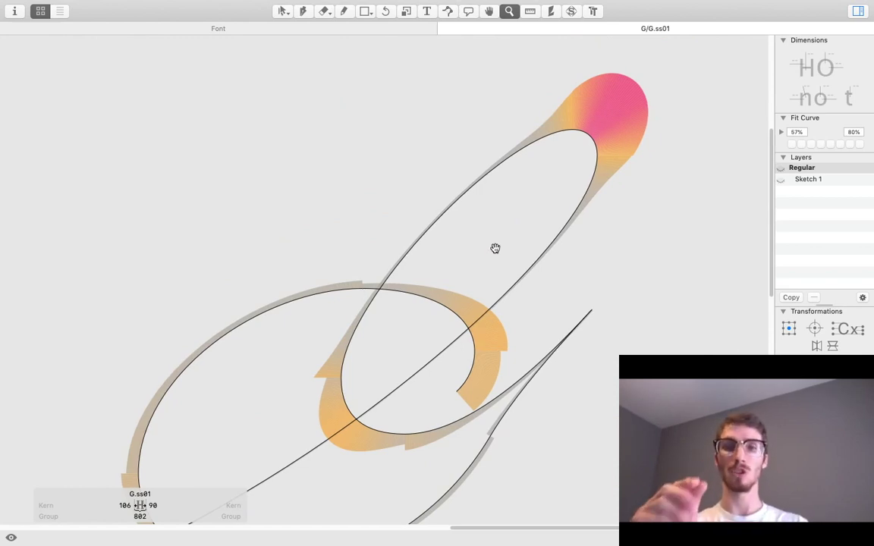
{"action": "key", "text": "space"}
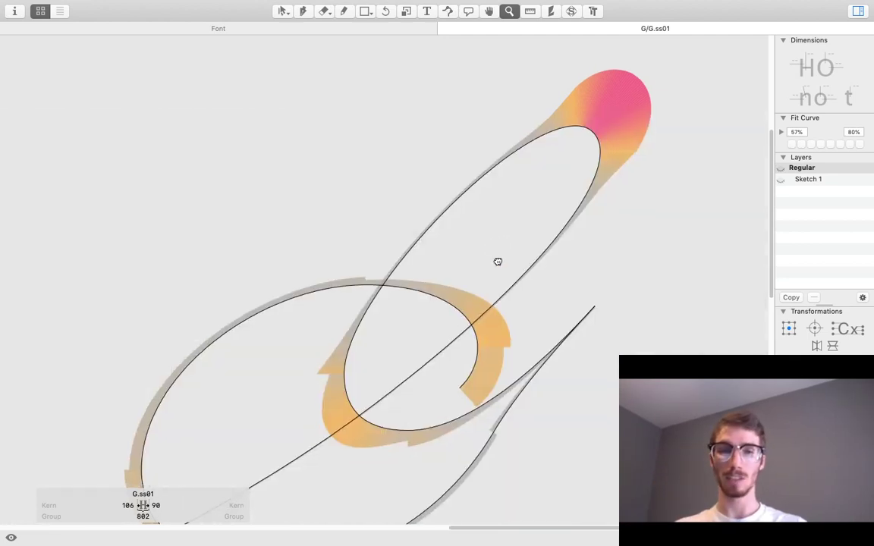
{"action": "left_click", "coordinate": [489, 273]}
{"action": "left_click", "coordinate": [486, 279]}
{"action": "key", "text": "space"}
{"action": "key", "text": "super+minus"}
{"action": "key", "text": "super+minus"}
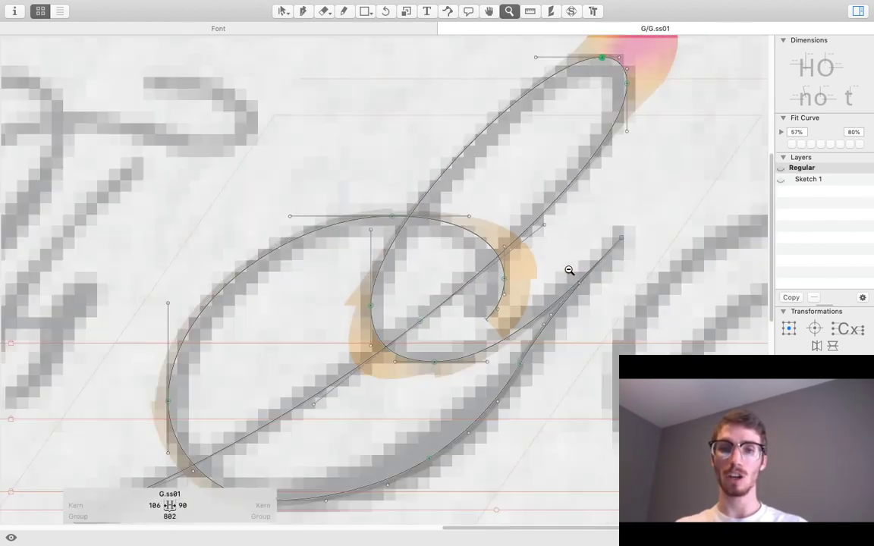
{"action": "key", "text": "space"}
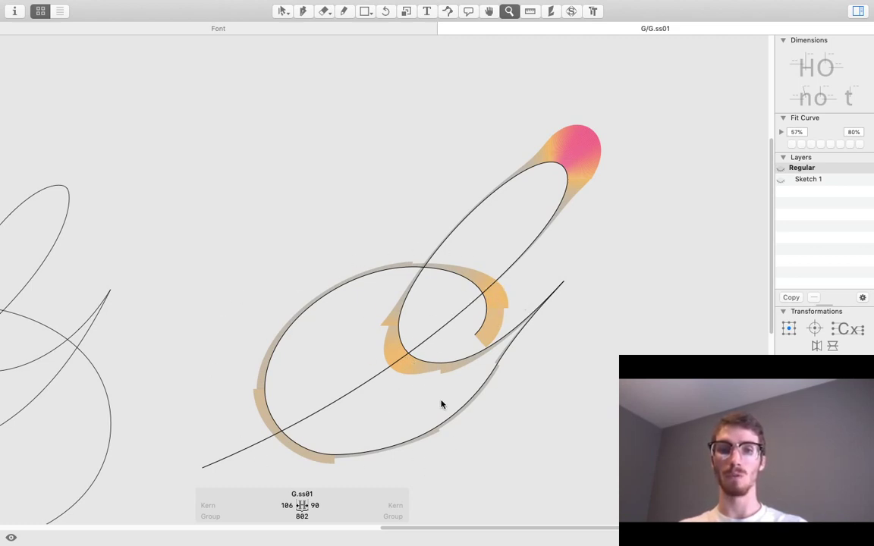
Shift the bottom extreme node of G.ss01's small inner loop left to X 603, Y 214 to even out the curvature.
{"action": "scroll", "coordinate": [442, 405], "scroll_direction": "up", "scroll_amount": 10}
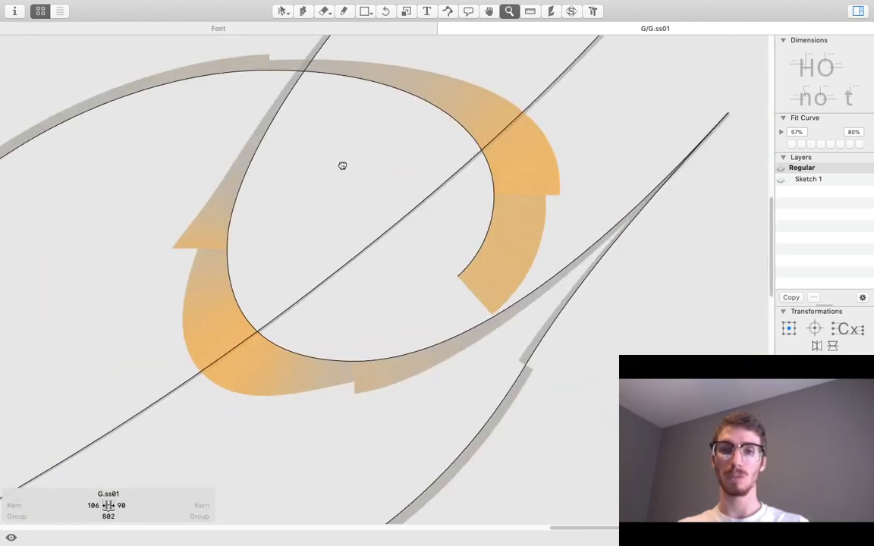
{"action": "key", "text": "v"}
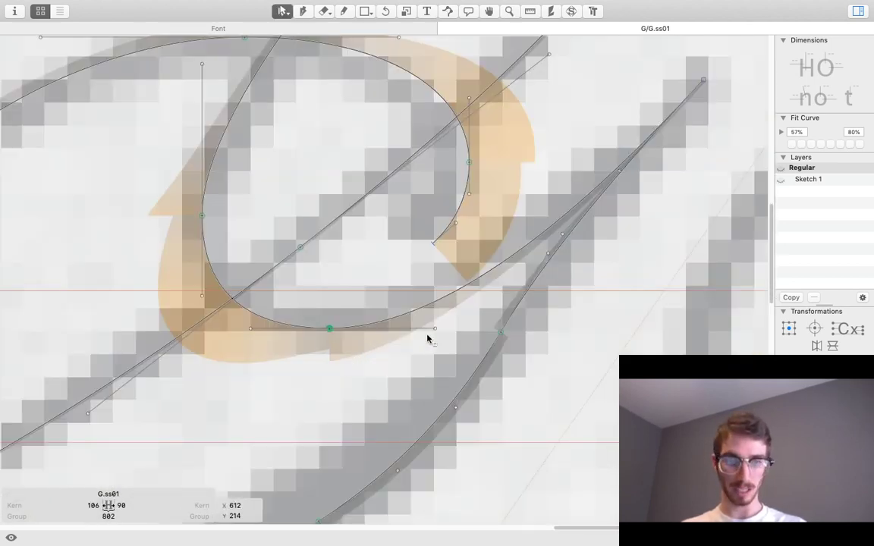
{"action": "key", "text": "shift+Left"}
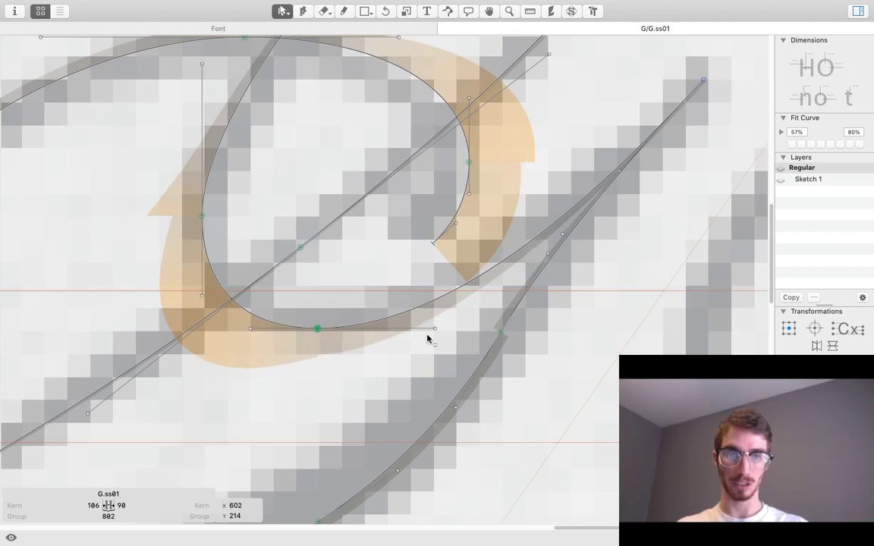
{"action": "key", "text": "space"}
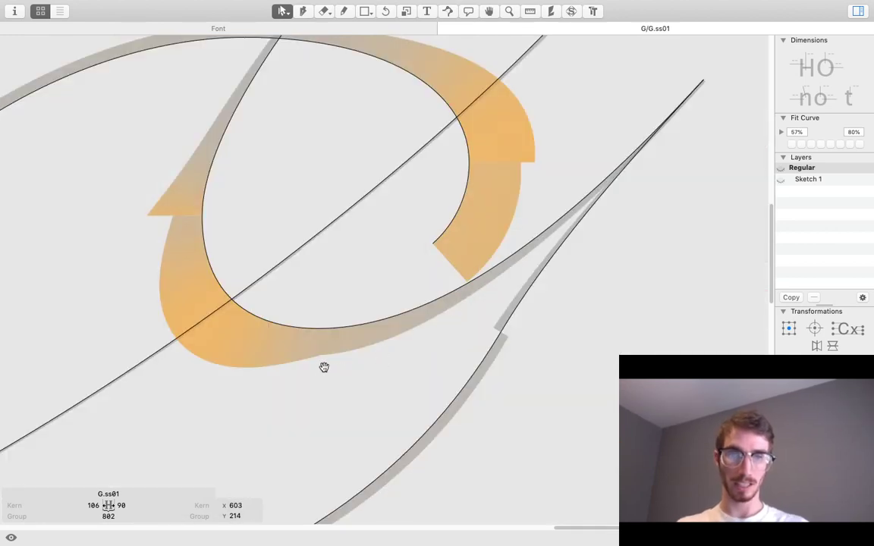
Lower the small inner loop's left extreme node to X 507, Y 294 to smooth the curvature transition there.
{"action": "left_click", "coordinate": [170, 199]}
{"action": "key", "text": "space"}
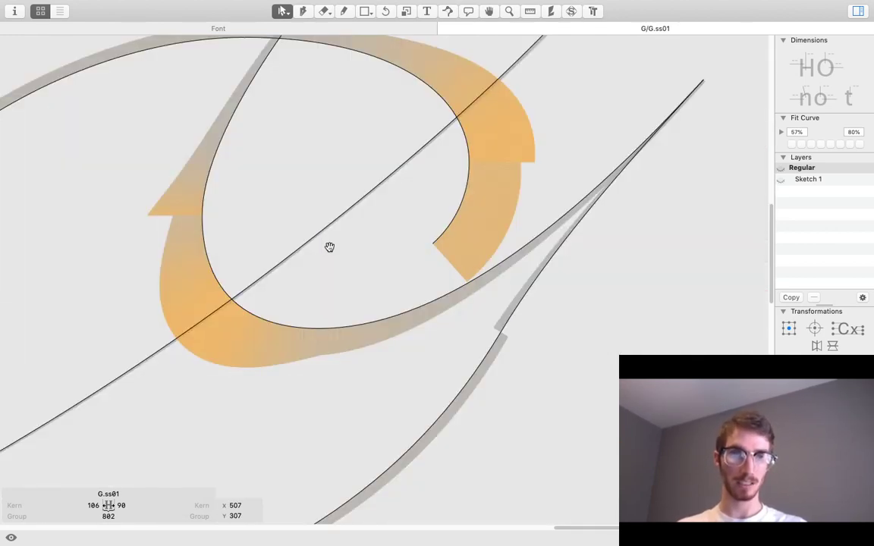
{"action": "key", "text": "Down"}
{"action": "key", "text": "Down"}
{"action": "key", "text": "Down"}
{"action": "key", "text": "Down"}
{"action": "key", "text": "Down"}
{"action": "key", "text": "Down"}
{"action": "key", "text": "Down"}
{"action": "key", "text": "Down"}
{"action": "key", "text": "Down"}
{"action": "key", "text": "Down"}
{"action": "key", "text": "Down"}
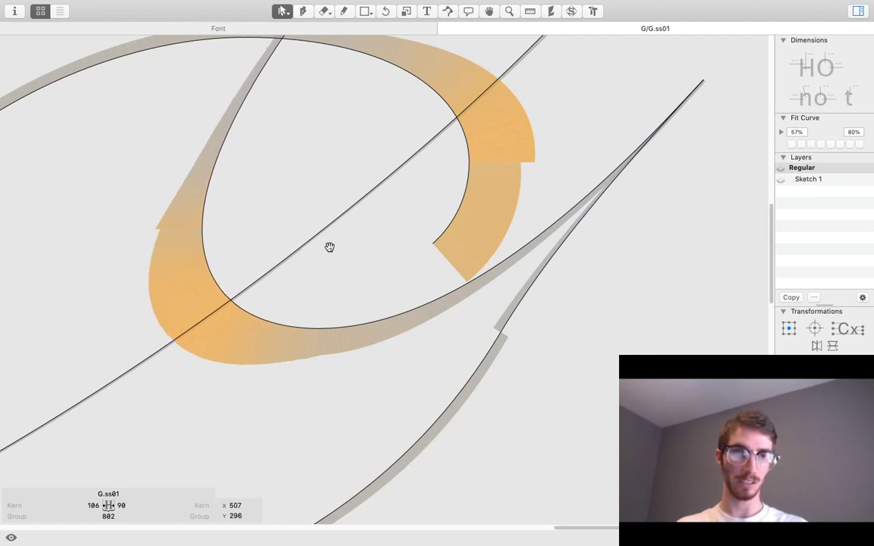
{"action": "key", "text": "Down"}
{"action": "key", "text": "Down"}
Move the right extreme node of the small curl down to X 727, Y 347 so the curvature meets evenly.
{"action": "scroll", "coordinate": [452, 199], "scroll_direction": "up", "scroll_amount": 2}
{"action": "scroll", "coordinate": [453, 199], "scroll_direction": "right", "scroll_amount": 1}
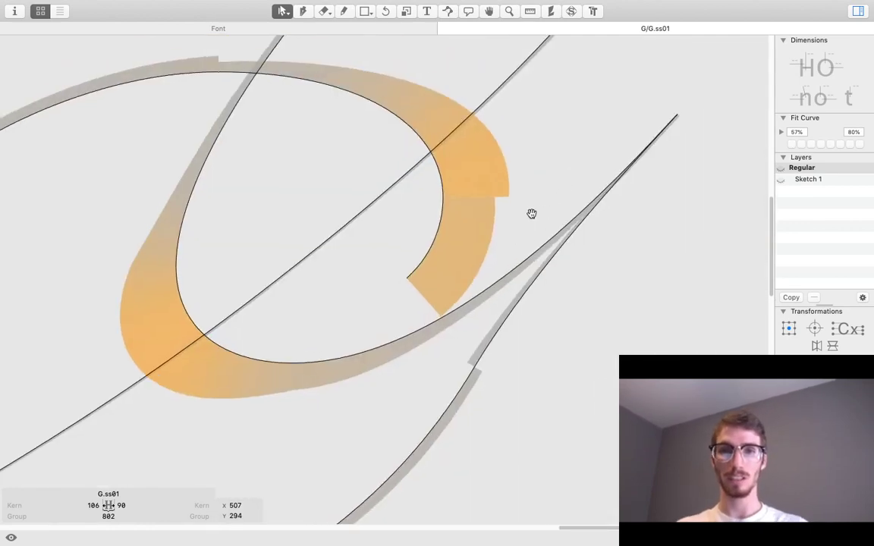
{"action": "left_click", "coordinate": [443, 197]}
{"action": "key", "text": "space"}
{"action": "key", "text": "Up"}
{"action": "key", "text": "Up"}
{"action": "key", "text": "Up"}
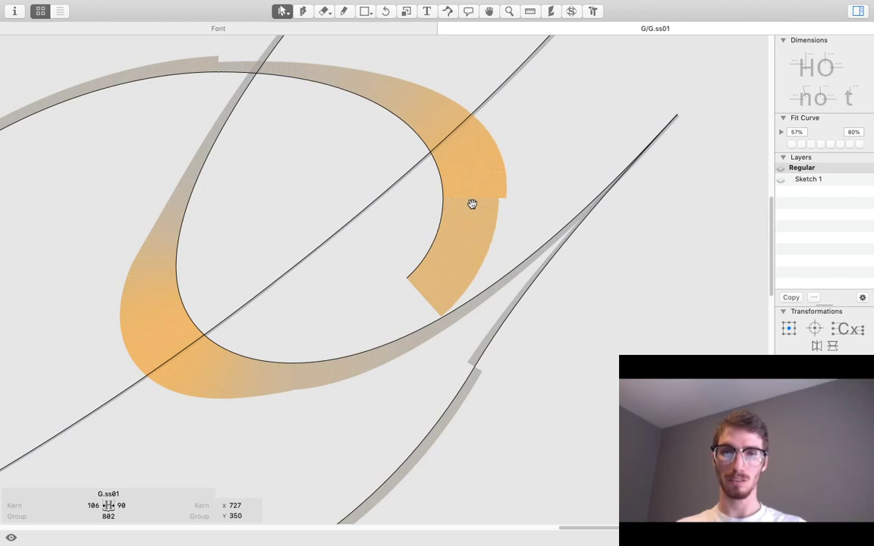
{"action": "key", "text": "Down"}
{"action": "key", "text": "space"}
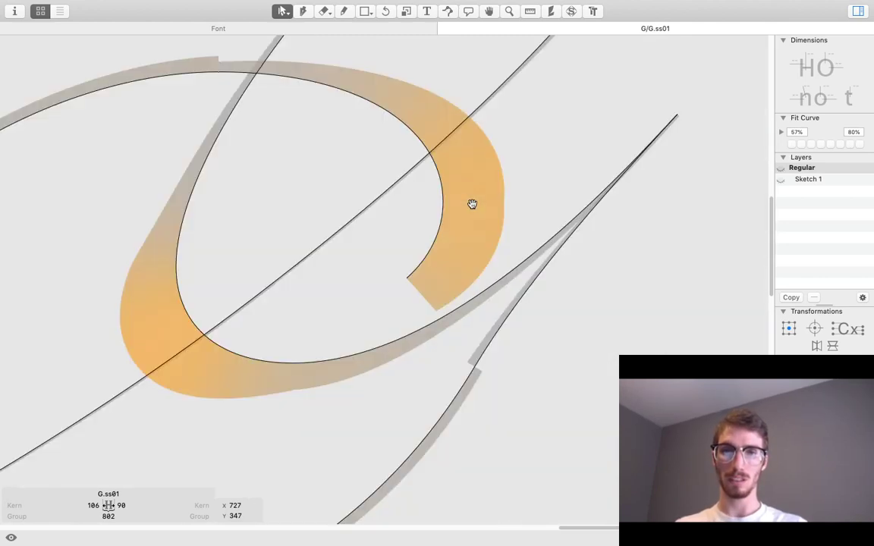
Try the small curl's right extreme node as high as Y 360 to compare curvature, and bring it back to Y 348.
{"action": "key", "text": "Down"}
{"action": "key", "text": "Down"}
{"action": "key", "text": "Down"}
{"action": "key", "text": "Down"}
{"action": "key", "text": "Down"}
{"action": "key", "text": "Down"}
{"action": "key", "text": "Down"}
{"action": "key", "text": "Down"}
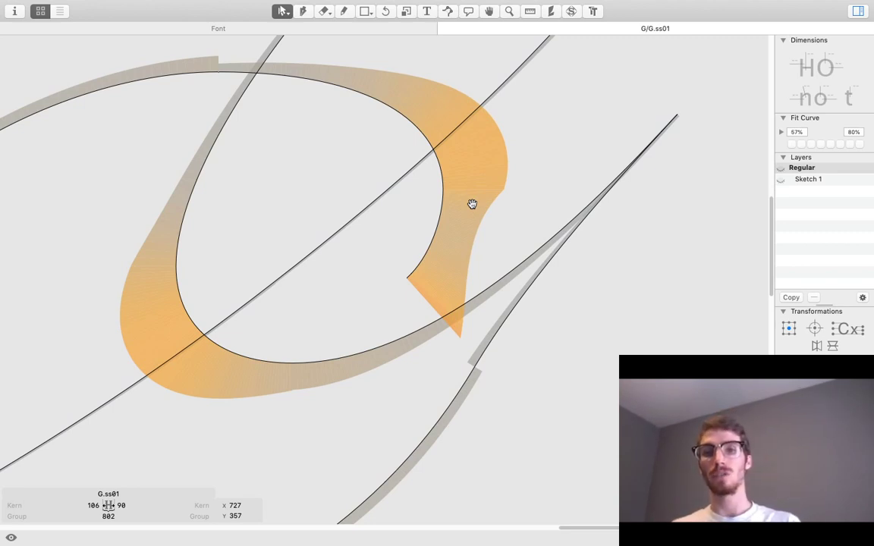
{"action": "key", "text": "Down"}
{"action": "key", "text": "Down"}
{"action": "key", "text": "Down"}
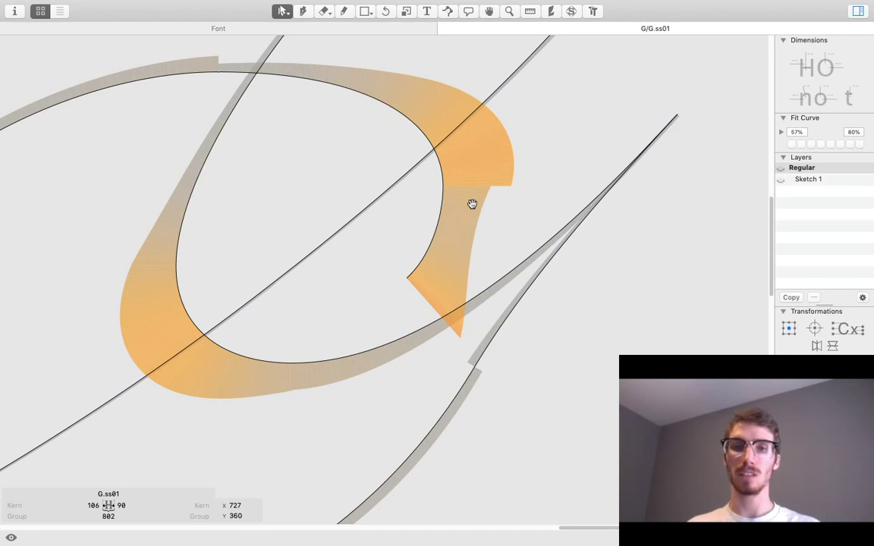
{"action": "key", "text": "Up"}
{"action": "key", "text": "Up"}
{"action": "key", "text": "Up"}
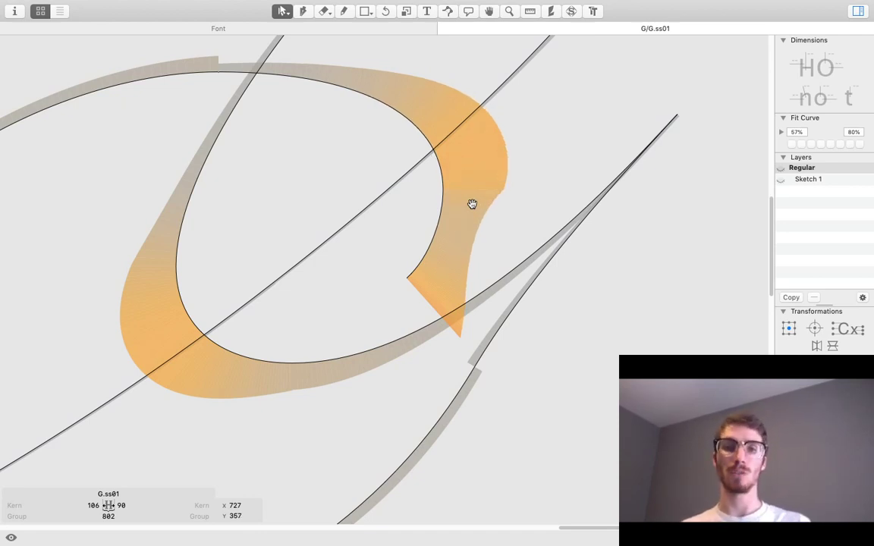
{"action": "key", "text": "Up"}
{"action": "key", "text": "Up"}
{"action": "key", "text": "Up"}
{"action": "key", "text": "Up"}
{"action": "key", "text": "Up"}
{"action": "key", "text": "Up"}
{"action": "key", "text": "Up"}
{"action": "key", "text": "Up"}
{"action": "key", "text": "Up"}
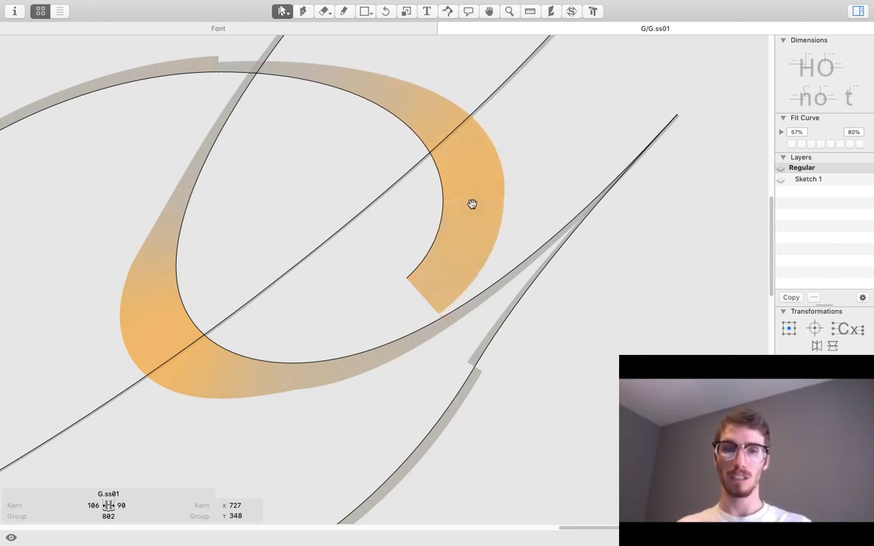
Try the curl's right extreme node at Y 356 once more, and return it to Y 347.
{"action": "key", "text": "Down"}
{"action": "key", "text": "Down"}
{"action": "key", "text": "Down"}
{"action": "key", "text": "Down"}
{"action": "key", "text": "Down"}
{"action": "key", "text": "Down"}
{"action": "key", "text": "Down"}
{"action": "key", "text": "Down"}
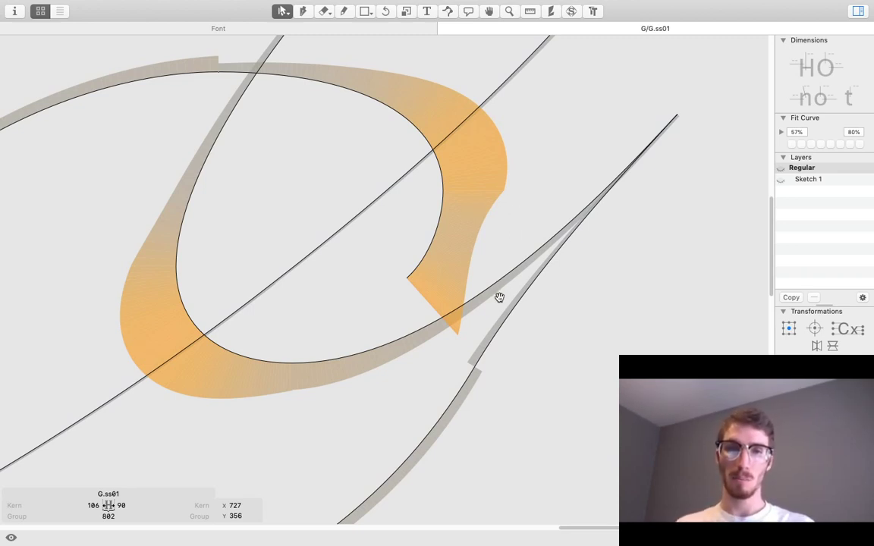
{"action": "key", "text": "Up"}
{"action": "key", "text": "Up"}
{"action": "key", "text": "Up"}
{"action": "key", "text": "Up"}
{"action": "key", "text": "Up"}
{"action": "key", "text": "Up"}
{"action": "key", "text": "Up"}
{"action": "key", "text": "Up"}
{"action": "key", "text": "Up"}
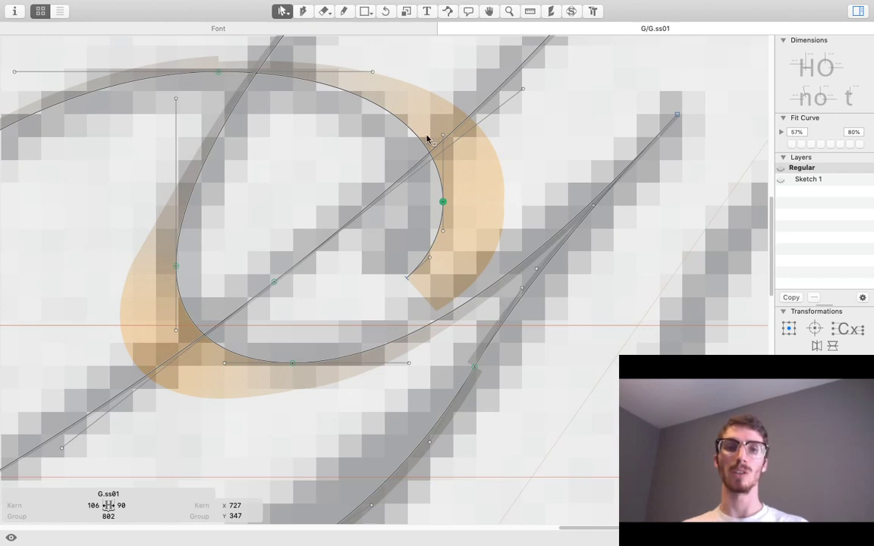
Shift the large bowl's top extreme node right to X 558, Y 454 to match the curvature on both sides.
{"action": "scroll", "coordinate": [447, 201], "scroll_direction": "left", "scroll_amount": 5}
{"action": "scroll", "coordinate": [447, 201], "scroll_direction": "left", "scroll_amount": 8}
{"action": "scroll", "coordinate": [447, 201], "scroll_direction": "up", "scroll_amount": 3}
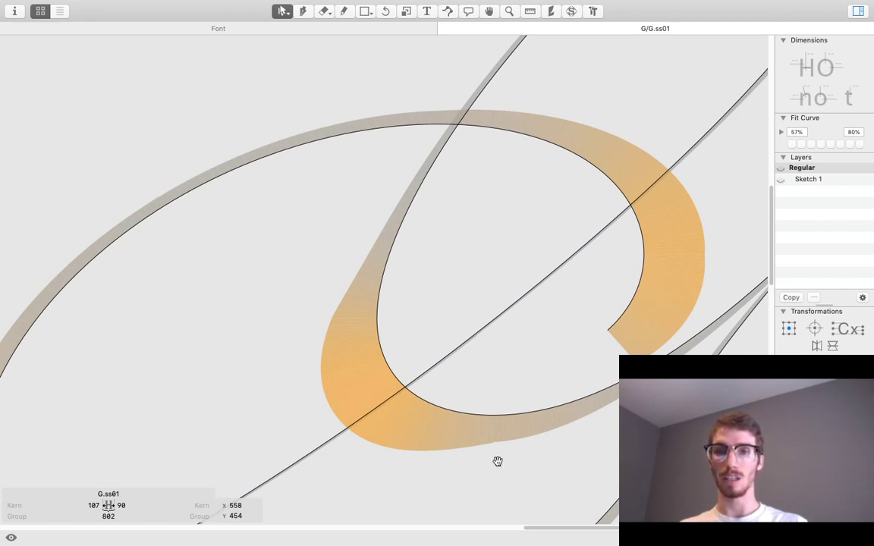
Raise the large bowl's left extreme node to X 173, Y 159 to even out the curvature transition.
{"action": "key", "text": "z"}
{"action": "left_click", "coordinate": [465, 382], "text": "alt"}
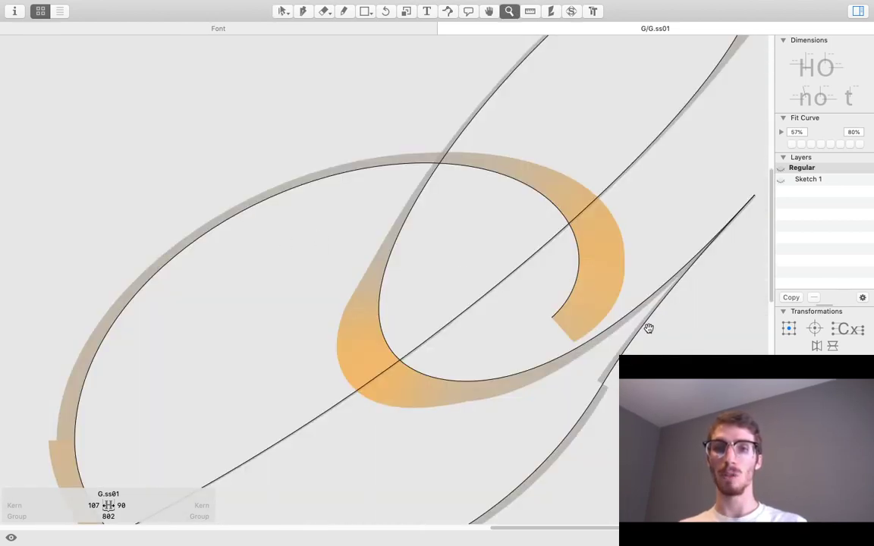
{"action": "left_click_drag", "start_coordinate": [353, 390], "coordinate": [456, 319]}
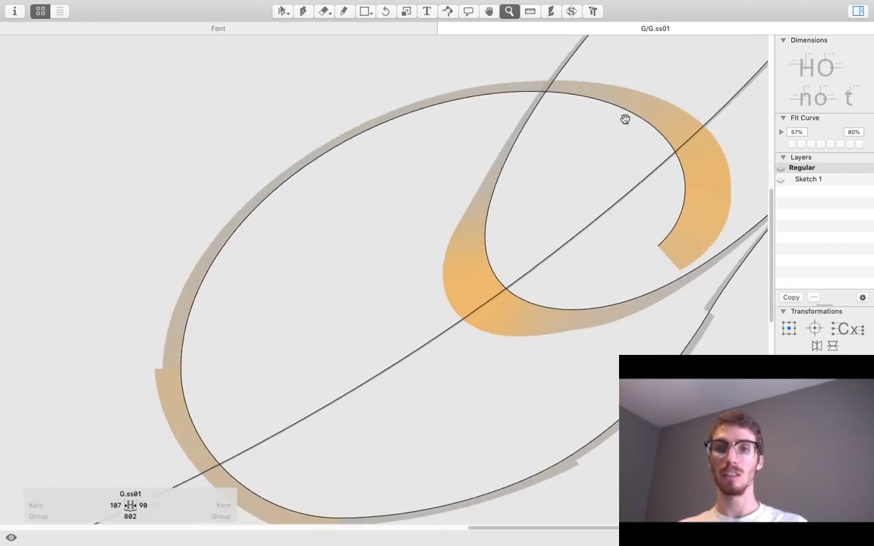
{"action": "left_click_drag", "start_coordinate": [482, 350], "coordinate": [574, 274]}
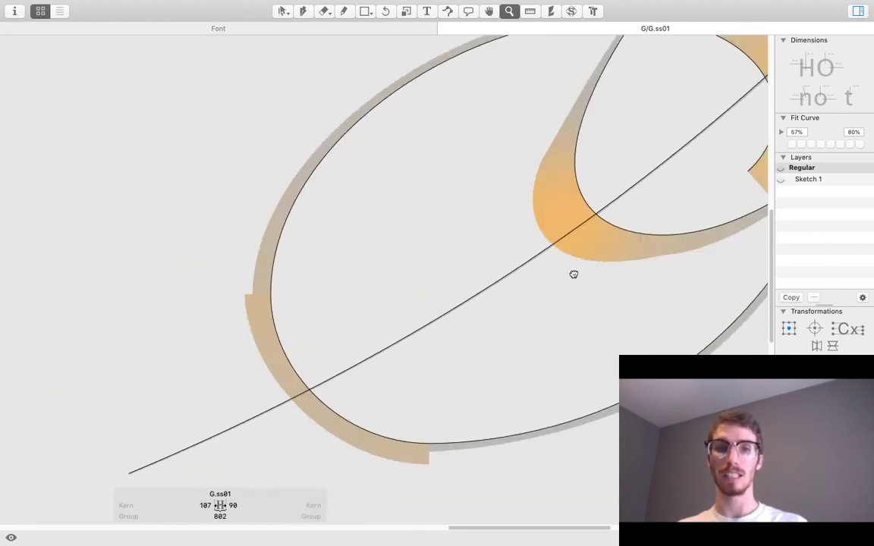
{"action": "left_click", "coordinate": [358, 324]}
{"action": "left_click_drag", "start_coordinate": [333, 307], "coordinate": [344, 285]}
{"action": "key", "text": "v"}
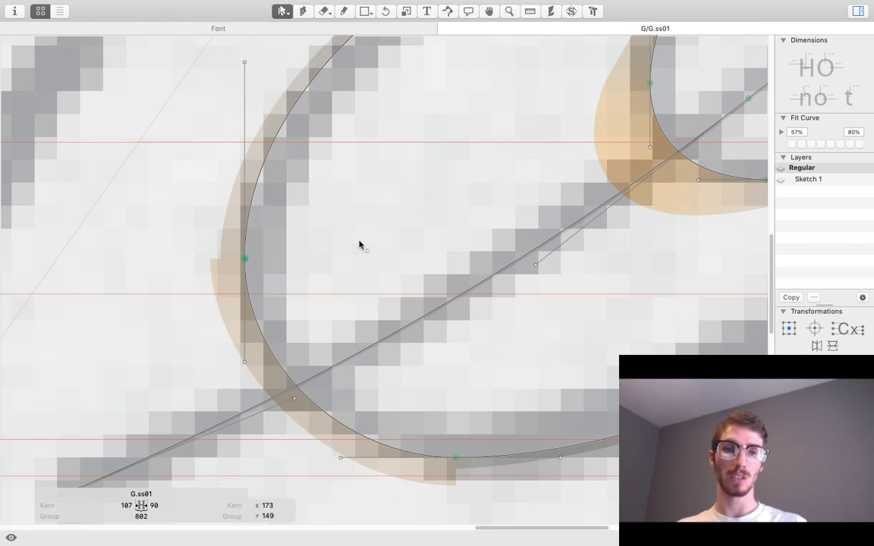
{"action": "key", "text": "space"}
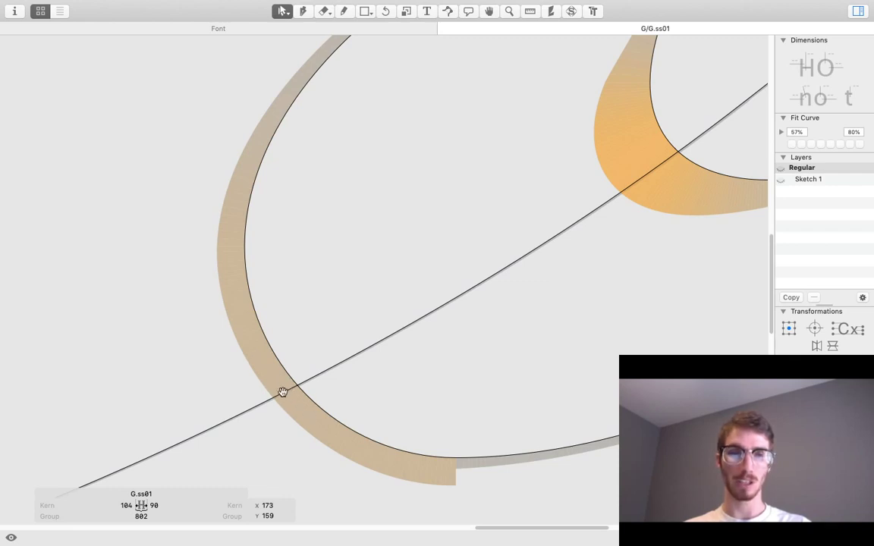
Try flattening the bowl's lower-left curve segment, check its curvature in preview, and undo the change.
{"action": "key", "text": "space"}
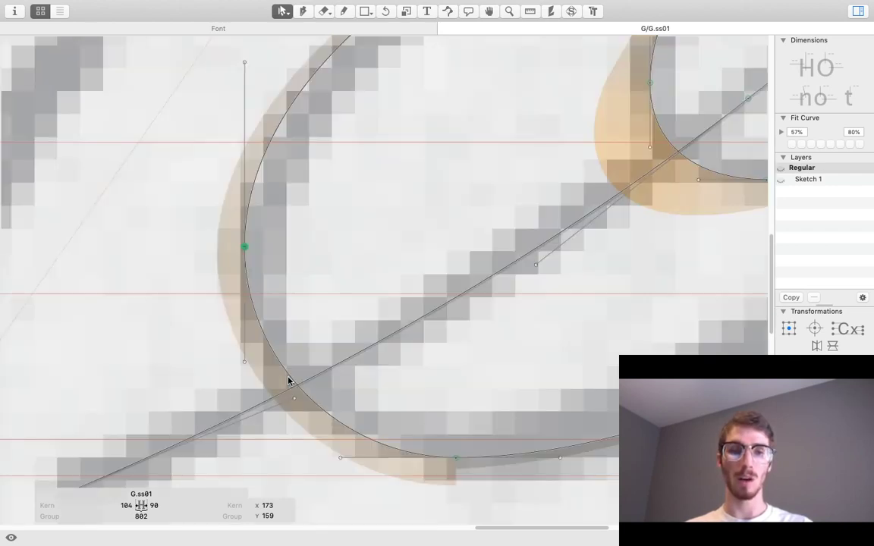
{"action": "key", "text": "Delete"}
{"action": "key", "text": "space"}
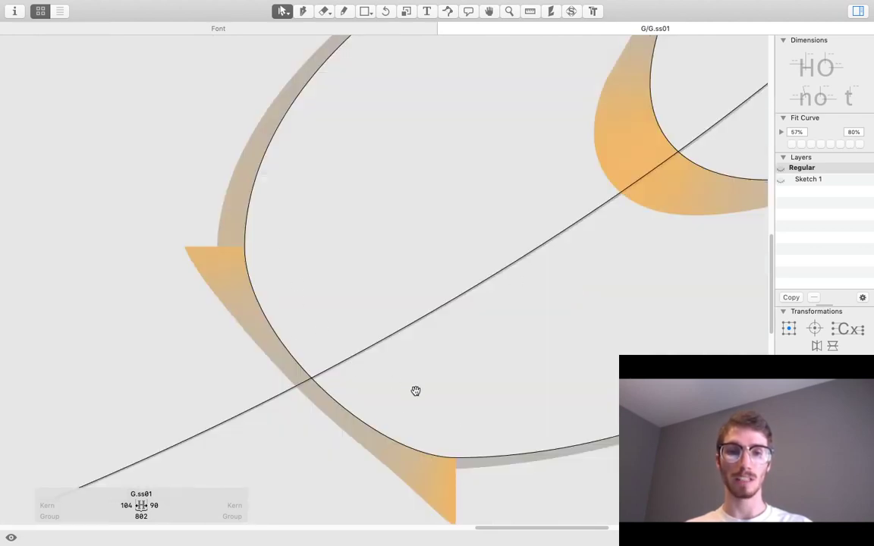
{"action": "key", "text": "space"}
{"action": "key", "text": "super+z"}
{"action": "key", "text": "space"}
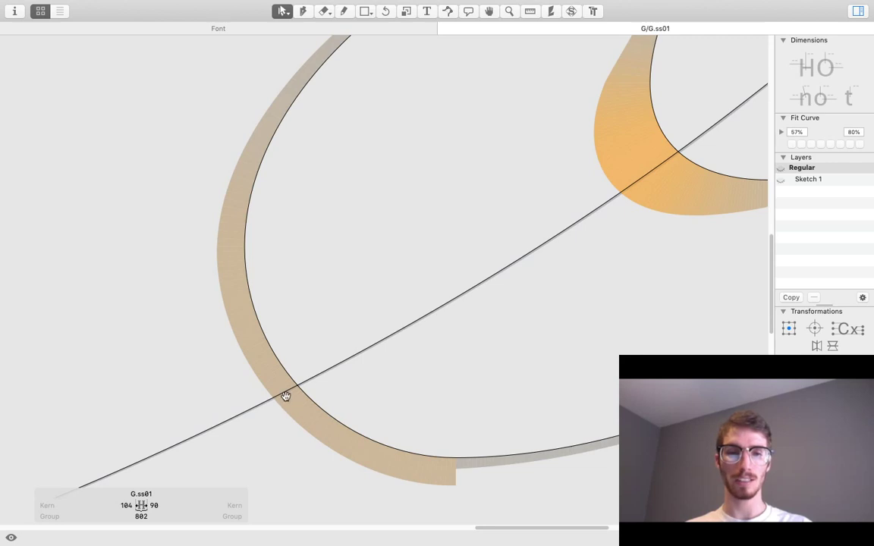
Try pulling the bowl's lower-left segment slightly inward again, compare the curvature, and undo the adjustment.
{"action": "key", "text": "space"}
{"action": "left_click_drag", "start_coordinate": [296, 387], "coordinate": [316, 387]}
{"action": "key", "text": "space"}
{"action": "key", "text": "space"}
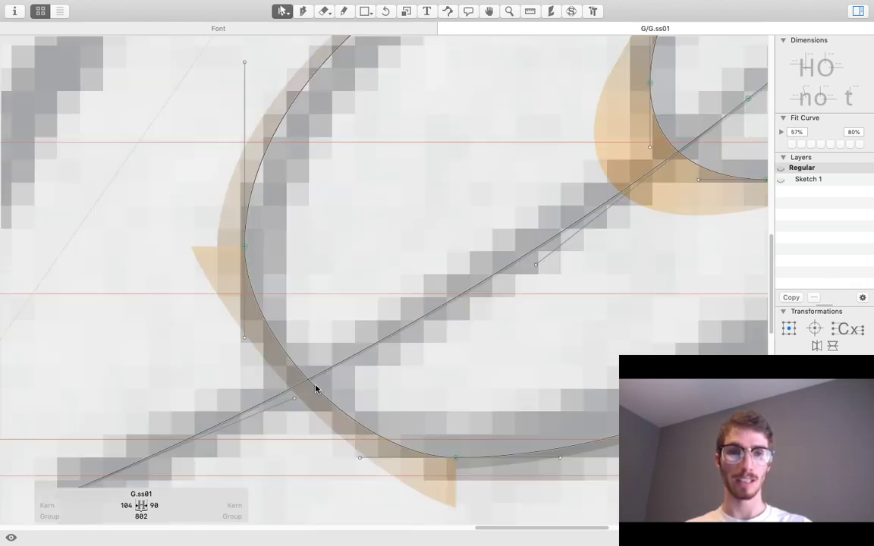
{"action": "key", "text": "super+z"}
{"action": "key", "text": "space"}
{"action": "key", "text": "space"}
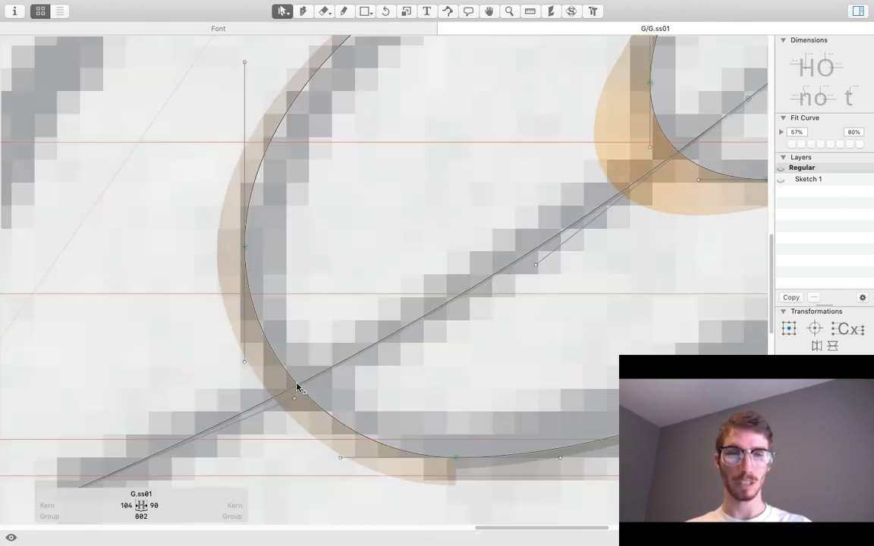
Bulge the bowl's lower-left curve segment slightly outward and check its curvature in preview.
{"action": "left_click_drag", "start_coordinate": [298, 387], "coordinate": [283, 393]}
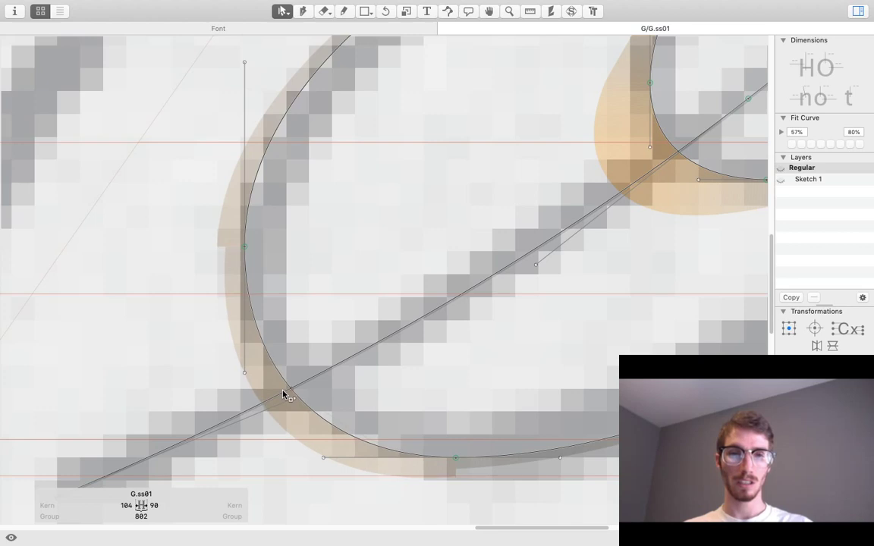
{"action": "key", "text": "space"}
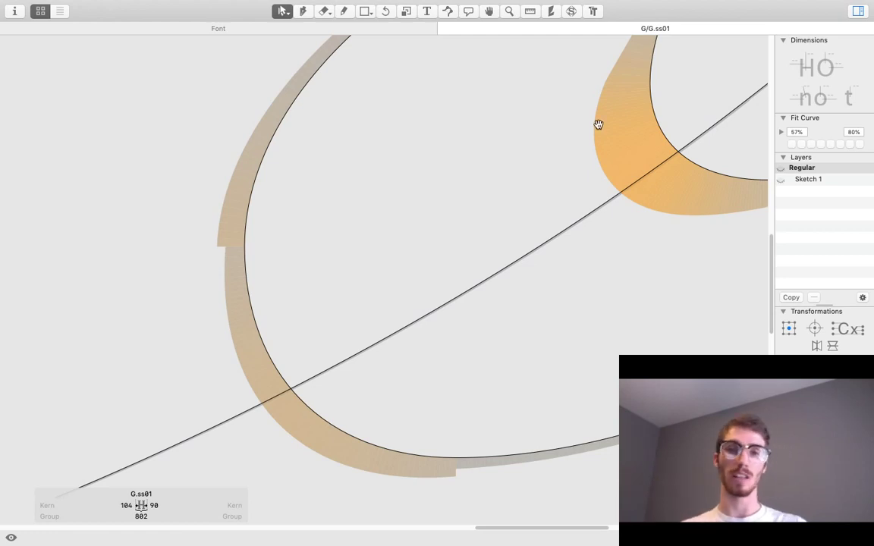
Examine the curvature transitions at the bowl's left and bottom nodes against the rest of G.ss01, from afar and up close.
{"action": "key", "text": "super+minus"}
{"action": "key", "text": "super+minus"}
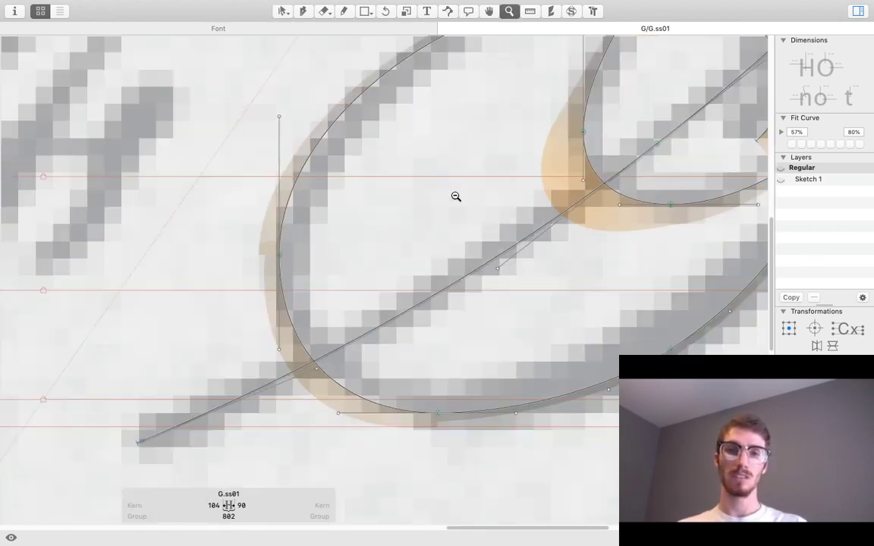
{"action": "left_click_drag", "start_coordinate": [610, 198], "coordinate": [473, 339]}
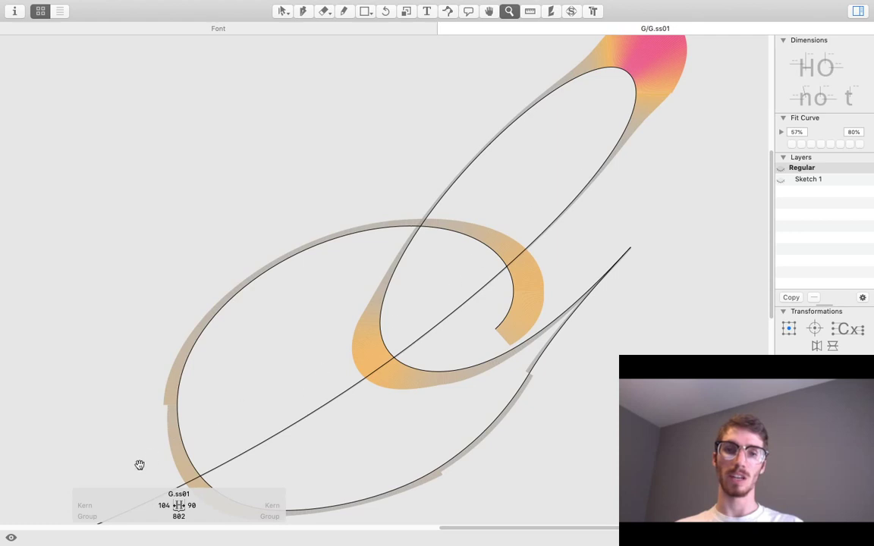
{"action": "left_click_drag", "start_coordinate": [274, 377], "coordinate": [372, 279]}
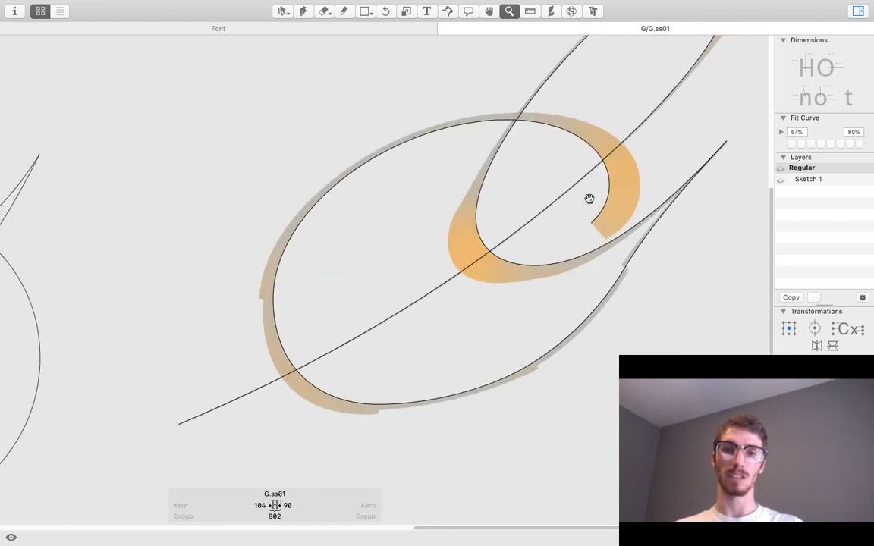
{"action": "left_click_drag", "start_coordinate": [549, 227], "coordinate": [383, 336]}
{"action": "left_click_drag", "start_coordinate": [386, 284], "coordinate": [521, 180]}
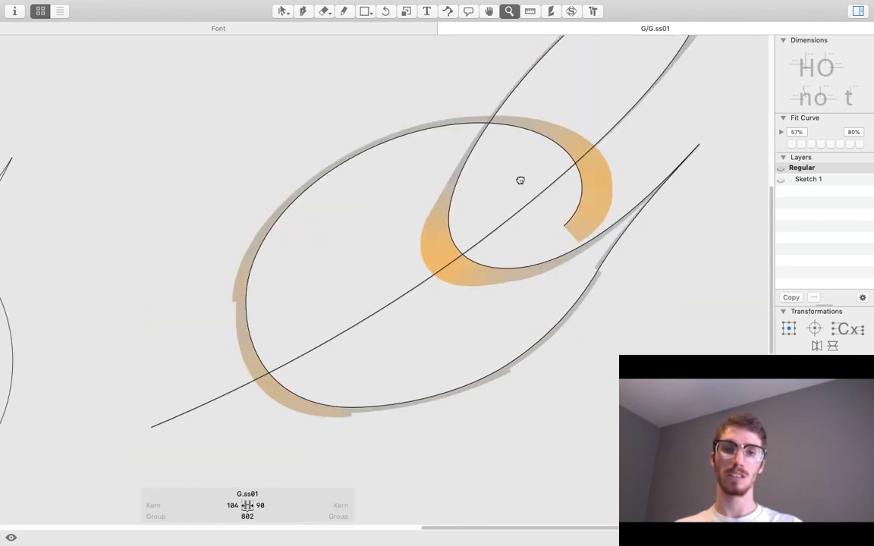
{"action": "left_click_drag", "start_coordinate": [214, 238], "coordinate": [433, 420]}
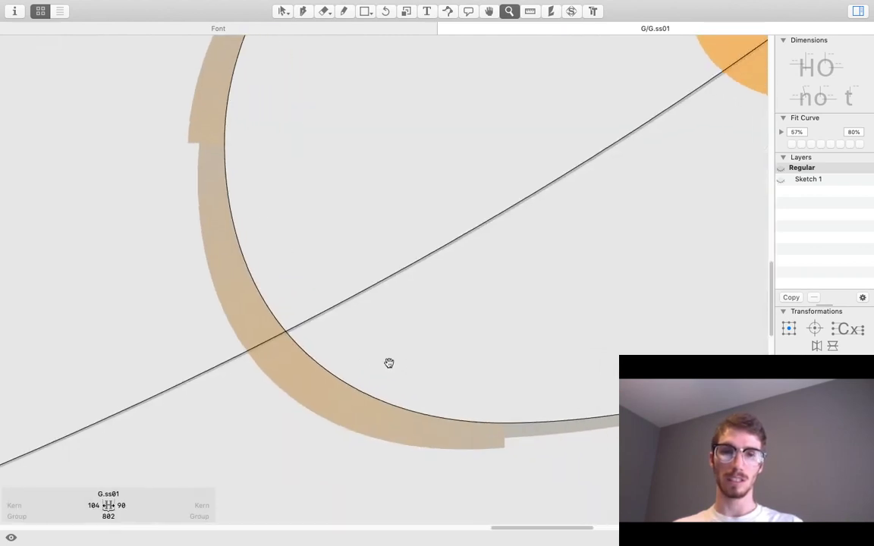
{"action": "key", "text": "space"}
{"action": "key", "text": "v"}
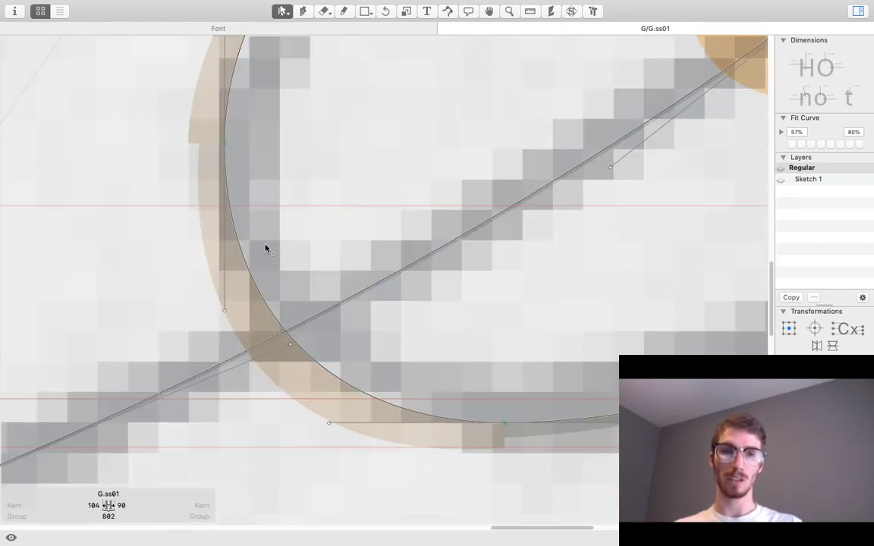
{"action": "key", "text": "z"}
{"action": "left_click", "coordinate": [331, 345], "text": "alt"}
{"action": "left_click_drag", "start_coordinate": [324, 207], "coordinate": [285, 236]}
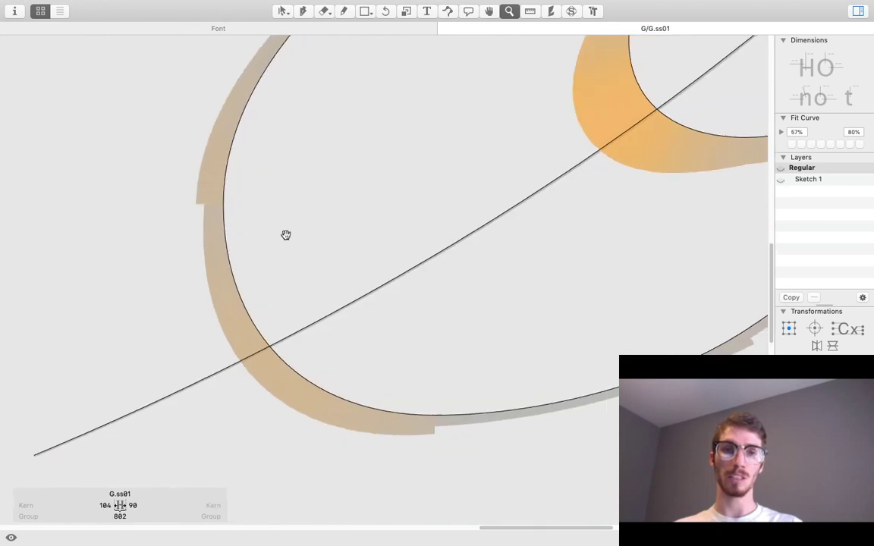
Shift the bowl's bottom node to X 360, Y -15 and its left node to X 173, Y 147, checking the curvature in preview.
{"action": "key", "text": "v"}
{"action": "key", "text": "space"}
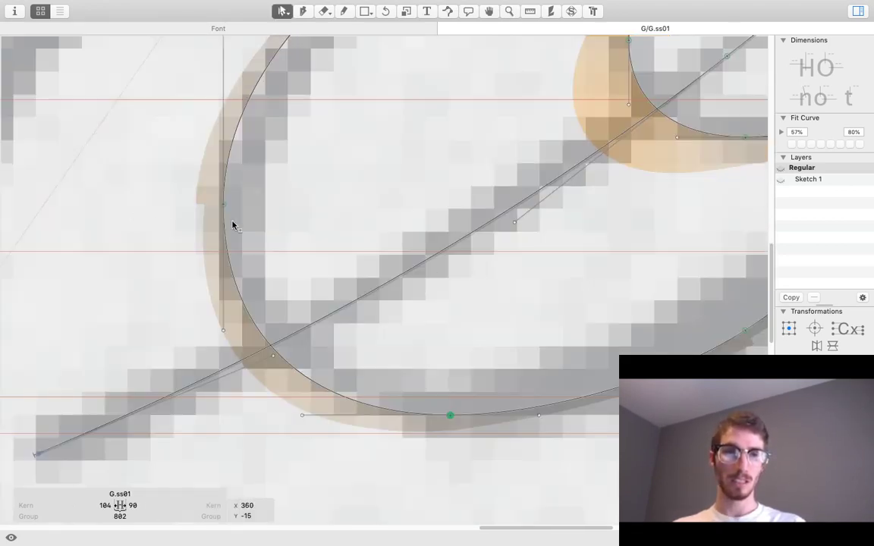
{"action": "key", "text": "space"}
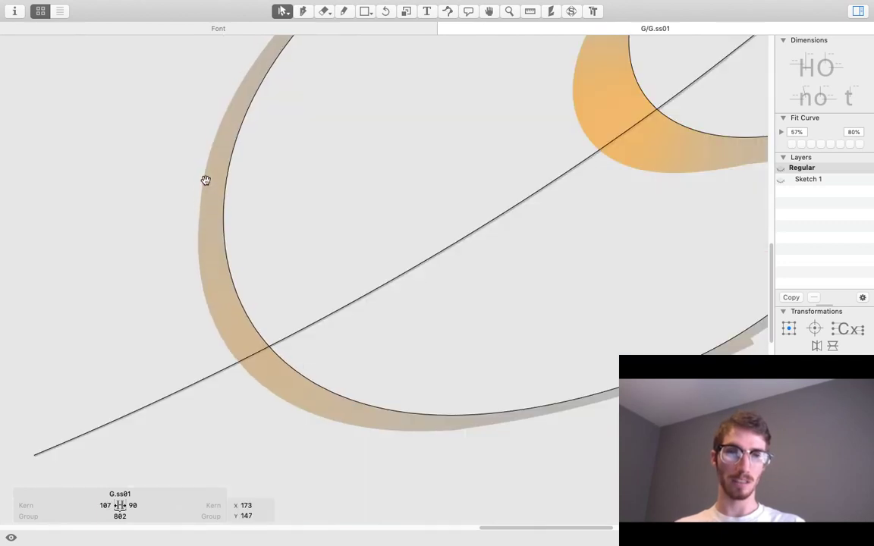
{"action": "scroll", "coordinate": [361, 239], "scroll_direction": "left", "scroll_amount": 3}
{"action": "scroll", "coordinate": [361, 239], "scroll_direction": "up", "scroll_amount": 2}
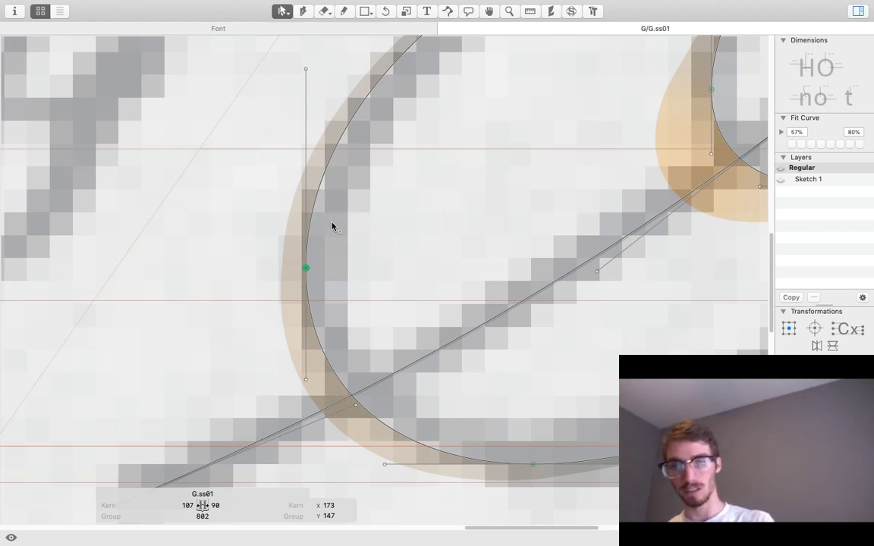
Shift the node on the bowl's lower-right curve along its tangent to X 612, Y 61 to even out the curvature.
{"action": "scroll", "coordinate": [331, 213], "scroll_direction": "down", "scroll_amount": 3}
{"action": "key", "text": "z"}
{"action": "key", "text": "super+minus"}
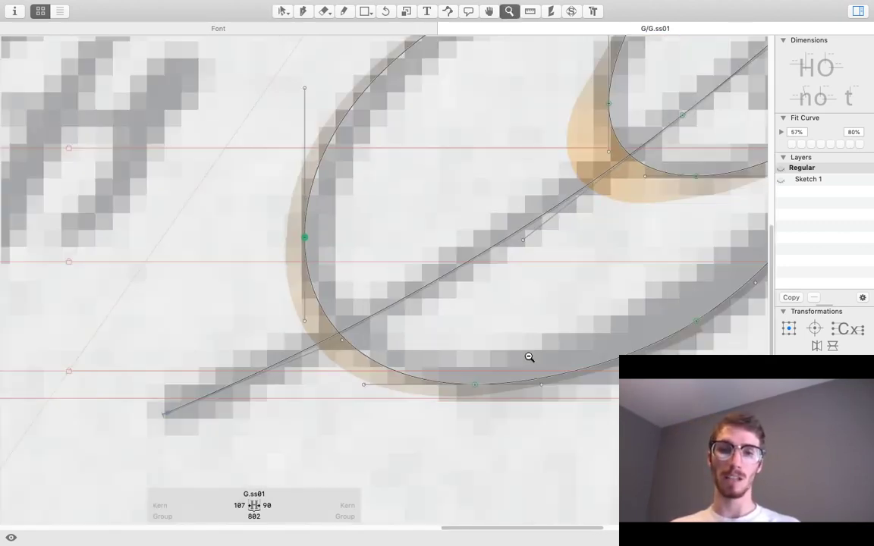
{"action": "left_click_drag", "start_coordinate": [514, 382], "coordinate": [358, 395]}
{"action": "left_click_drag", "start_coordinate": [559, 347], "coordinate": [547, 349]}
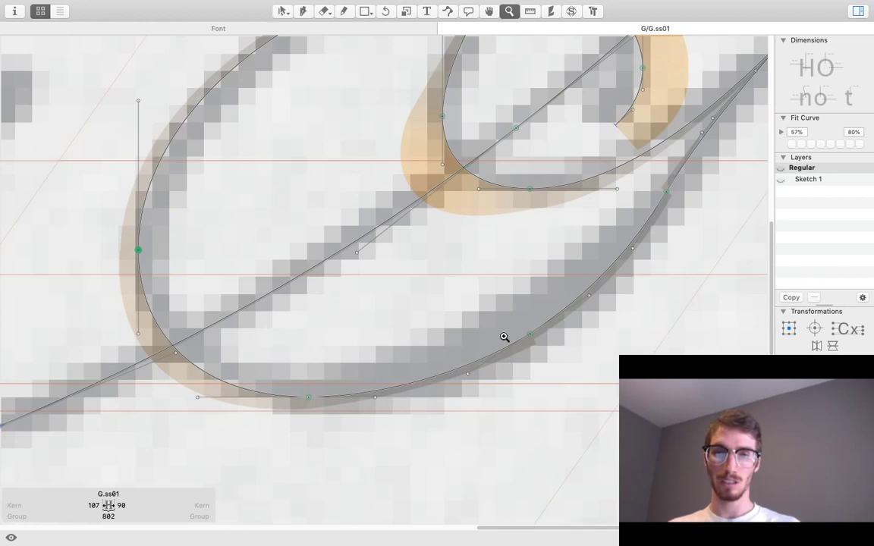
{"action": "left_click", "coordinate": [509, 332]}
{"action": "key", "text": "space"}
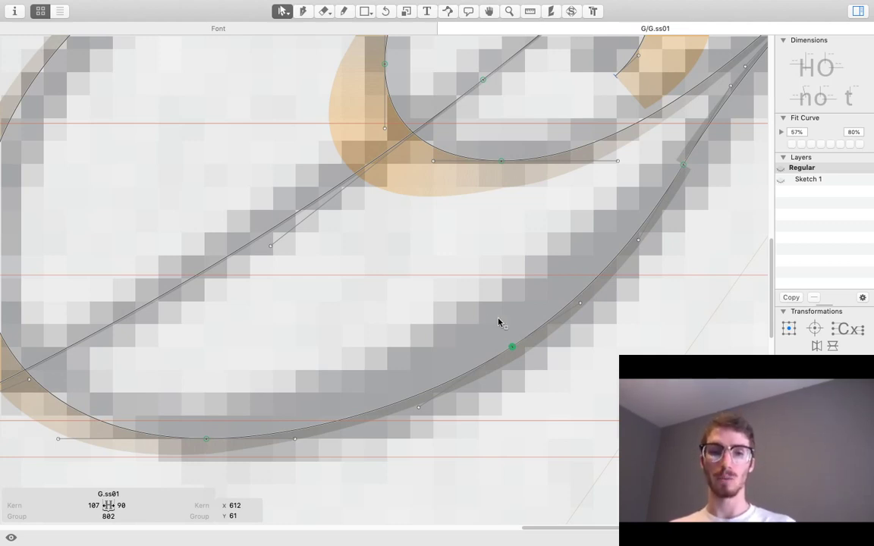
Examine the curvature along the bowl's right side, exit stroke and the whole G.ss01, both up close and from afar in preview.
{"action": "key", "text": "z"}
{"action": "left_click", "coordinate": [428, 302], "text": "alt"}
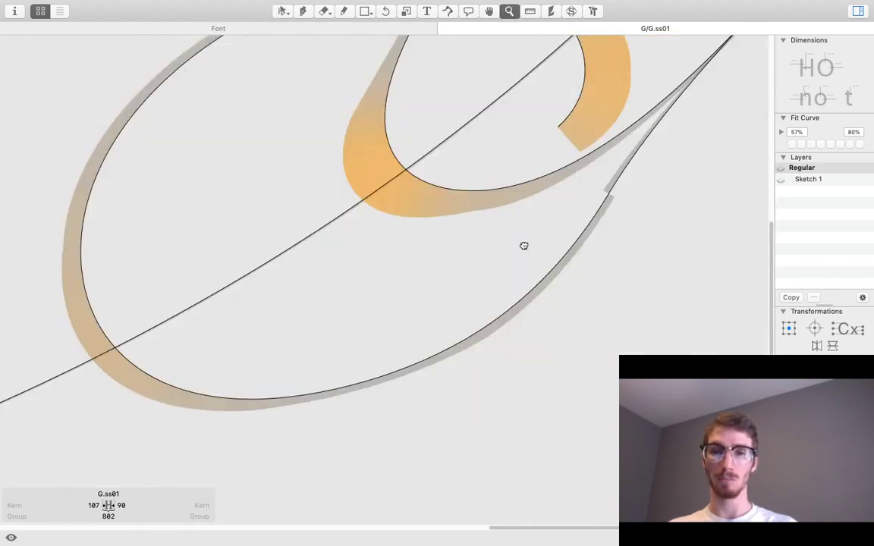
{"action": "left_click_drag", "start_coordinate": [524, 246], "coordinate": [452, 321]}
{"action": "scroll", "coordinate": [607, 256], "scroll_direction": "up", "scroll_amount": 1}
{"action": "key", "text": "v"}
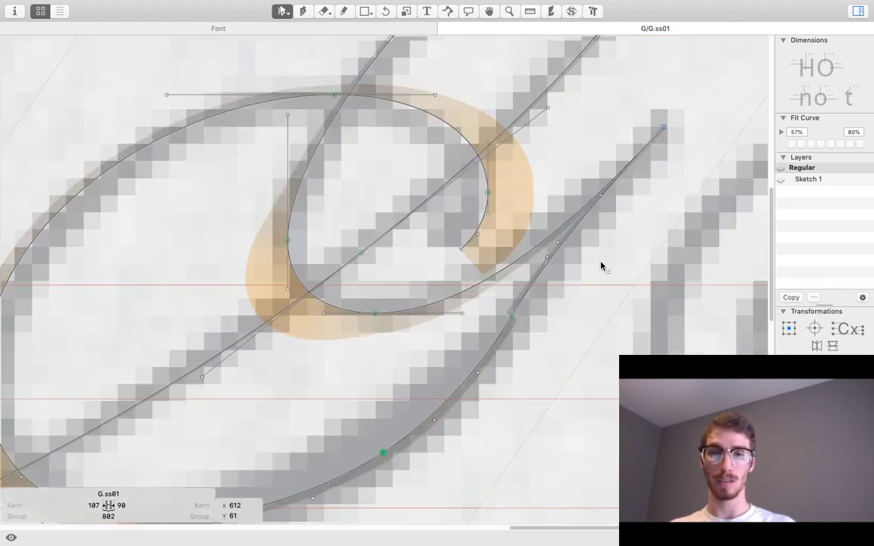
{"action": "left_click_drag", "start_coordinate": [603, 322], "coordinate": [724, 168]}
{"action": "key", "text": "z"}
{"action": "left_click", "coordinate": [417, 288], "text": "alt"}
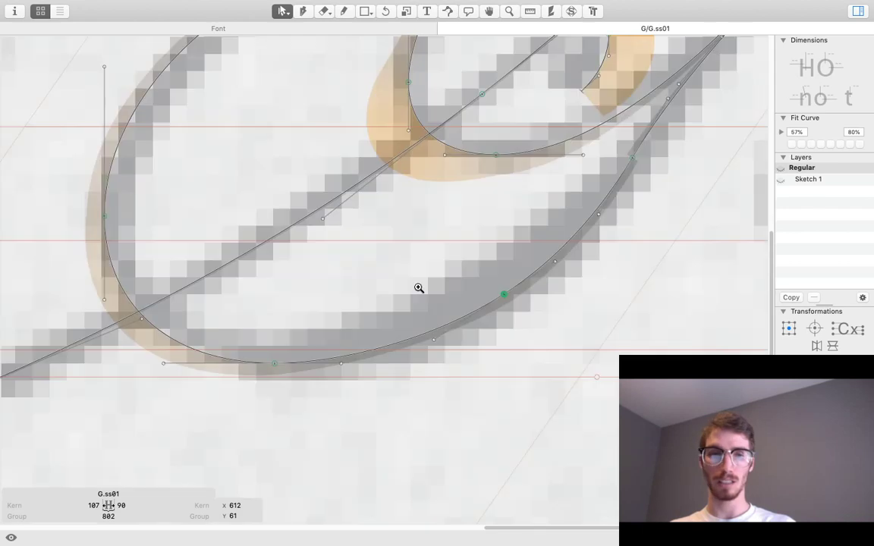
{"action": "left_click", "coordinate": [418, 288], "text": "alt"}
{"action": "key", "text": "space"}
{"action": "left_click_drag", "start_coordinate": [453, 277], "coordinate": [445, 393]}
{"action": "left_click", "coordinate": [457, 312], "text": "alt"}
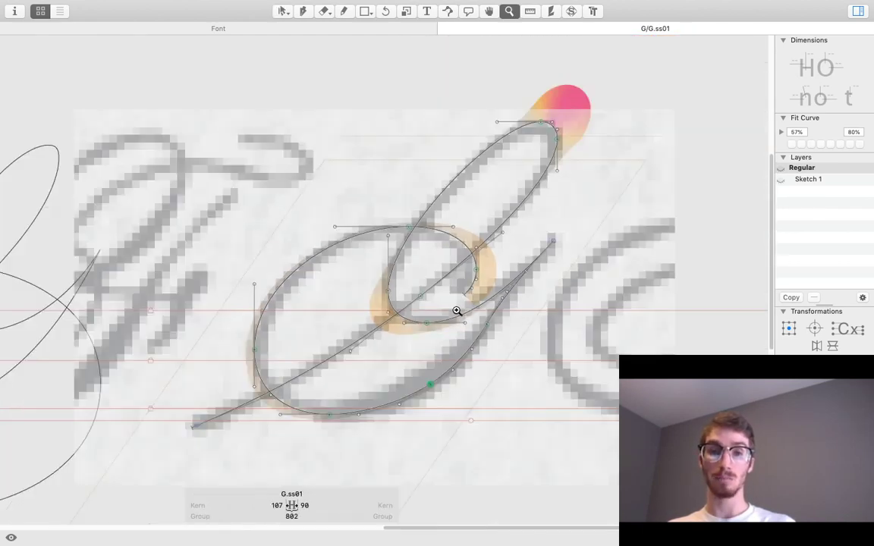
{"action": "key", "text": "space"}
{"action": "scroll", "coordinate": [498, 296], "scroll_direction": "left", "scroll_amount": 3}
{"action": "scroll", "coordinate": [498, 296], "scroll_direction": "down", "scroll_amount": 2}
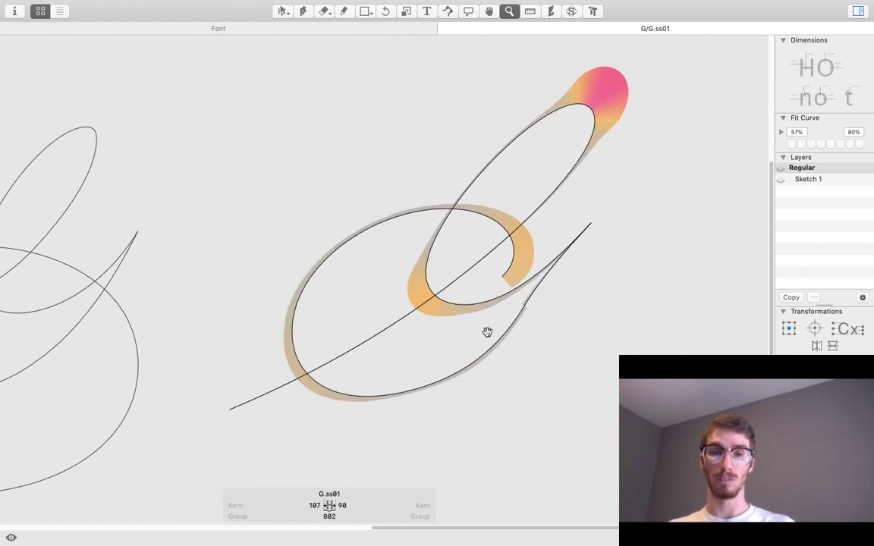
{"action": "left_click_drag", "start_coordinate": [486, 332], "coordinate": [485, 323]}
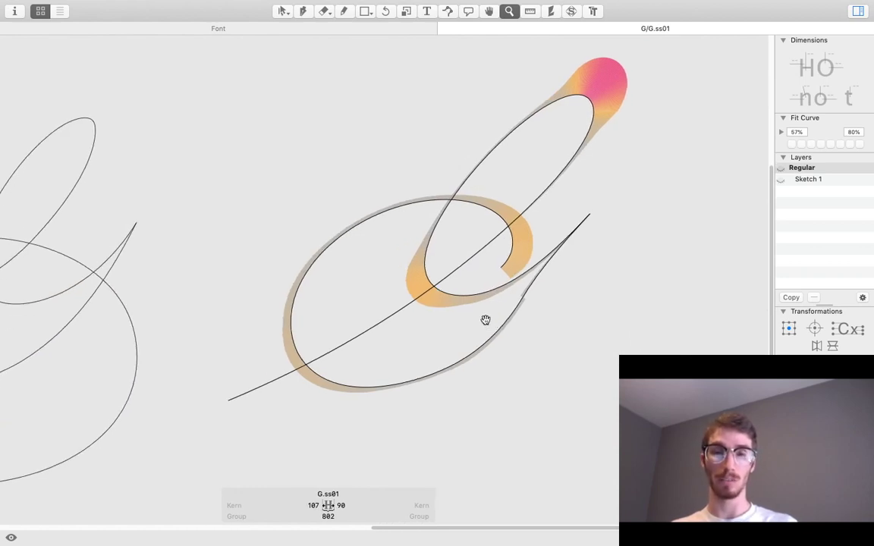
{"action": "scroll", "coordinate": [486, 318], "scroll_direction": "left", "scroll_amount": 3}
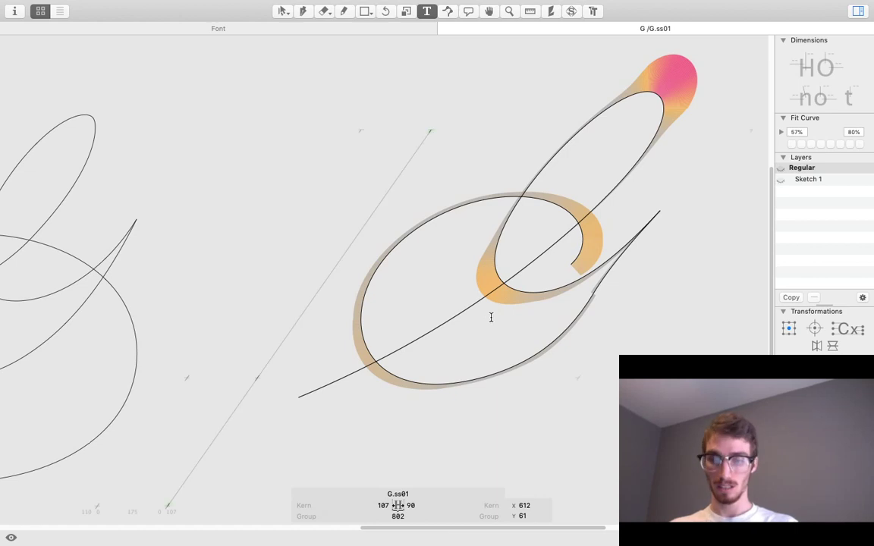
Insert a lowercase g between G and G.ss01 as a reference and return to editing the G.ss01 outline.
{"action": "scroll", "coordinate": [491, 317], "scroll_direction": "right", "scroll_amount": 3}
{"action": "type", "text": "z"}
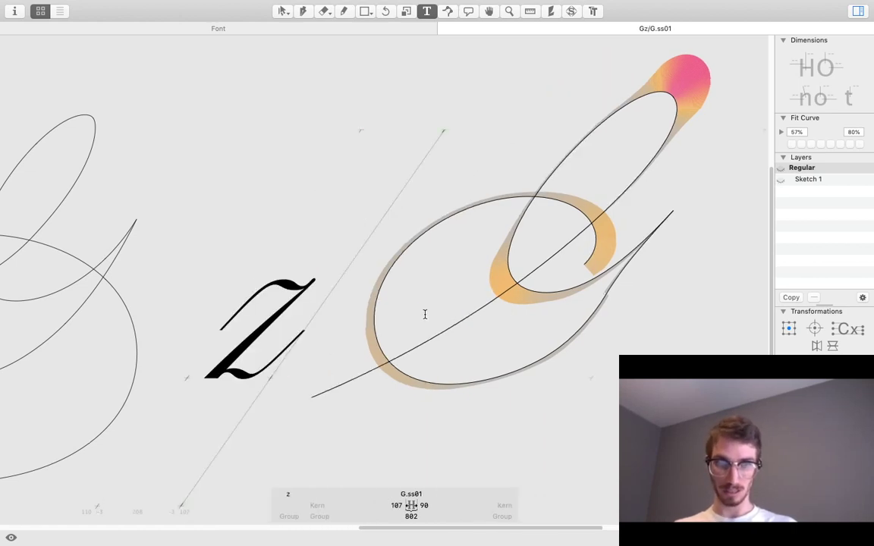
{"action": "key", "text": "BackSpace"}
{"action": "type", "text": "g"}
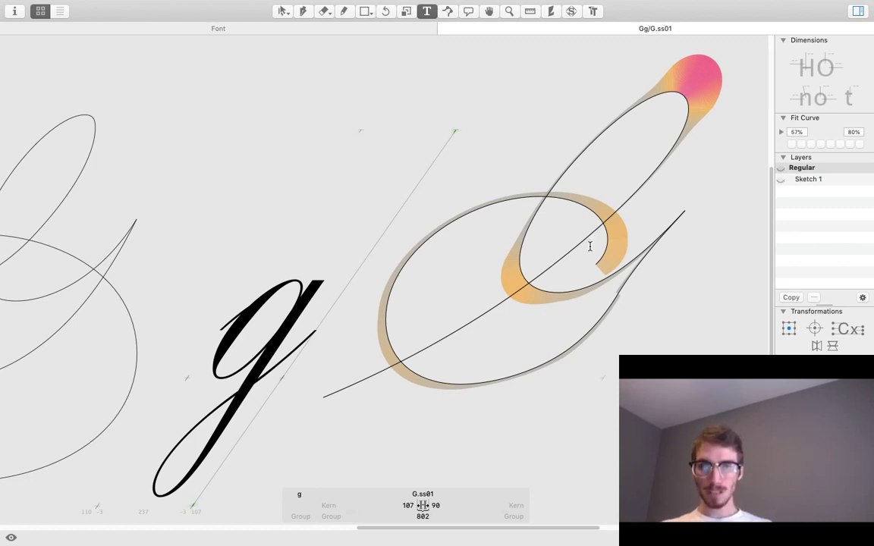
{"action": "key", "text": "Escape"}
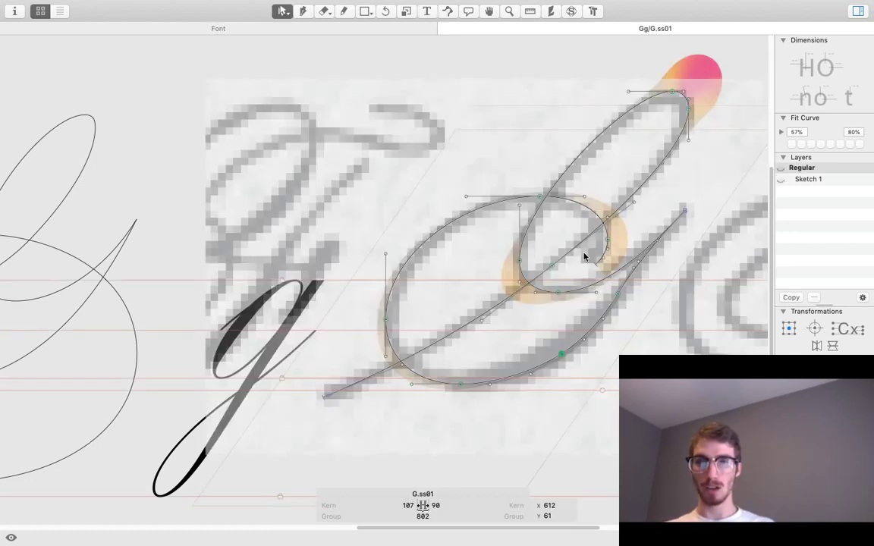
Compare the curvature of G.ss01's Regular and Sketch 1 layers in preview by alternating between them.
{"action": "key", "text": "space"}
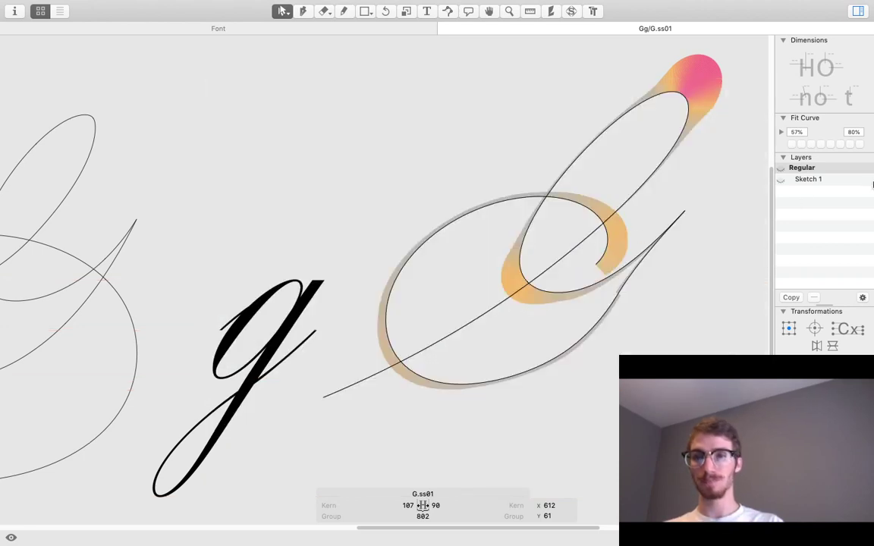
{"action": "left_click", "coordinate": [834, 181]}
{"action": "left_click", "coordinate": [819, 172]}
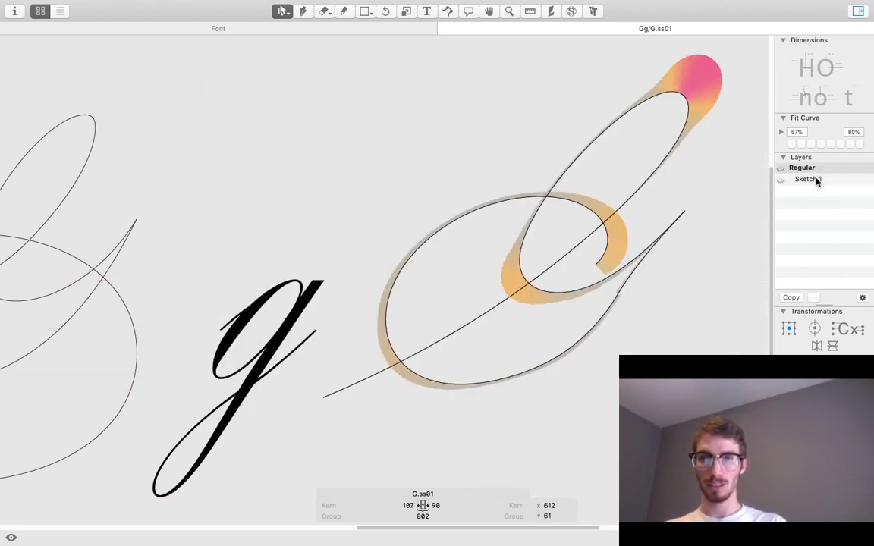
{"action": "key", "text": "space"}
{"action": "left_click", "coordinate": [817, 180]}
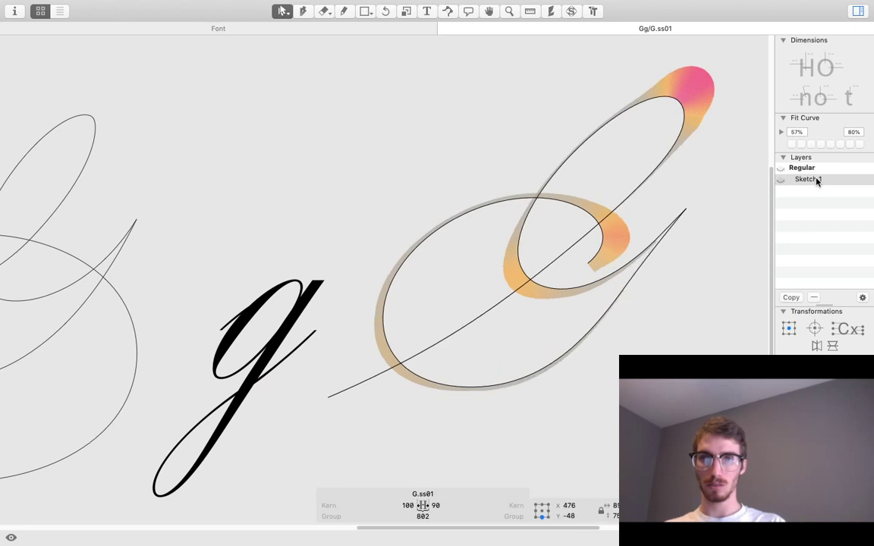
{"action": "left_click", "coordinate": [814, 170]}
{"action": "left_click", "coordinate": [818, 178]}
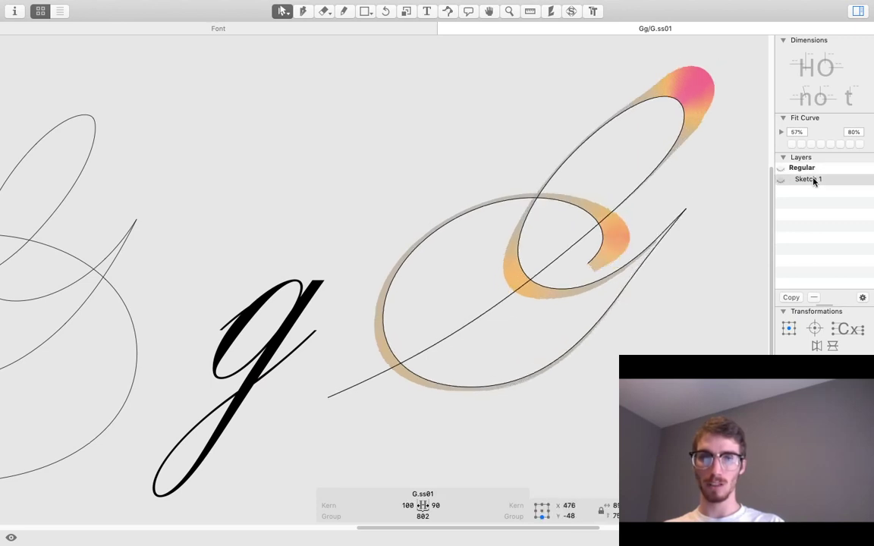
{"action": "key", "text": "space"}
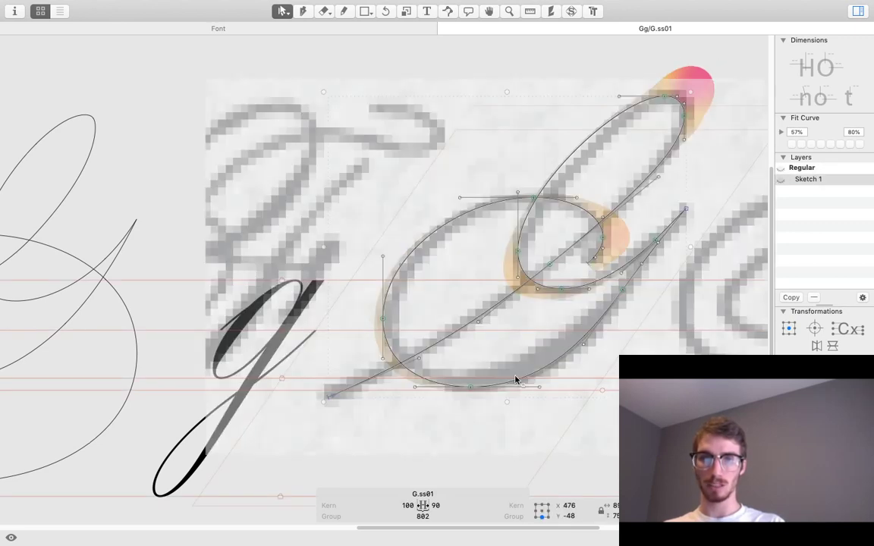
{"action": "key", "text": "space"}
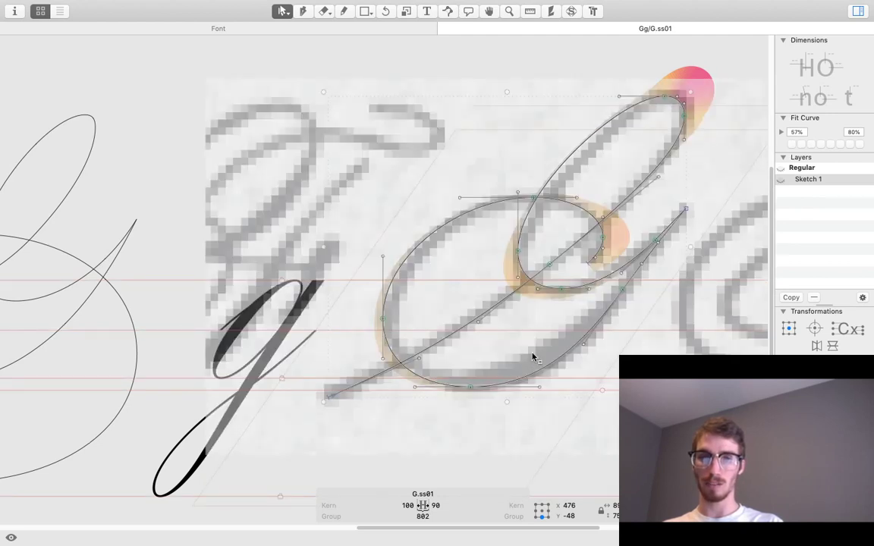
{"action": "key", "text": "space"}
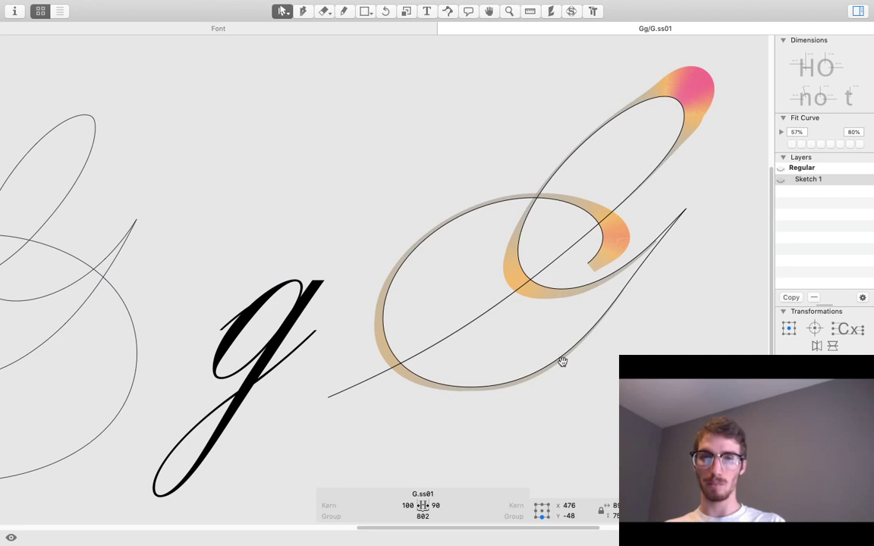
{"action": "left_click", "coordinate": [817, 170]}
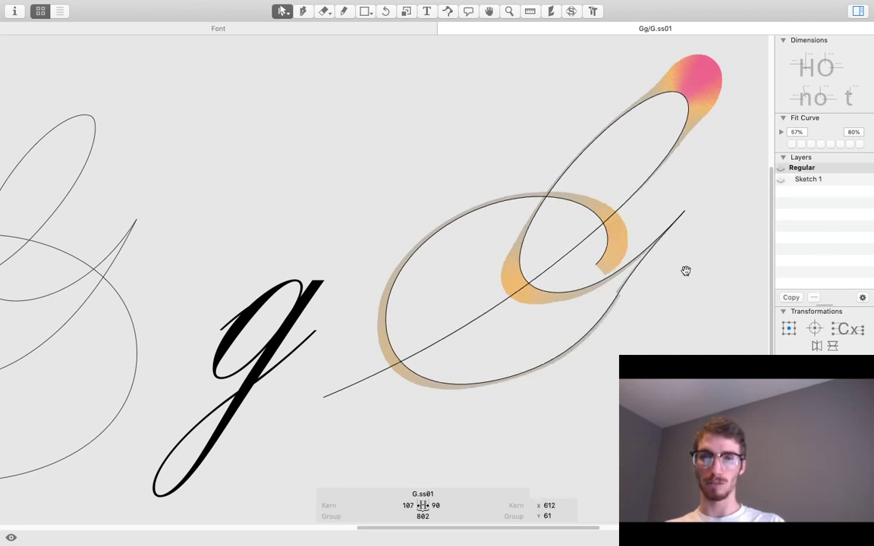
{"action": "left_click", "coordinate": [833, 180]}
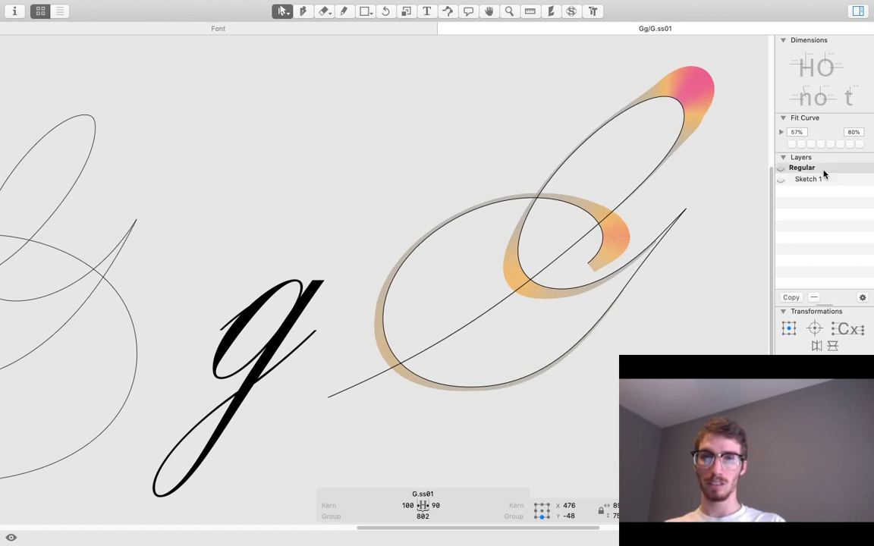
{"action": "left_click", "coordinate": [823, 172]}
{"action": "left_click", "coordinate": [818, 180]}
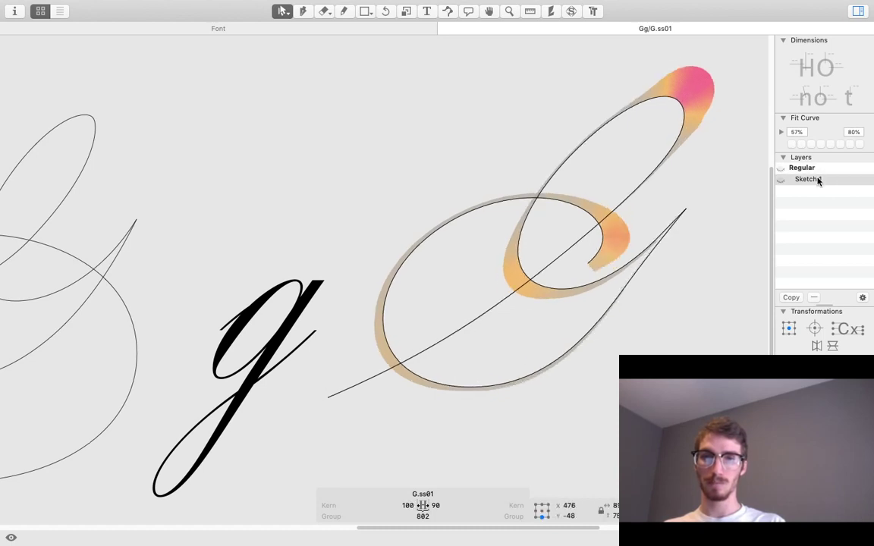
{"action": "left_click", "coordinate": [818, 170]}
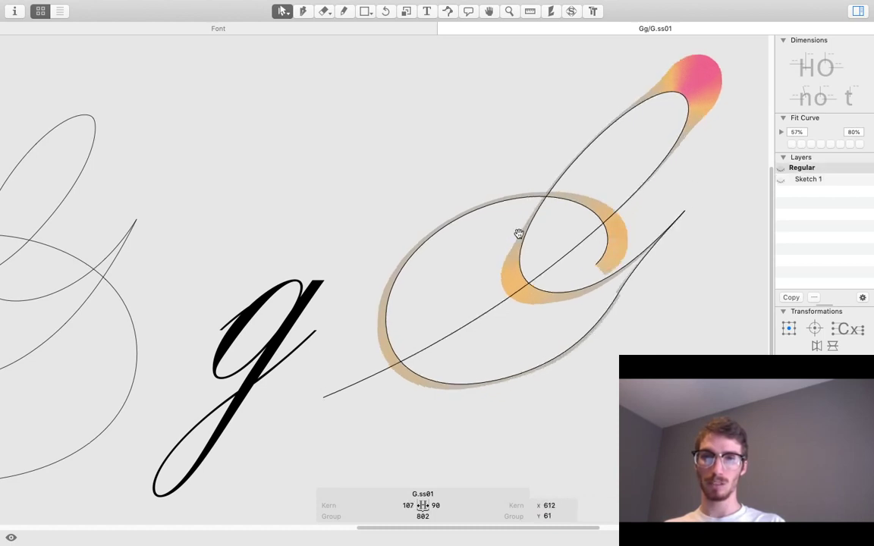
{"action": "left_click", "coordinate": [803, 180]}
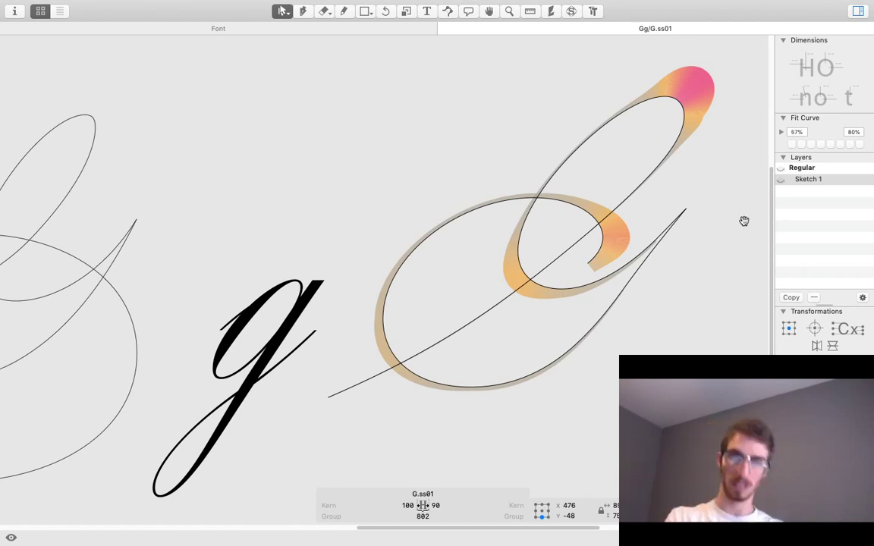
Examine the Sketch 1 outline's nodes and curvature up close against the scanned lettering, around the exit stroke and inner loop.
{"action": "key", "text": "space"}
{"action": "key", "text": "space"}
{"action": "left_click_drag", "start_coordinate": [669, 247], "coordinate": [637, 284]}
{"action": "mouse_move", "coordinate": [625, 317]}
{"action": "left_mouse_down"}
{"action": "mouse_move", "coordinate": [691, 246]}
{"action": "mouse_move", "coordinate": [635, 312]}
{"action": "mouse_move", "coordinate": [636, 305]}
{"action": "left_mouse_up"}
{"action": "key", "text": "super+space"}
{"action": "key", "text": "super+plus"}
{"action": "key", "text": "space"}
{"action": "left_click_drag", "start_coordinate": [525, 283], "coordinate": [418, 269]}
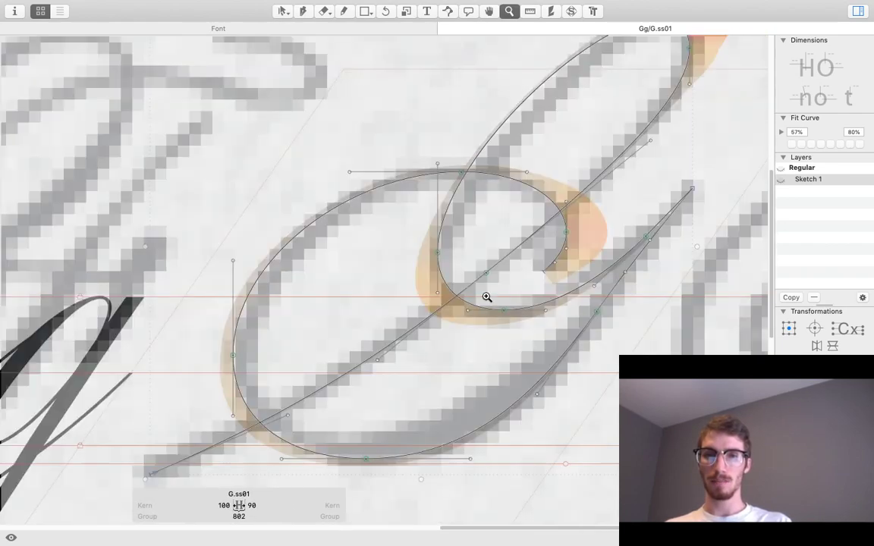
Compare the whole G.ss01 on the Sketch 1 and Regular layers again, in preview and over the scan, ending on Regular.
{"action": "key", "text": "super+minus"}
{"action": "key", "text": "space"}
{"action": "key", "text": "space"}
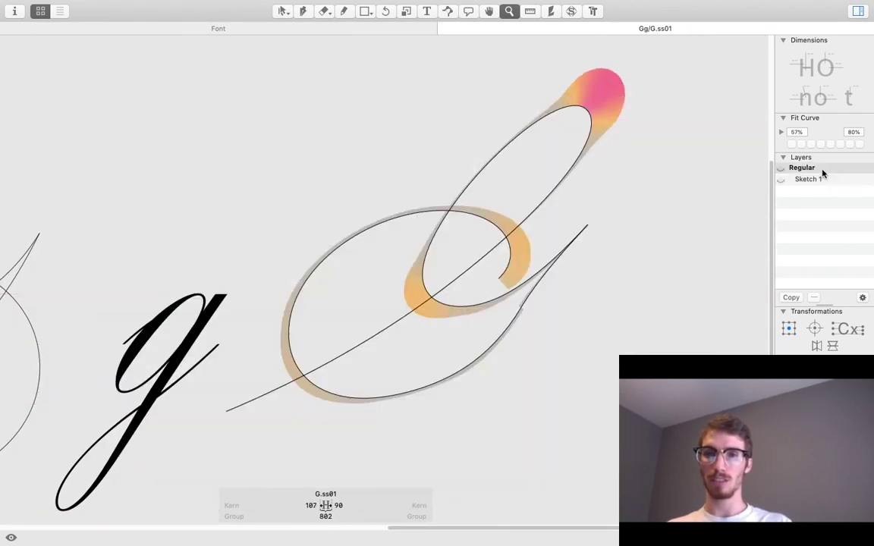
{"action": "left_click", "coordinate": [824, 179]}
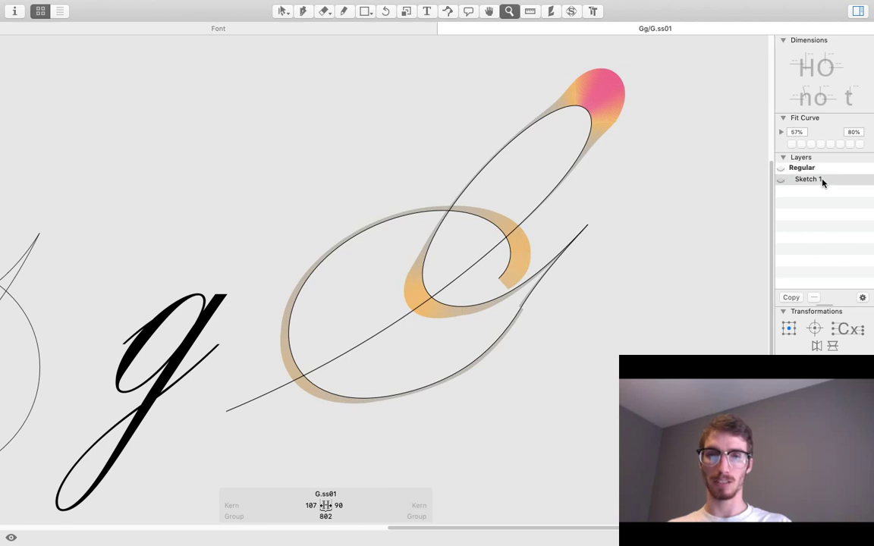
{"action": "left_click", "coordinate": [823, 168]}
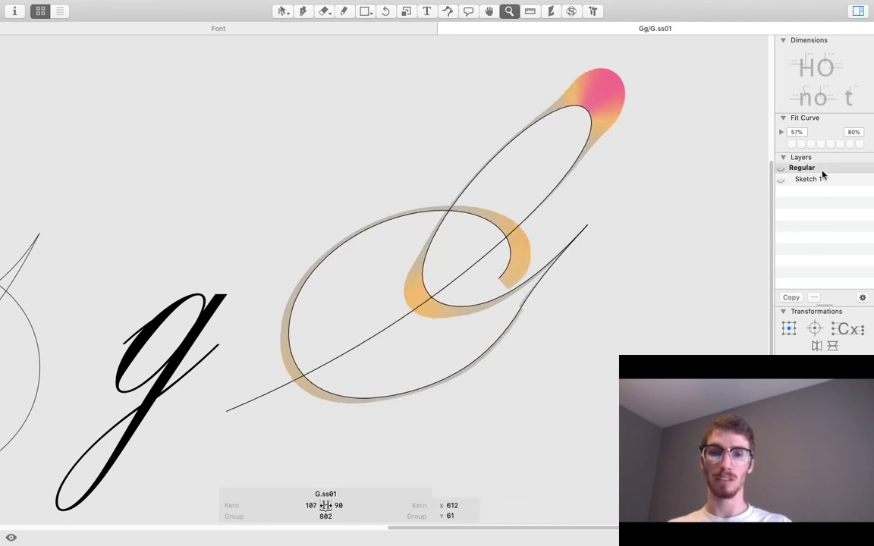
{"action": "left_click", "coordinate": [822, 179]}
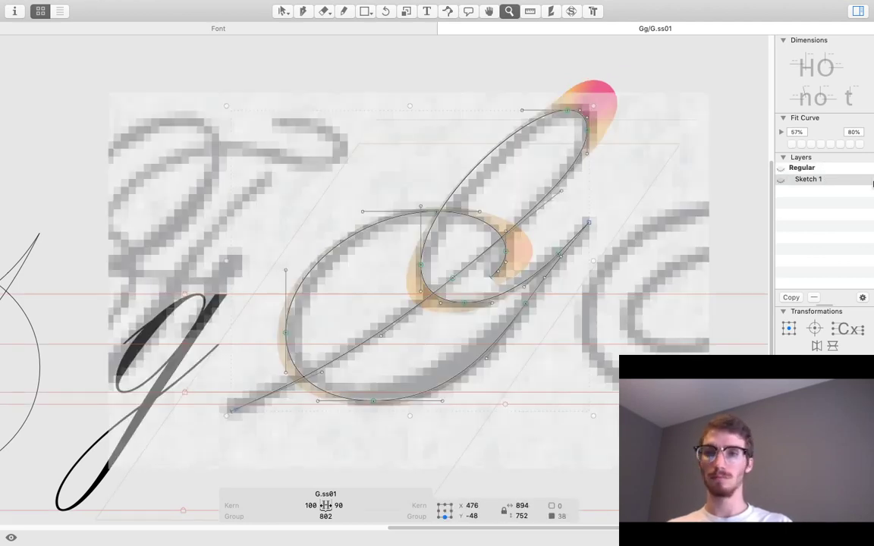
{"action": "left_click", "coordinate": [849, 169]}
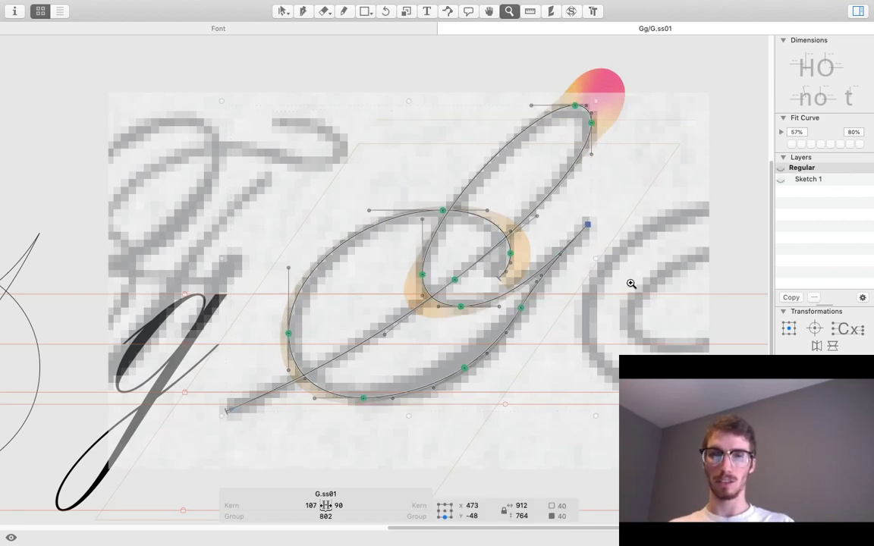
Delete the existing outline of the alternate G in the Regular layer.
{"action": "key", "text": "Delete"}
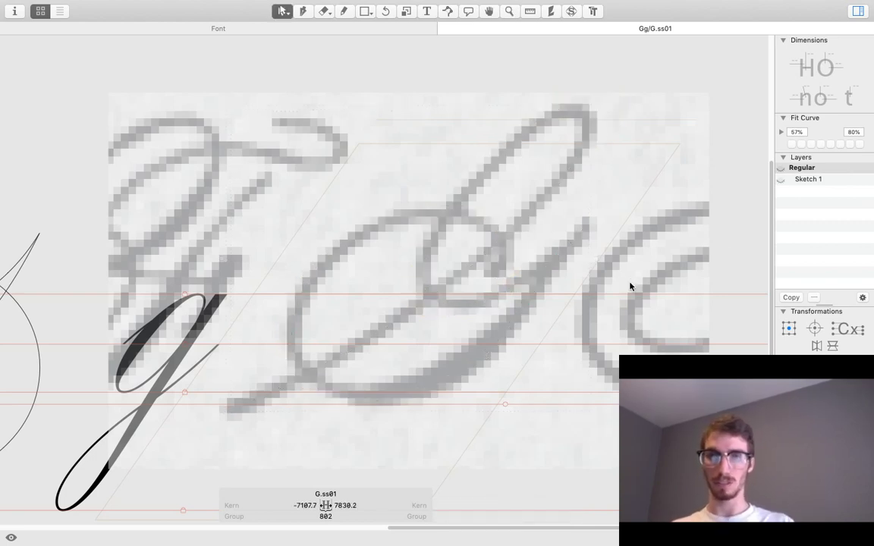
{"action": "left_click", "coordinate": [503, 293], "text": "alt"}
{"action": "left_click", "coordinate": [439, 293]}
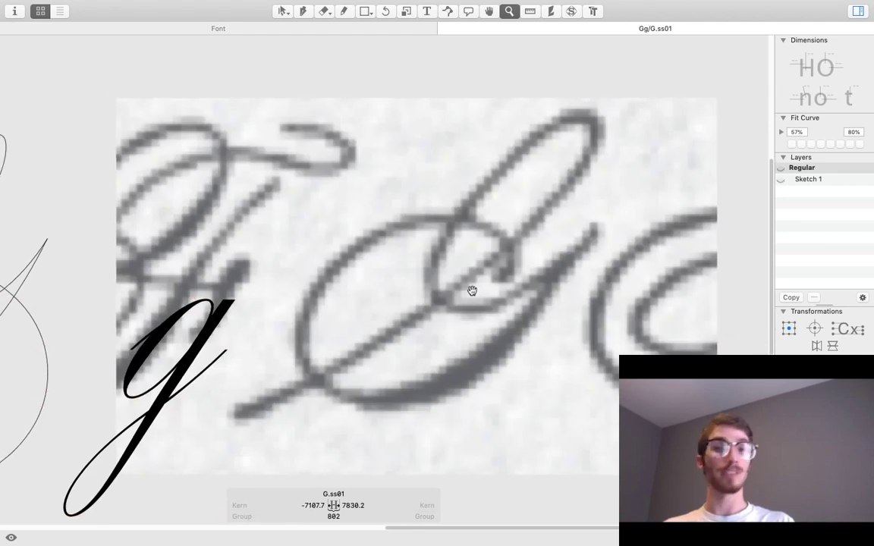
Copy the whole G outline from the Sketch 1 layer into the empty Regular layer.
{"action": "key", "text": "v"}
{"action": "left_click", "coordinate": [824, 181]}
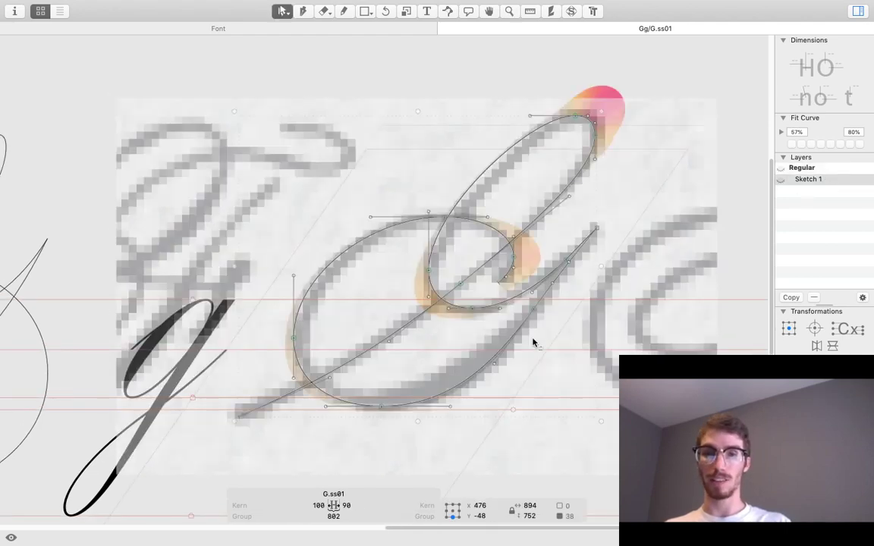
{"action": "key", "text": "z"}
{"action": "left_click", "coordinate": [447, 345]}
{"action": "left_click", "coordinate": [475, 351], "text": "alt"}
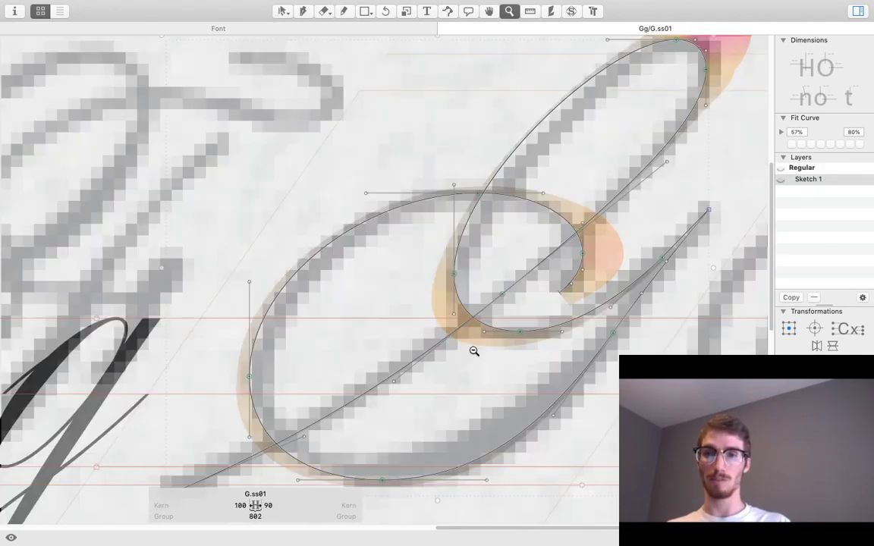
{"action": "key", "text": "super+a"}
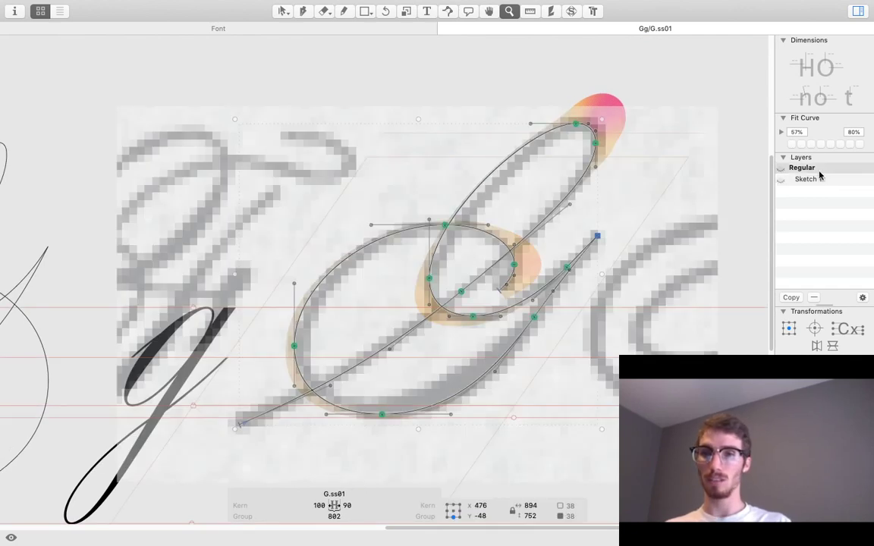
{"action": "key", "text": "Delete"}
{"action": "key", "text": "super+shift+c"}
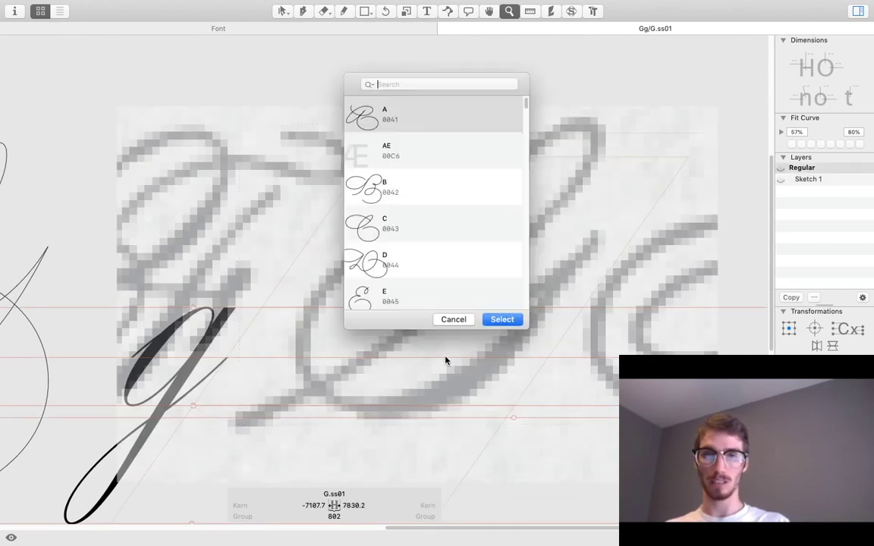
{"action": "left_click", "coordinate": [468, 322]}
{"action": "key", "text": "super+z"}
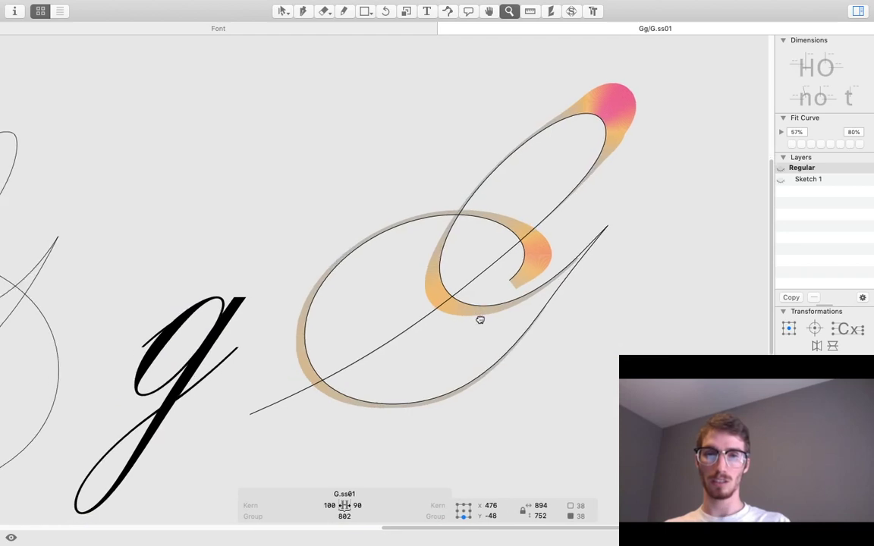
{"action": "left_click", "coordinate": [412, 334]}
{"action": "left_click_drag", "start_coordinate": [449, 327], "coordinate": [447, 322]}
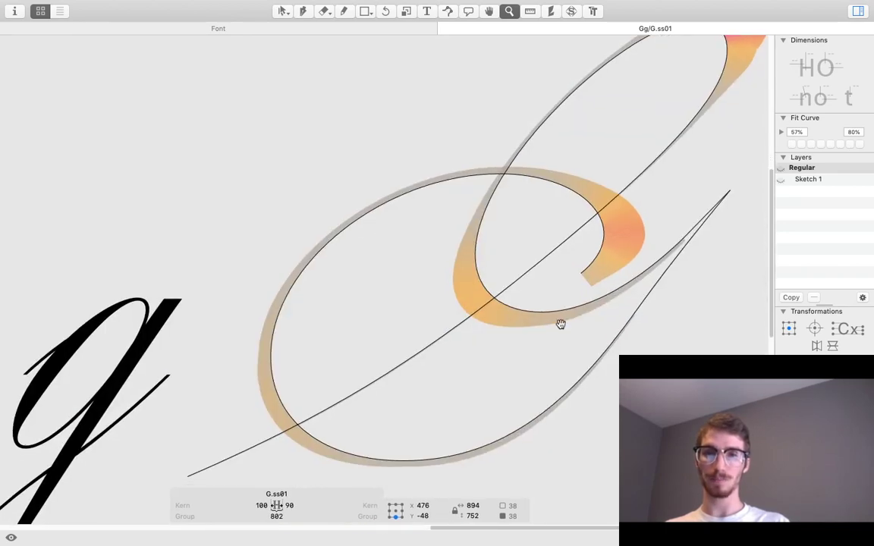
{"action": "left_click", "coordinate": [508, 331]}
{"action": "left_click", "coordinate": [508, 331], "text": "alt"}
{"action": "key", "text": "t"}
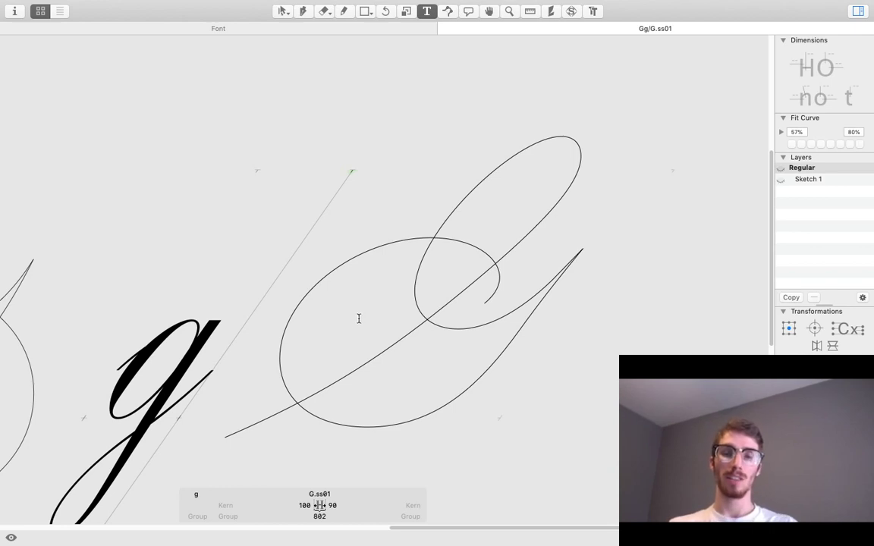
Check the Regular master's metrics and its vertical and horizontal stem fields in the font info, without changing them.
{"action": "key", "text": "super+i"}
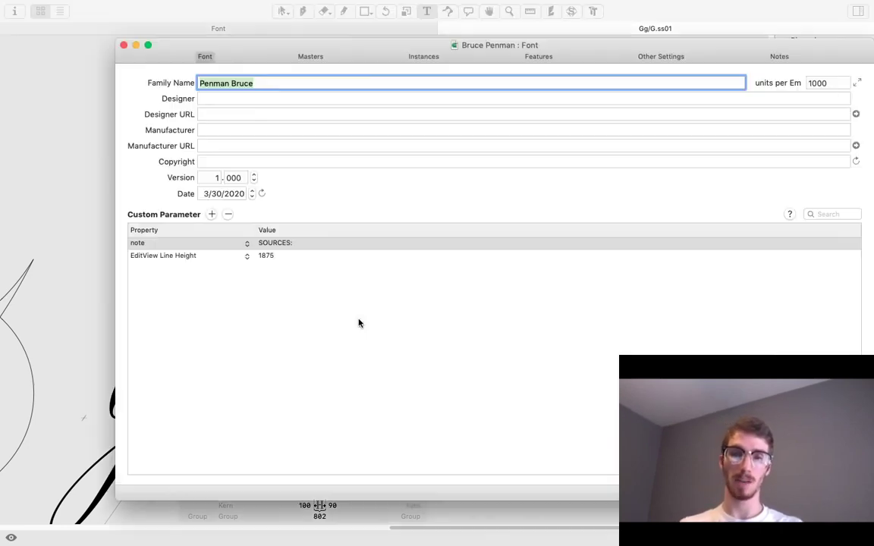
{"action": "left_click", "coordinate": [303, 59]}
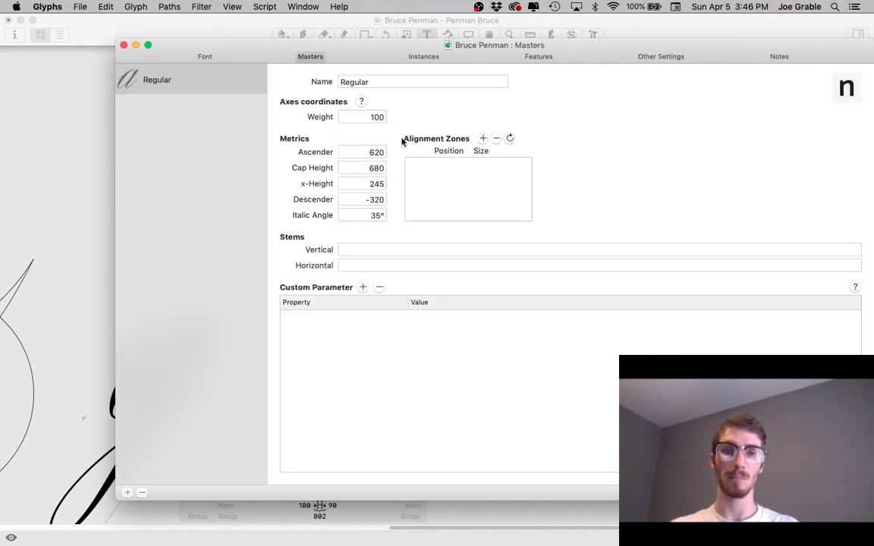
{"action": "left_click", "coordinate": [352, 254]}
{"action": "key", "text": "Tab"}
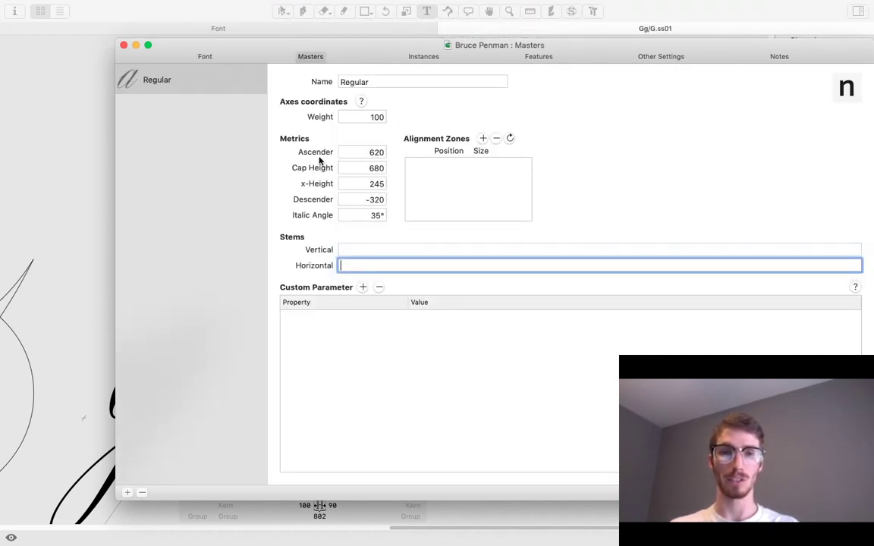
{"action": "left_click", "coordinate": [124, 44]}
Open the lowercase g beside the G for outline editing, focusing on its bowl and upper stem.
{"action": "double_click", "coordinate": [182, 354]}
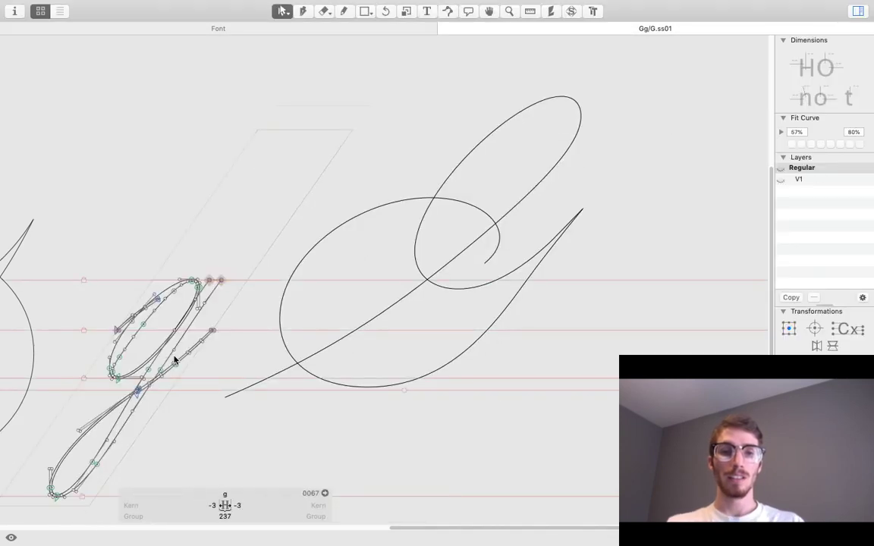
{"action": "key", "text": "z"}
{"action": "key", "text": "super+plus"}
{"action": "left_click_drag", "start_coordinate": [444, 266], "coordinate": [530, 230]}
{"action": "key", "text": "super+plus"}
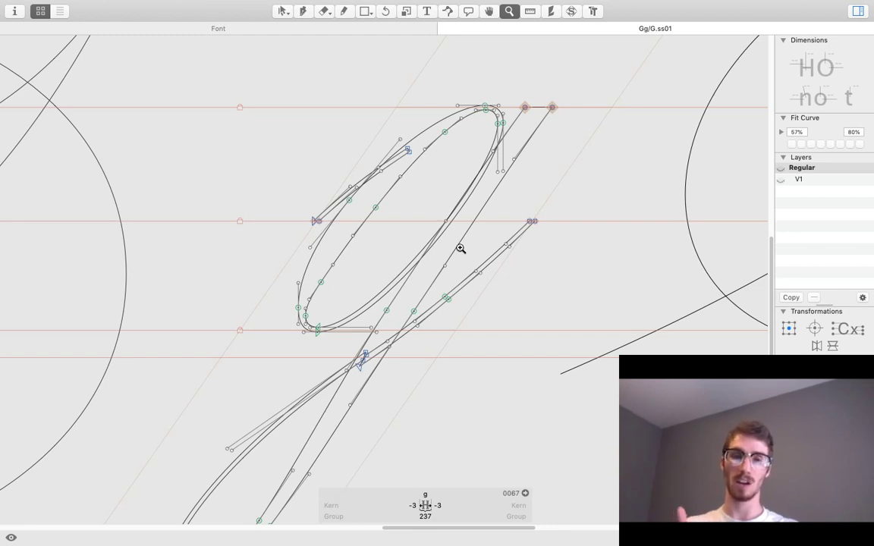
{"action": "scroll", "coordinate": [466, 252], "scroll_direction": "up", "scroll_amount": 2}
{"action": "scroll", "coordinate": [465, 252], "scroll_direction": "right", "scroll_amount": 2}
{"action": "key", "text": "v"}
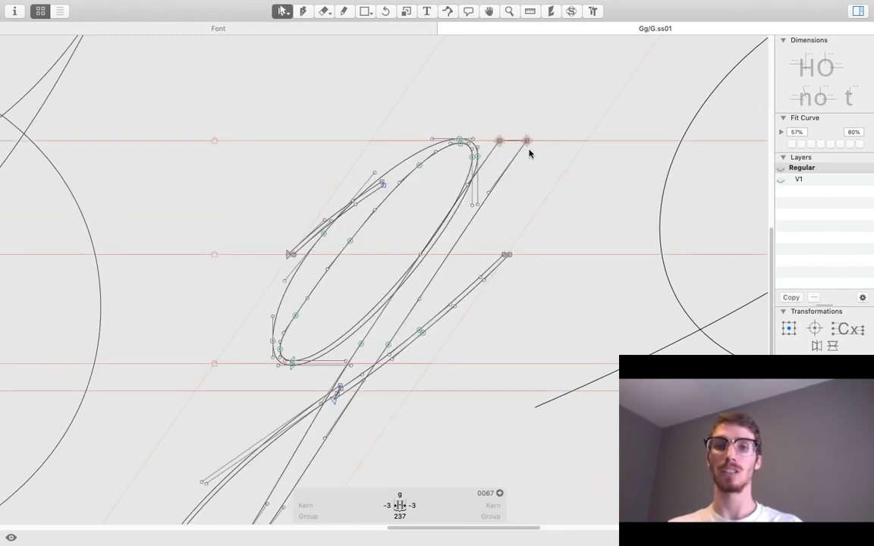
Try moving the g's stem contour about 130 units right of the bowl, preview the separated shapes, and undo the move.
{"action": "mouse_move", "coordinate": [488, 126]}
{"action": "left_mouse_down"}
{"action": "mouse_move", "coordinate": [511, 146]}
{"action": "mouse_move", "coordinate": [642, 144]}
{"action": "left_mouse_up"}
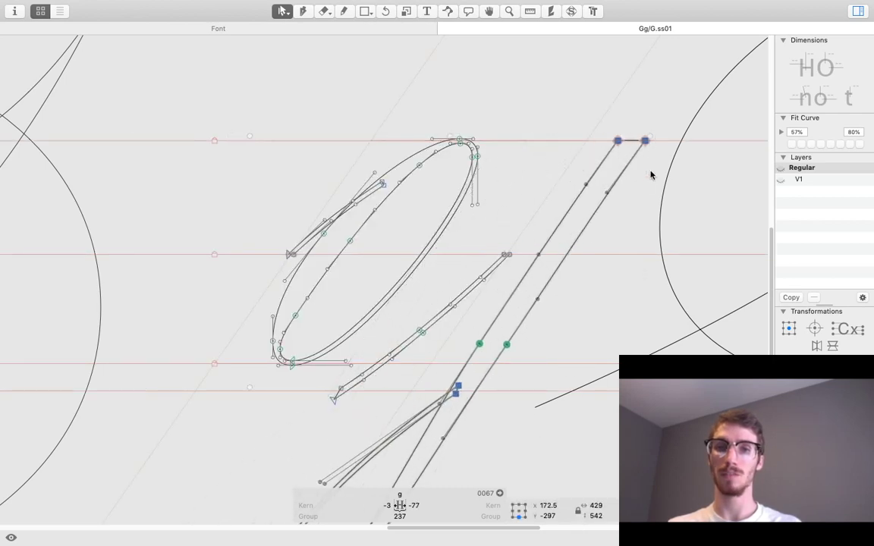
{"action": "key", "text": "space"}
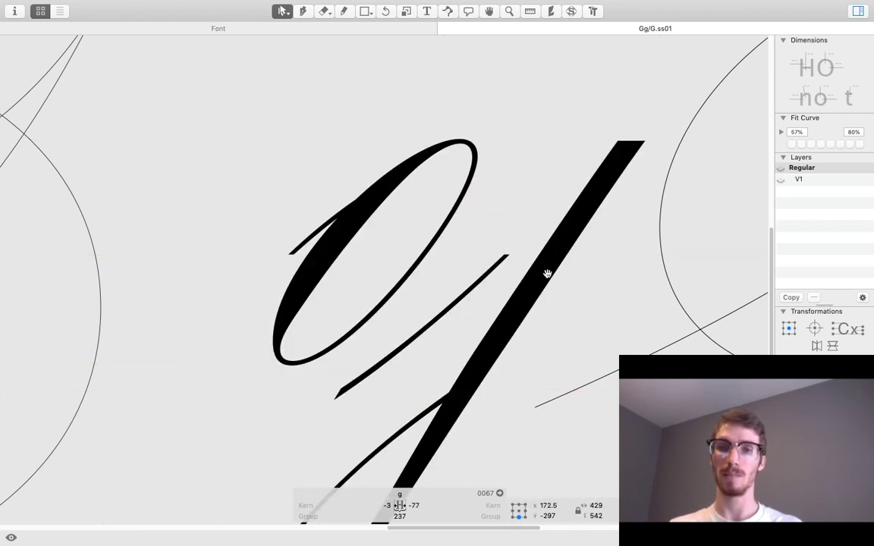
{"action": "key", "text": "super+z"}
{"action": "key", "text": "super+plus"}
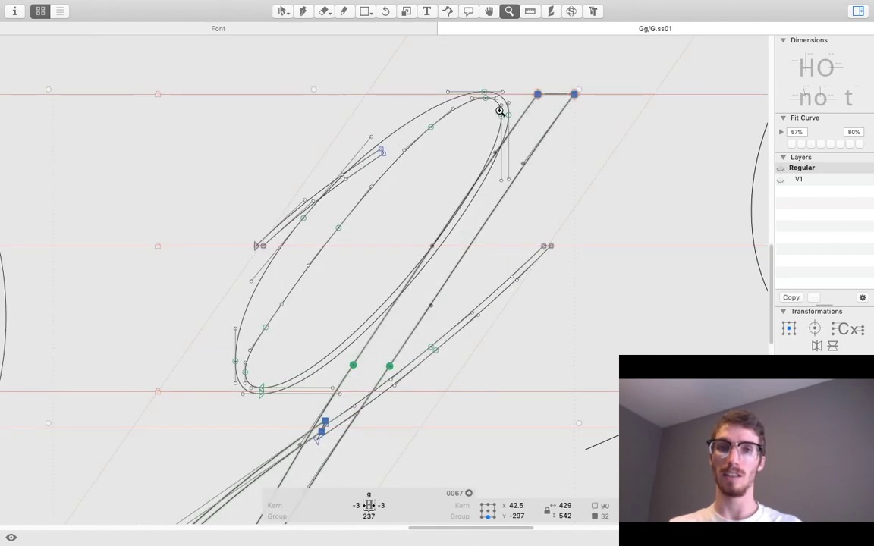
Try moving the nodes on the upper-right curve of the g's bowl, undo the move, and preview the letter.
{"action": "key", "text": "space"}
{"action": "mouse_move", "coordinate": [501, 112]}
{"action": "left_mouse_down"}
{"action": "mouse_move", "coordinate": [482, 152]}
{"action": "mouse_move", "coordinate": [464, 160]}
{"action": "mouse_move", "coordinate": [537, 104]}
{"action": "mouse_move", "coordinate": [669, 152]}
{"action": "mouse_move", "coordinate": [687, 207]}
{"action": "left_mouse_up"}
{"action": "key", "text": "space"}
{"action": "key", "text": "space"}
{"action": "key", "text": "super+z"}
{"action": "key", "text": "space"}
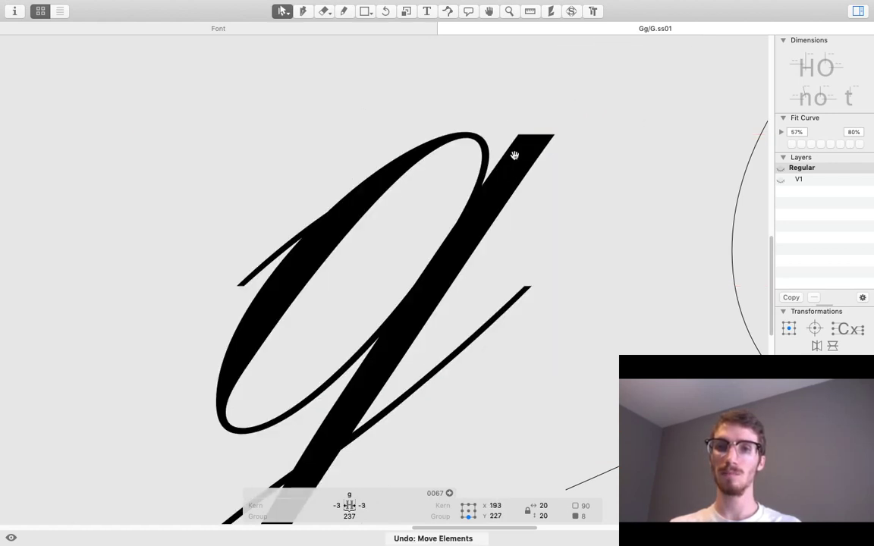
{"action": "key", "text": "space"}
{"action": "key", "text": "space"}
{"action": "key", "text": "space"}
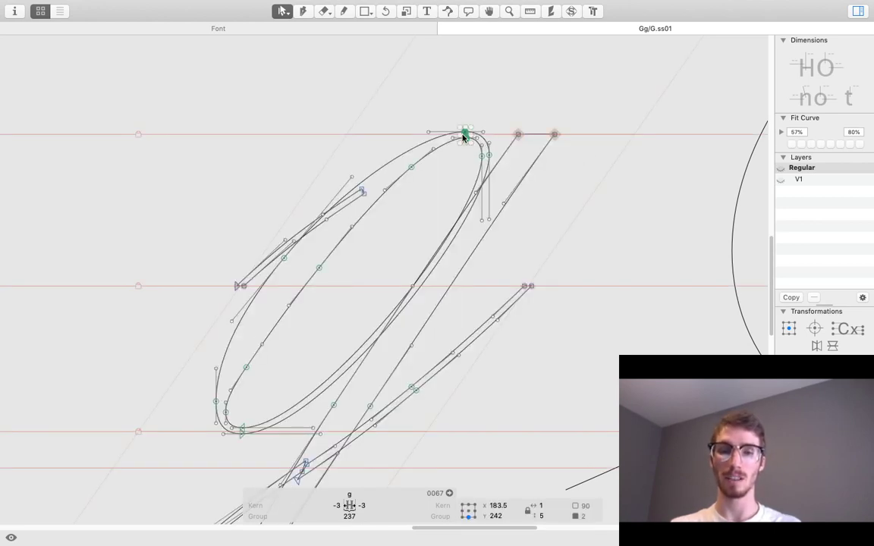
Try shifting the stem contour about 117 units right, clear of the bowl, preview it, and undo the shift.
{"action": "double_click", "coordinate": [554, 134]}
{"action": "left_click_drag", "start_coordinate": [554, 136], "coordinate": [694, 136]}
{"action": "key", "text": "space"}
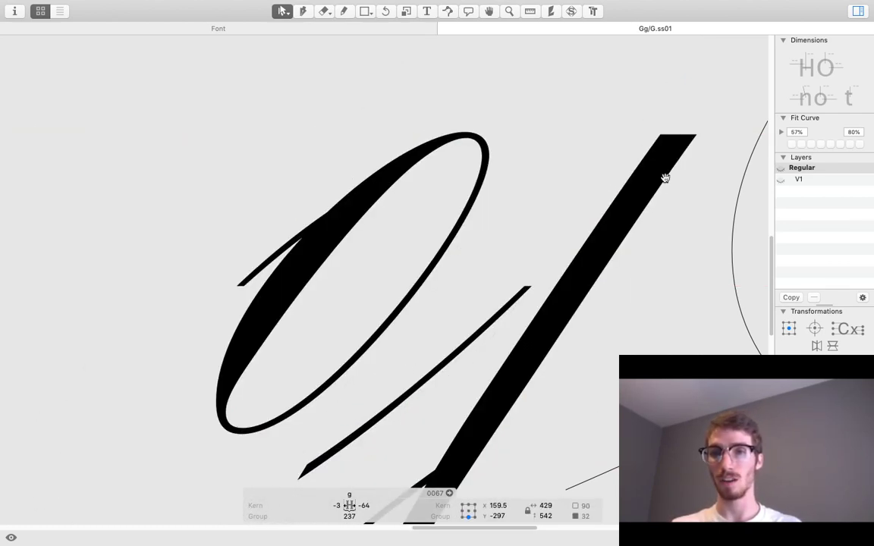
{"action": "key", "text": "super+z"}
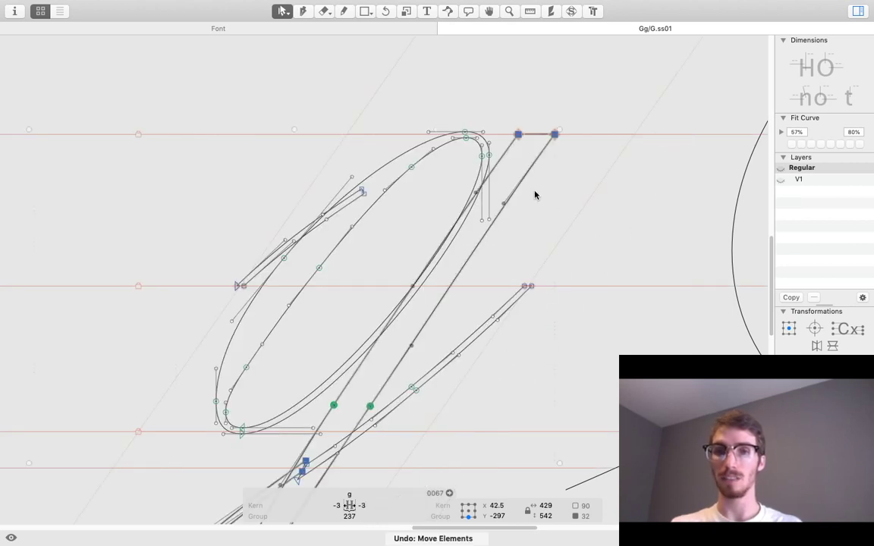
Add three nodes to the left edge of the g's stem: one at each end of its overlap with the bowl and one between.
{"action": "left_click", "coordinate": [477, 236]}
{"action": "key", "text": "z"}
{"action": "left_click", "coordinate": [441, 265]}
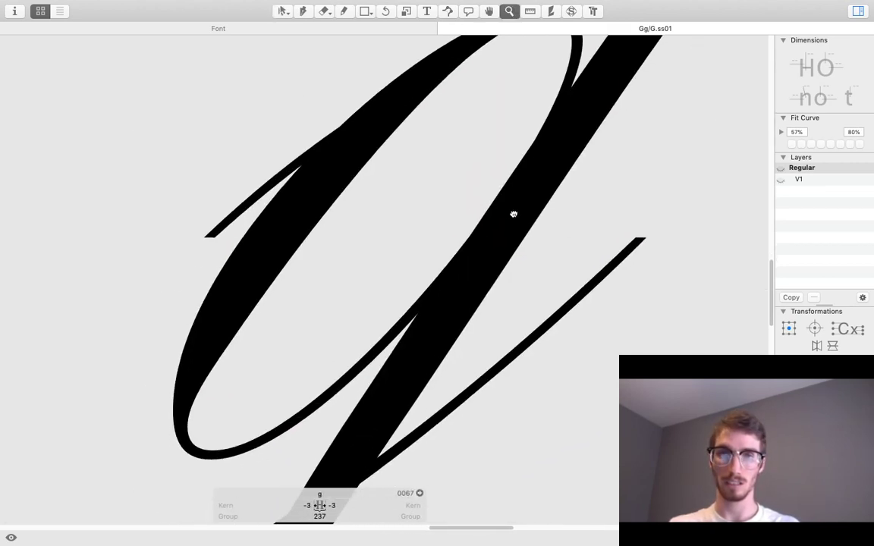
{"action": "left_click", "coordinate": [512, 211]}
{"action": "key", "text": "p"}
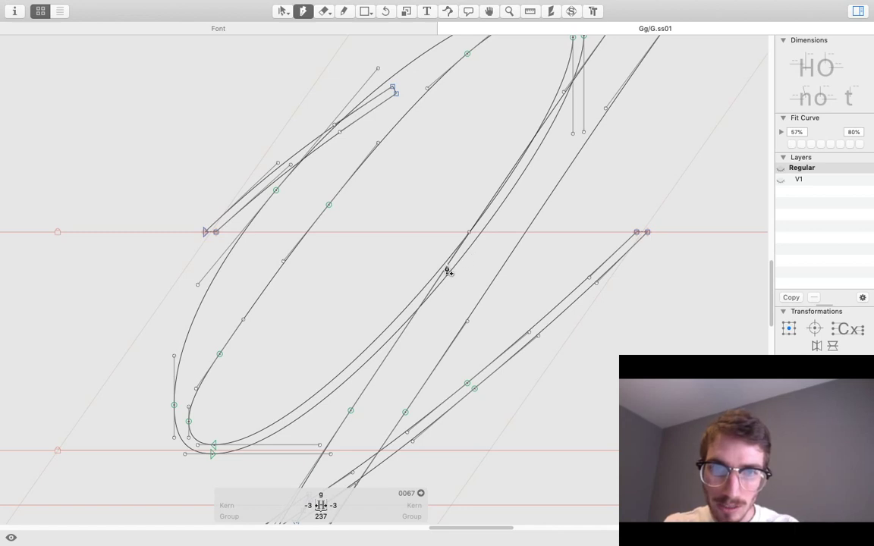
{"action": "left_click", "coordinate": [446, 269]}
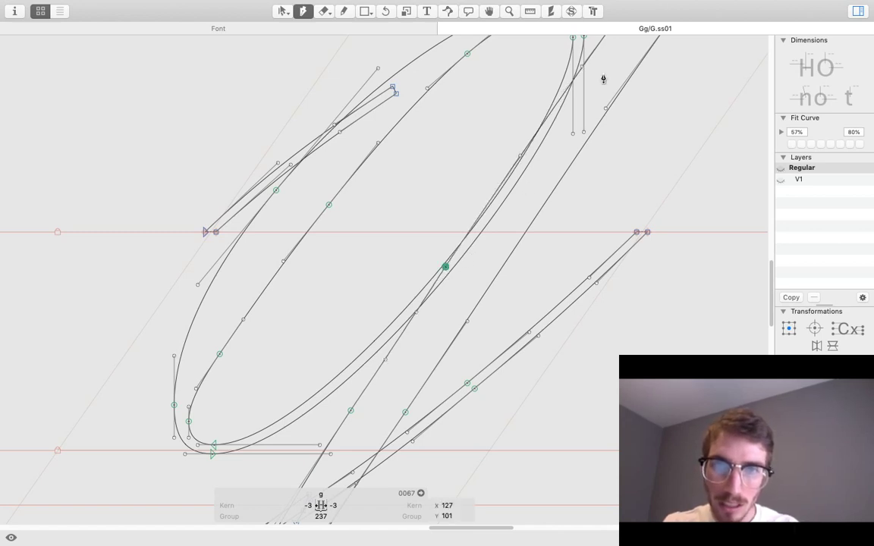
{"action": "left_click", "coordinate": [559, 101]}
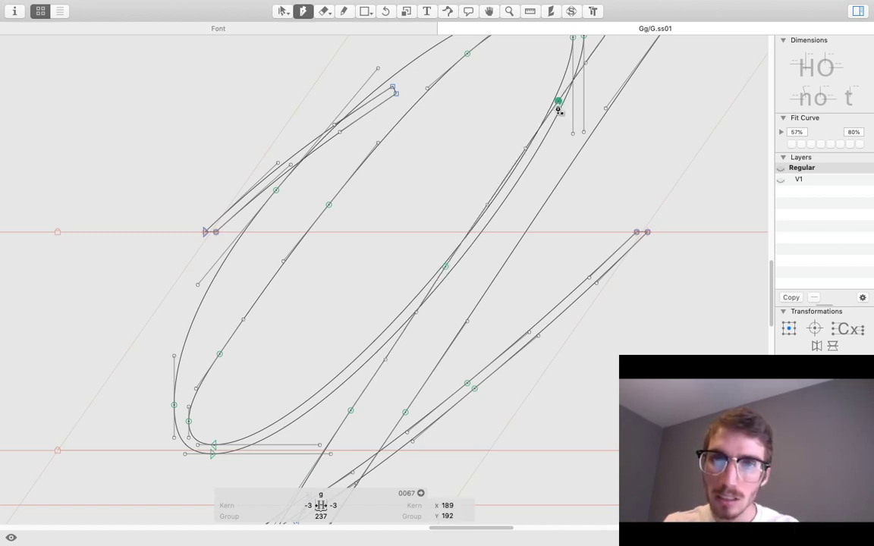
{"action": "left_click", "coordinate": [506, 180]}
{"action": "key", "text": "a"}
{"action": "left_click", "coordinate": [512, 185]}
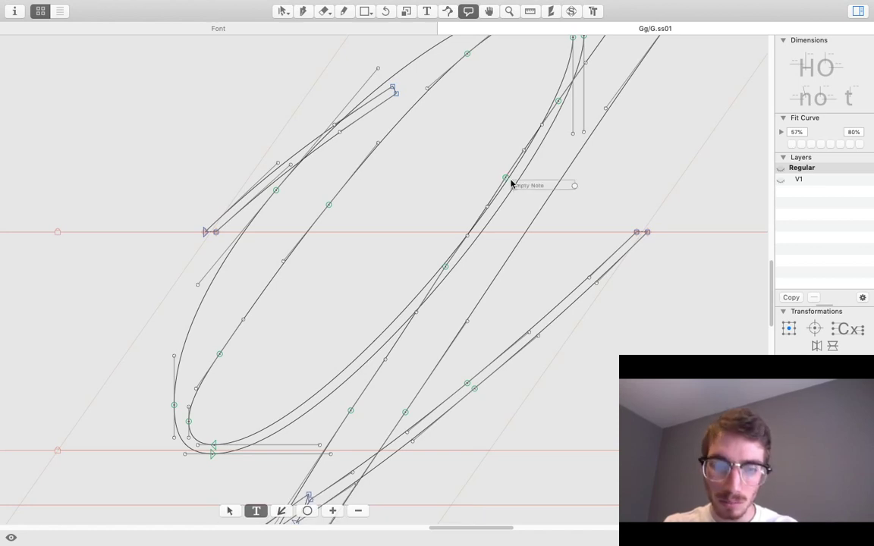
{"action": "key", "text": "super+z"}
Shift the middle new node right into the bowl's stroke and convert the two outer new nodes to corner points.
{"action": "key", "text": "v"}
{"action": "left_click", "coordinate": [512, 184]}
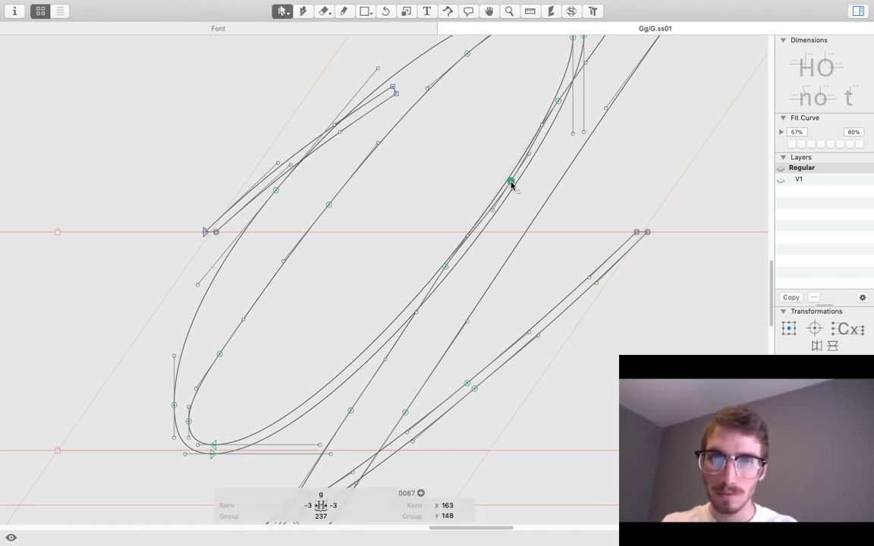
{"action": "left_click", "coordinate": [446, 268]}
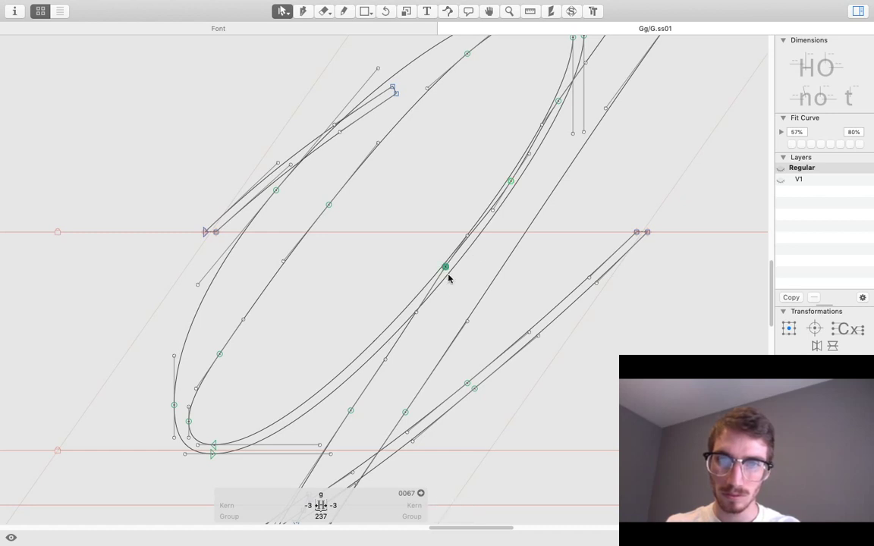
{"action": "left_click", "coordinate": [558, 101]}
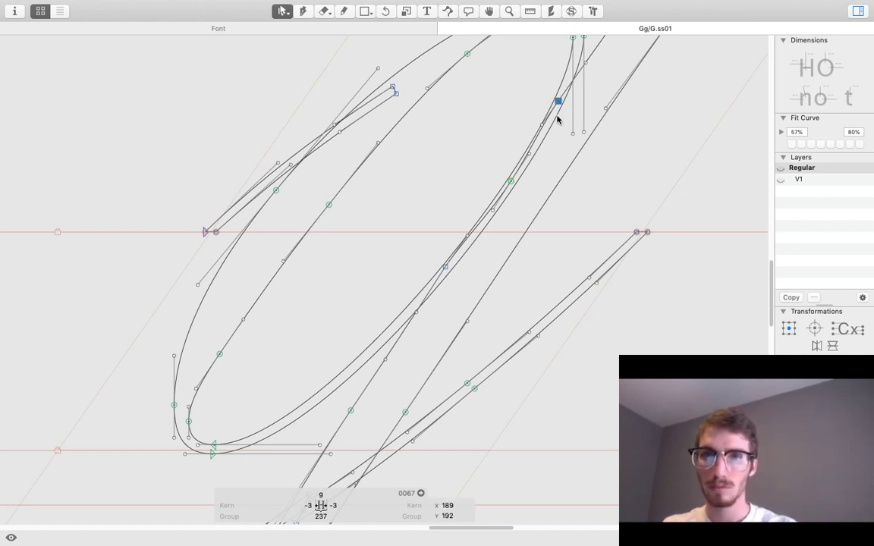
Nudge the handles next to both corner nodes right and down to keep the stem edge inside the bowl stroke, and preview the join.
{"action": "left_click", "coordinate": [468, 237], "text": "shift"}
{"action": "key", "text": "Right"}
{"action": "key", "text": "Right"}
{"action": "key", "text": "Down"}
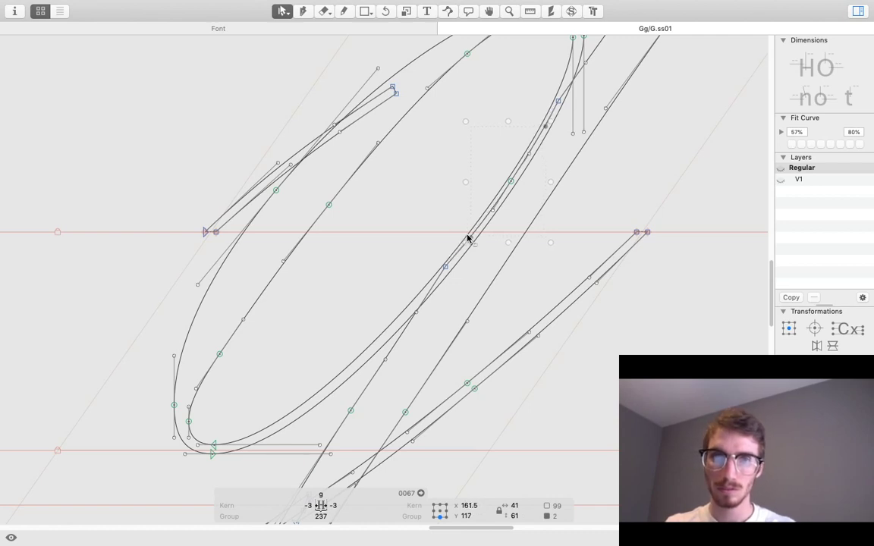
{"action": "key", "text": "Down"}
{"action": "left_click", "coordinate": [569, 186]}
{"action": "key", "text": "space"}
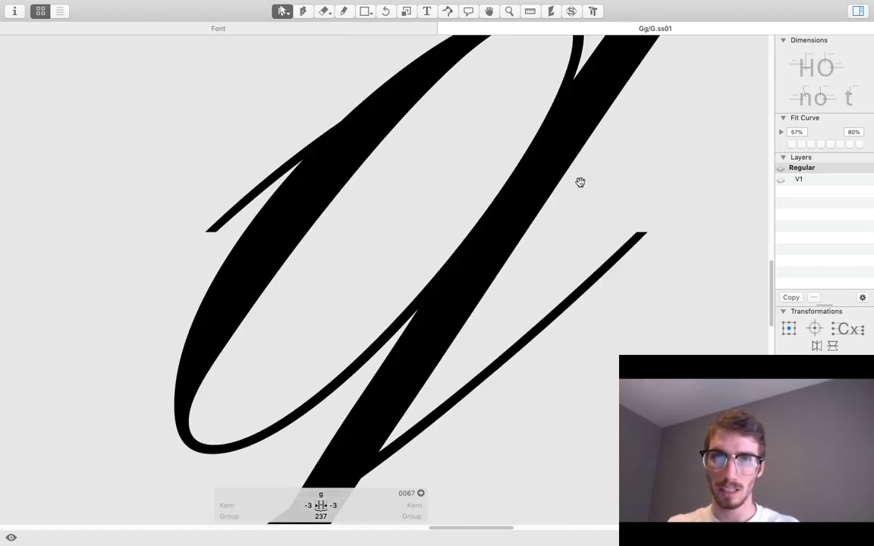
Select the entire bowl contour of the g and move it about 16 units left to expose the stem's inner edge.
{"action": "left_click", "coordinate": [528, 140], "text": "super"}
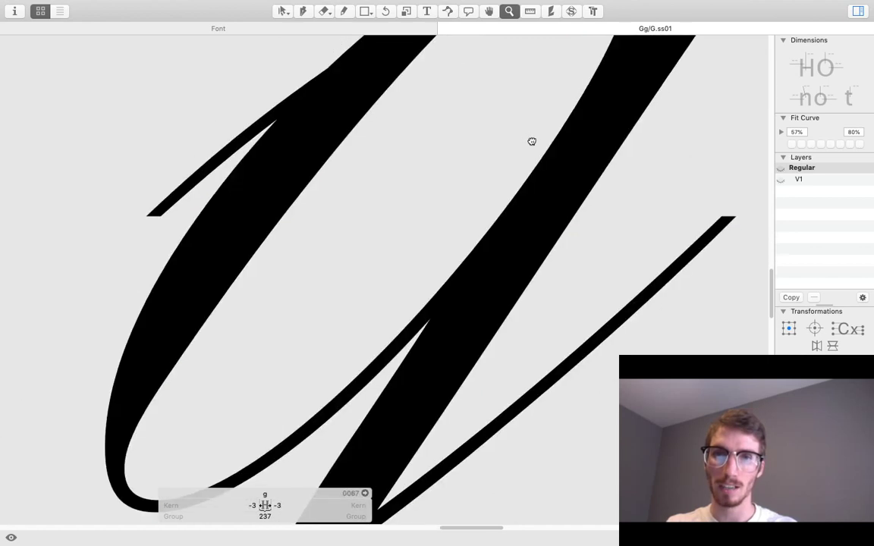
{"action": "left_click_drag", "start_coordinate": [531, 141], "coordinate": [549, 129]}
{"action": "double_click", "coordinate": [407, 346]}
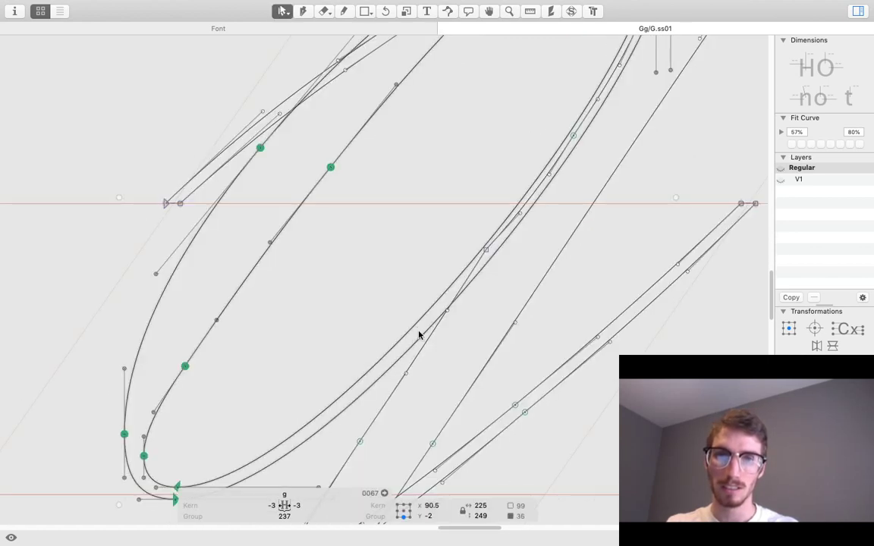
{"action": "left_click_drag", "start_coordinate": [186, 368], "coordinate": [161, 365]}
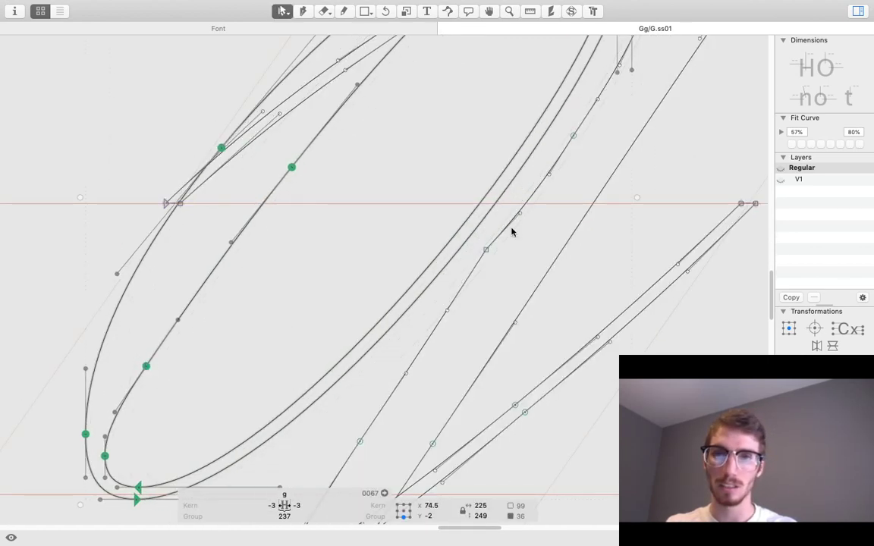
Undo the g's last bowl move and preview the join between bowl and stem.
{"action": "key", "text": "space"}
{"action": "left_click_drag", "start_coordinate": [670, 263], "coordinate": [672, 262]}
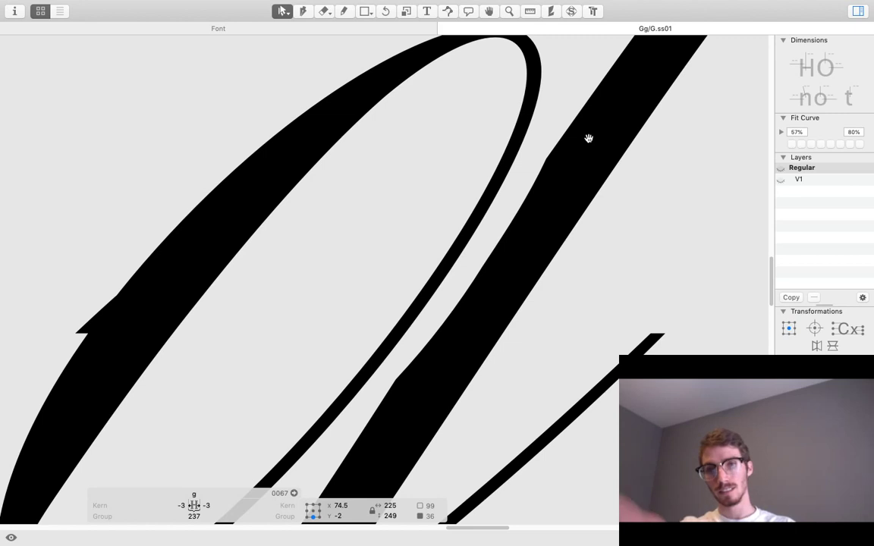
{"action": "key", "text": "super+z"}
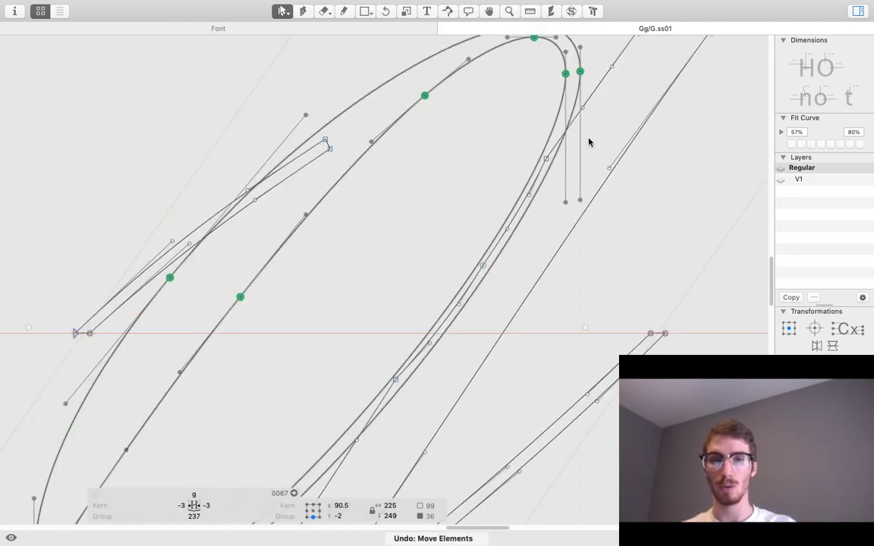
{"action": "key", "text": "space"}
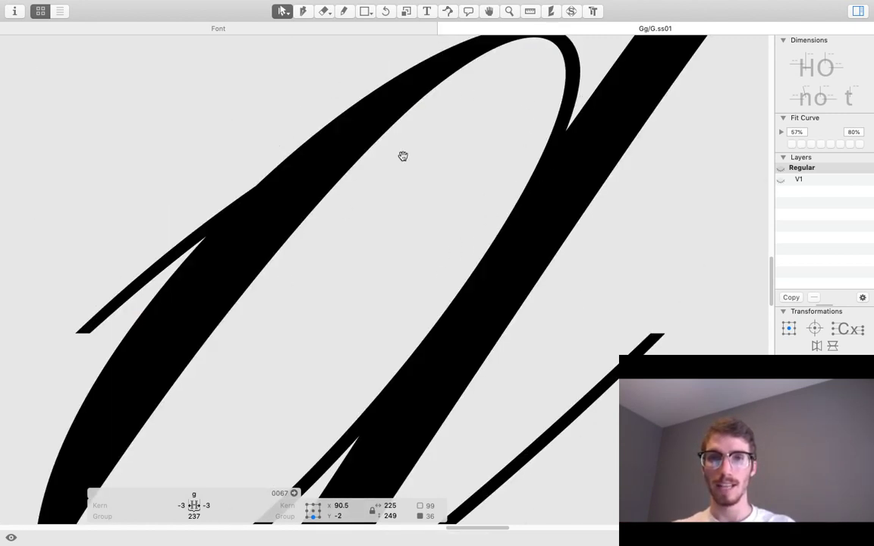
Preview the whole lowercase g at progressively smaller sizes to check its stem and bowl.
{"action": "key", "text": "z"}
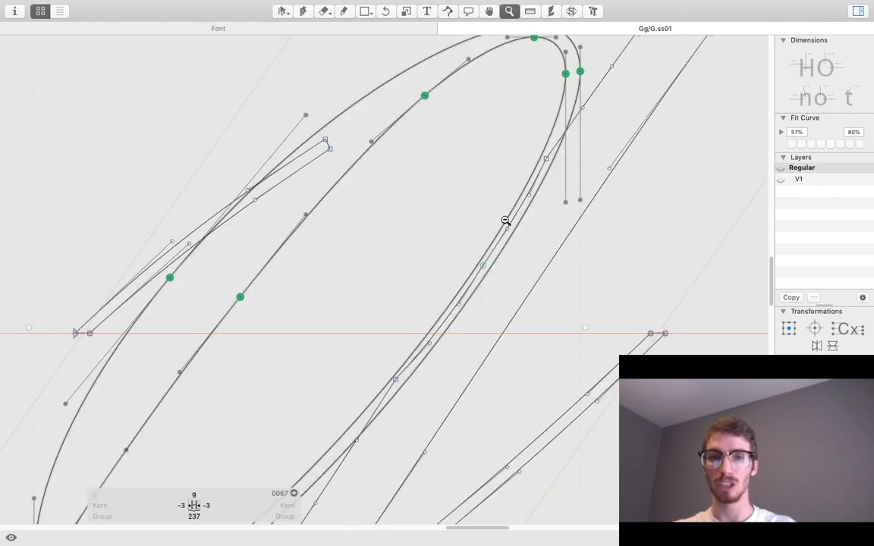
{"action": "left_click", "coordinate": [535, 247], "text": "alt"}
{"action": "key", "text": "space"}
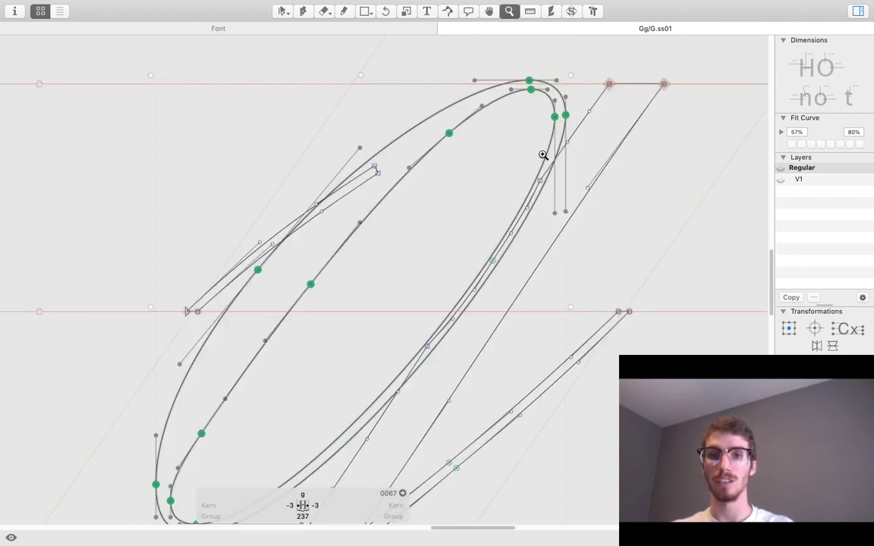
{"action": "key", "text": "space"}
{"action": "left_click", "coordinate": [435, 342], "text": "alt"}
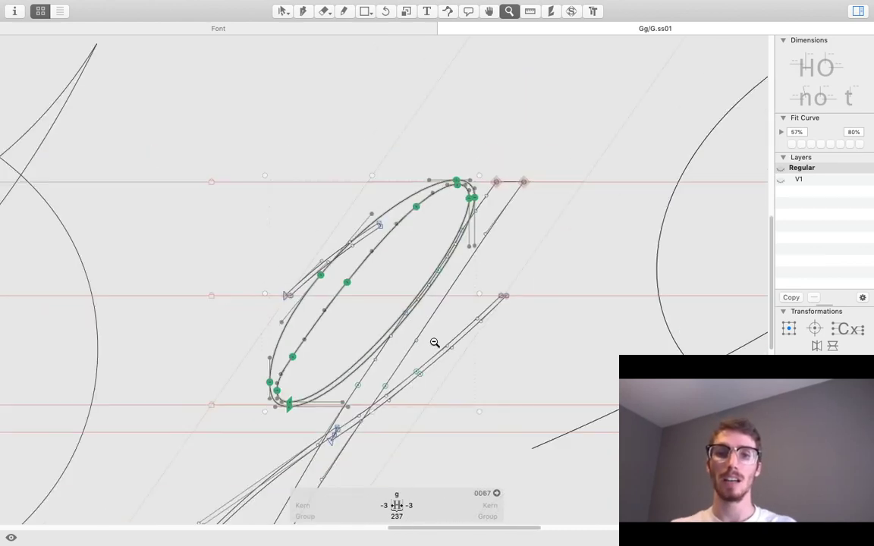
{"action": "key", "text": "space"}
{"action": "left_click", "coordinate": [383, 351], "text": "alt"}
{"action": "key", "text": "space"}
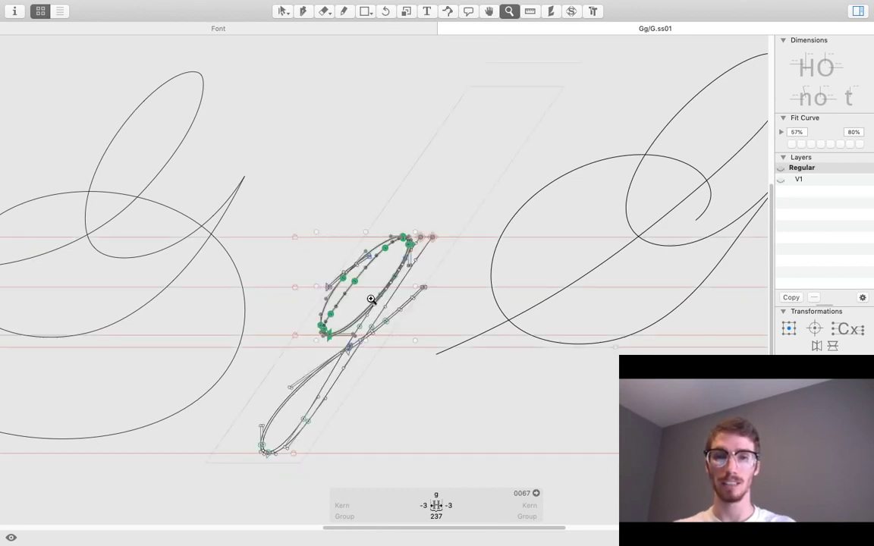
{"action": "key", "text": "t"}
{"action": "key", "text": "space"}
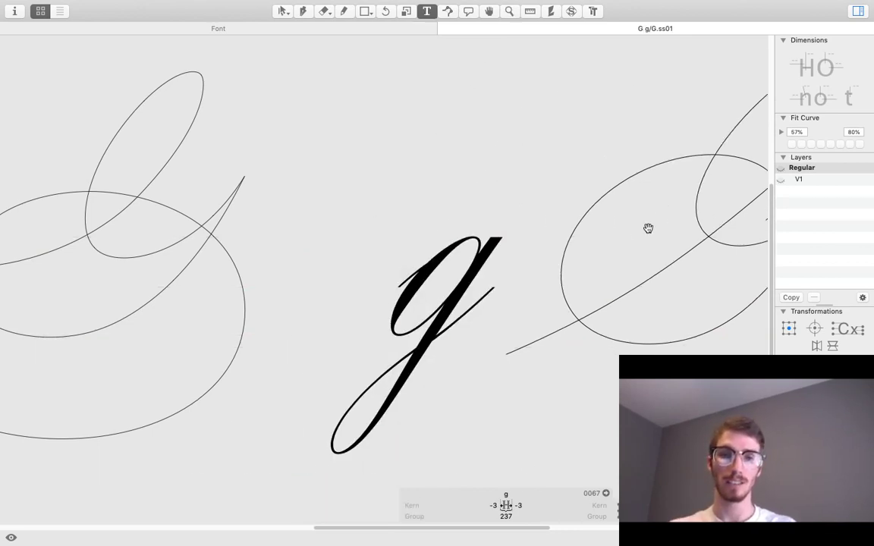
{"action": "key", "text": "Escape"}
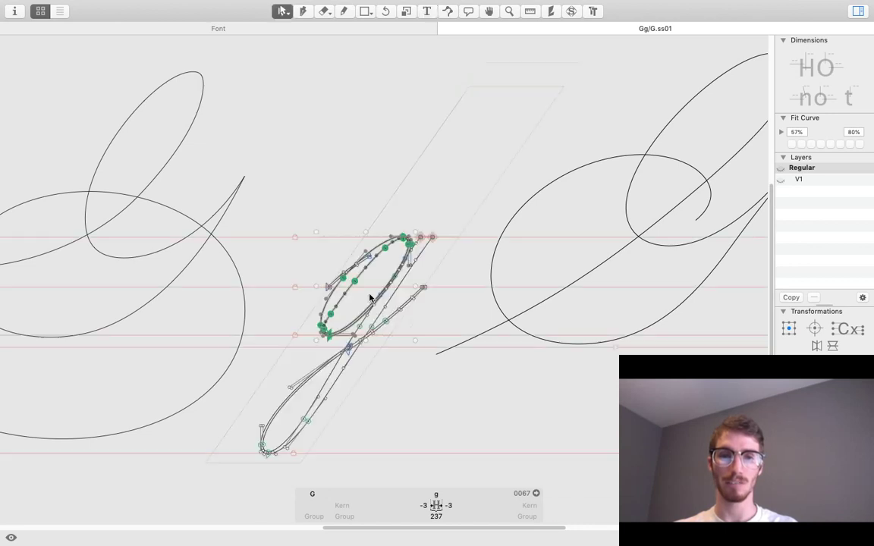
Open the alternate G (G.ss01) for node editing, with its outline framed over the scanned sketch.
{"action": "key", "text": "space"}
{"action": "left_click_drag", "start_coordinate": [420, 273], "coordinate": [407, 242]}
{"action": "left_click_drag", "start_coordinate": [657, 245], "coordinate": [612, 297]}
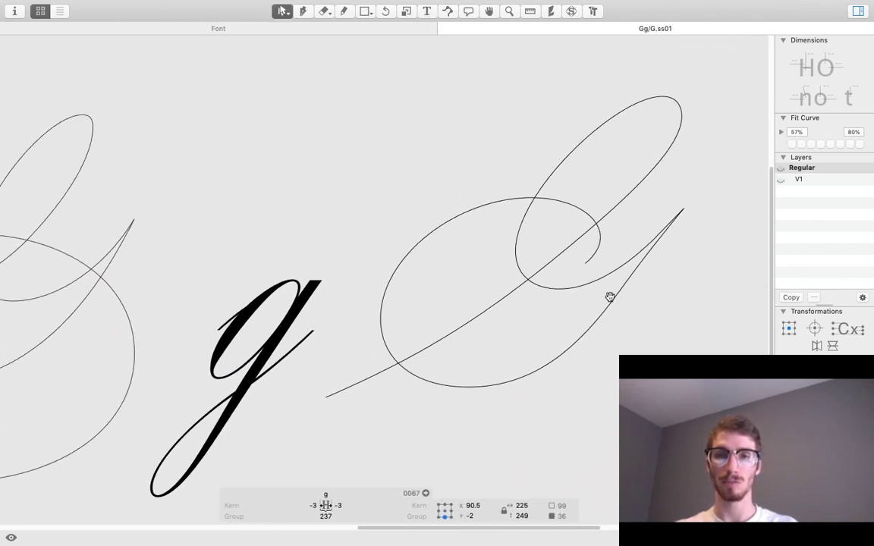
{"action": "key", "text": "t"}
{"action": "double_click", "coordinate": [464, 266]}
{"action": "key", "text": "space"}
{"action": "left_click_drag", "start_coordinate": [656, 257], "coordinate": [599, 231]}
{"action": "key", "text": "z"}
{"action": "left_click", "coordinate": [428, 279]}
{"action": "key", "text": "space"}
{"action": "left_click_drag", "start_coordinate": [526, 256], "coordinate": [468, 314]}
{"action": "left_click", "coordinate": [466, 315], "text": "alt"}
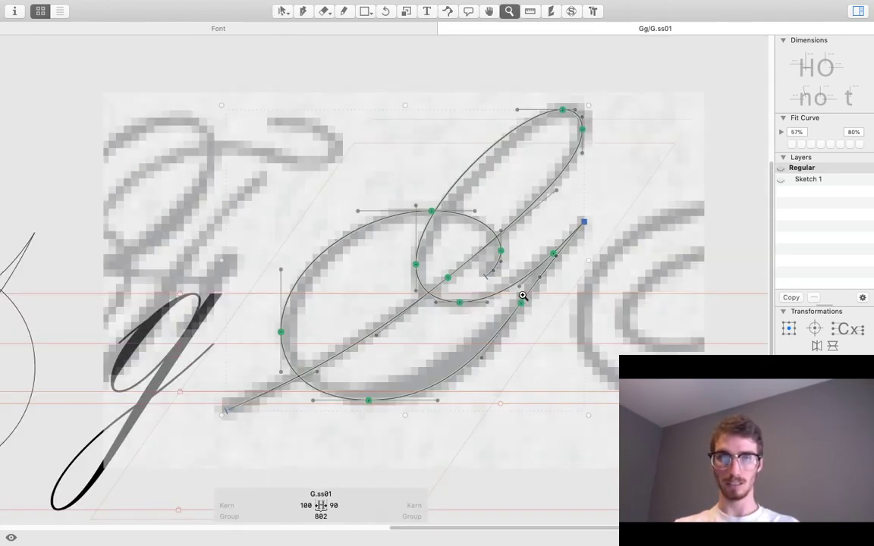
{"action": "key", "text": "space"}
{"action": "left_click_drag", "start_coordinate": [523, 296], "coordinate": [545, 300]}
{"action": "left_click", "coordinate": [462, 298]}
{"action": "key", "text": "space"}
{"action": "left_click_drag", "start_coordinate": [462, 299], "coordinate": [482, 255]}
{"action": "key", "text": "v"}
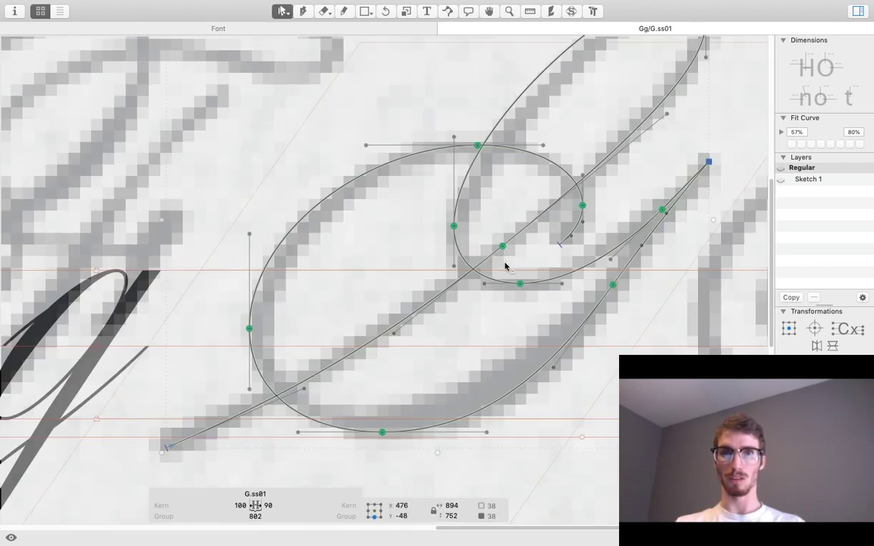
Preview the alternate G beside the g and select its entire outline on the Regular layer.
{"action": "left_click", "coordinate": [655, 330]}
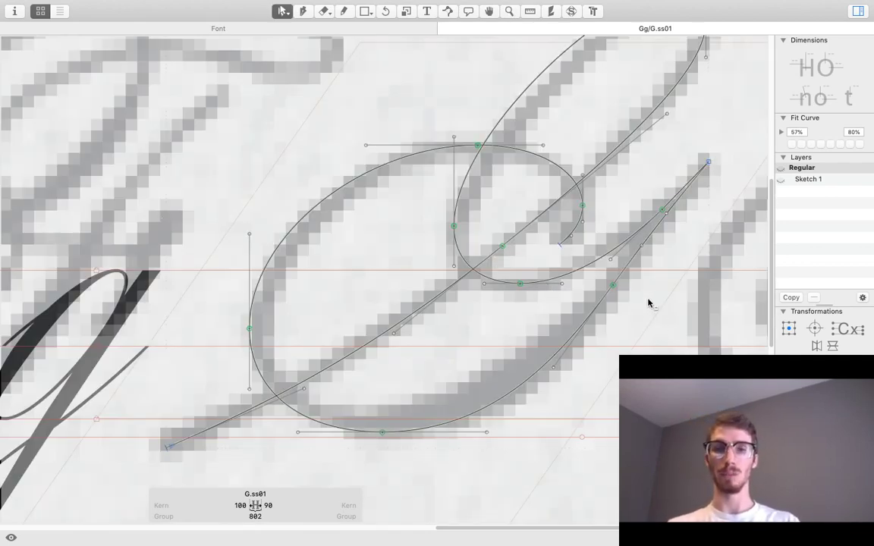
{"action": "key", "text": "space"}
{"action": "key", "text": "z"}
{"action": "left_click_drag", "start_coordinate": [658, 276], "coordinate": [618, 299]}
{"action": "left_click", "coordinate": [606, 297], "text": "alt"}
{"action": "key", "text": "space"}
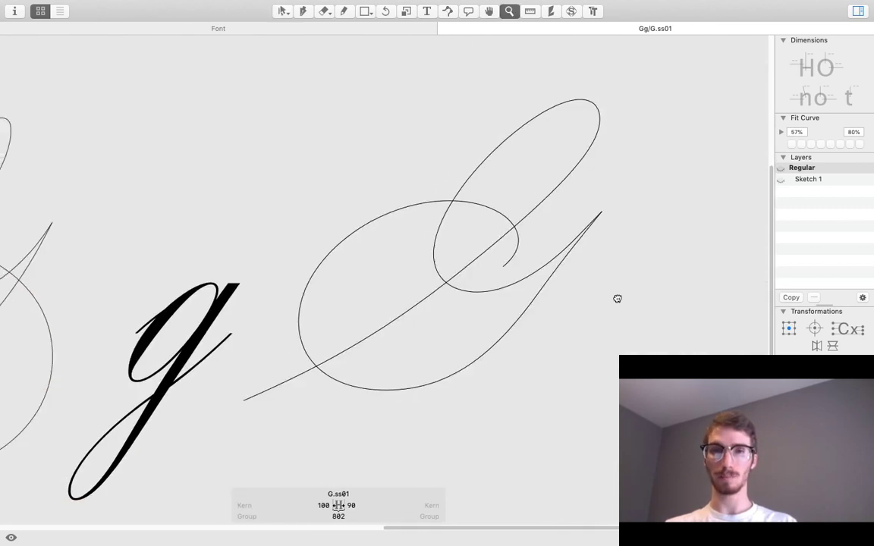
{"action": "left_click", "coordinate": [814, 181]}
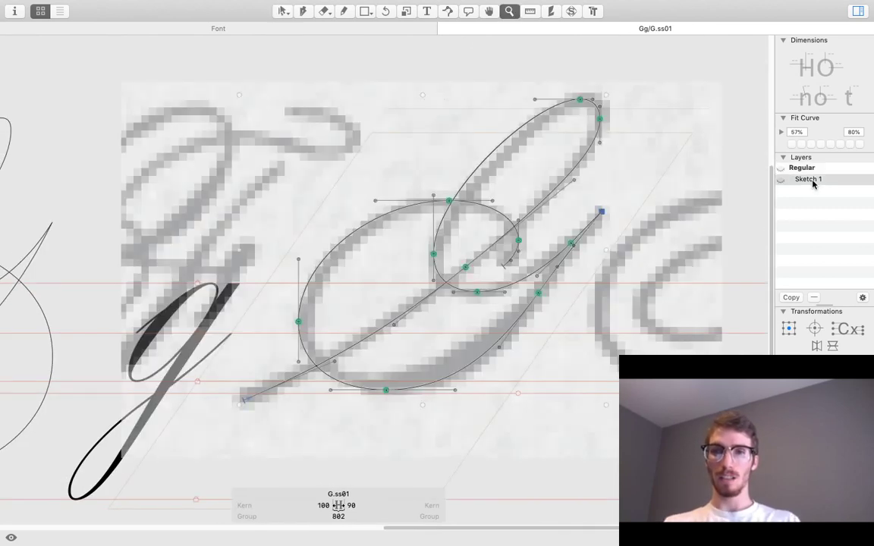
{"action": "left_click", "coordinate": [813, 168]}
{"action": "key", "text": "super+a"}
{"action": "key", "text": "space"}
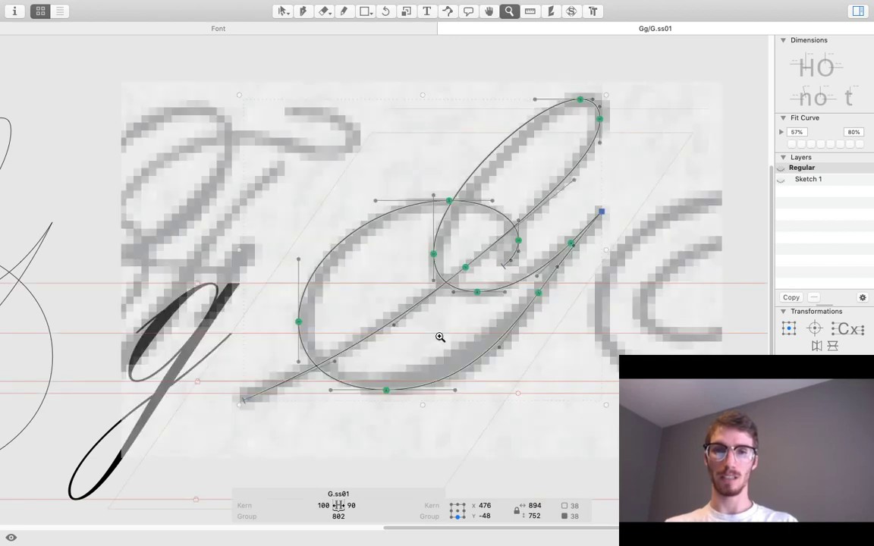
Examine the alternate G's outline against the scanned sketch and the neighbouring g's stroke weight.
{"action": "left_click", "coordinate": [441, 335]}
{"action": "key", "text": "space"}
{"action": "left_click_drag", "start_coordinate": [436, 330], "coordinate": [468, 334]}
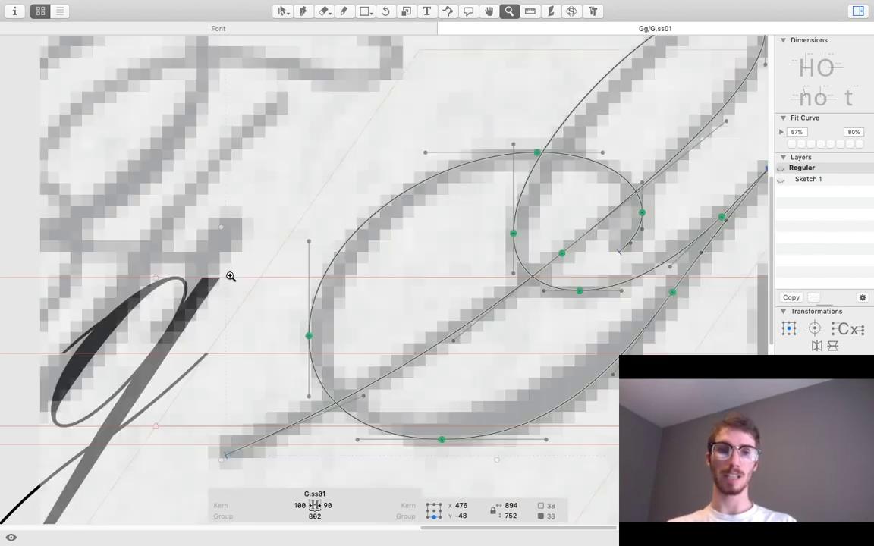
{"action": "key", "text": "space"}
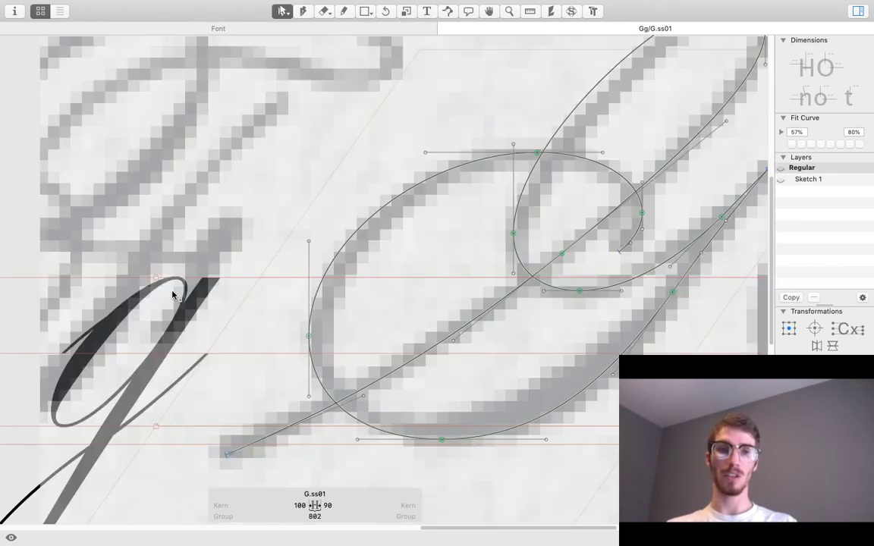
{"action": "key", "text": "space"}
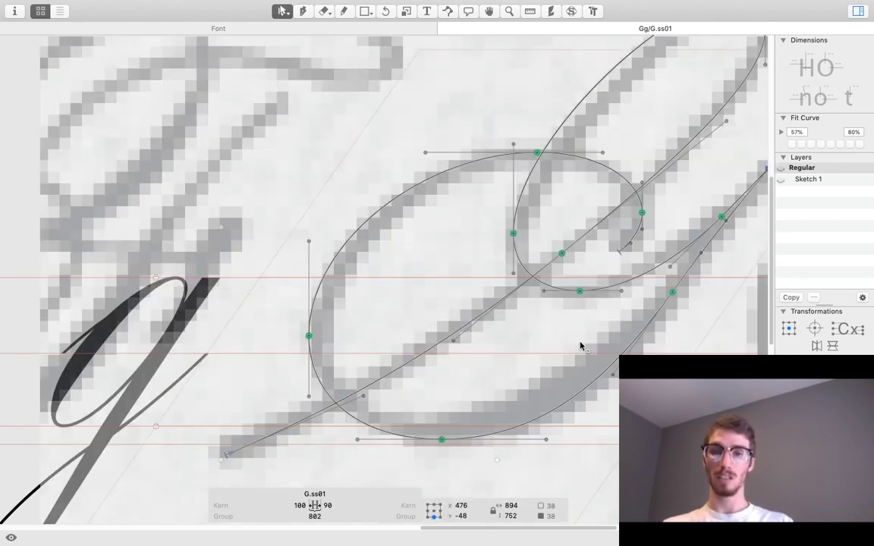
{"action": "key", "text": "space"}
{"action": "left_click_drag", "start_coordinate": [593, 331], "coordinate": [466, 353]}
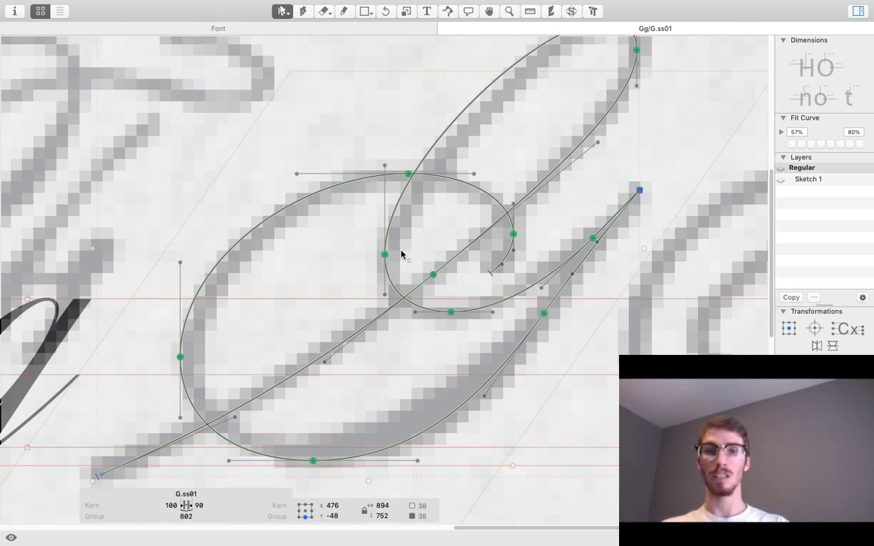
{"action": "key", "text": "space"}
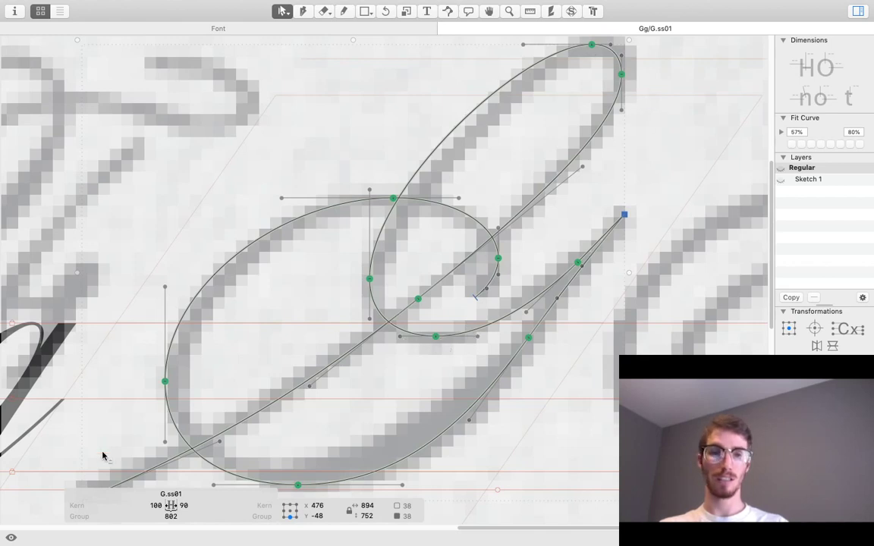
{"action": "scroll", "coordinate": [228, 389], "scroll_direction": "down", "scroll_amount": 3}
{"action": "scroll", "coordinate": [228, 390], "scroll_direction": "left", "scroll_amount": 3}
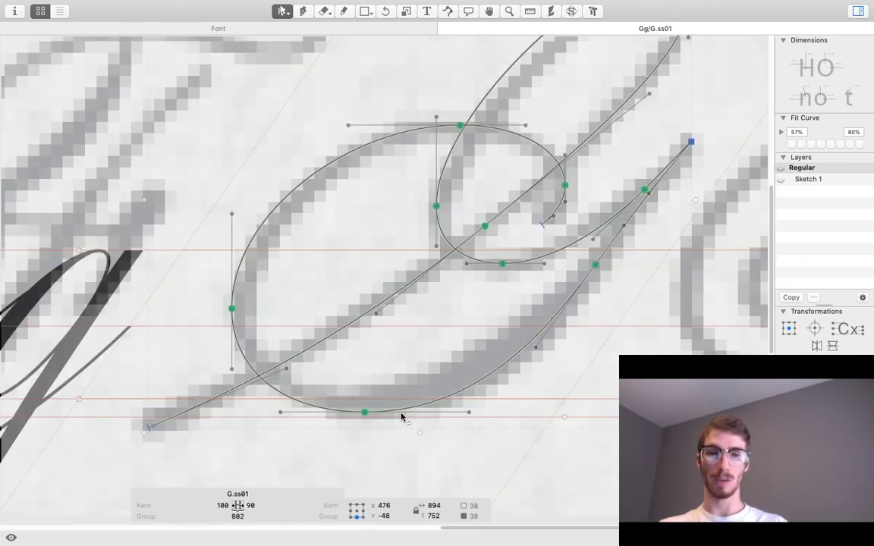
{"action": "key", "text": "super+minus"}
{"action": "left_click_drag", "start_coordinate": [460, 294], "coordinate": [425, 363]}
{"action": "key", "text": "super+plus"}
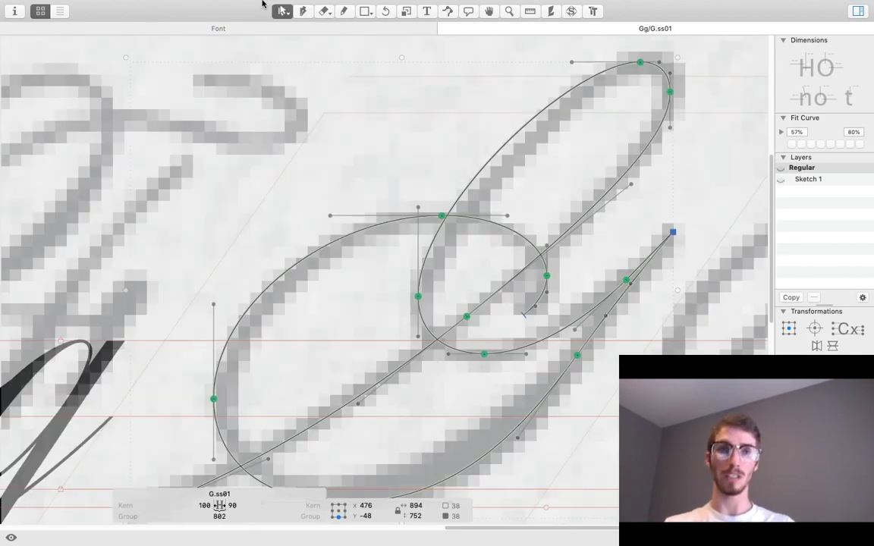
{"action": "key", "text": "super+minus"}
{"action": "left_click_drag", "start_coordinate": [523, 269], "coordinate": [544, 249]}
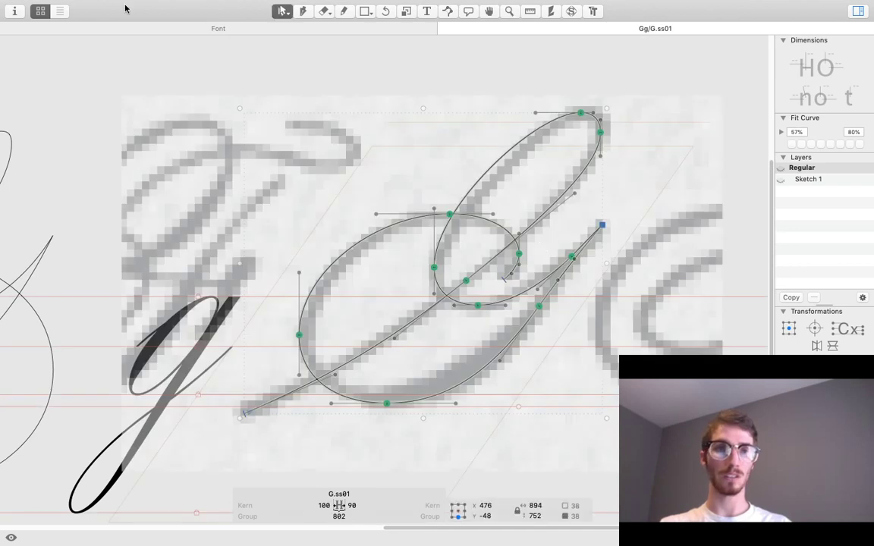
Try turning the selected outline of the alternate G into a stroke with the Offset Curve filter.
{"action": "left_click", "coordinate": [203, 6]}
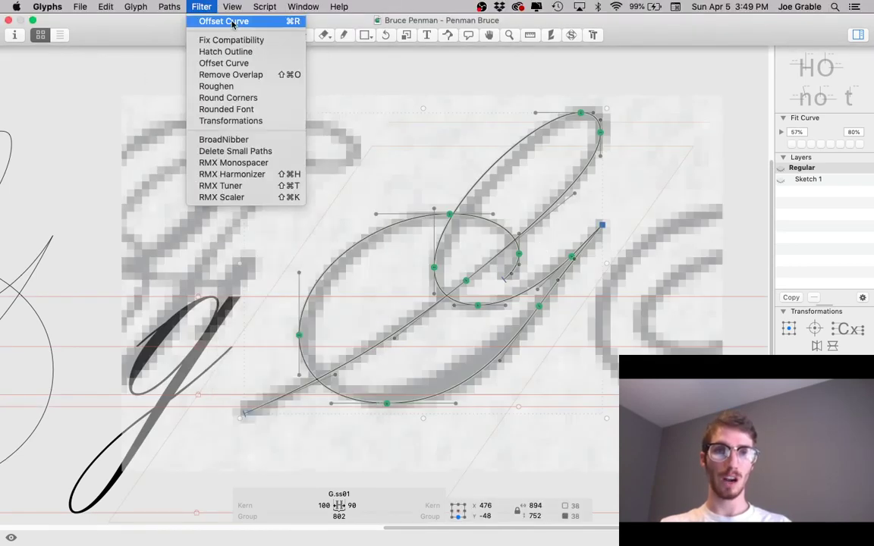
{"action": "left_click", "coordinate": [232, 66]}
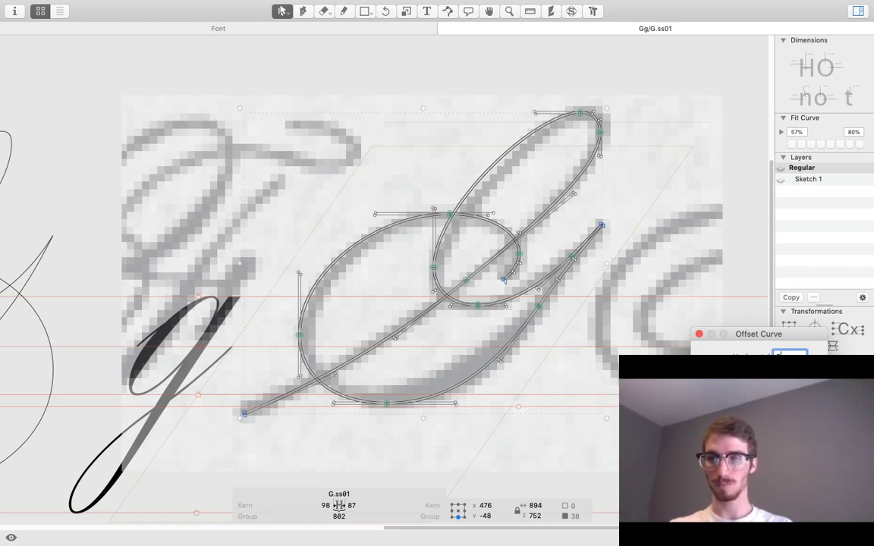
{"action": "key", "text": "Tab"}
{"action": "left_click_drag", "start_coordinate": [809, 334], "coordinate": [698, 291]}
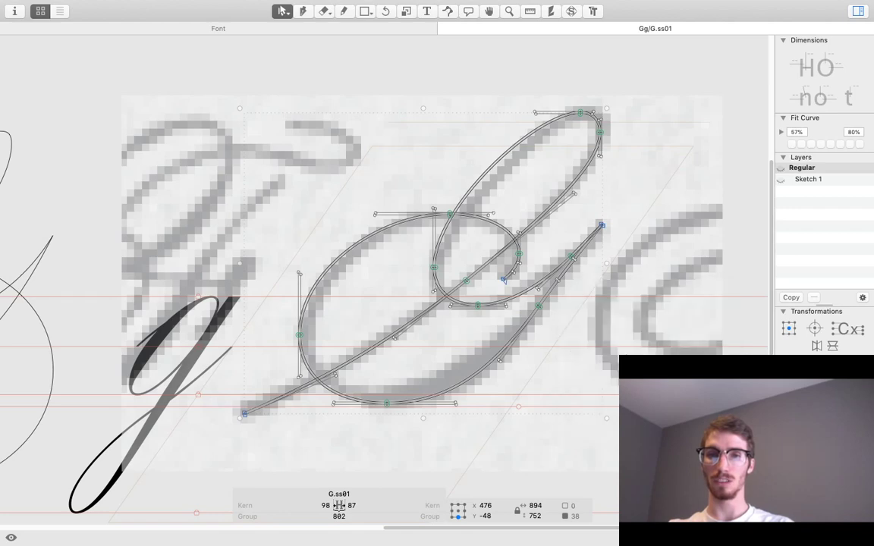
{"action": "scroll", "coordinate": [634, 283], "scroll_direction": "left", "scroll_amount": 3}
{"action": "key", "text": "z"}
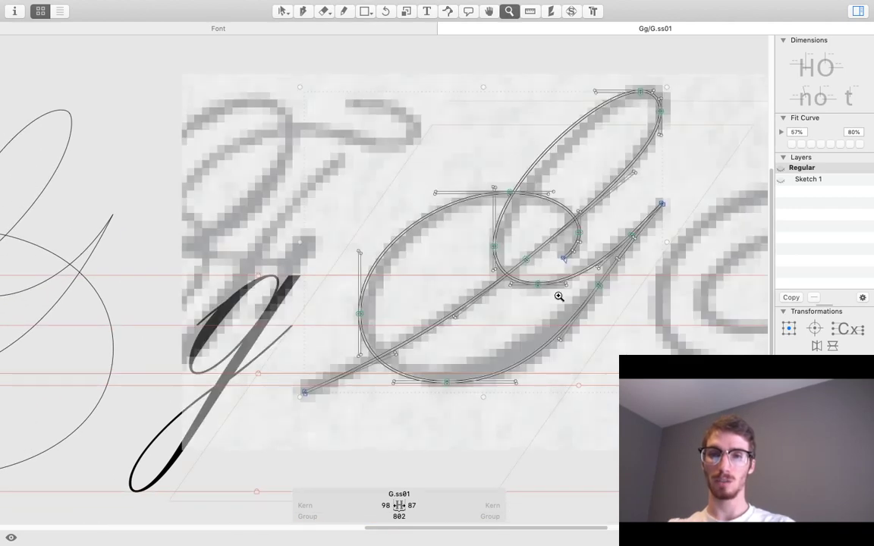
{"action": "scroll", "coordinate": [558, 297], "scroll_direction": "up", "scroll_amount": 1}
{"action": "key", "text": "space"}
{"action": "key", "text": "v"}
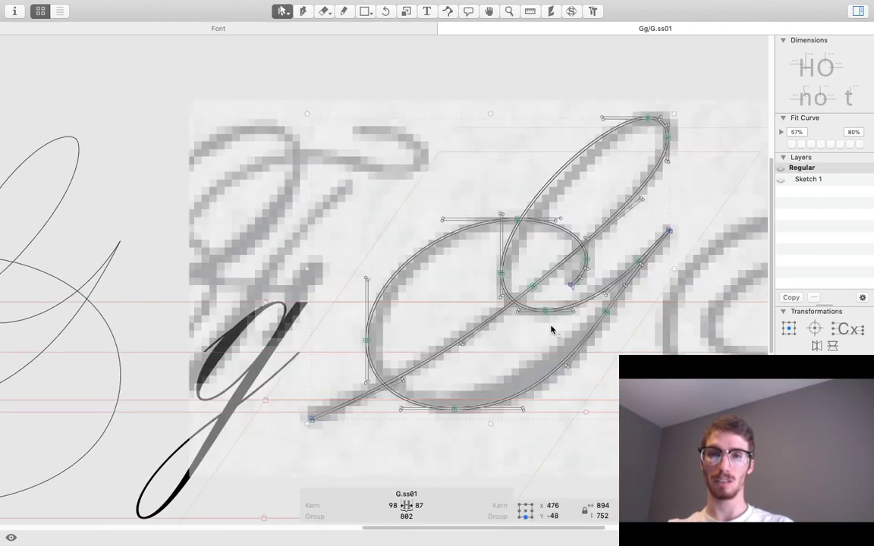
Expand the alternate G's outline using Offset Curve with horizontal offset 3, Make Stroke and Auto Stroke enabled, and preview the stroked letter.
{"action": "mouse_move", "coordinate": [106, 6]}
{"action": "left_click", "coordinate": [168, 6]}
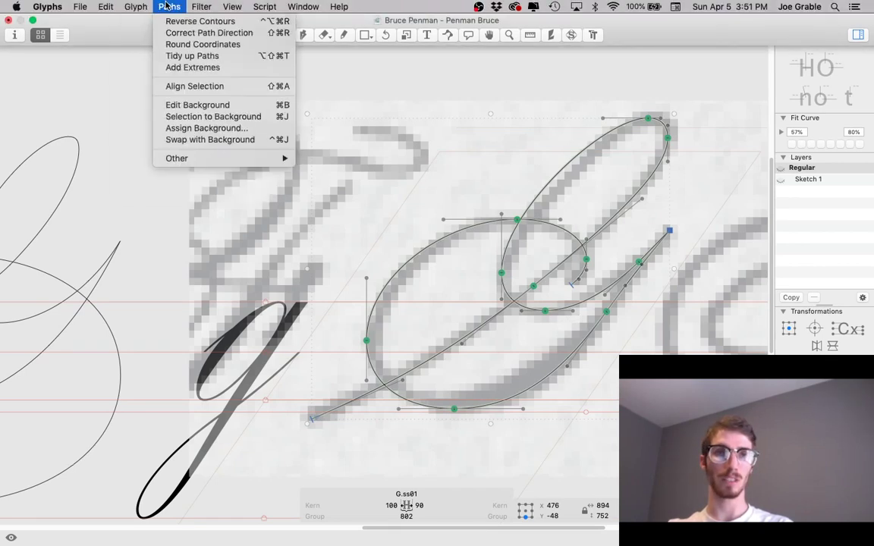
{"action": "left_click", "coordinate": [228, 63]}
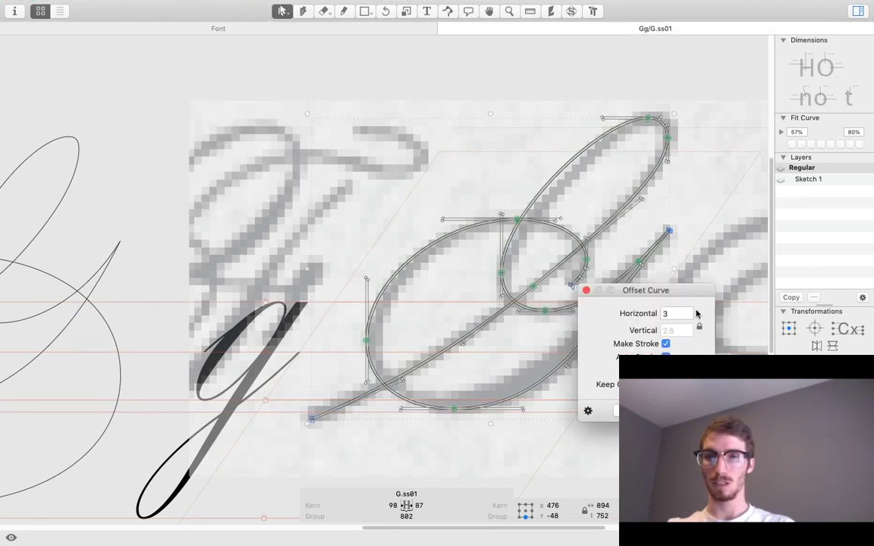
{"action": "left_click_drag", "start_coordinate": [681, 292], "coordinate": [716, 284]}
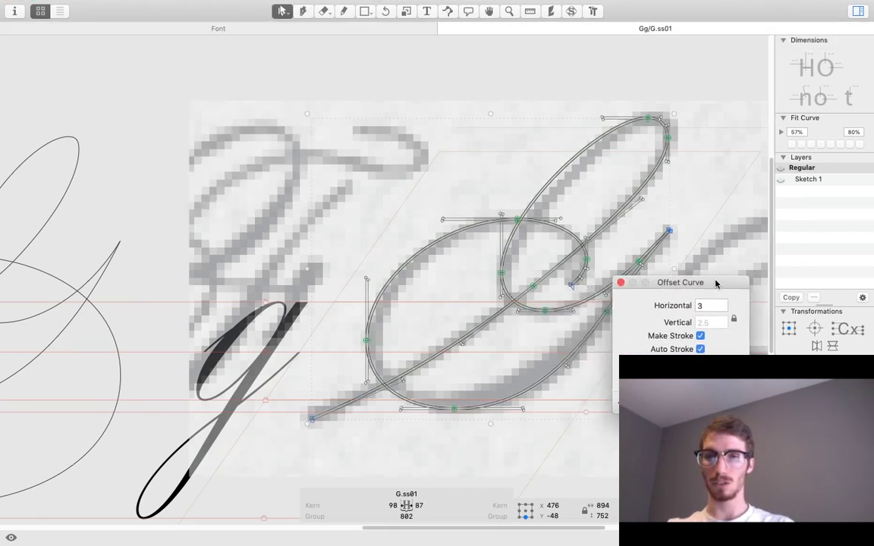
{"action": "left_click", "coordinate": [700, 350]}
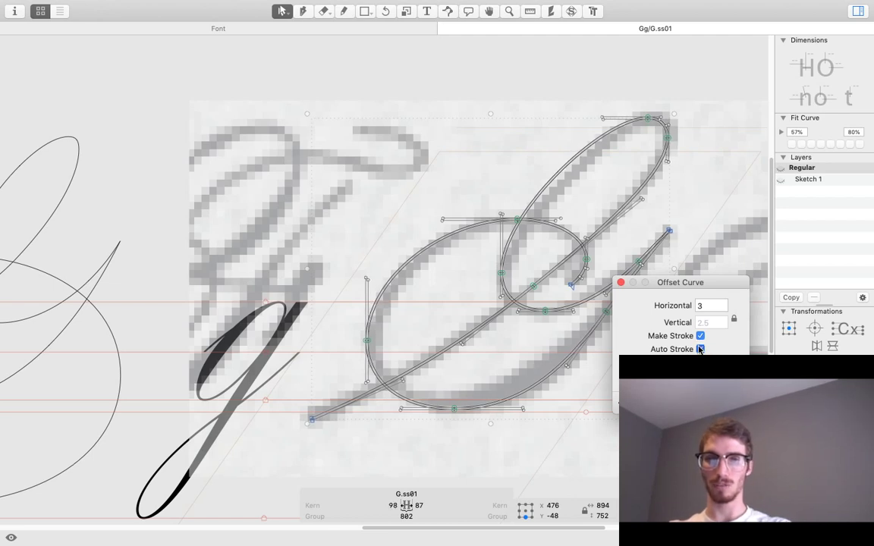
{"action": "left_click", "coordinate": [700, 349]}
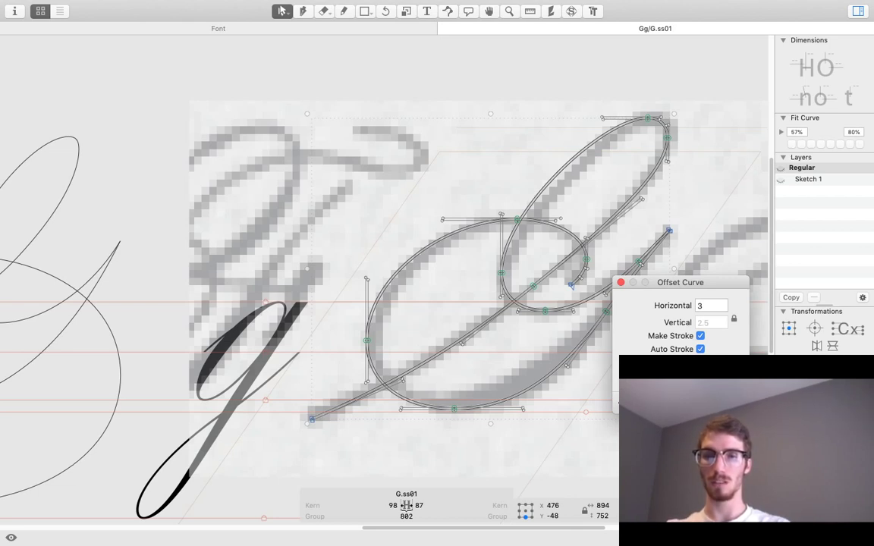
{"action": "key", "text": "z"}
{"action": "left_click_drag", "start_coordinate": [550, 318], "coordinate": [606, 290]}
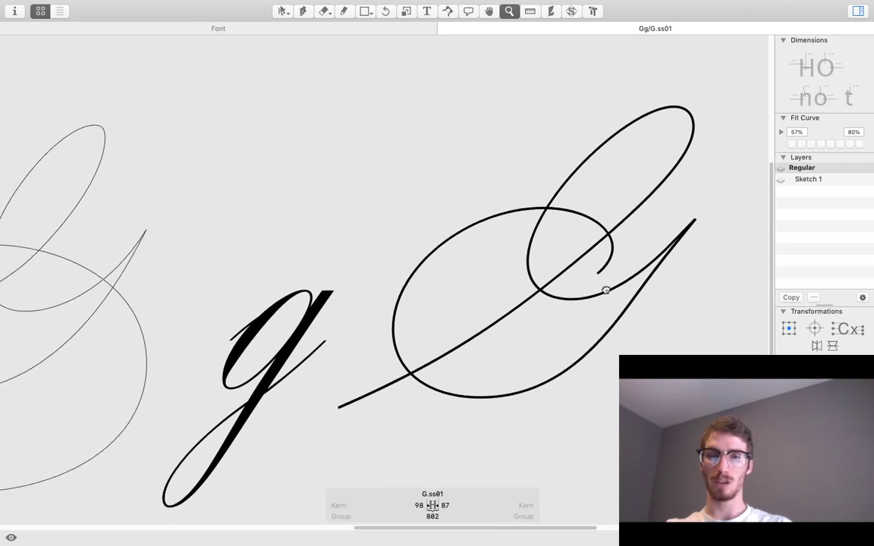
Insert a second alternate G after the lowercase g, keeping the first copy on the Sketch 1 layer and opening the second on Regular.
{"action": "left_click_drag", "start_coordinate": [363, 289], "coordinate": [445, 256]}
{"action": "key", "text": "t"}
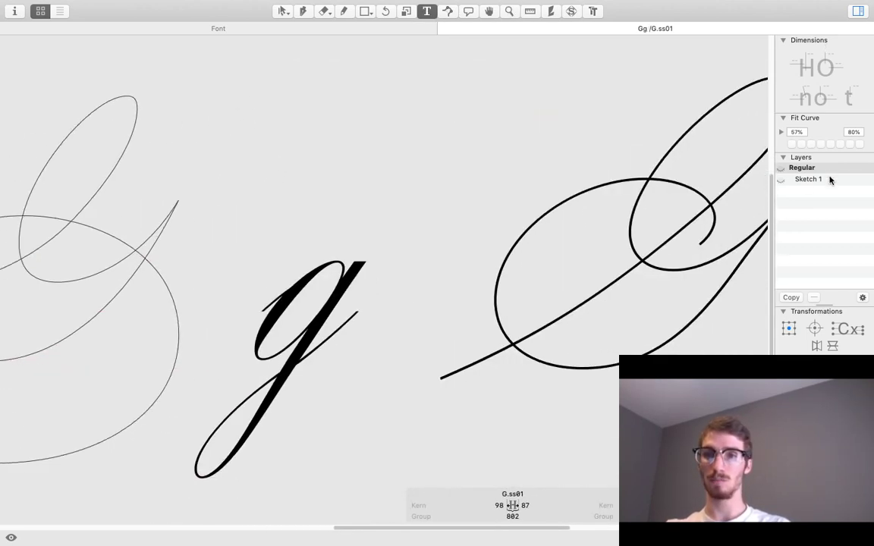
{"action": "left_click", "coordinate": [830, 180]}
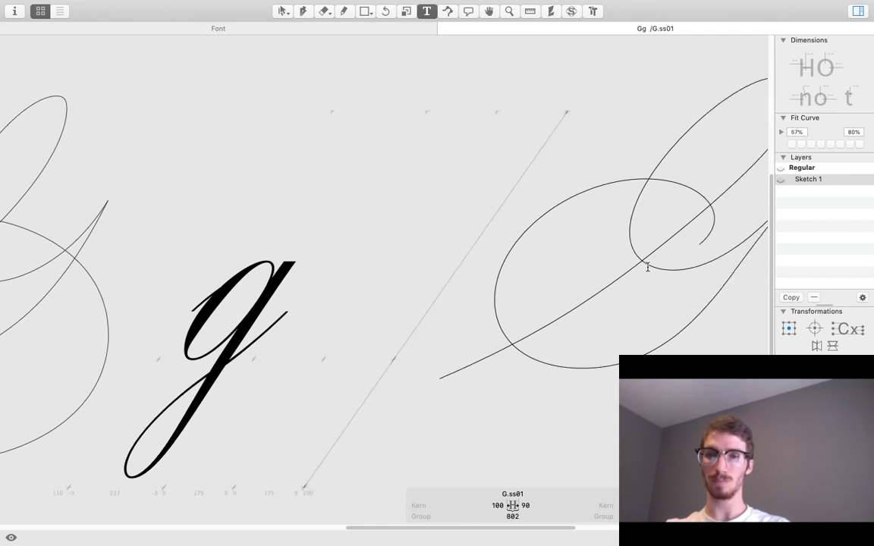
{"action": "scroll", "coordinate": [648, 267], "scroll_direction": "right", "scroll_amount": 5}
{"action": "key", "text": "super"}
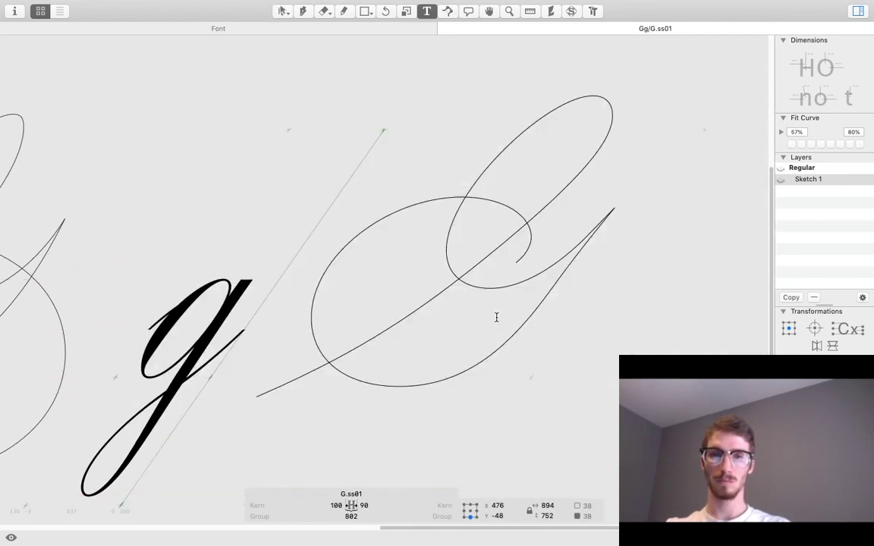
{"action": "key", "text": "super+v"}
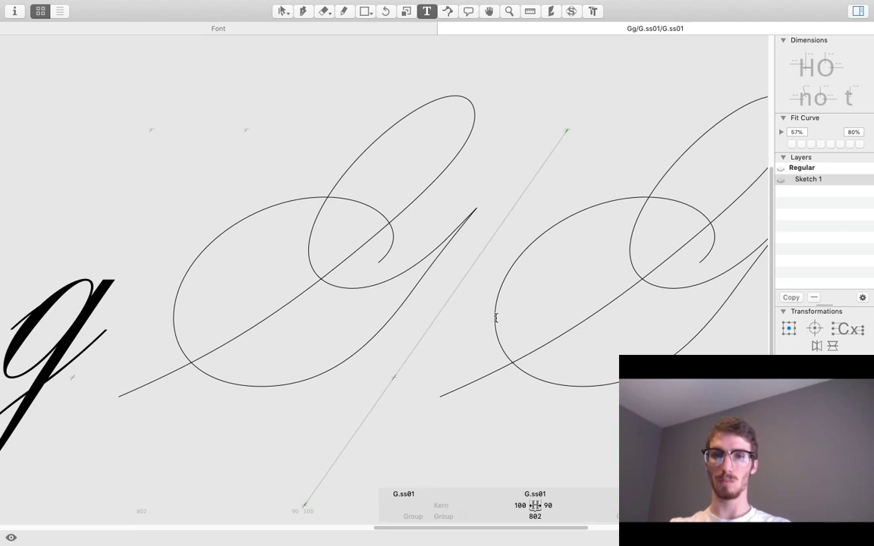
{"action": "left_click", "coordinate": [802, 168]}
{"action": "scroll", "coordinate": [655, 318], "scroll_direction": "right", "scroll_amount": 5}
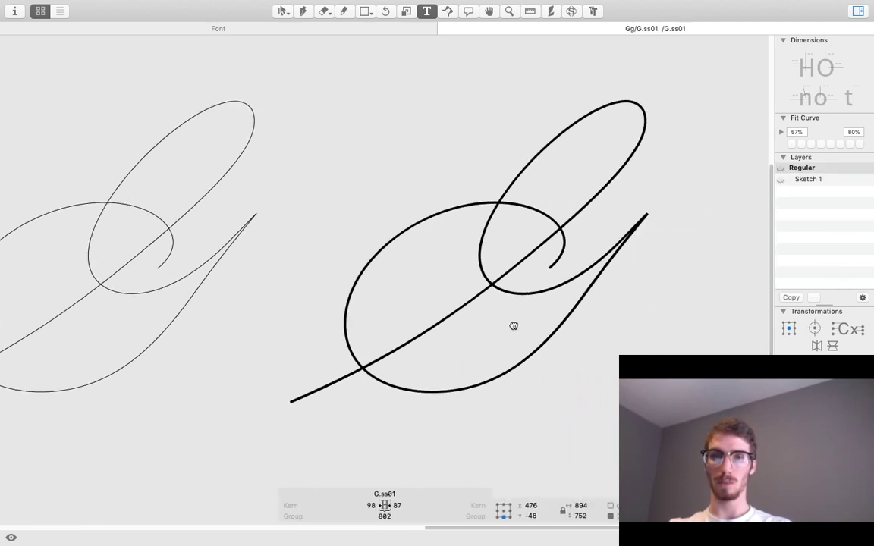
{"action": "key", "text": "BackSpace"}
{"action": "double_click", "coordinate": [460, 339]}
{"action": "left_click_drag", "start_coordinate": [452, 325], "coordinate": [571, 353]}
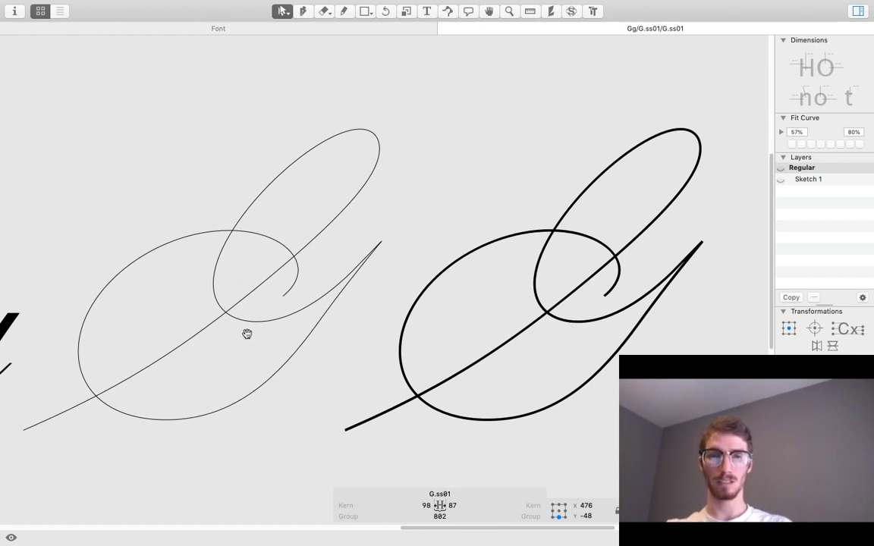
Examine the stroked alternate G beside its skeleton in preview and against the scanned sketch.
{"action": "left_click_drag", "start_coordinate": [687, 327], "coordinate": [659, 295]}
{"action": "key", "text": "super+plus"}
{"action": "left_click_drag", "start_coordinate": [588, 292], "coordinate": [498, 237]}
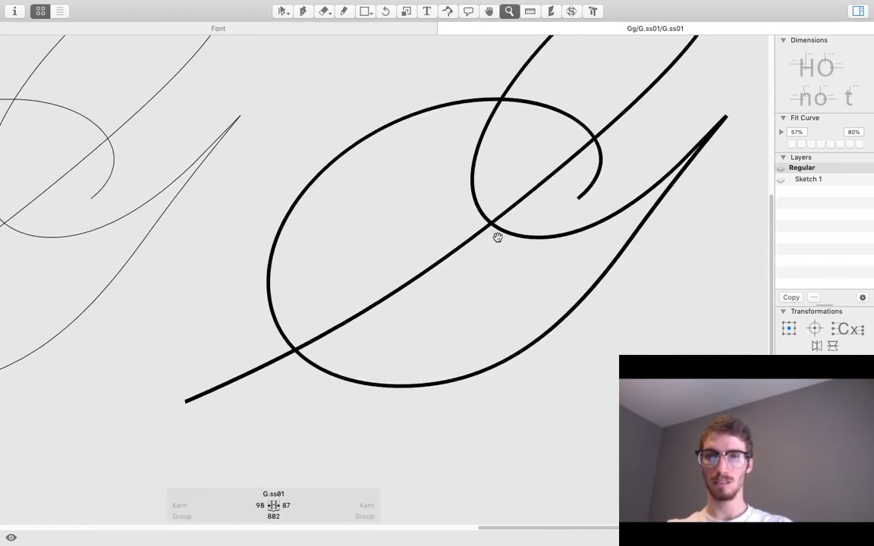
{"action": "key", "text": "space"}
{"action": "left_click_drag", "start_coordinate": [313, 258], "coordinate": [350, 229]}
{"action": "key", "text": "space"}
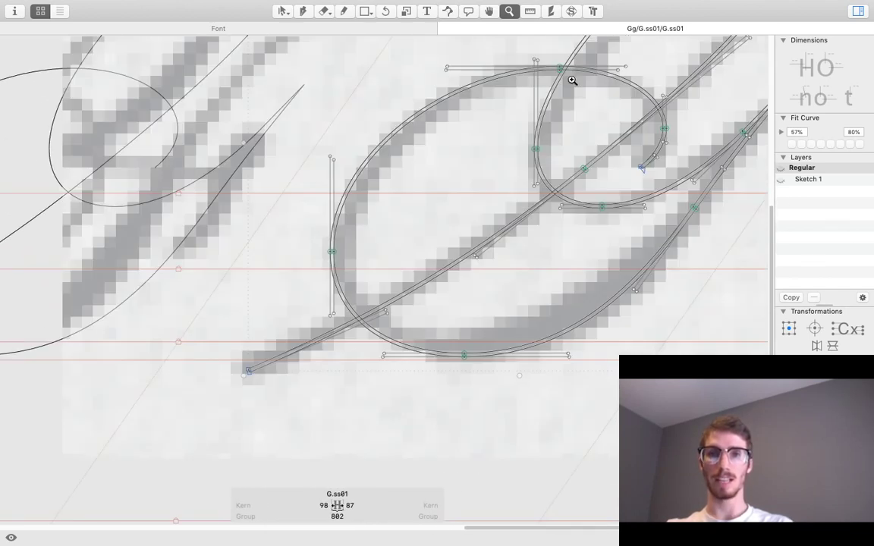
{"action": "key", "text": "v"}
{"action": "scroll", "coordinate": [572, 187], "scroll_direction": "right", "scroll_amount": 3}
{"action": "scroll", "coordinate": [571, 187], "scroll_direction": "up", "scroll_amount": 2}
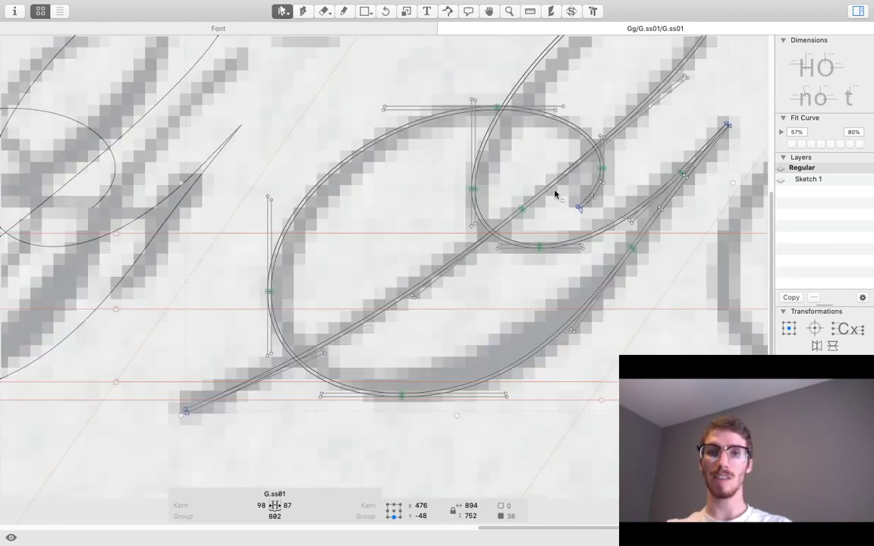
{"action": "key", "text": "space"}
{"action": "left_click_drag", "start_coordinate": [519, 193], "coordinate": [453, 277]}
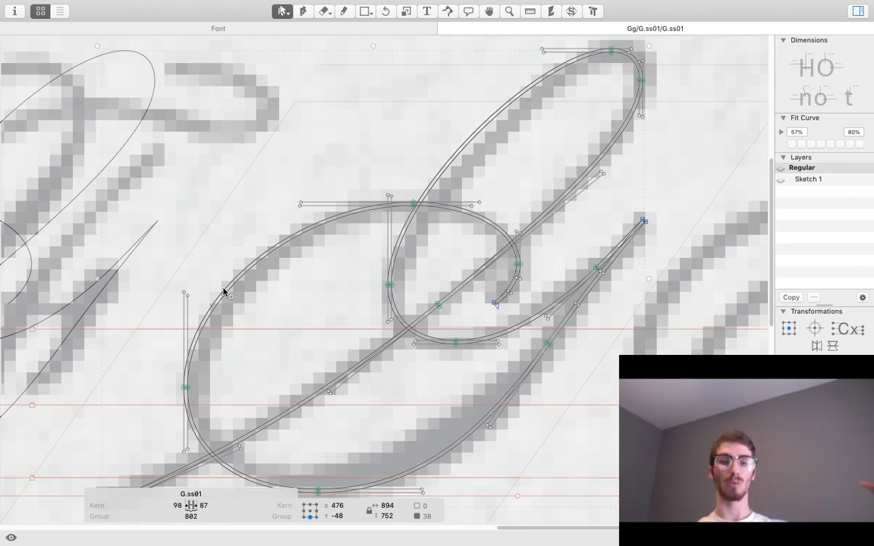
{"action": "scroll", "coordinate": [425, 228], "scroll_direction": "down", "scroll_amount": 5}
{"action": "scroll", "coordinate": [425, 228], "scroll_direction": "left", "scroll_amount": 2}
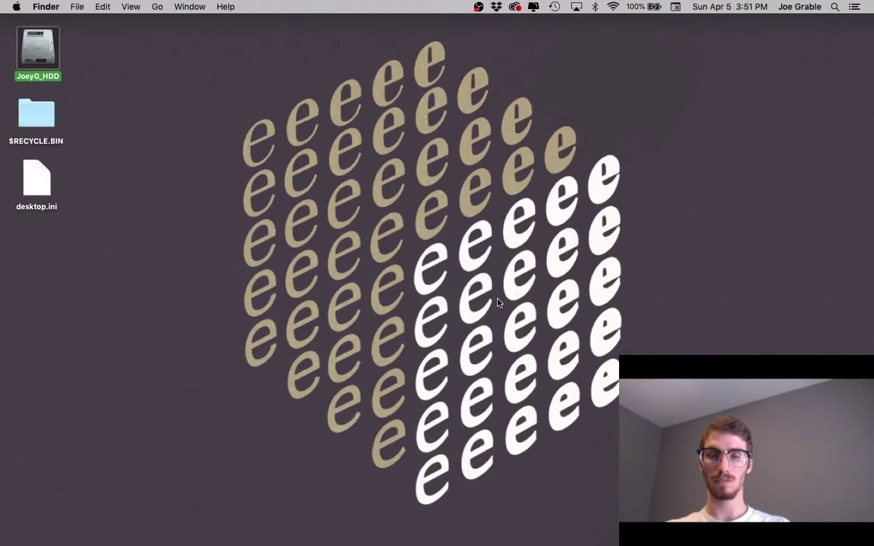
Switch to the browser to check the YouTube Studio live stream dashboard and chat, and return to Glyphs.
{"action": "key", "text": "super+Tab"}
{"action": "left_click", "coordinate": [356, 16]}
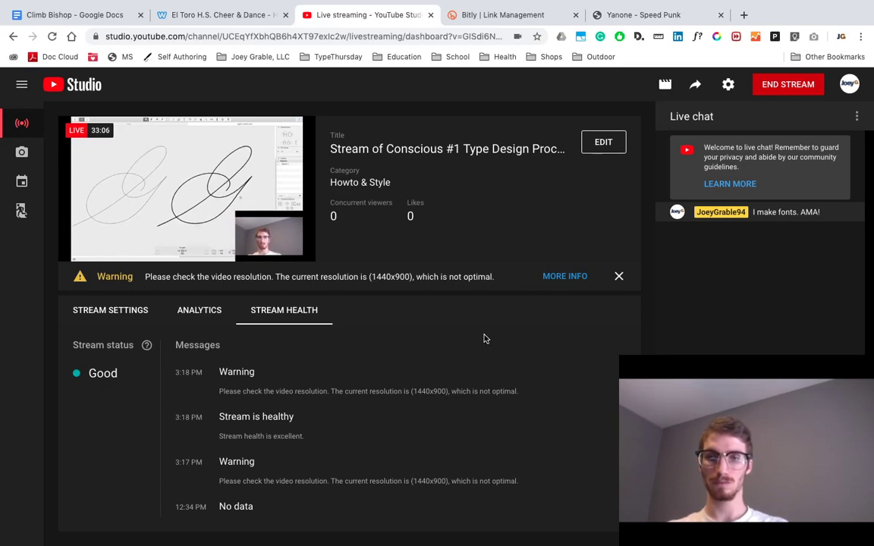
{"action": "key", "text": "ctrl+Left"}
{"action": "key", "text": "ctrl+Right"}
{"action": "key", "text": "ctrl+Right"}
{"action": "key", "text": "ctrl+Right"}
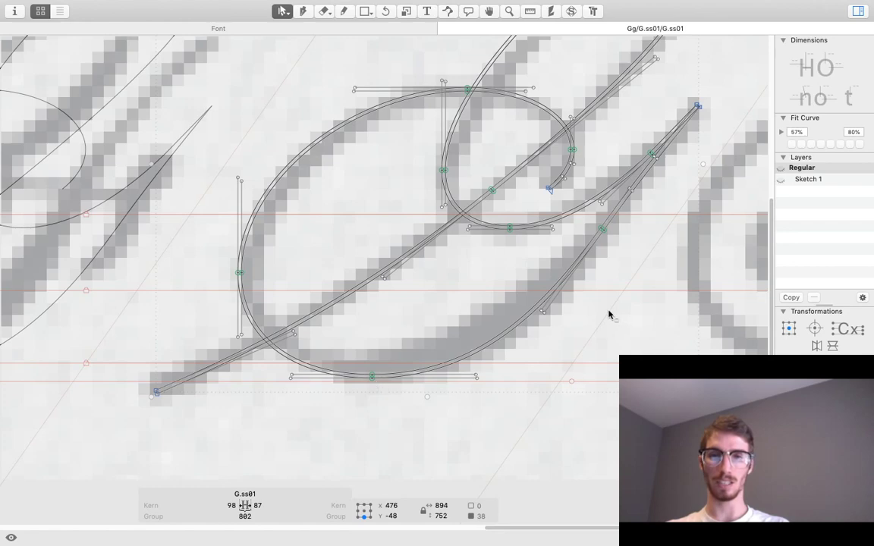
Compare the whole alternate G outline with the scanned sketch and preview its filled hairline stroke.
{"action": "key", "text": "super+alt+space"}
{"action": "left_click", "coordinate": [601, 339], "text": "alt+super"}
{"action": "left_click", "coordinate": [566, 384], "text": "alt+super"}
{"action": "left_click_drag", "start_coordinate": [560, 357], "coordinate": [585, 336]}
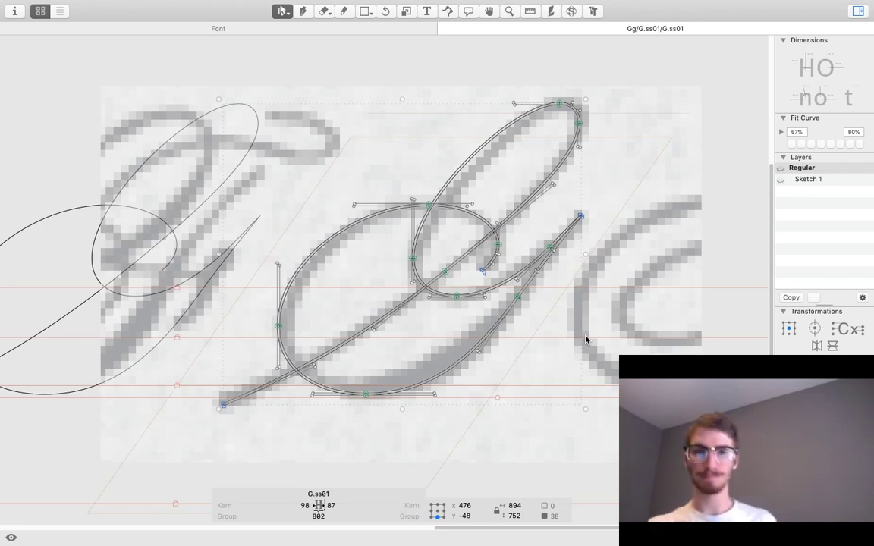
{"action": "key", "text": "z"}
{"action": "left_click", "coordinate": [529, 147]}
{"action": "mouse_move", "coordinate": [582, 180]}
{"action": "left_mouse_down"}
{"action": "mouse_move", "coordinate": [477, 248]}
{"action": "mouse_move", "coordinate": [553, 157]}
{"action": "mouse_move", "coordinate": [583, 180]}
{"action": "mouse_move", "coordinate": [576, 185]}
{"action": "left_mouse_up"}
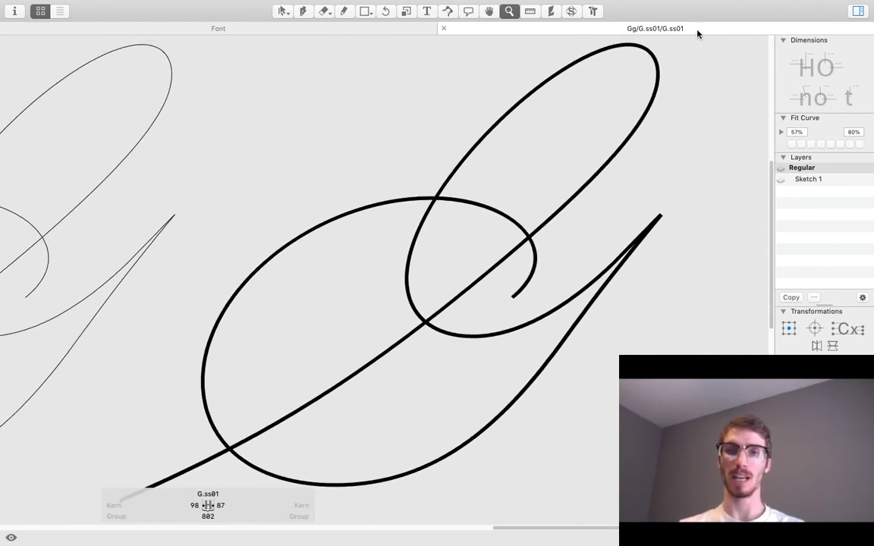
{"action": "key", "text": "space"}
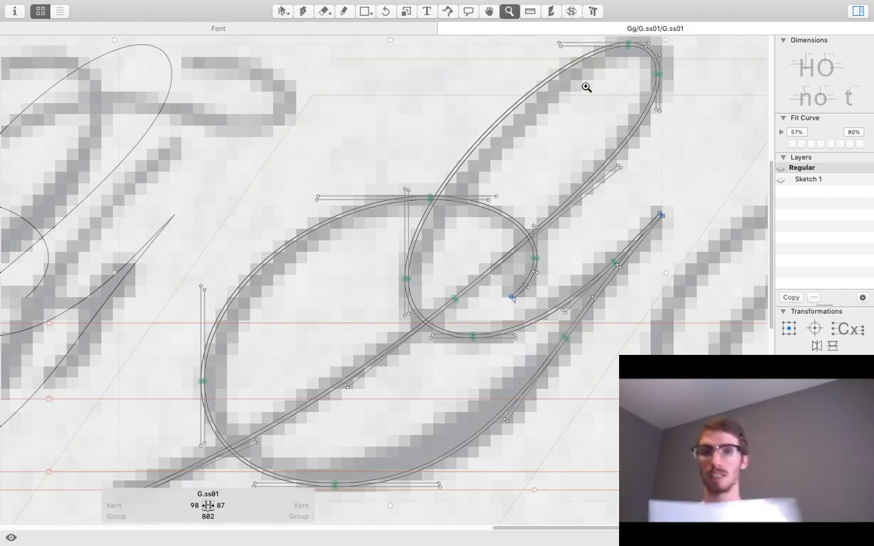
Switch to Finder and browse the lettering references in the img_ref folder as a gallery.
{"action": "key", "text": "ctrl+Left"}
{"action": "key", "text": "ctrl+Left"}
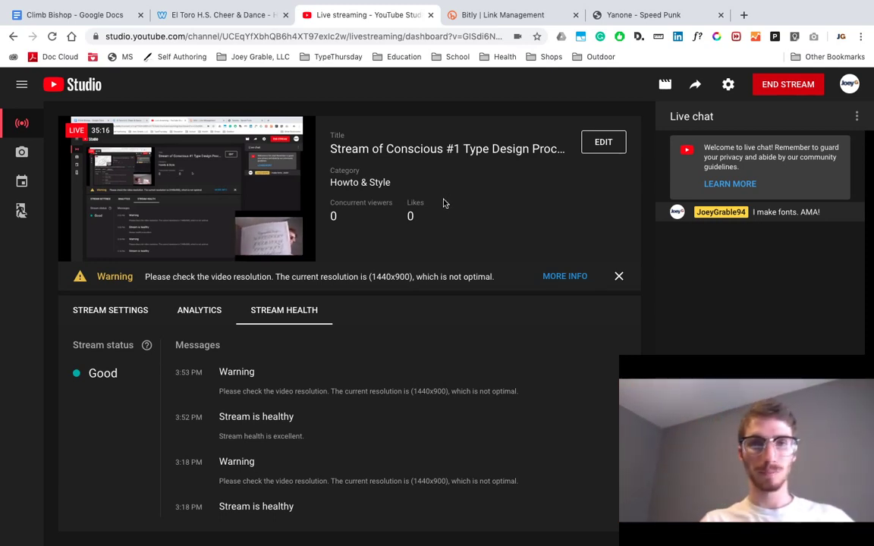
{"action": "key", "text": "ctrl+Right"}
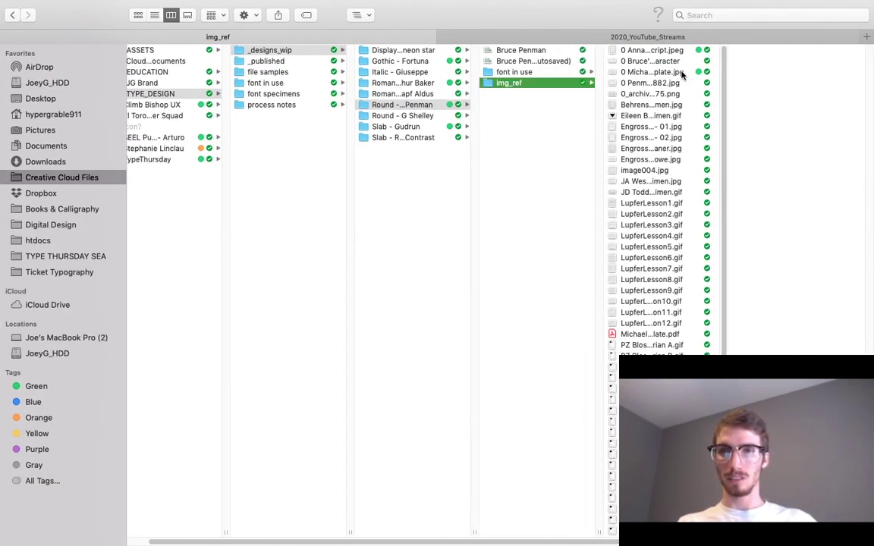
{"action": "left_click", "coordinate": [187, 16]}
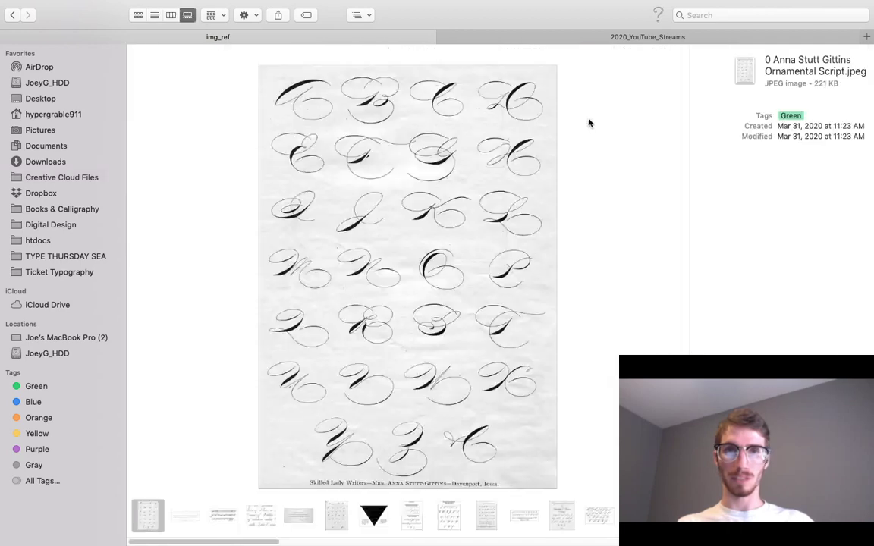
{"action": "key", "text": "Right"}
{"action": "key", "text": "Right"}
{"action": "key", "text": "Right"}
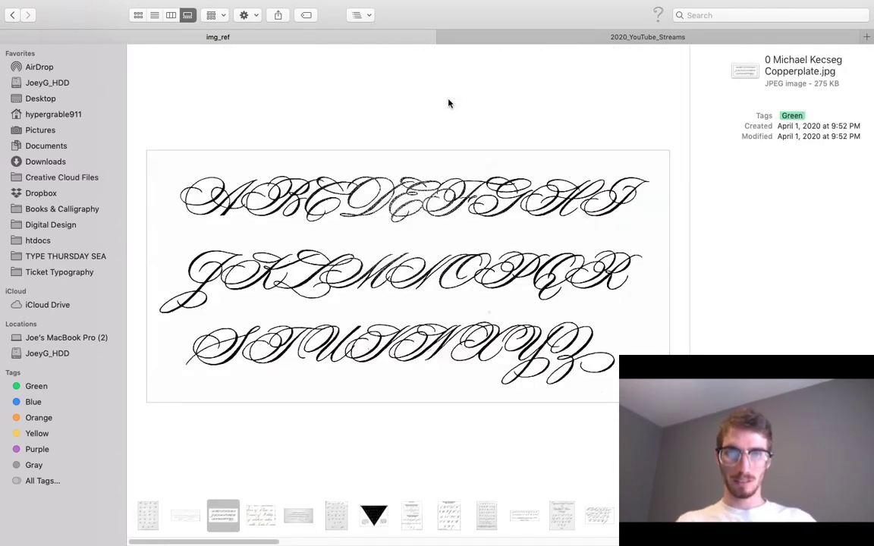
Enlarge the 1882 Penman specimen by Bruce's New York Type Foundry and study the thick and thin strokes of its capital W.
{"action": "key", "text": "space"}
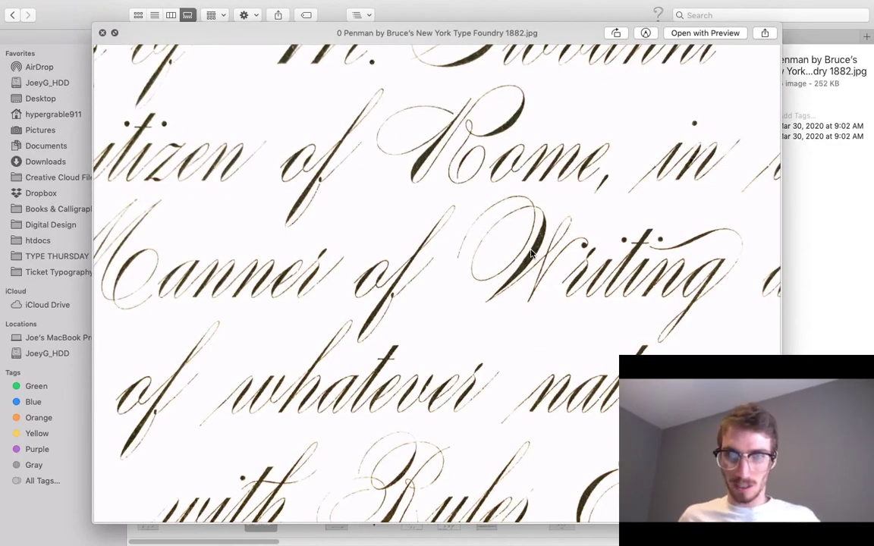
{"action": "scroll", "coordinate": [531, 254], "scroll_direction": "down", "scroll_amount": 2}
{"action": "scroll", "coordinate": [532, 255], "scroll_direction": "up", "scroll_amount": 2}
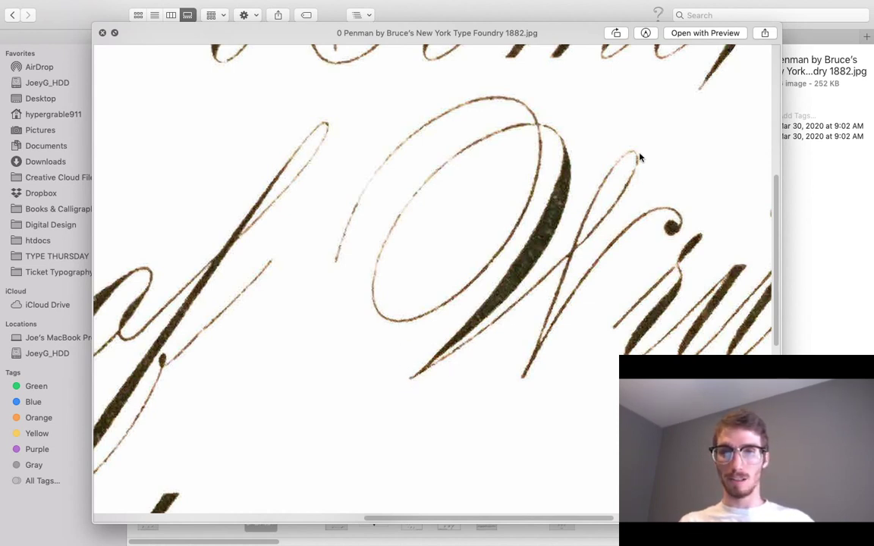
{"action": "scroll", "coordinate": [674, 225], "scroll_direction": "down", "scroll_amount": 5}
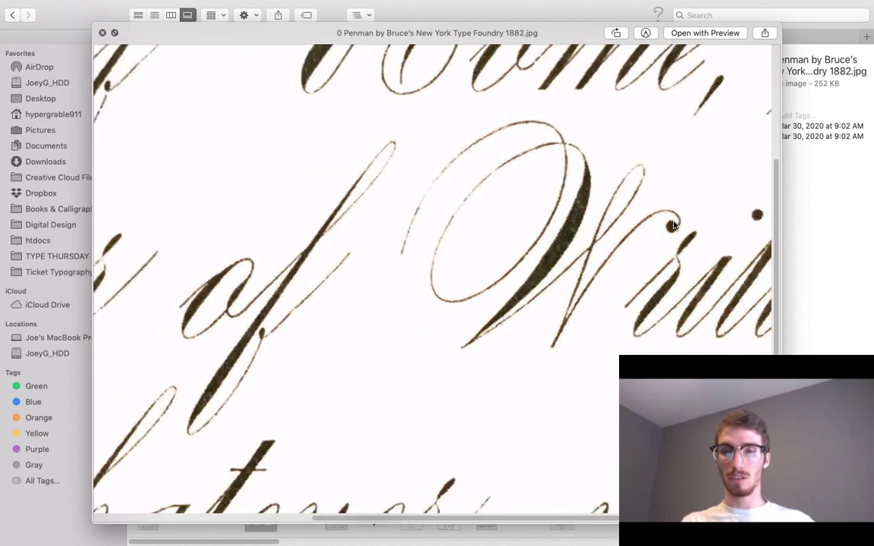
{"action": "scroll", "coordinate": [674, 225], "scroll_direction": "down", "scroll_amount": 4}
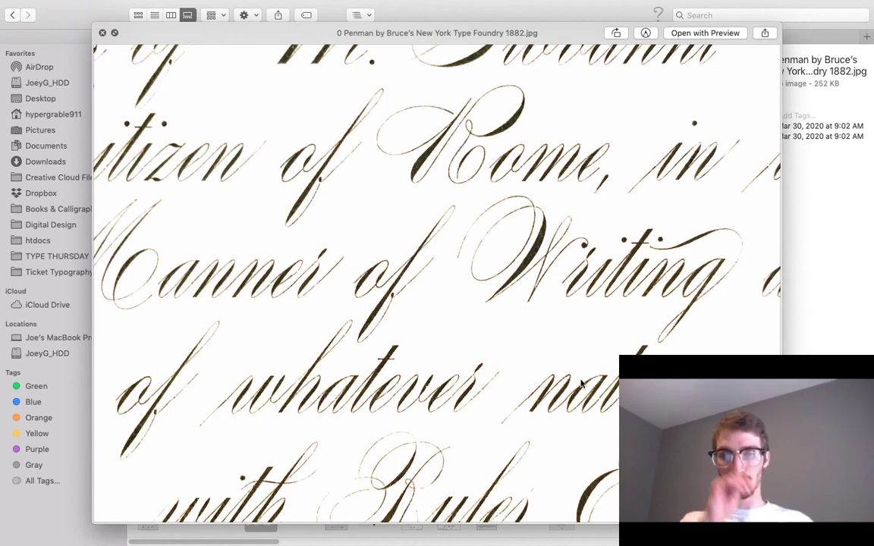
{"action": "key", "text": "space"}
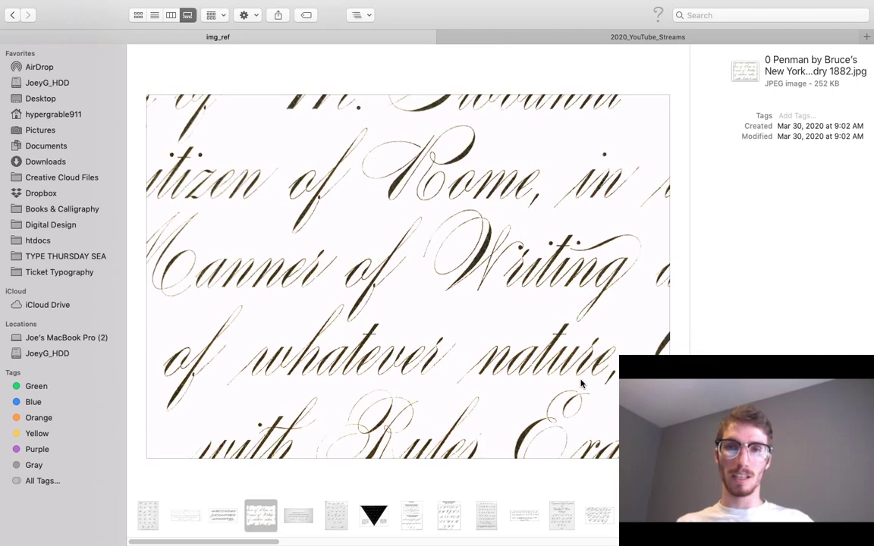
Return to Glyphs and compare the alternate G's outline with the Penman specimen in Finder.
{"action": "key", "text": "ctrl+Right"}
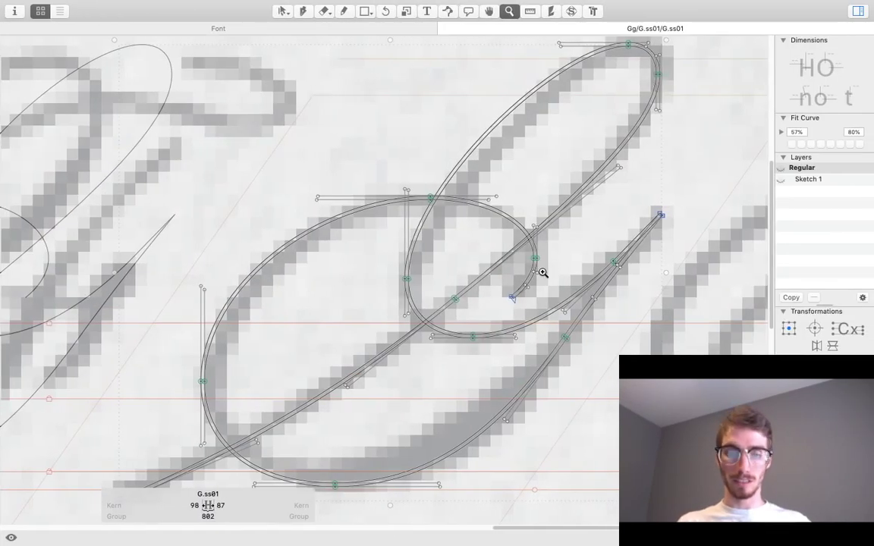
{"action": "scroll", "coordinate": [542, 273], "scroll_direction": "down", "scroll_amount": 1}
{"action": "scroll", "coordinate": [543, 273], "scroll_direction": "up", "scroll_amount": 3}
{"action": "key", "text": "ctrl+Left"}
{"action": "key", "text": "ctrl+Left"}
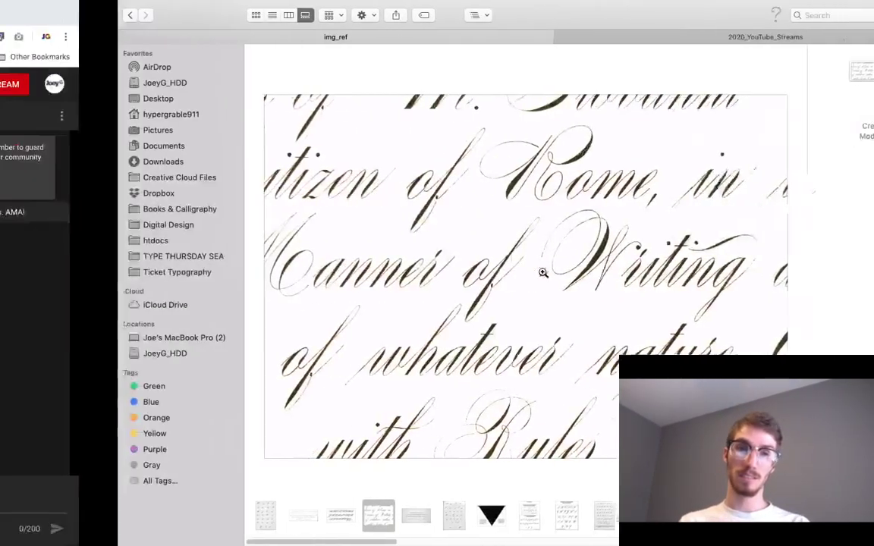
{"action": "key", "text": "ctrl+Right"}
{"action": "key", "text": "ctrl+Right"}
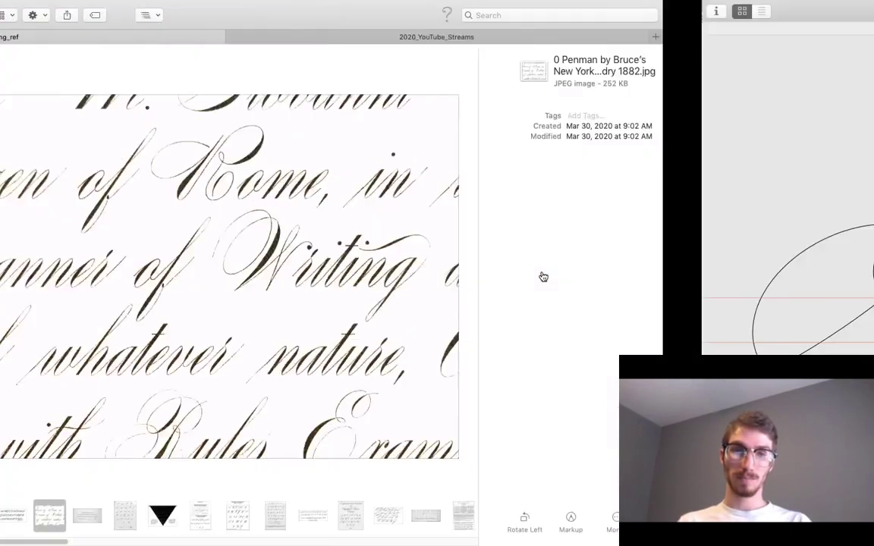
Preview the alternate G without its nodes and inspect the hairline around the bowl and the lower curves.
{"action": "key", "text": "v"}
{"action": "key", "text": "z"}
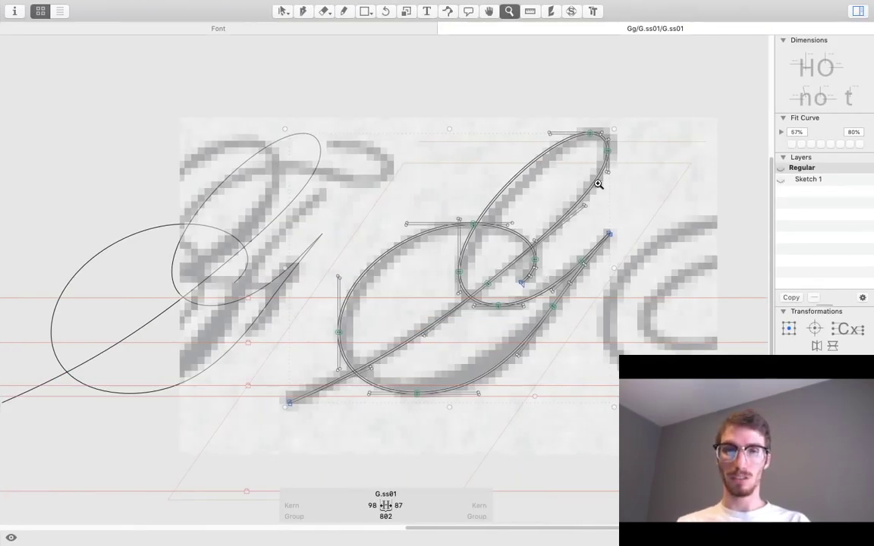
{"action": "left_click", "coordinate": [580, 226]}
{"action": "left_click", "coordinate": [465, 277]}
{"action": "left_click_drag", "start_coordinate": [469, 277], "coordinate": [431, 233]}
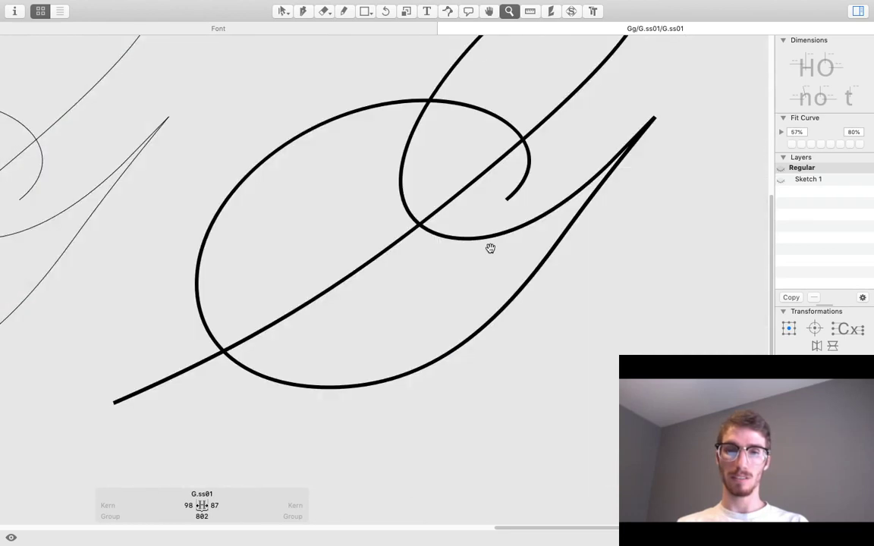
{"action": "left_click_drag", "start_coordinate": [489, 248], "coordinate": [426, 369]}
{"action": "key", "text": "space"}
{"action": "left_click", "coordinate": [418, 367], "text": "alt"}
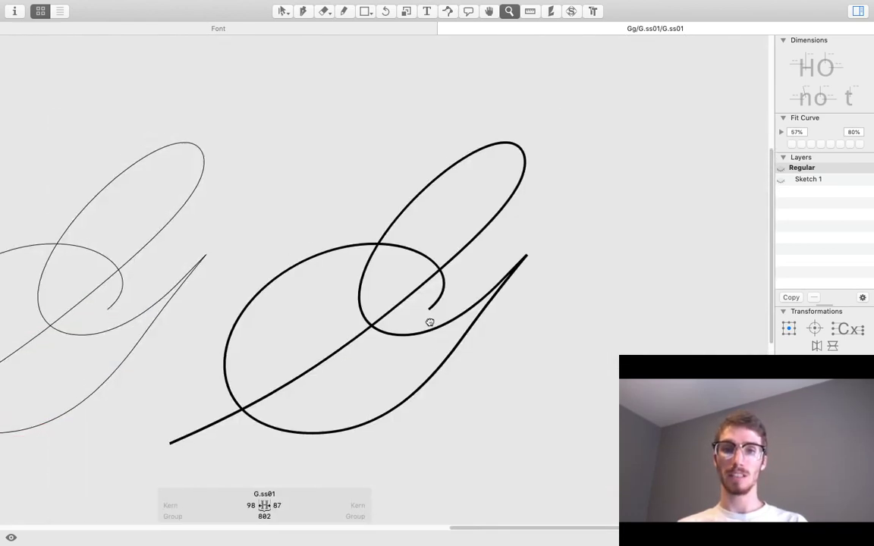
Compare the alternate G's hairline outline with the scanned sketch around the upper loop and the crossing strokes, with and without nodes.
{"action": "key", "text": "v"}
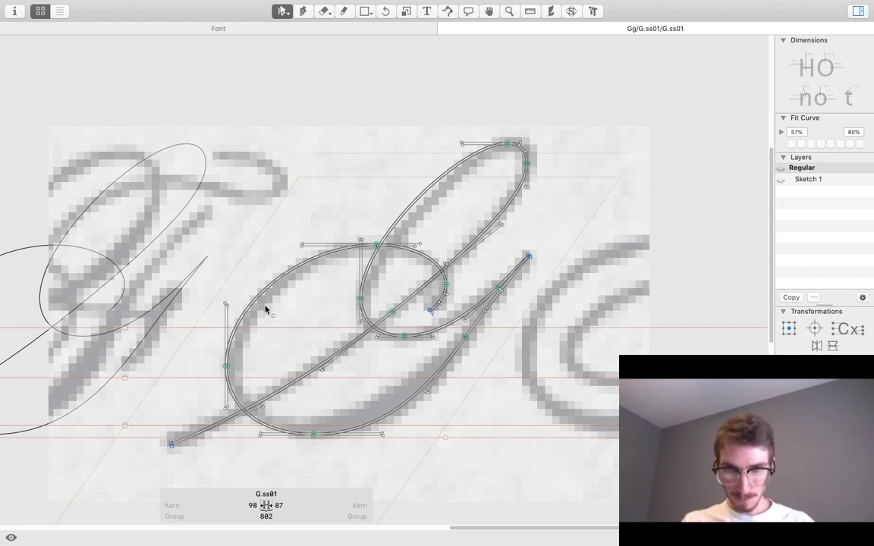
{"action": "key", "text": "z"}
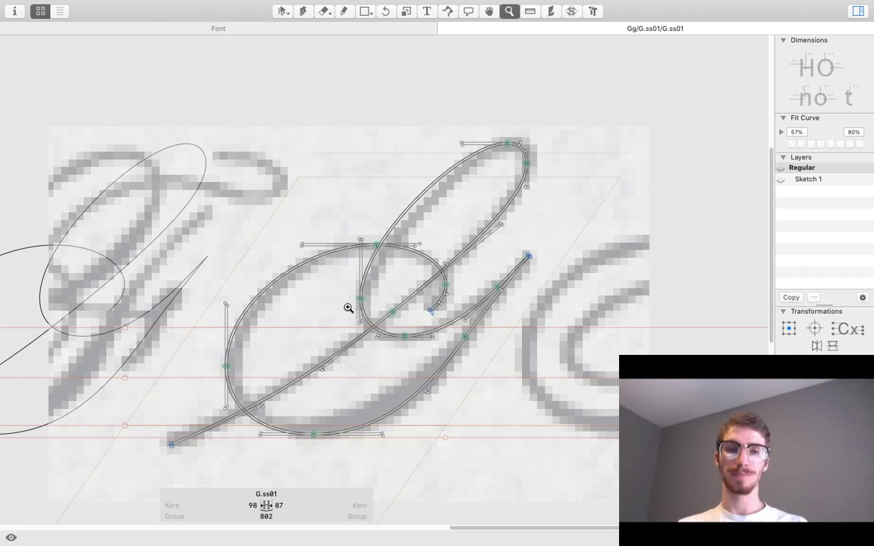
{"action": "left_click", "coordinate": [349, 308]}
{"action": "key", "text": "space"}
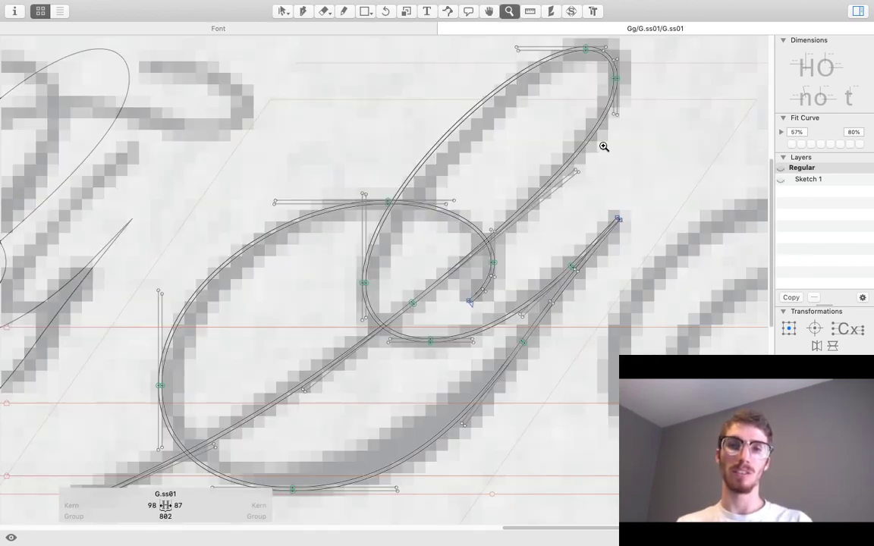
{"action": "key", "text": "v"}
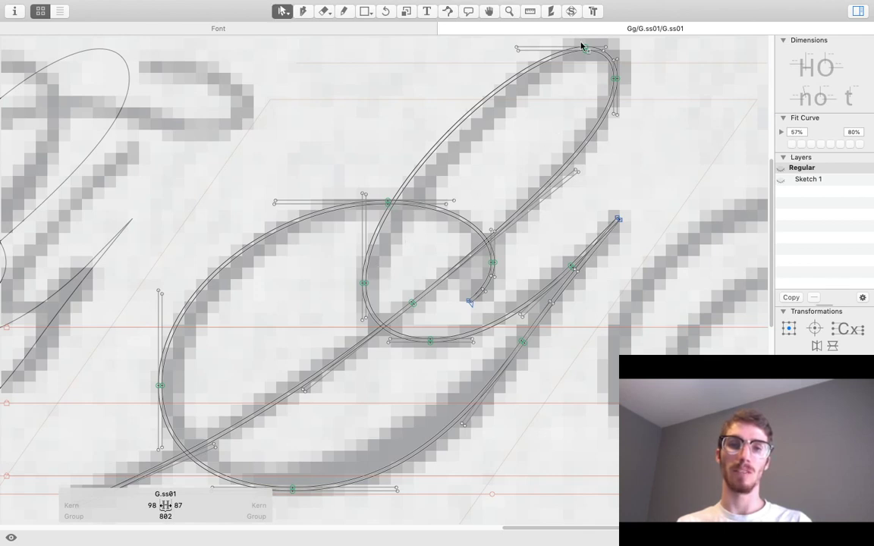
{"action": "key", "text": "z"}
{"action": "left_click", "coordinate": [523, 166], "text": "alt"}
{"action": "key", "text": "space"}
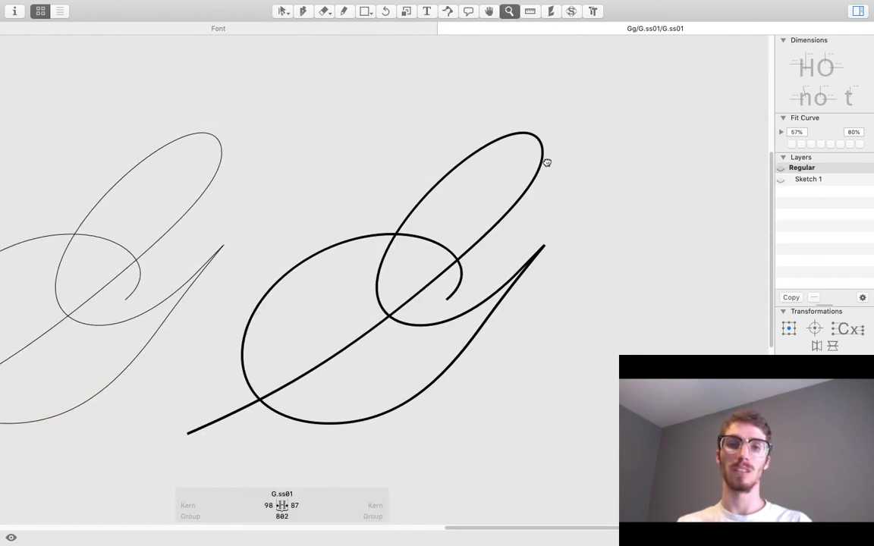
{"action": "left_click", "coordinate": [497, 191]}
{"action": "key", "text": "space"}
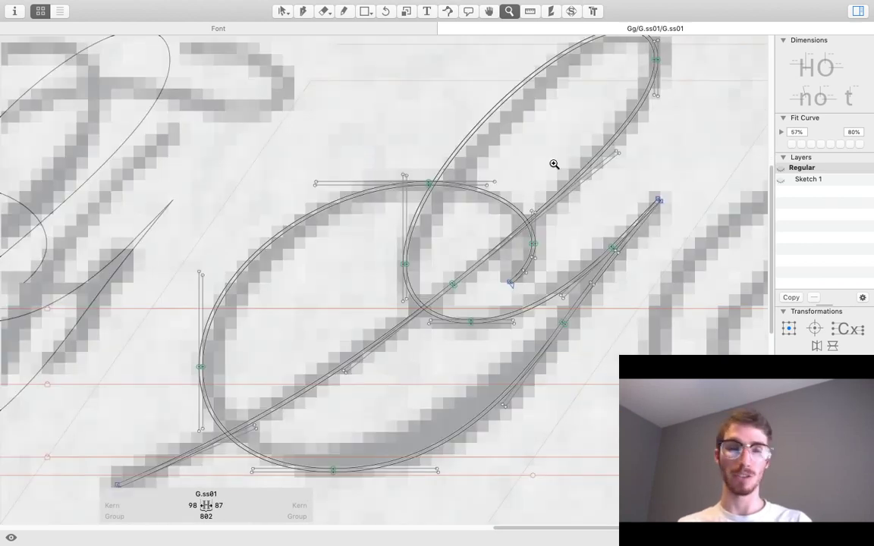
{"action": "key", "text": "space"}
{"action": "left_click_drag", "start_coordinate": [594, 146], "coordinate": [538, 202]}
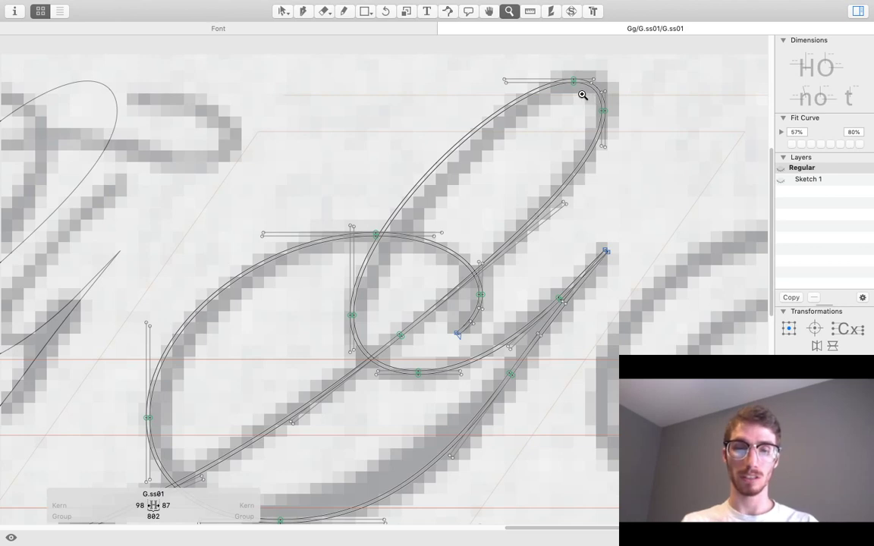
{"action": "key", "text": "v"}
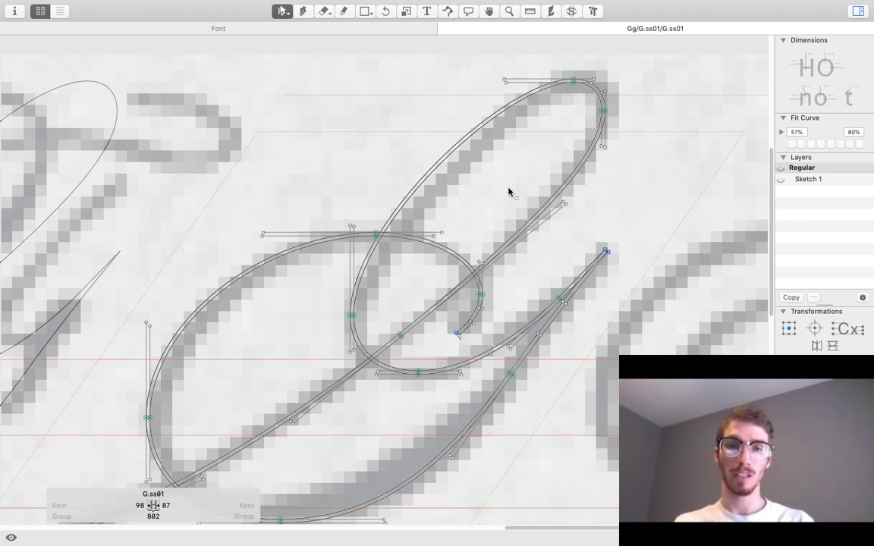
{"action": "key", "text": "z"}
{"action": "key", "text": "v"}
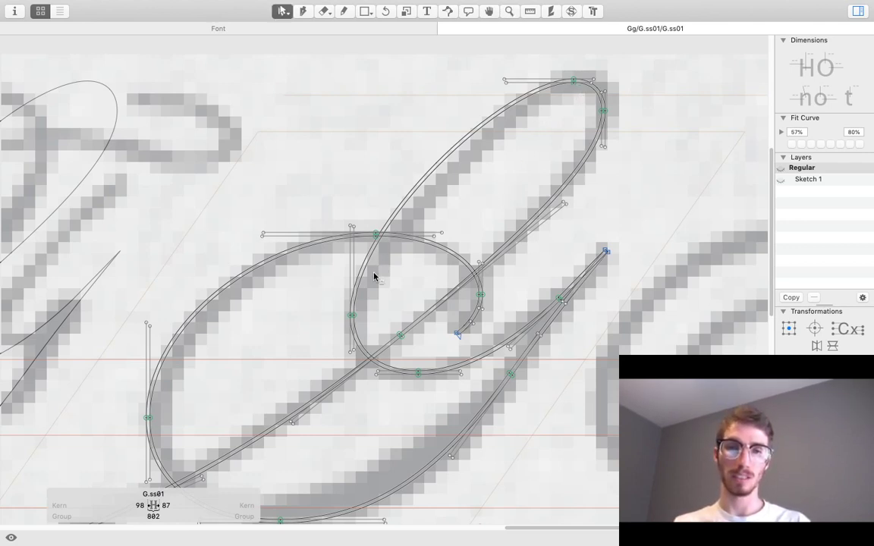
Slightly thicken the left curve of the alternate G's small lower loop by moving its inner extreme node to X 509, Y 318.
{"action": "left_click", "coordinate": [353, 317]}
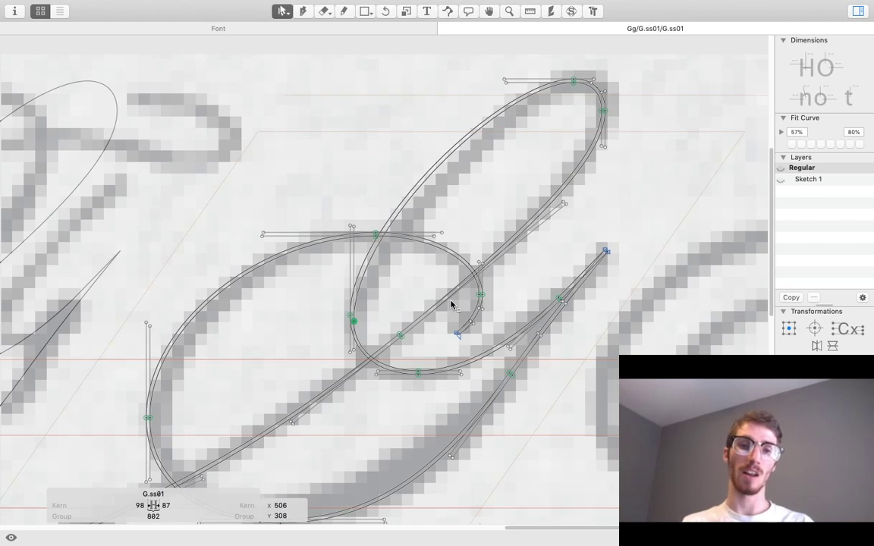
{"action": "key", "text": "shift+Up"}
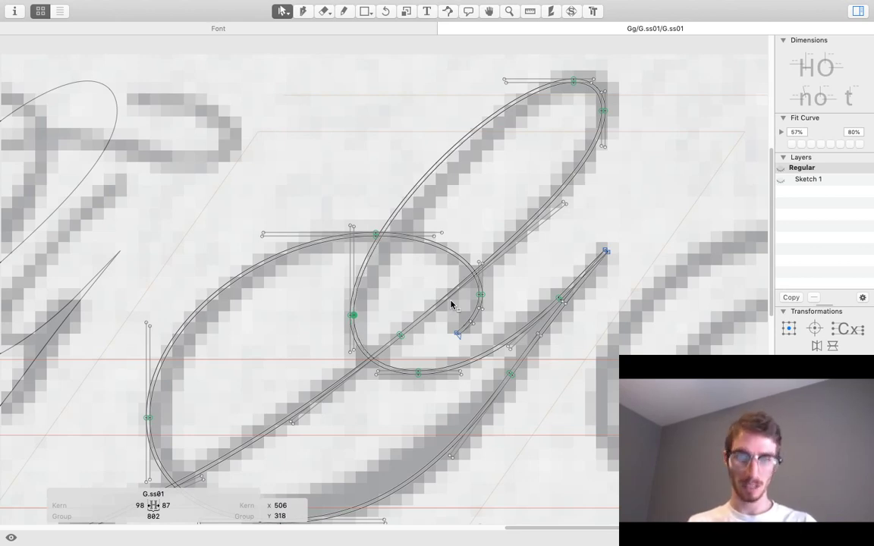
{"action": "key", "text": "shift+Down"}
{"action": "key", "text": "Right"}
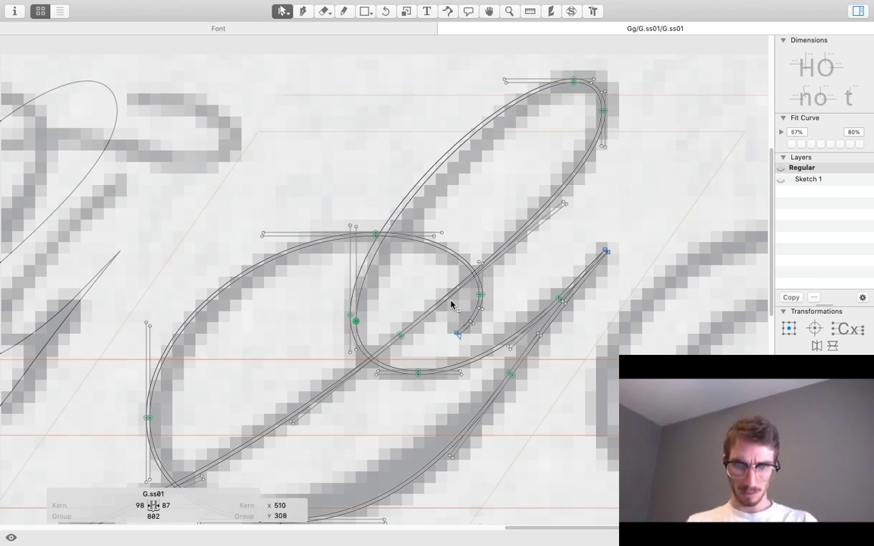
{"action": "key", "text": "shift+Down"}
{"action": "key", "text": "Right"}
{"action": "key", "text": "Right"}
{"action": "key", "text": "Right"}
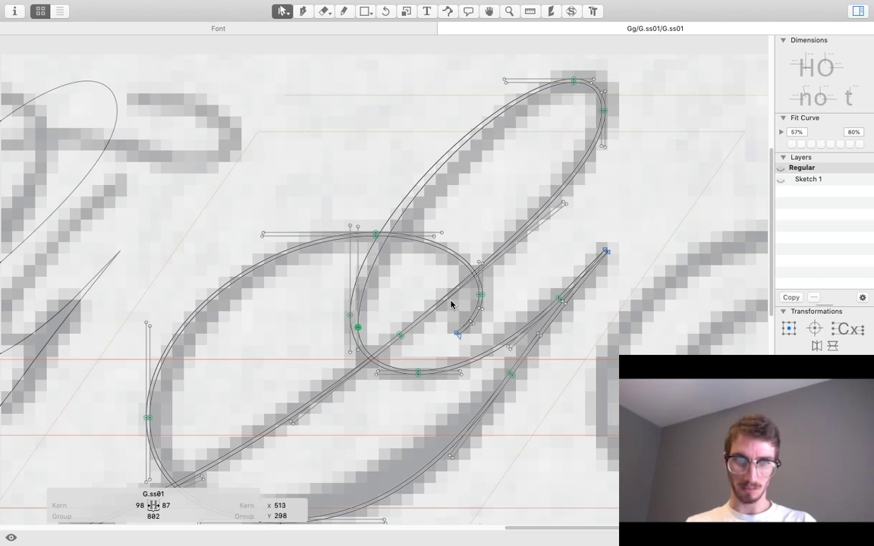
{"action": "key", "text": "z"}
{"action": "left_click", "coordinate": [451, 305]}
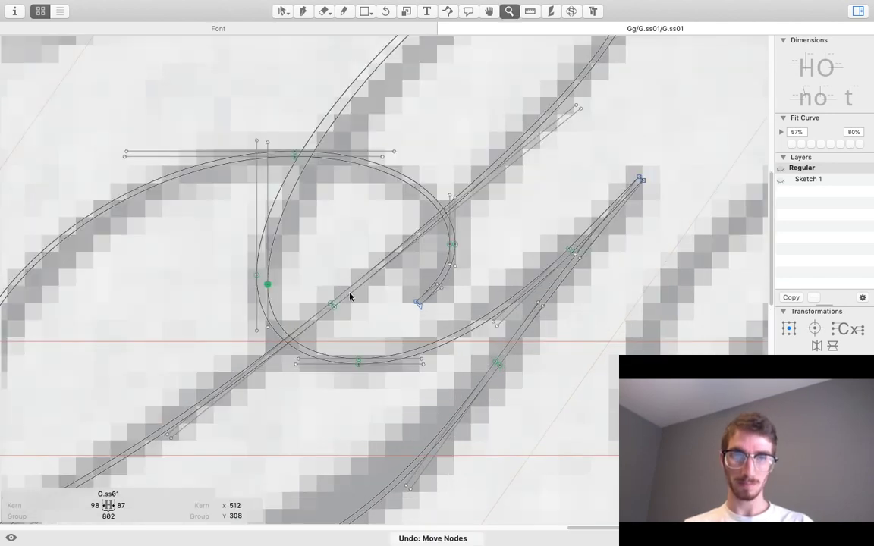
{"action": "left_click", "coordinate": [350, 297]}
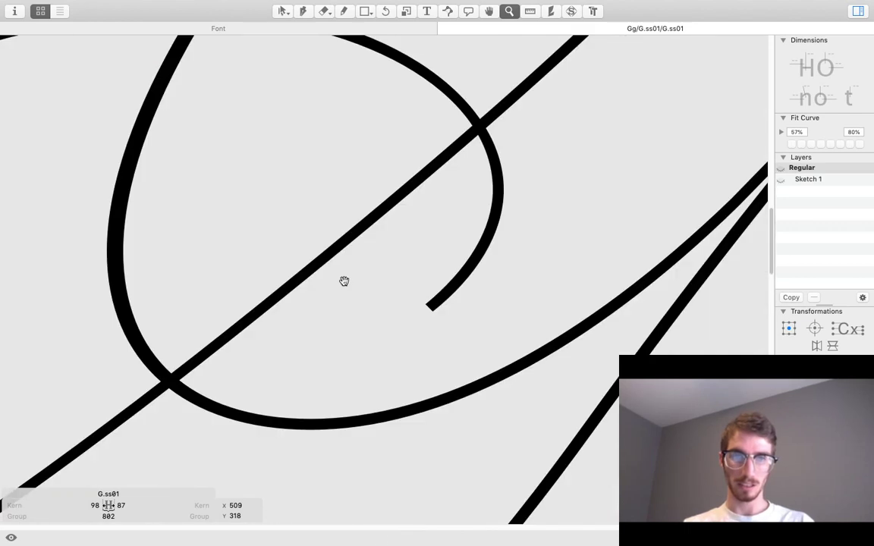
Measure the stroke width between the inner and outer extreme nodes on the left side of the small lower loop.
{"action": "key", "text": "v"}
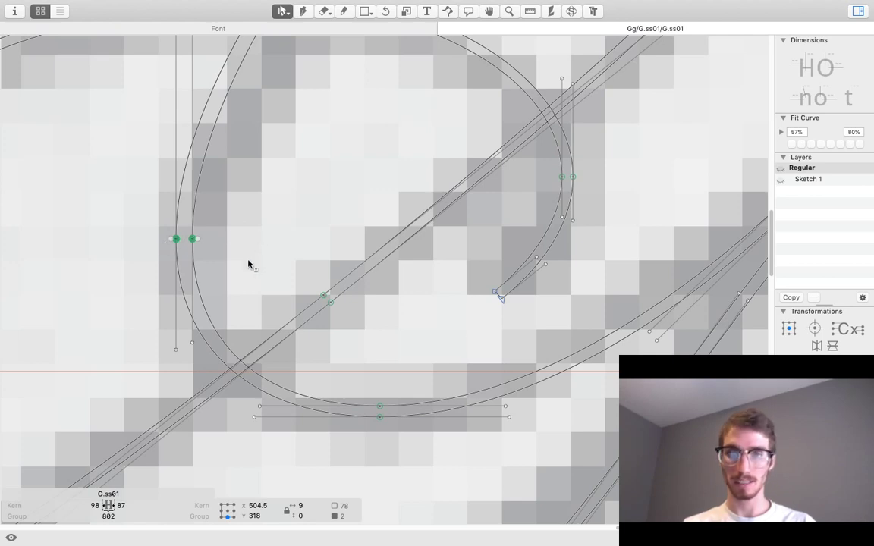
{"action": "left_click", "coordinate": [284, 242]}
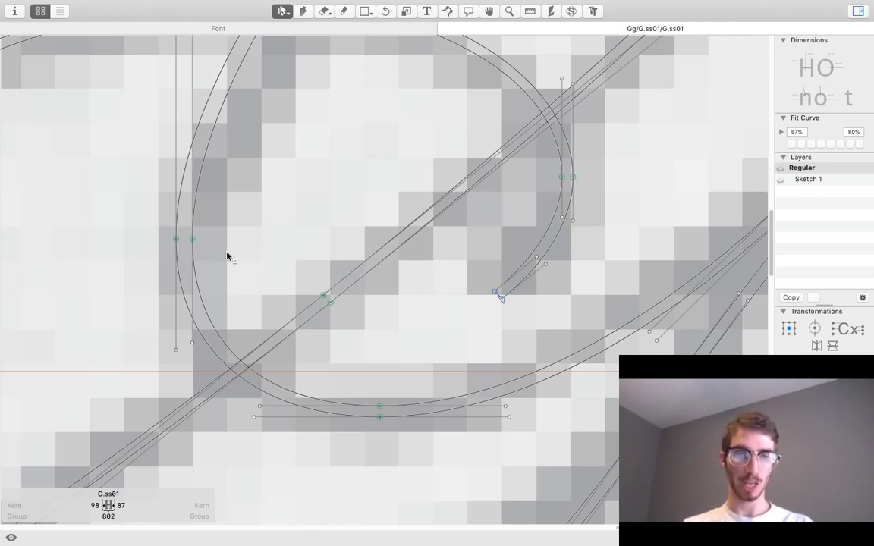
{"action": "left_click", "coordinate": [181, 233]}
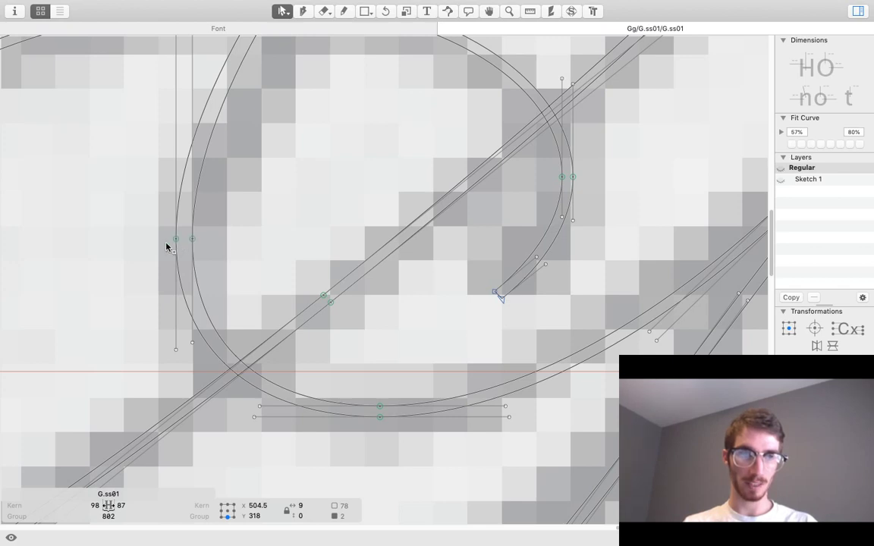
Preview the filled alternate G and inspect the weight transition from the lower loop's left curve up through the upper loop.
{"action": "key", "text": "space"}
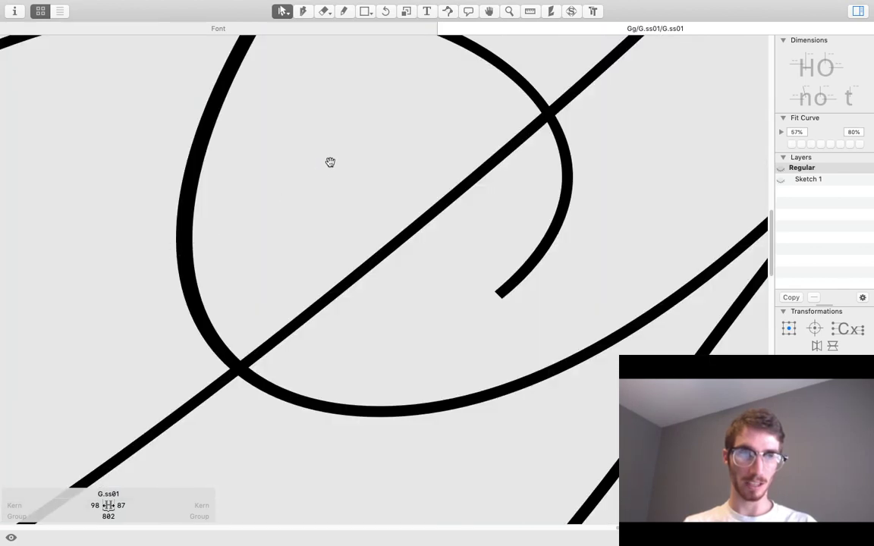
{"action": "left_click_drag", "start_coordinate": [330, 163], "coordinate": [275, 303]}
{"action": "key", "text": "z"}
{"action": "left_click", "coordinate": [300, 240], "text": "alt"}
{"action": "key", "text": "space"}
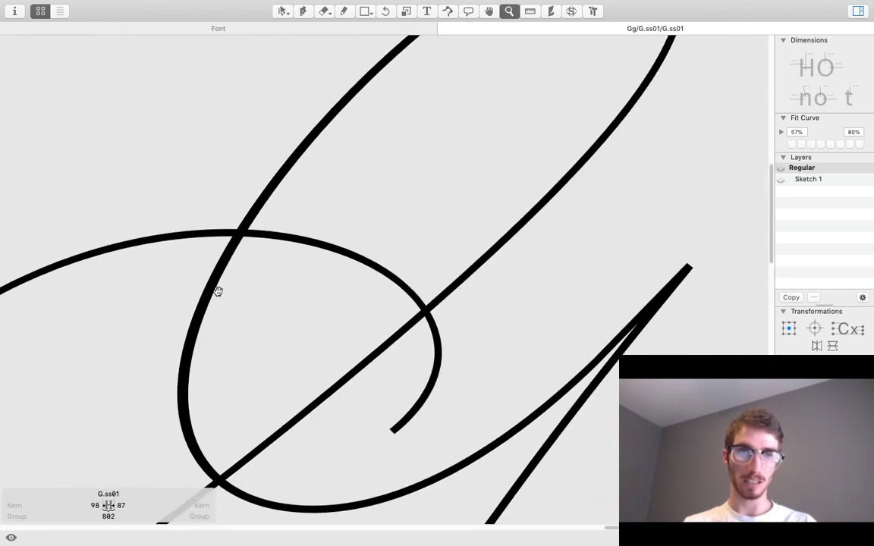
{"action": "left_click_drag", "start_coordinate": [421, 78], "coordinate": [357, 216]}
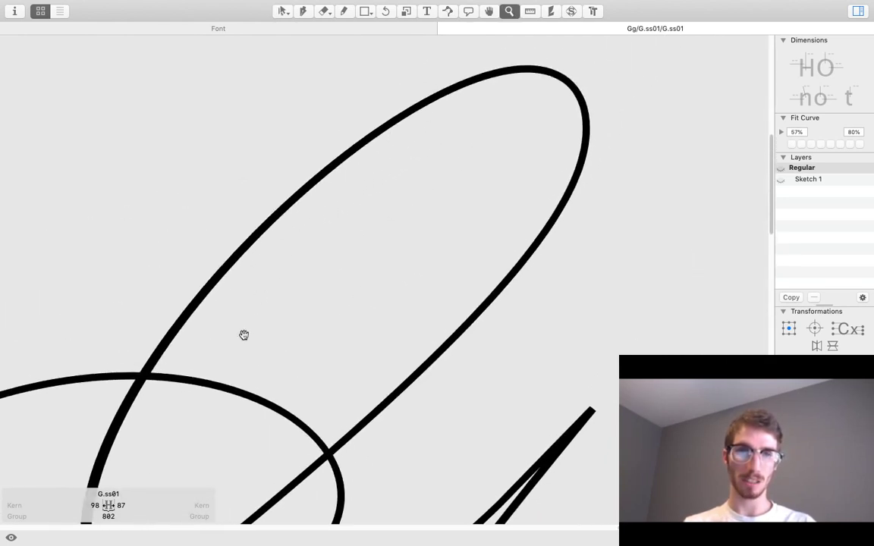
{"action": "left_click_drag", "start_coordinate": [270, 338], "coordinate": [421, 151]}
{"action": "scroll", "coordinate": [360, 326], "scroll_direction": "up", "scroll_amount": 3}
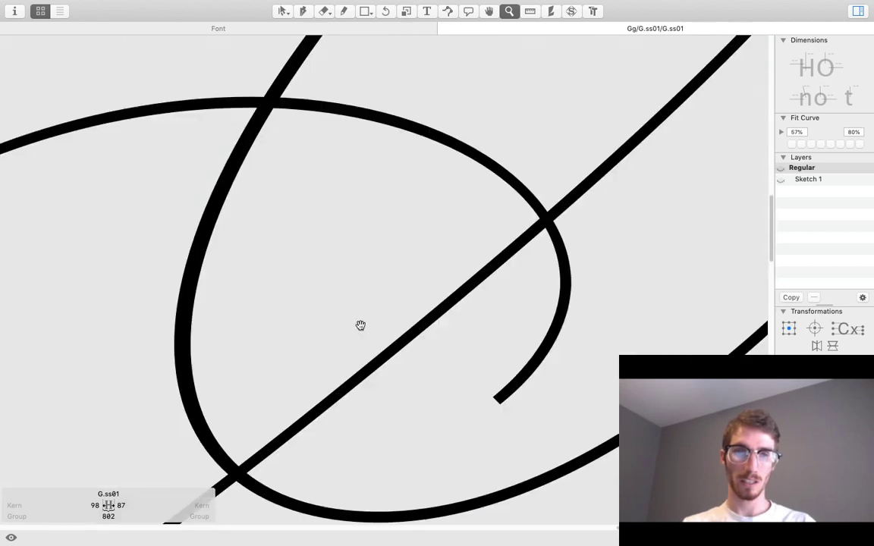
Measure the hairline thickness at the bottom of the small loop and at the top of the large bowl.
{"action": "key", "text": "space"}
{"action": "left_click_drag", "start_coordinate": [384, 478], "coordinate": [327, 406]}
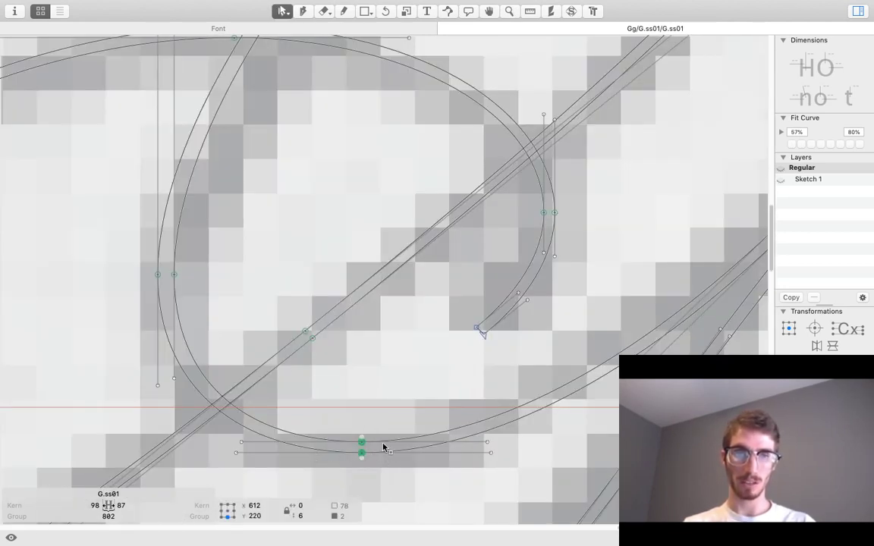
{"action": "left_click", "coordinate": [211, 294]}
{"action": "left_click_drag", "start_coordinate": [404, 249], "coordinate": [563, 306]}
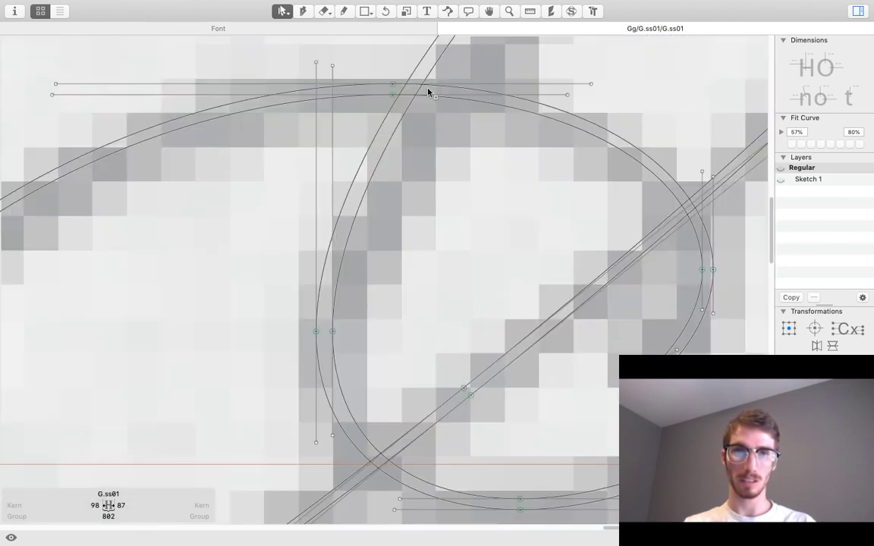
{"action": "left_click_drag", "start_coordinate": [399, 79], "coordinate": [387, 98]}
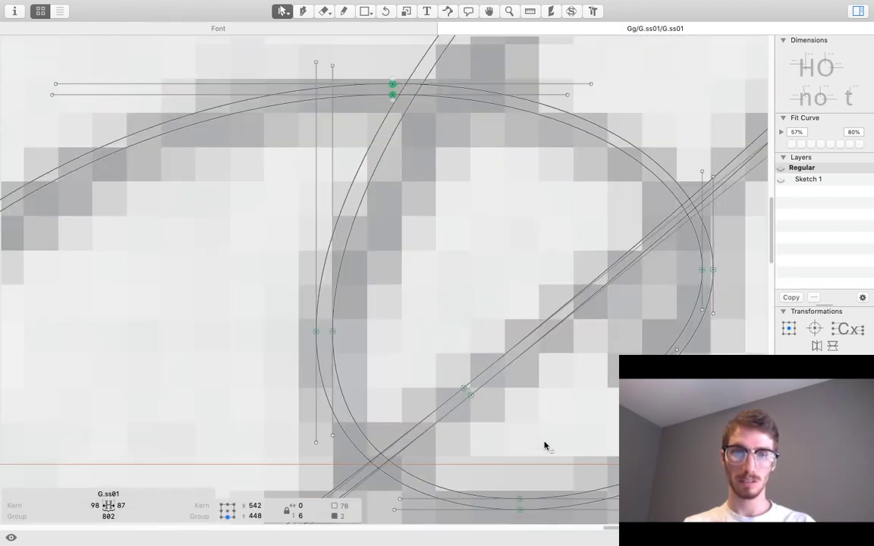
{"action": "scroll", "coordinate": [545, 446], "scroll_direction": "right", "scroll_amount": 10}
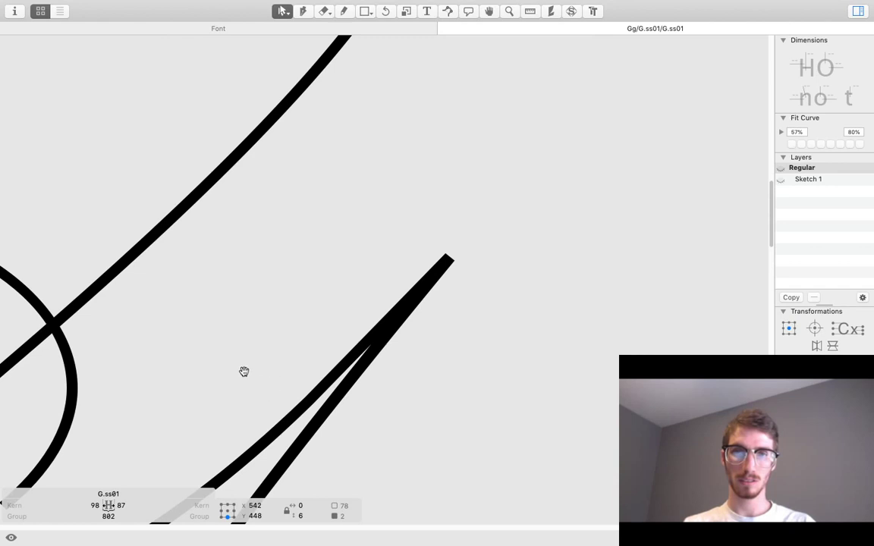
{"action": "scroll", "coordinate": [507, 328], "scroll_direction": "down", "scroll_amount": 5}
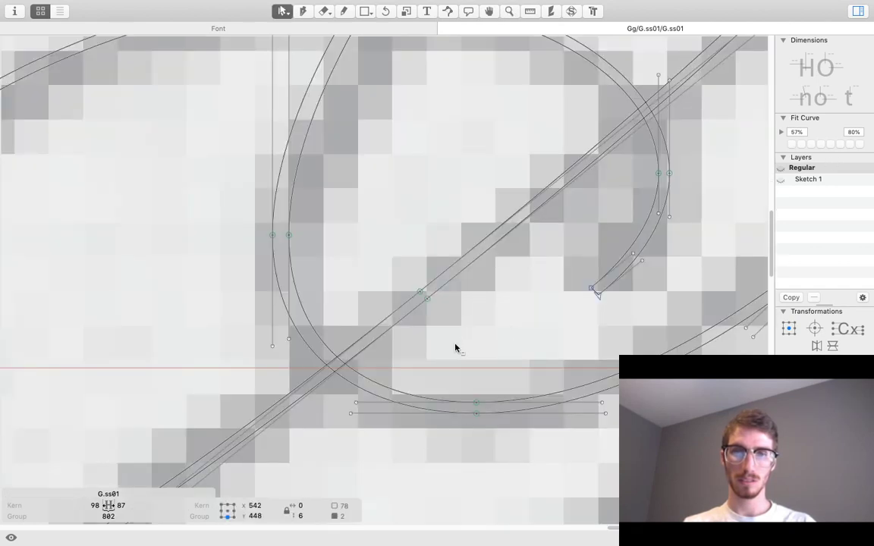
{"action": "left_click_drag", "start_coordinate": [488, 441], "coordinate": [462, 379]}
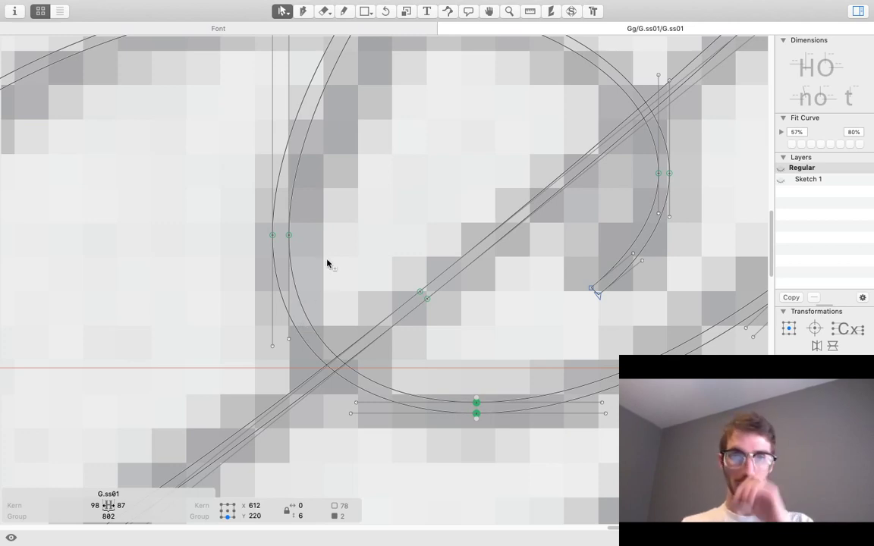
Thicken the lower loop's left curve further by shifting its inner extreme node horizontally to X 514, previewing the weight.
{"action": "left_click", "coordinate": [289, 235]}
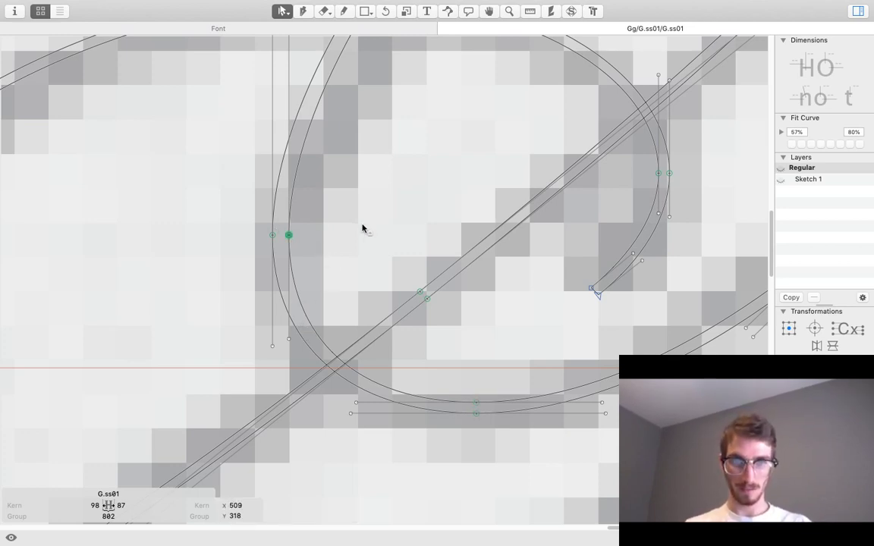
{"action": "key", "text": "space"}
{"action": "key", "text": "shift+Right"}
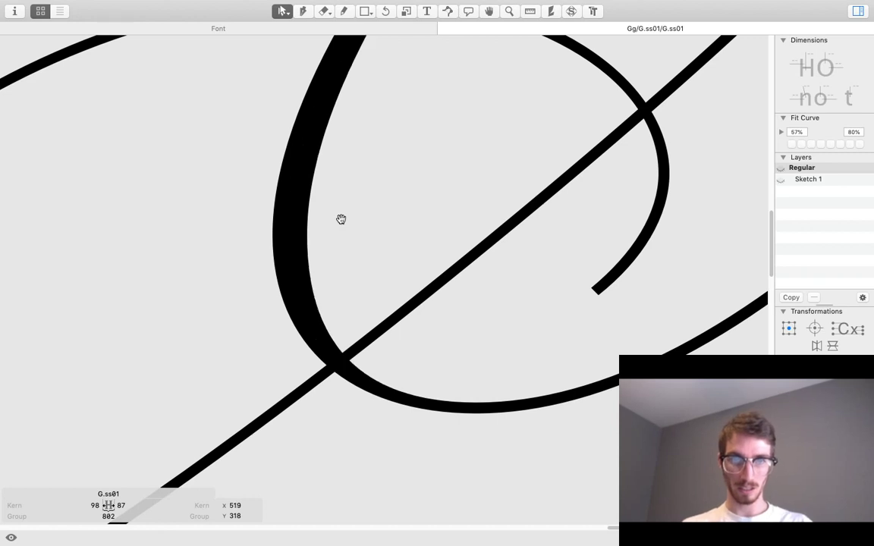
{"action": "key", "text": "space"}
{"action": "key", "text": "shift+Left"}
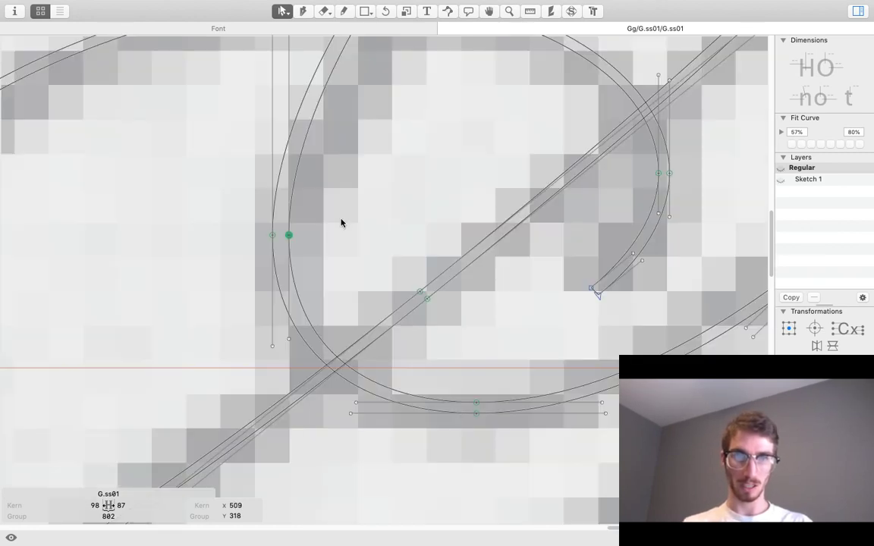
{"action": "key", "text": "shift+Right"}
{"action": "key", "text": "shift+Left"}
{"action": "key", "text": "Right"}
{"action": "key", "text": "Right"}
{"action": "key", "text": "Right"}
{"action": "key", "text": "Right"}
{"action": "key", "text": "Right"}
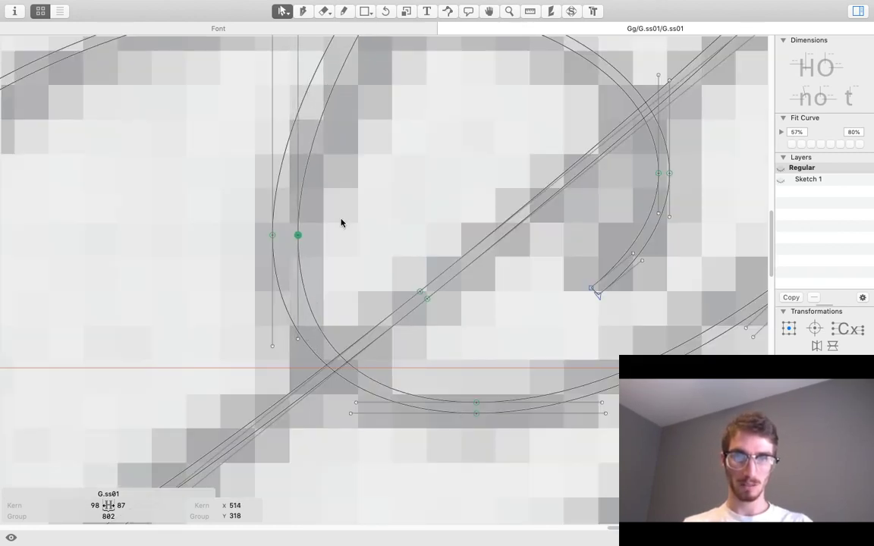
{"action": "key", "text": "space"}
Lower the inner extreme node on the small loop's left curve to Y 298 and preview the filled stroke.
{"action": "key", "text": "shift+Down"}
{"action": "key", "text": "shift+Up"}
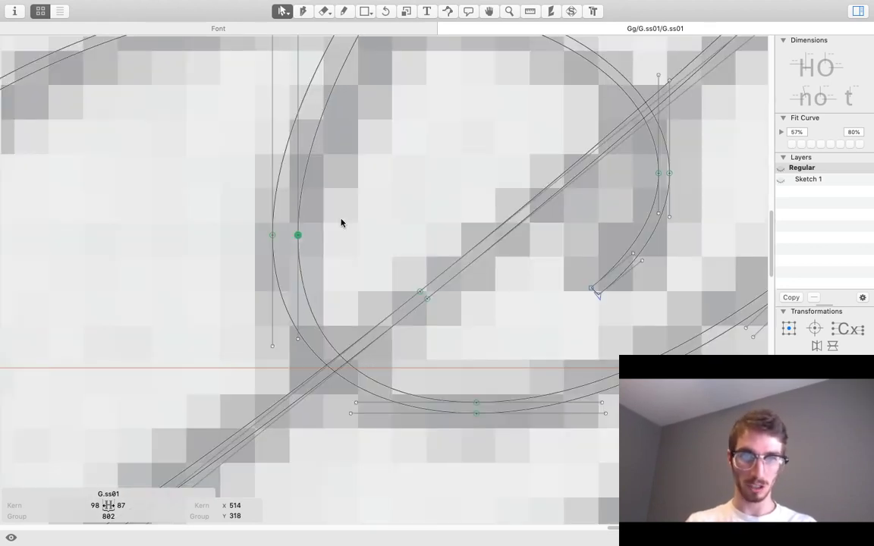
{"action": "key", "text": "shift+Down"}
{"action": "key", "text": "shift+Down"}
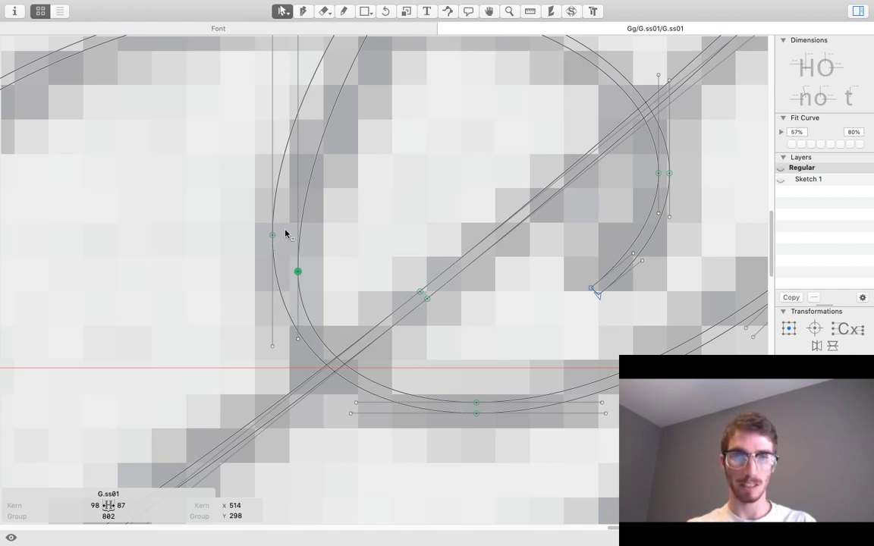
{"action": "key", "text": "space"}
{"action": "left_click_drag", "start_coordinate": [521, 253], "coordinate": [487, 306]}
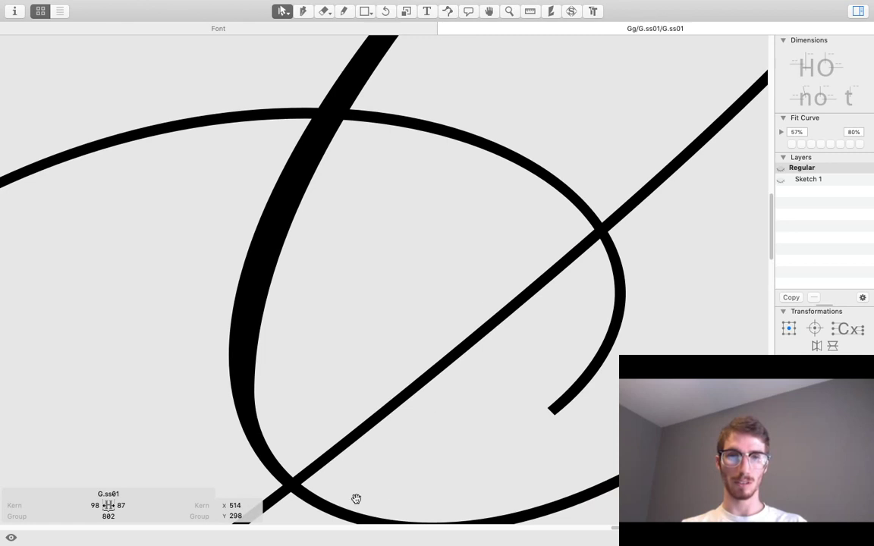
Preview the filled stroke of the alternate G and examine its weight from the small loop's left curve up through the upper loop.
{"action": "key", "text": "z"}
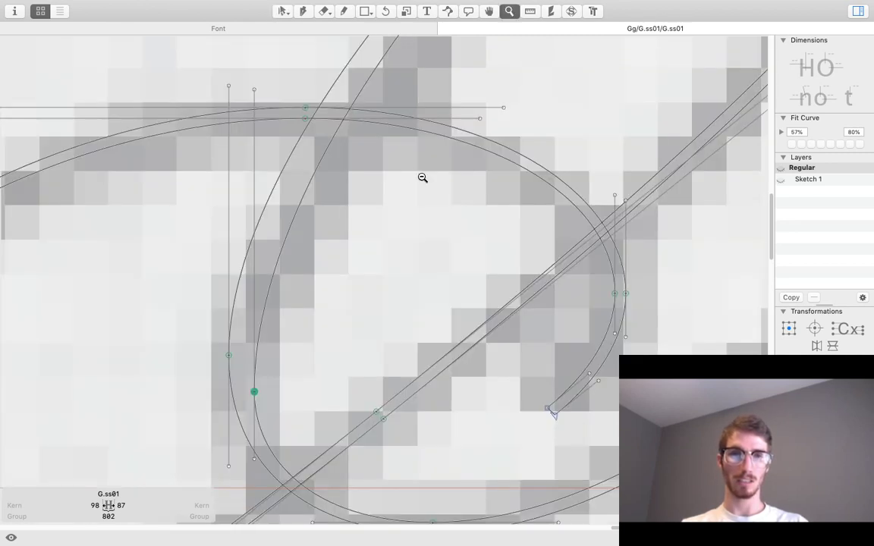
{"action": "left_click", "coordinate": [423, 178], "text": "alt"}
{"action": "key", "text": "space"}
{"action": "left_click_drag", "start_coordinate": [442, 183], "coordinate": [392, 302]}
{"action": "key", "text": "space"}
{"action": "left_click_drag", "start_coordinate": [276, 449], "coordinate": [304, 420]}
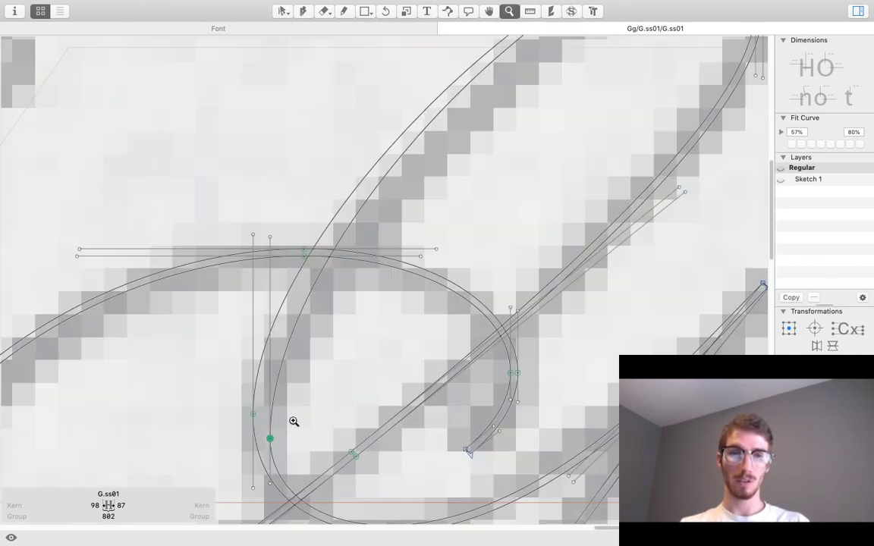
{"action": "key", "text": "space"}
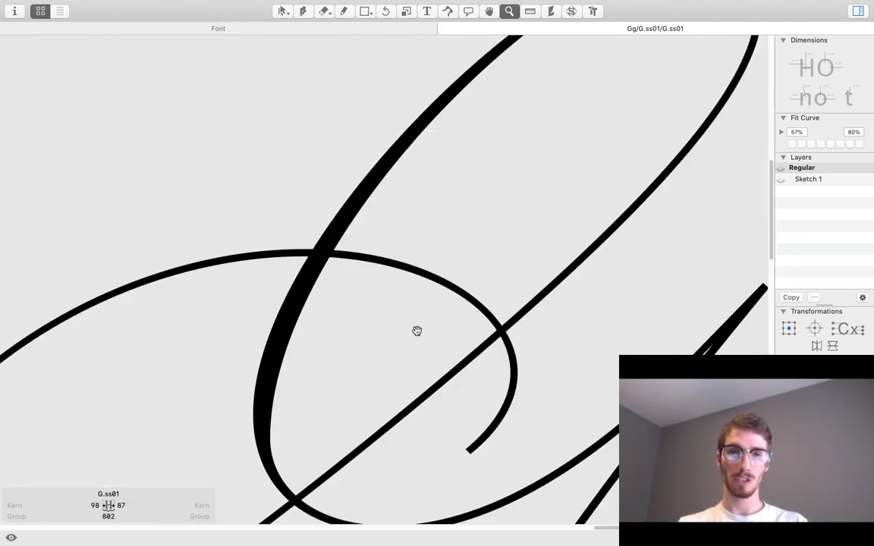
{"action": "left_click", "coordinate": [302, 380], "text": "alt"}
{"action": "key", "text": "space"}
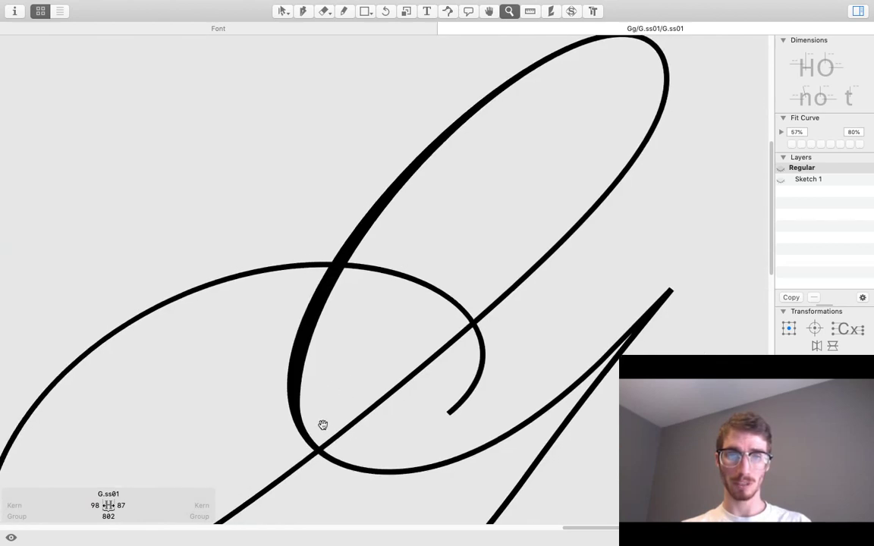
{"action": "key", "text": "v"}
{"action": "left_click", "coordinate": [300, 405]}
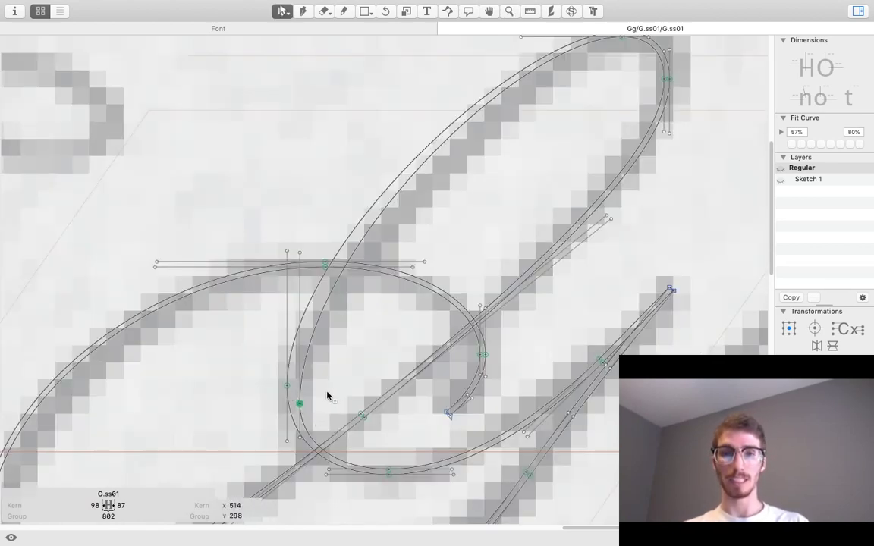
Lower the inner extreme node at the top of the upper loop to Y 696.
{"action": "key", "text": "z"}
{"action": "left_click", "coordinate": [624, 70]}
{"action": "key", "text": "space"}
{"action": "left_click_drag", "start_coordinate": [624, 71], "coordinate": [490, 213]}
{"action": "key", "text": "v"}
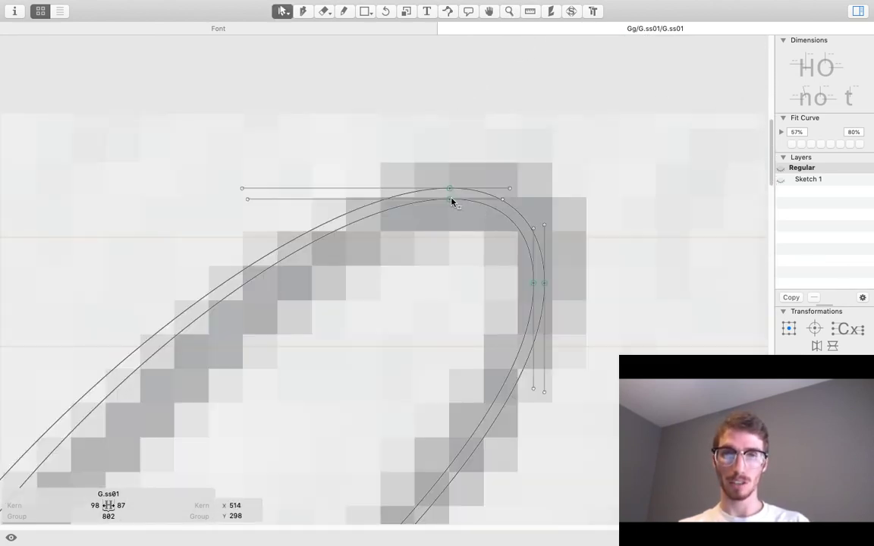
{"action": "left_click", "coordinate": [450, 199]}
{"action": "key", "text": "Down"}
{"action": "key", "text": "Down"}
{"action": "key", "text": "Down"}
{"action": "key", "text": "Down"}
{"action": "key", "text": "Down"}
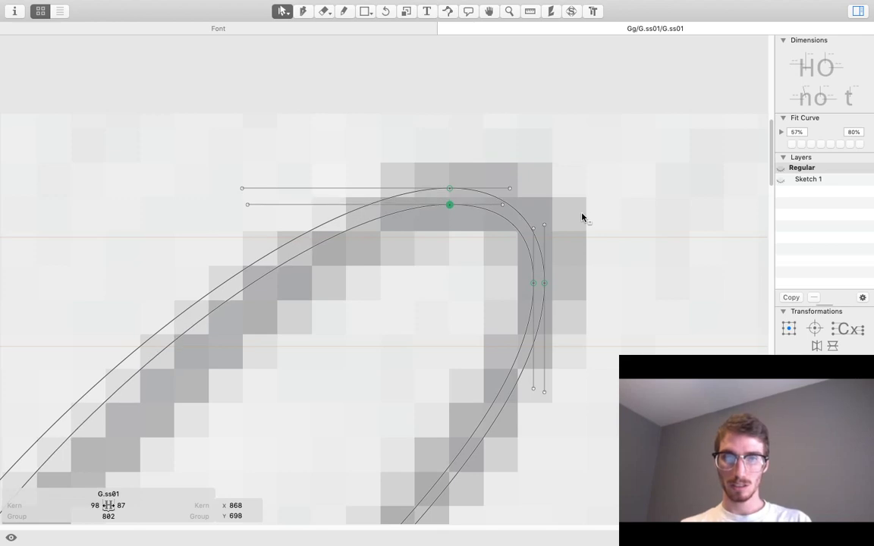
Shift the upper loop's inner top node horizontally to X 881 and preview the filled weight transition.
{"action": "key", "text": "shift+Right"}
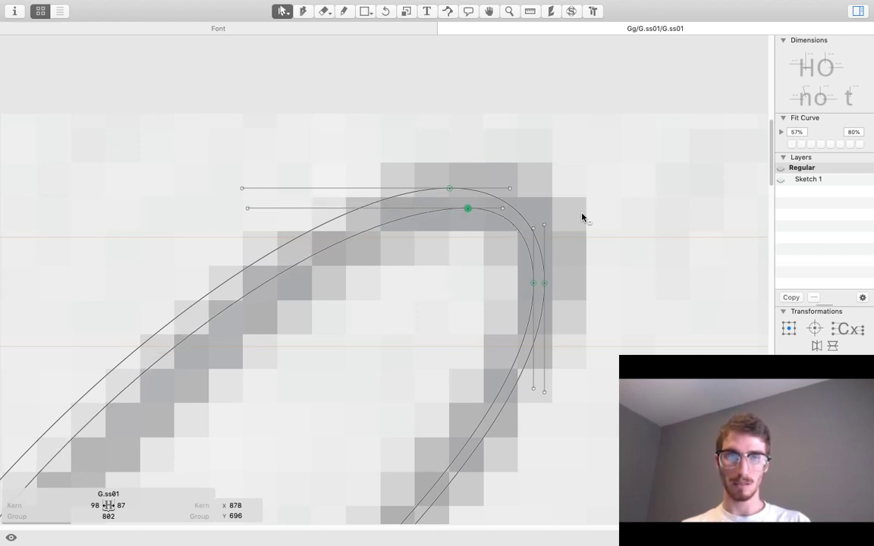
{"action": "key", "text": "Right"}
{"action": "key", "text": "Right"}
{"action": "key", "text": "Right"}
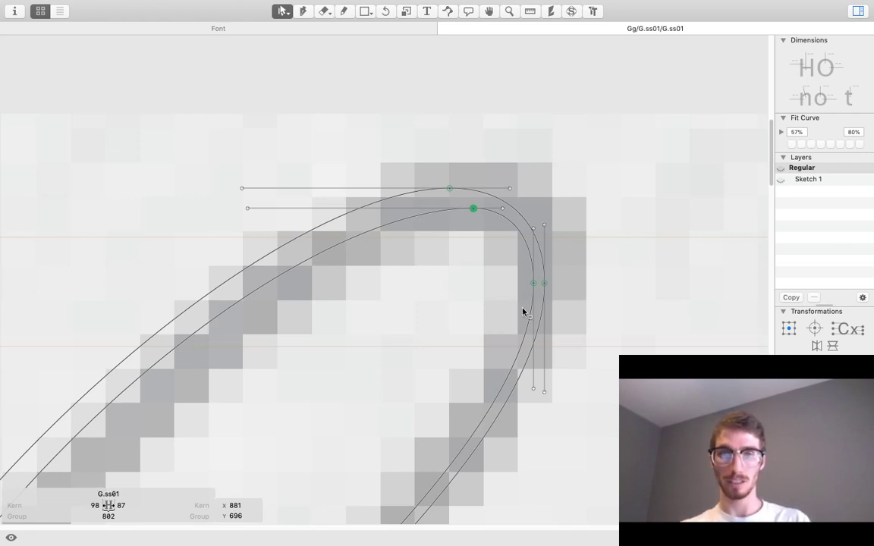
{"action": "scroll", "coordinate": [523, 311], "scroll_direction": "left", "scroll_amount": 10}
{"action": "scroll", "coordinate": [523, 311], "scroll_direction": "down", "scroll_amount": 4}
{"action": "key", "text": "space"}
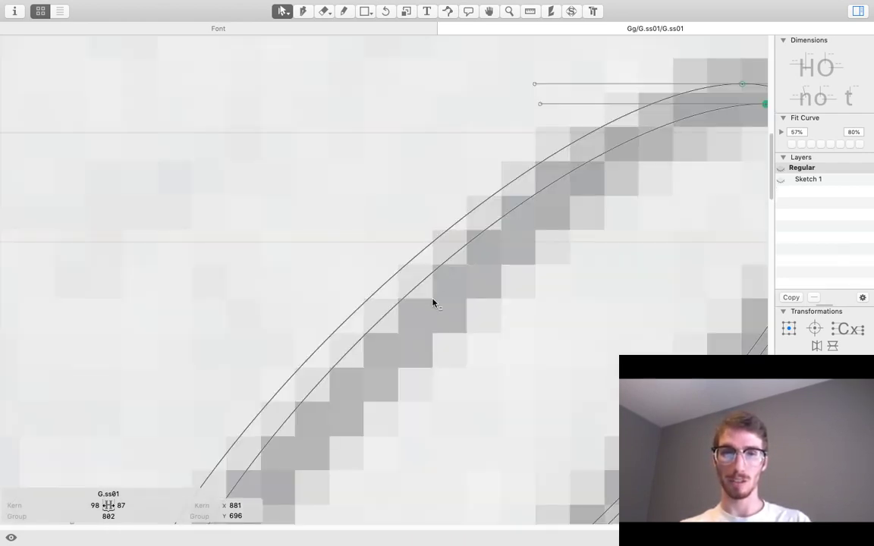
{"action": "key", "text": "z"}
{"action": "left_click", "coordinate": [433, 301], "text": "alt"}
{"action": "key", "text": "space"}
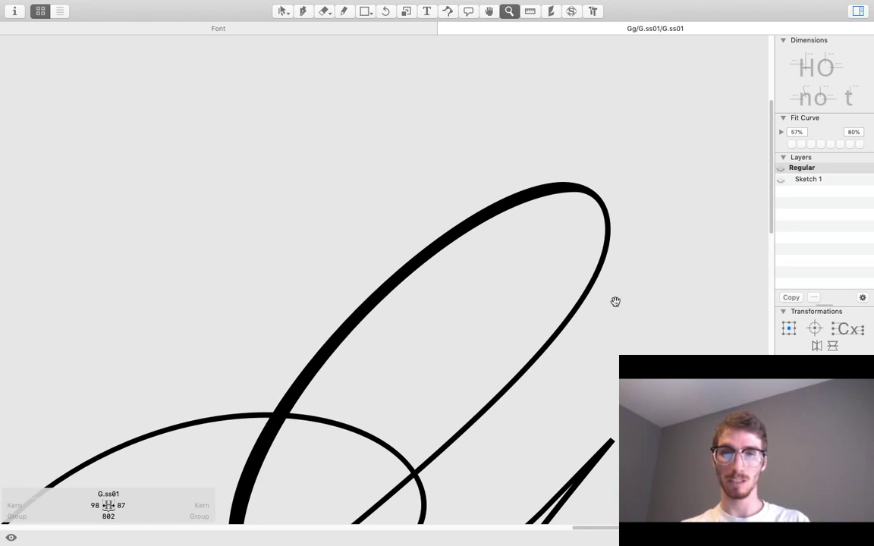
{"action": "left_click_drag", "start_coordinate": [616, 303], "coordinate": [689, 205]}
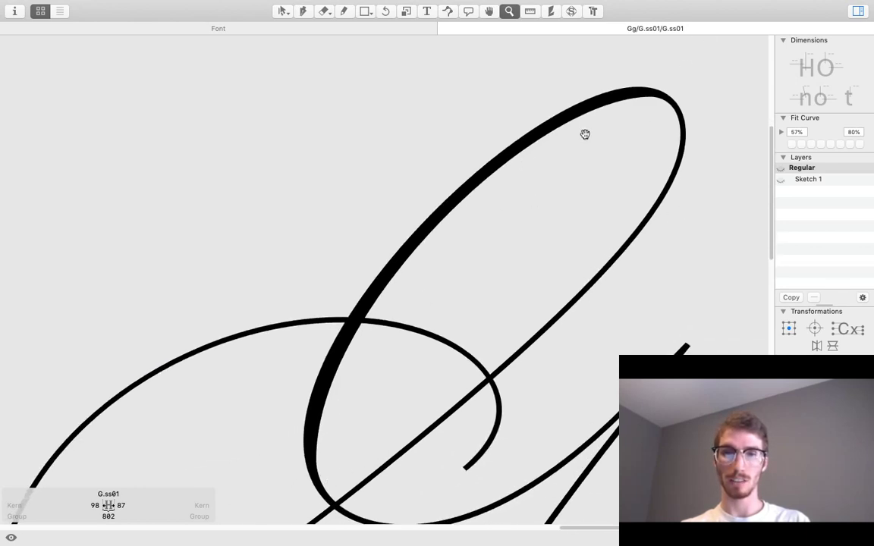
{"action": "left_click", "coordinate": [614, 125]}
{"action": "key", "text": "space"}
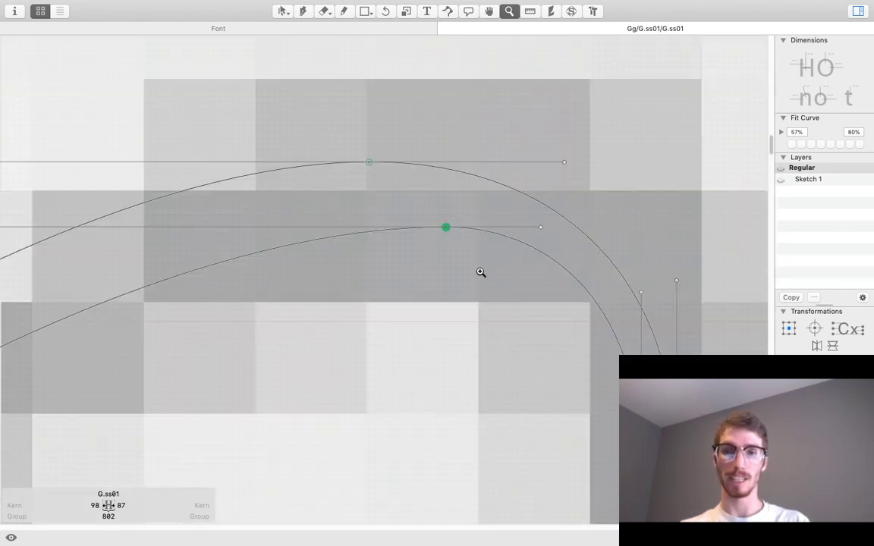
Fine-tune the upper loop's inner top node to X 883, Y 695 and preview the filled stroke.
{"action": "key", "text": "v"}
{"action": "key", "text": "Right"}
{"action": "key", "text": "Right"}
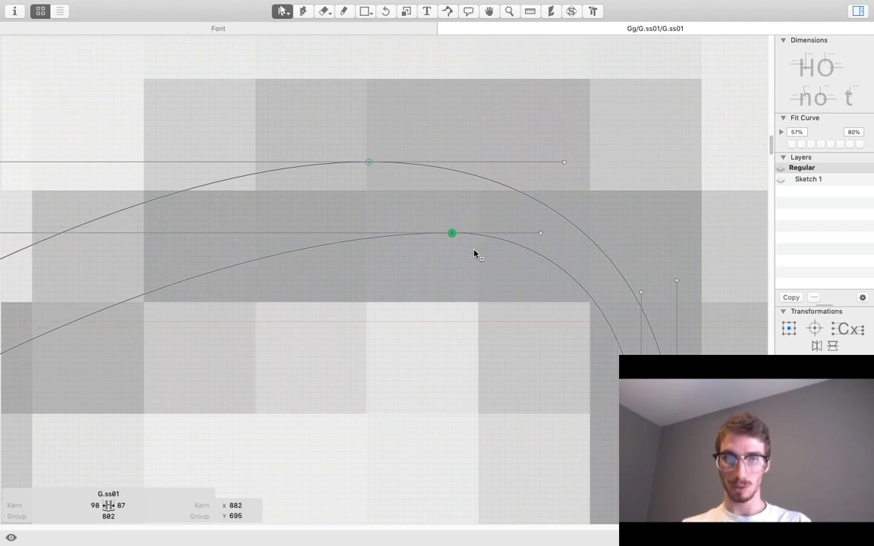
{"action": "key", "text": "space"}
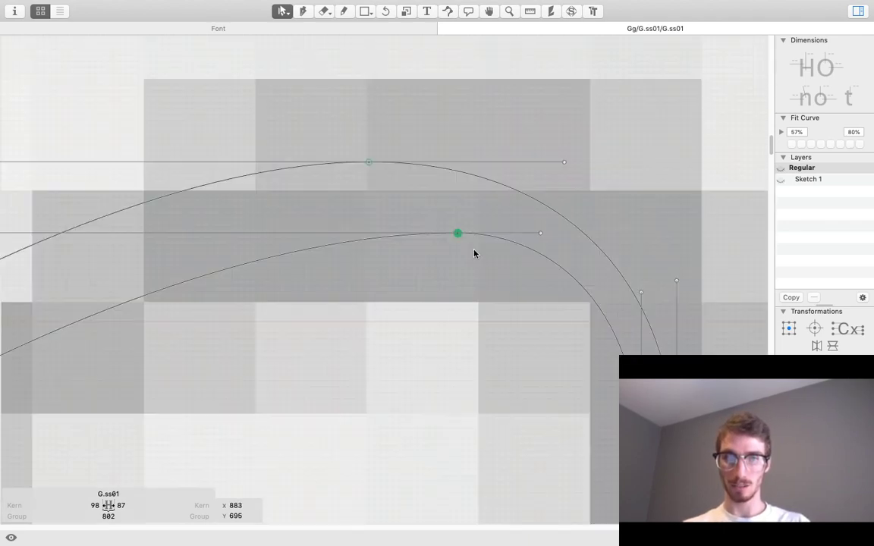
{"action": "key", "text": "z"}
{"action": "left_click", "coordinate": [476, 258], "text": "alt"}
{"action": "key", "text": "space"}
{"action": "left_click_drag", "start_coordinate": [479, 293], "coordinate": [652, 199]}
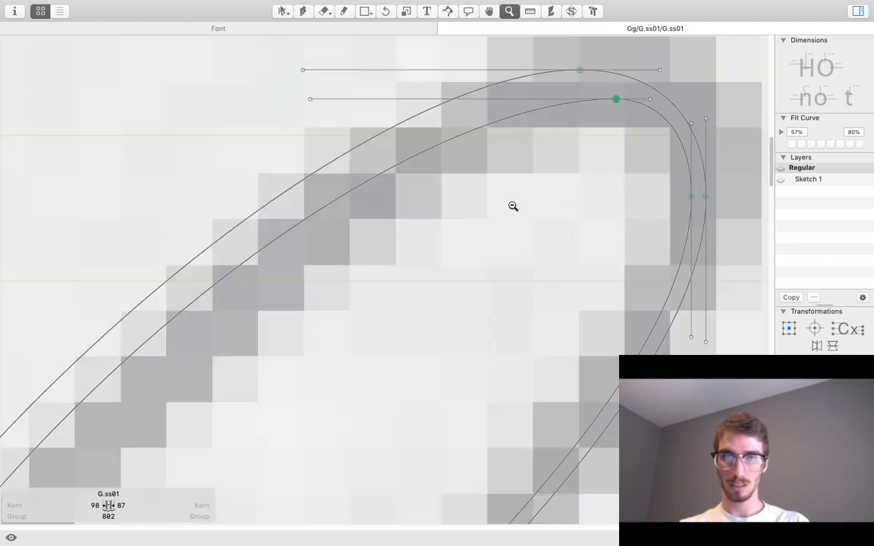
{"action": "left_click", "coordinate": [513, 205], "text": "alt"}
{"action": "key", "text": "space"}
{"action": "key", "text": "space"}
{"action": "left_click_drag", "start_coordinate": [562, 218], "coordinate": [554, 184]}
Thicken the upper loop's long left downstroke by pulling its inner curve segment inward, shortening the segment's handles.
{"action": "key", "text": "v"}
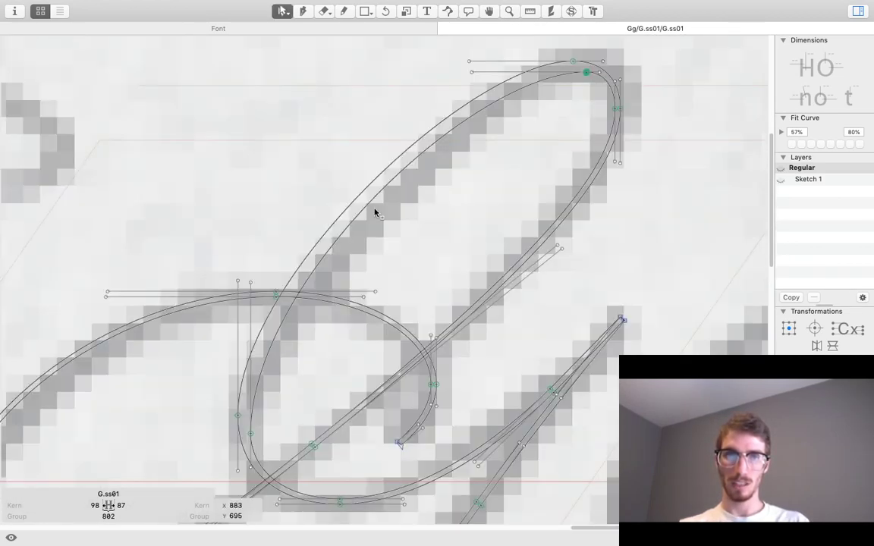
{"action": "mouse_move", "coordinate": [365, 210]}
{"action": "left_mouse_down"}
{"action": "mouse_move", "coordinate": [387, 244]}
{"action": "mouse_move", "coordinate": [393, 238]}
{"action": "left_mouse_up"}
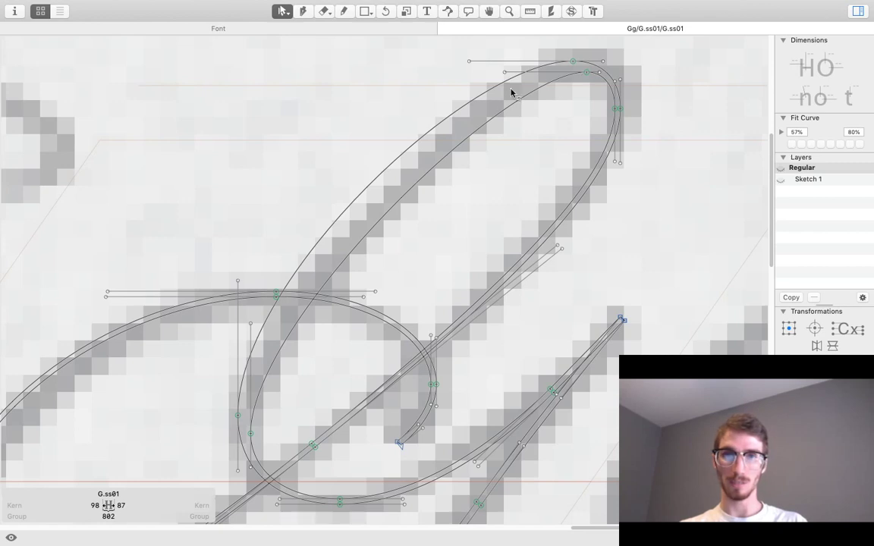
{"action": "left_click", "coordinate": [490, 150]}
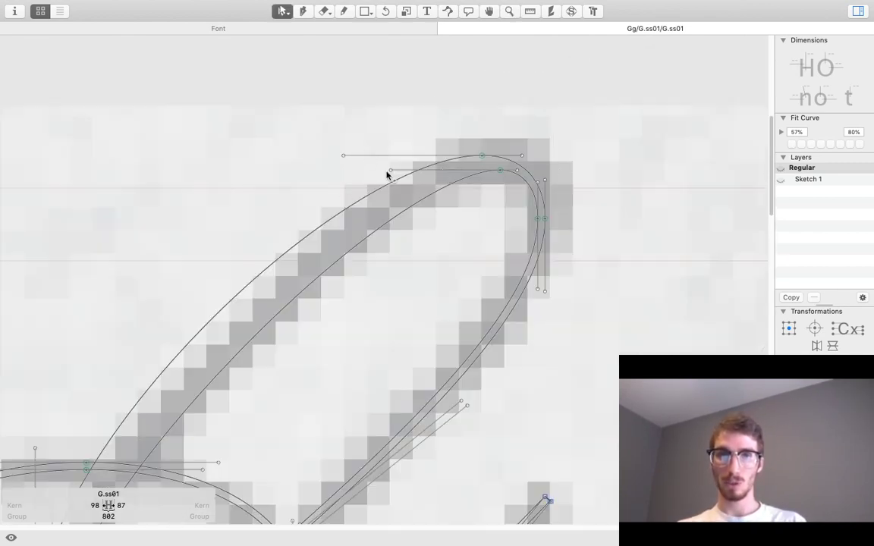
Select the pair of left handles at the upper loop's top to check their offset, and preview the filled downstroke.
{"action": "left_click_drag", "start_coordinate": [387, 175], "coordinate": [335, 162]}
{"action": "key", "text": "super+z"}
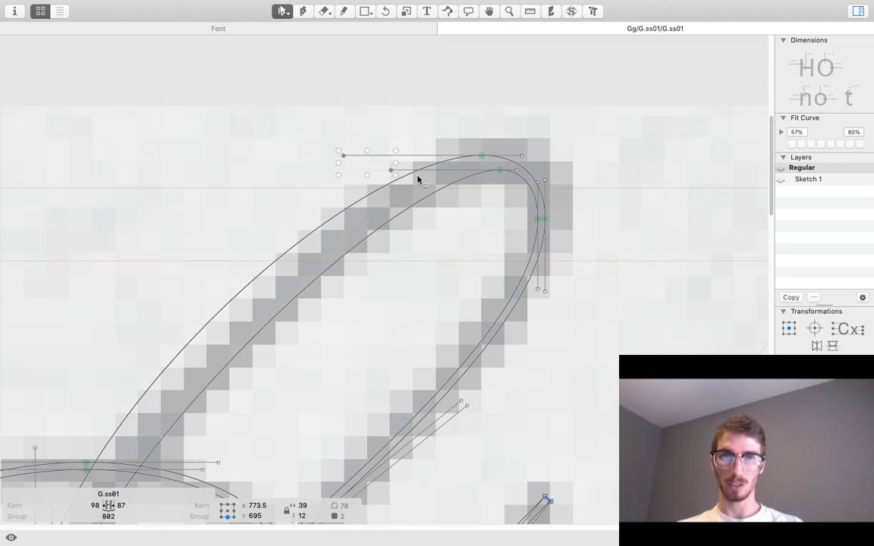
{"action": "key", "text": "space"}
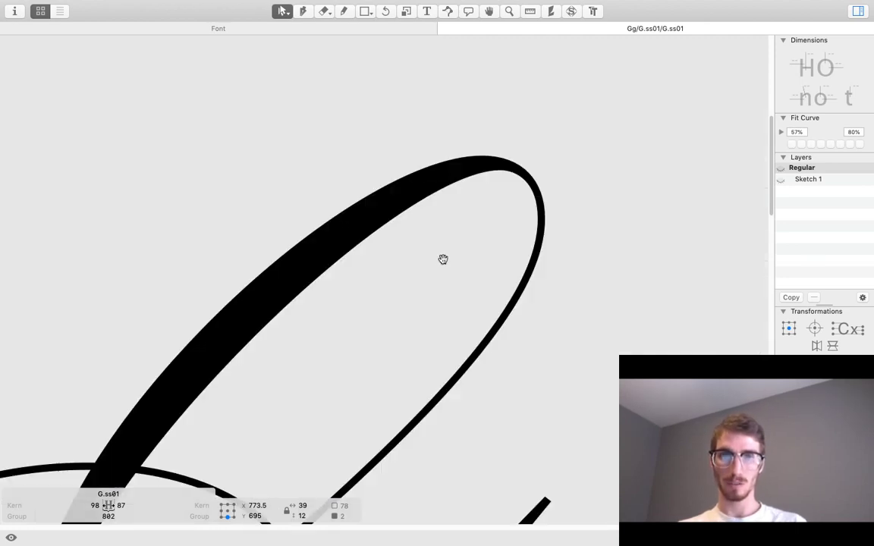
{"action": "key", "text": "space"}
{"action": "scroll", "coordinate": [624, 105], "scroll_direction": "down", "scroll_amount": 5}
{"action": "scroll", "coordinate": [504, 201], "scroll_direction": "down", "scroll_amount": 3}
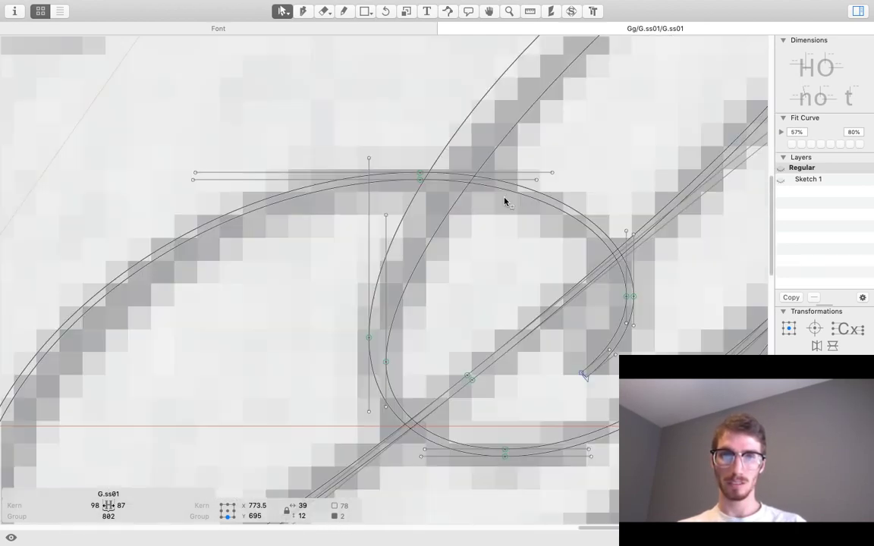
Compare the handle offsets on the small loop's left curve and at the upper loop's top, previewing the filled stroke.
{"action": "left_click", "coordinate": [394, 226]}
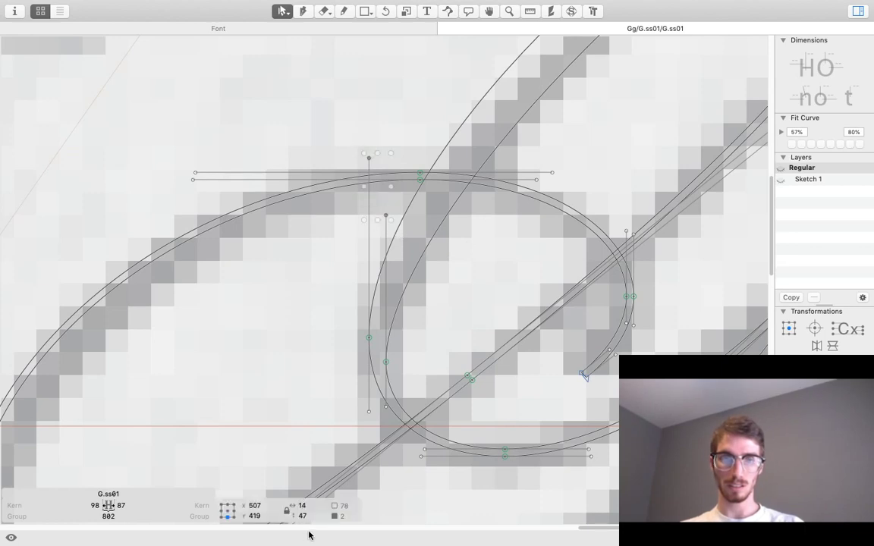
{"action": "key", "text": "space"}
{"action": "scroll", "coordinate": [266, 284], "scroll_direction": "up", "scroll_amount": 2}
{"action": "scroll", "coordinate": [266, 284], "scroll_direction": "right", "scroll_amount": 3}
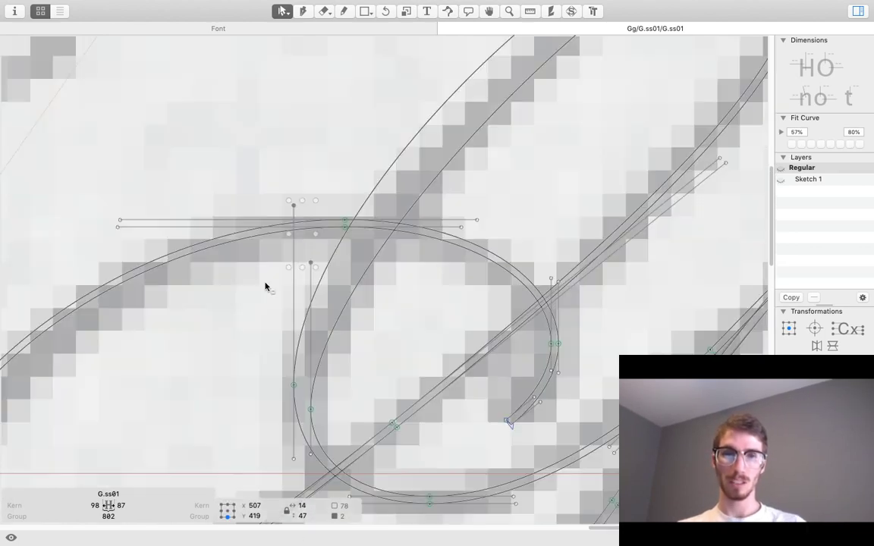
{"action": "key", "text": "z"}
{"action": "key", "text": "super+minus"}
{"action": "key", "text": "space"}
{"action": "left_click_drag", "start_coordinate": [427, 227], "coordinate": [307, 334]}
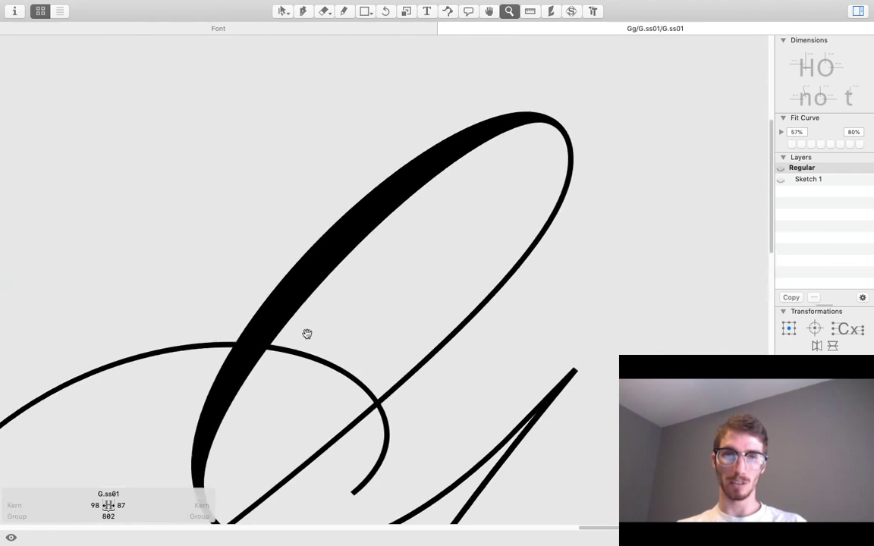
{"action": "left_click_drag", "start_coordinate": [469, 130], "coordinate": [410, 113]}
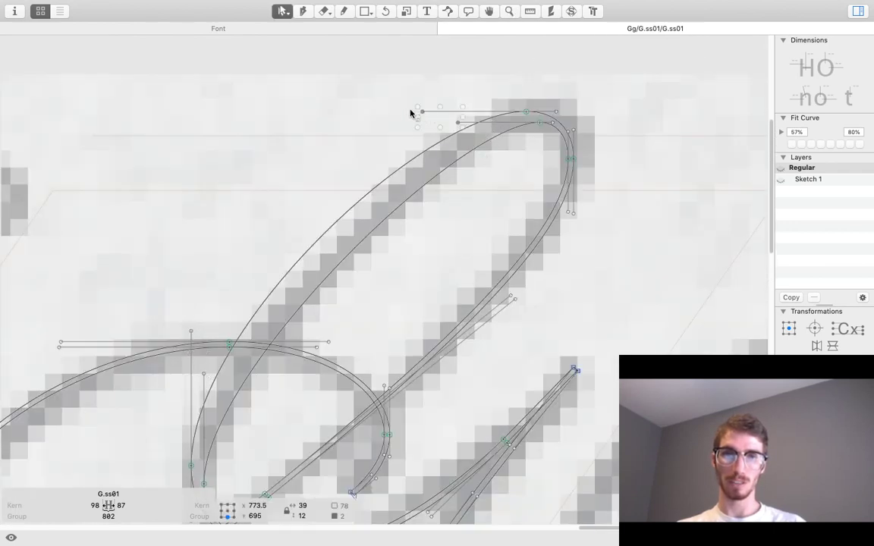
{"action": "left_click", "coordinate": [390, 222]}
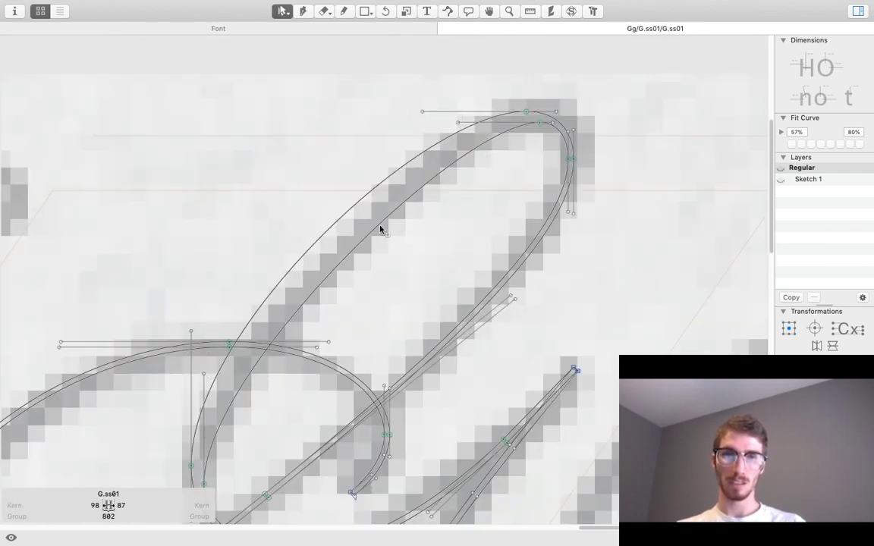
{"action": "key", "text": "space"}
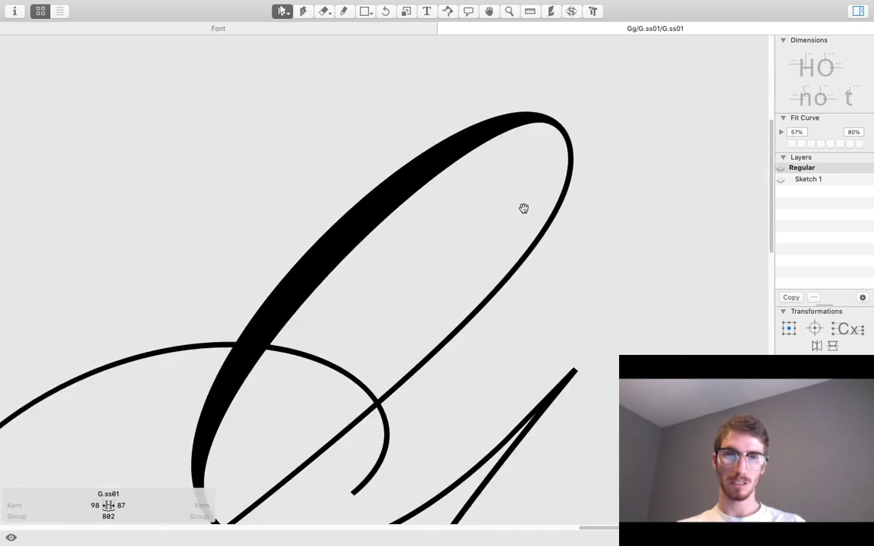
Preview the whole filled G and examine how the thickened downstroke balances against the remaining hairlines.
{"action": "left_click_drag", "start_coordinate": [381, 302], "coordinate": [436, 204]}
{"action": "key", "text": "z"}
{"action": "left_click", "coordinate": [388, 284], "text": "alt"}
{"action": "key", "text": "space"}
{"action": "left_click_drag", "start_coordinate": [471, 281], "coordinate": [551, 153]}
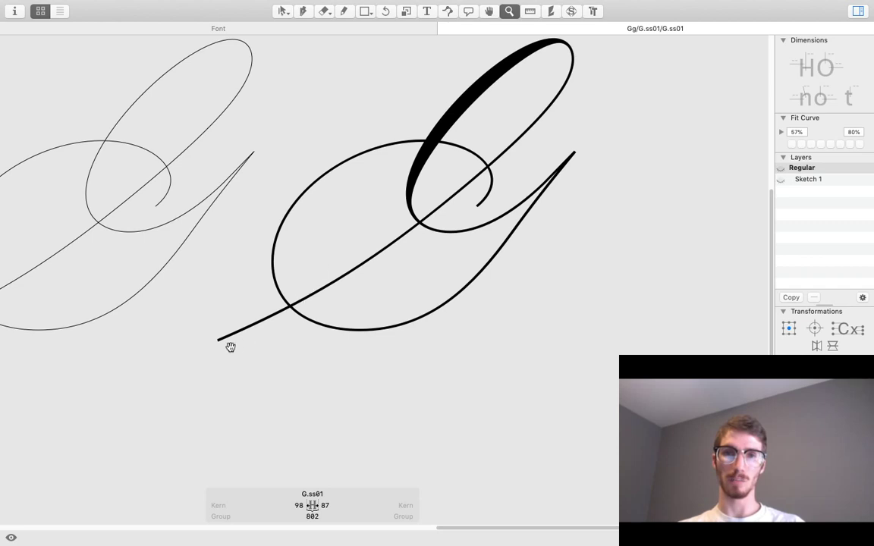
{"action": "key", "text": "space"}
{"action": "left_click_drag", "start_coordinate": [564, 268], "coordinate": [505, 349]}
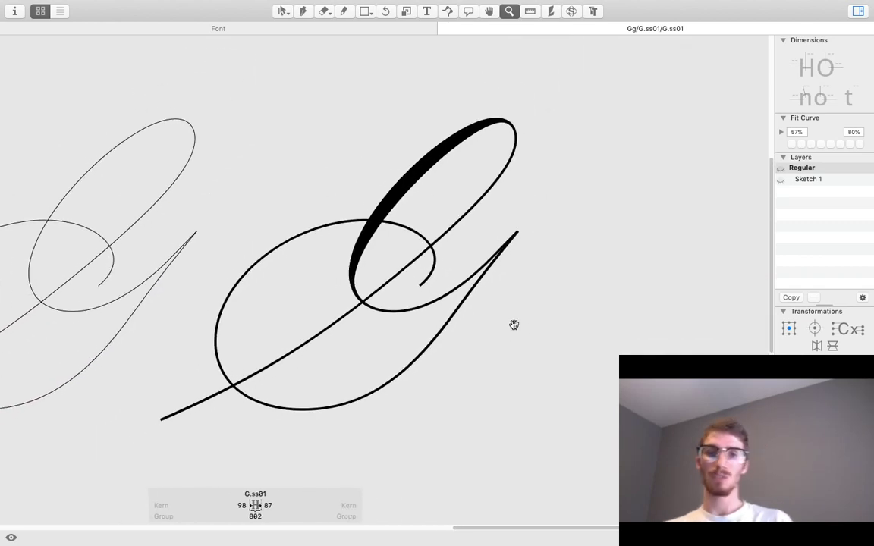
{"action": "scroll", "coordinate": [531, 332], "scroll_direction": "down", "scroll_amount": 3}
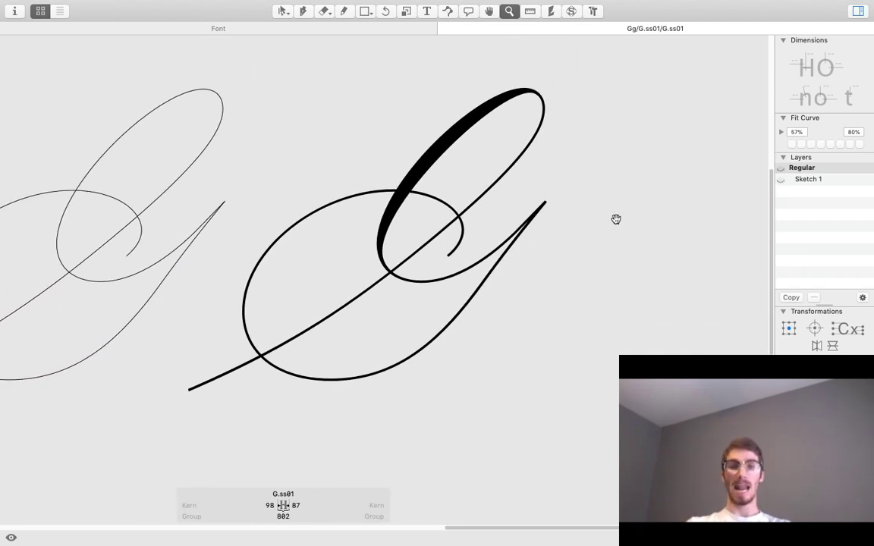
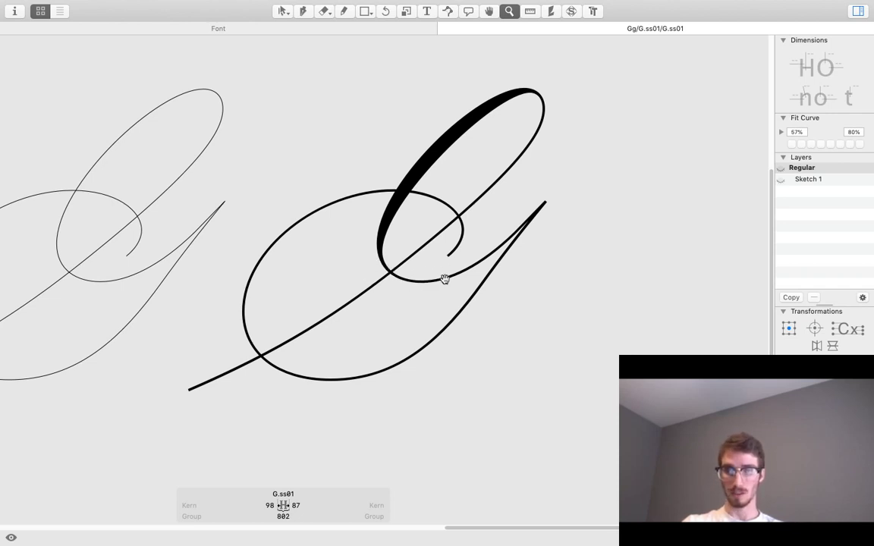
{"action": "key", "text": "space"}
{"action": "key", "text": "space"}
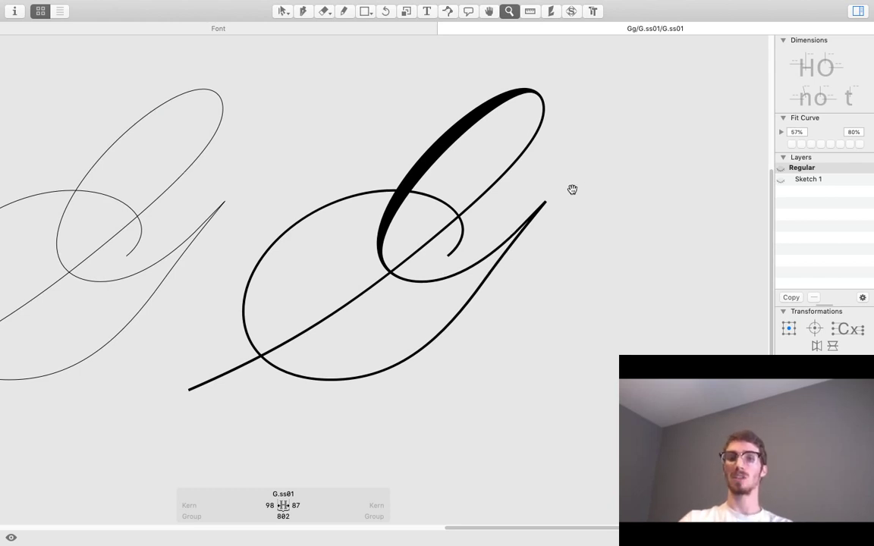
Shift the inner node on the G's lower right downstroke left to X 747, adding weight on that side.
{"action": "key", "text": "space"}
{"action": "left_click", "coordinate": [505, 286]}
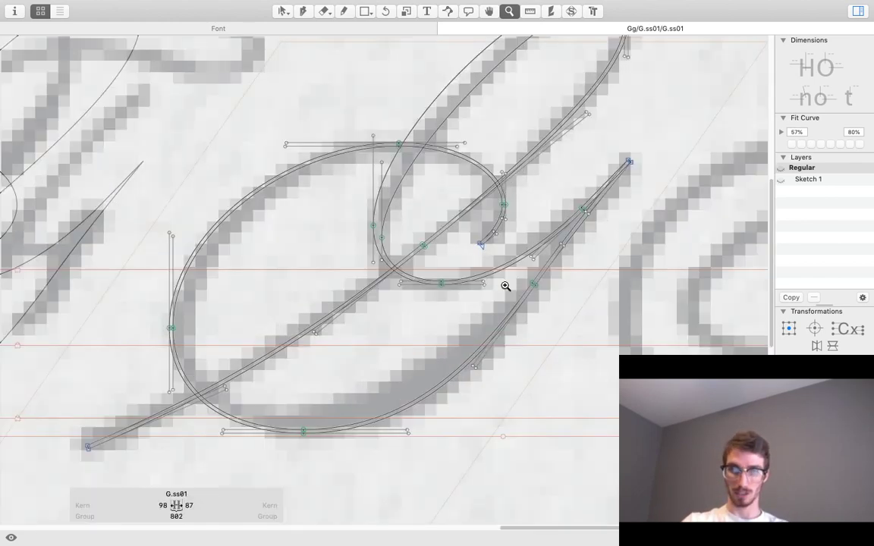
{"action": "key", "text": "space"}
{"action": "left_click", "coordinate": [546, 233]}
{"action": "key", "text": "space"}
{"action": "key", "text": "v"}
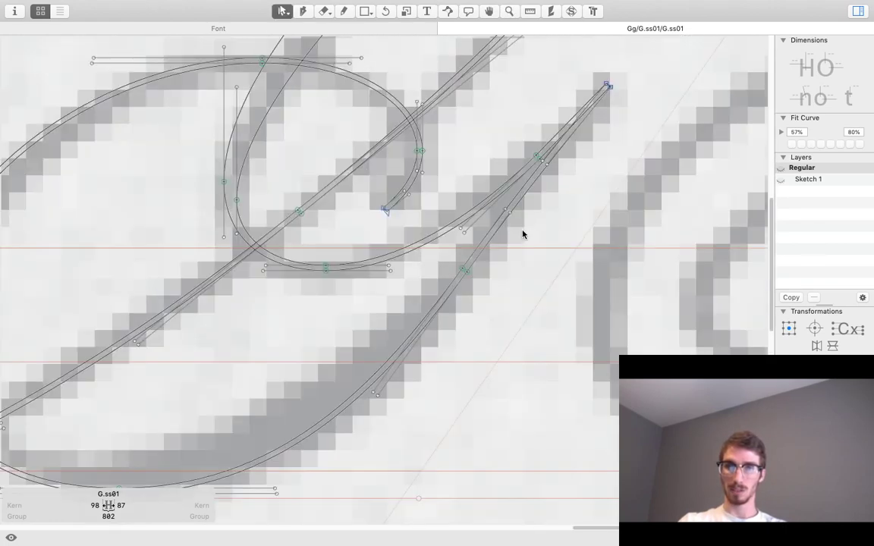
{"action": "left_click", "coordinate": [462, 271]}
{"action": "key", "text": "space"}
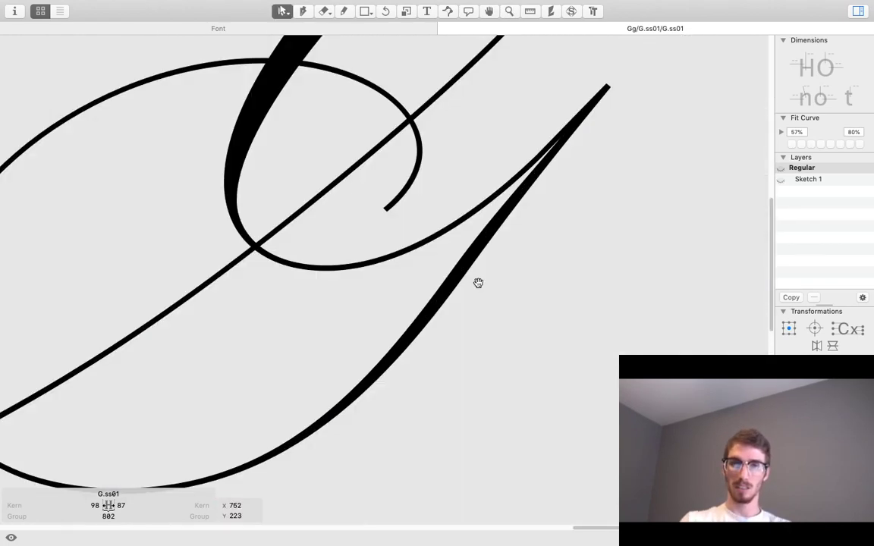
{"action": "key", "text": "Left"}
{"action": "key", "text": "Left"}
{"action": "key", "text": "Left"}
{"action": "key", "text": "Left"}
{"action": "key", "text": "Left"}
{"action": "key", "text": "Left"}
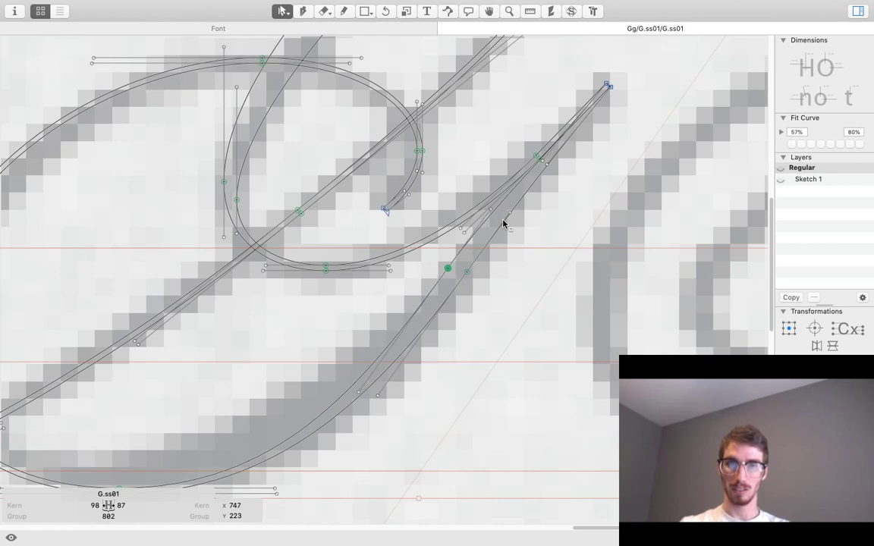
Shift the matching outer node on the lower right downstroke right to X 780 to thicken the stroke.
{"action": "left_click", "coordinate": [465, 267]}
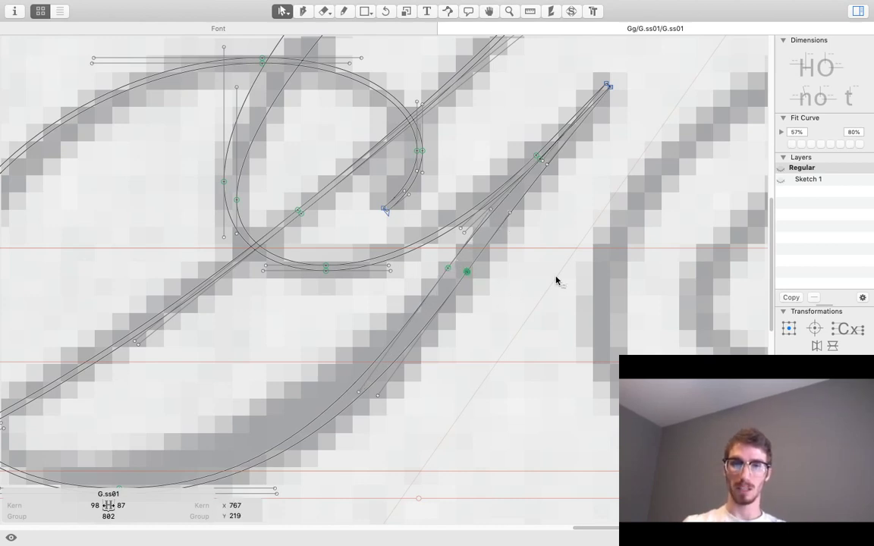
{"action": "key", "text": "Right"}
{"action": "key", "text": "Right"}
{"action": "key", "text": "Right"}
{"action": "key", "text": "Right"}
{"action": "key", "text": "Right"}
{"action": "key", "text": "Right"}
{"action": "key", "text": "Right"}
{"action": "key", "text": "Right"}
{"action": "key", "text": "Right"}
{"action": "key", "text": "Right"}
{"action": "key", "text": "Right"}
{"action": "key", "text": "Right"}
{"action": "key", "text": "Right"}
{"action": "key", "text": "space"}
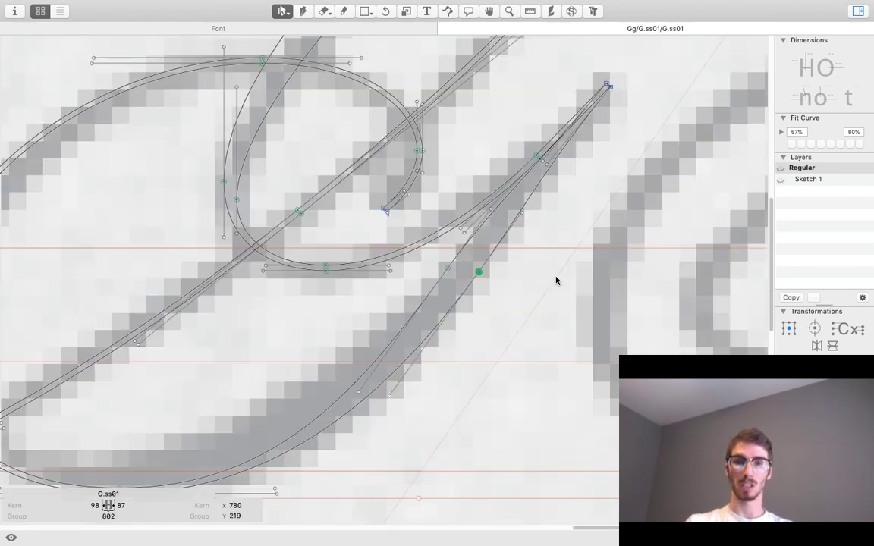
Move the outer downstroke node's upper handle left to X 823 to straighten the outer edge toward the tip.
{"action": "key", "text": "z"}
{"action": "left_click", "coordinate": [502, 226]}
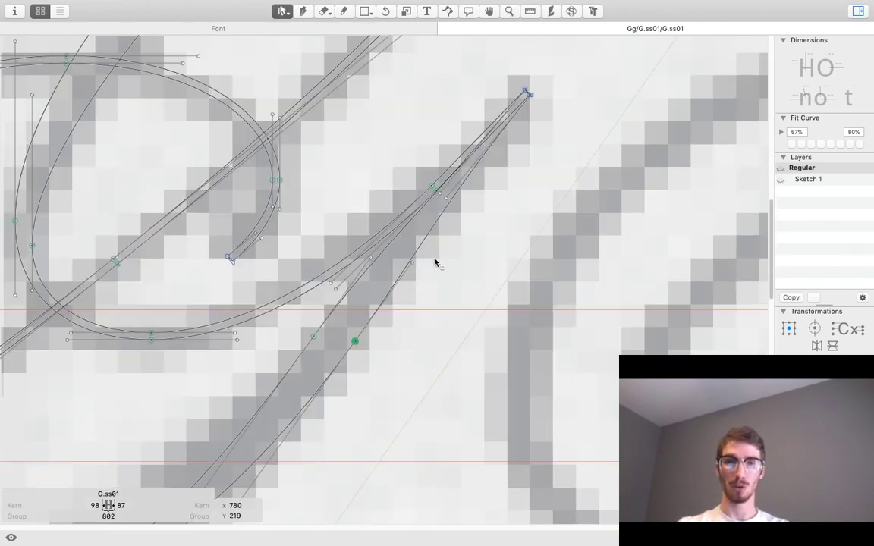
{"action": "key", "text": "z"}
{"action": "left_click", "coordinate": [412, 263]}
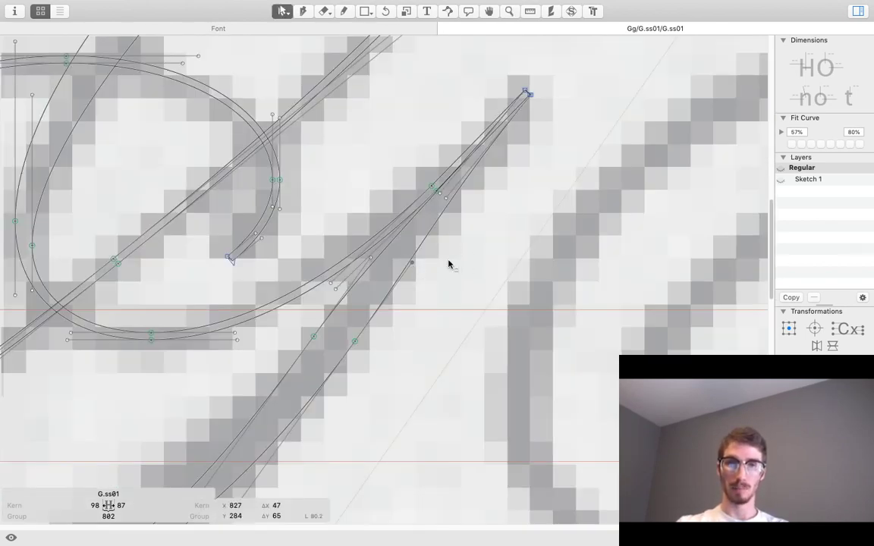
{"action": "key", "text": "z"}
{"action": "left_click", "coordinate": [449, 219]}
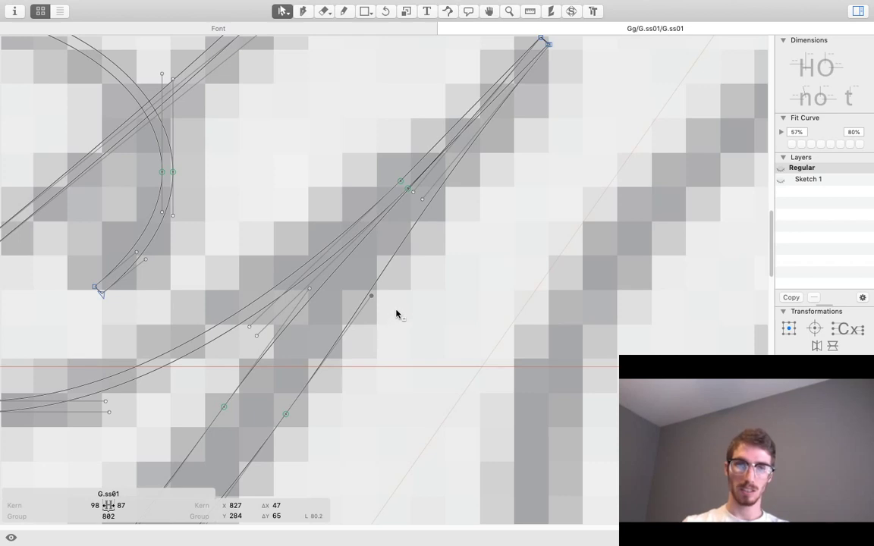
{"action": "key", "text": "Left"}
{"action": "key", "text": "Left"}
{"action": "key", "text": "Left"}
{"action": "key", "text": "Left"}
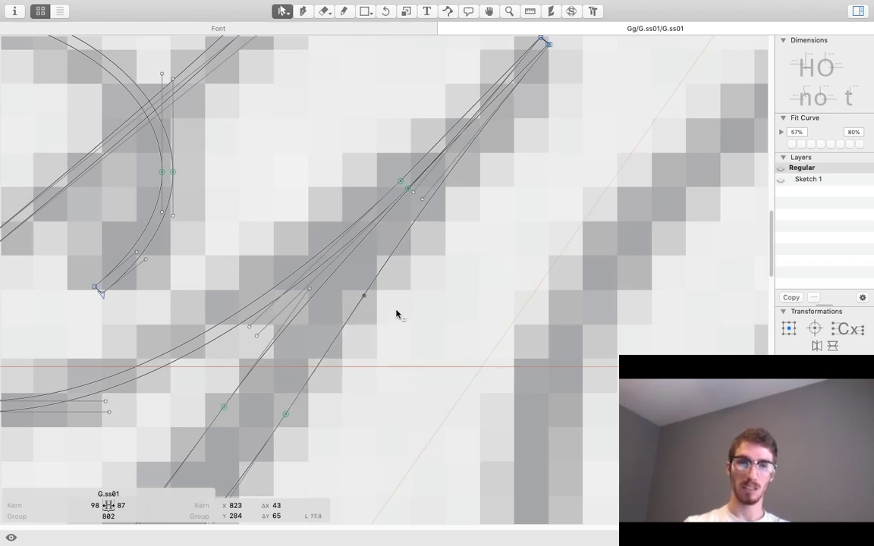
Adjust the inner downstroke node's upper handle horizontally to X 803 so the inner edge runs toward the tip.
{"action": "key", "text": "z"}
{"action": "left_click", "coordinate": [351, 290]}
{"action": "left_click", "coordinate": [353, 290], "text": "alt"}
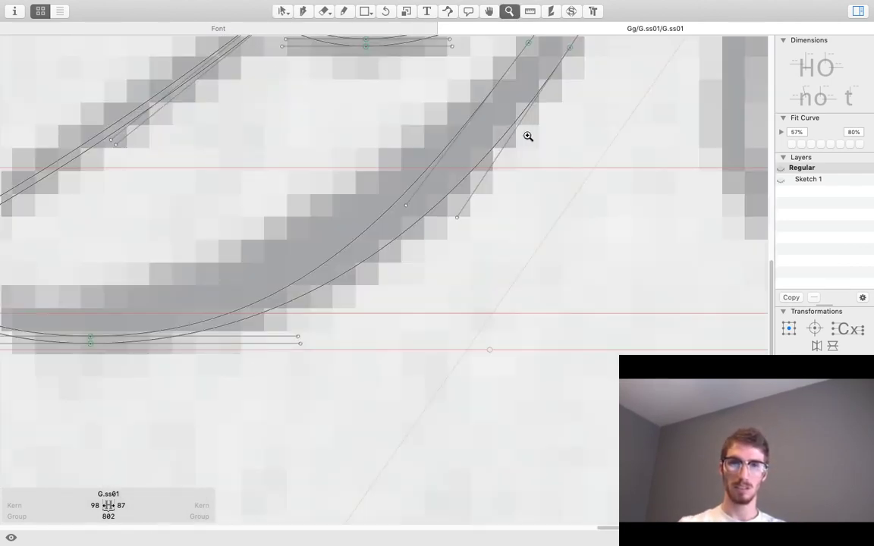
{"action": "left_click_drag", "start_coordinate": [525, 136], "coordinate": [309, 269]}
{"action": "key", "text": "Right"}
{"action": "key", "text": "Right"}
{"action": "key", "text": "Right"}
{"action": "key", "text": "Right"}
{"action": "key", "text": "Right"}
{"action": "key", "text": "Right"}
{"action": "key", "text": "Right"}
{"action": "key", "text": "Right"}
{"action": "key", "text": "Right"}
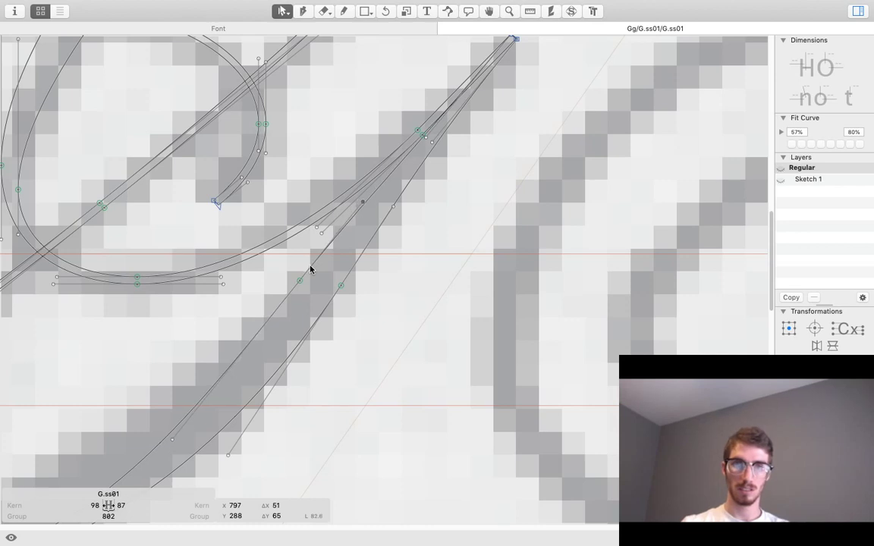
{"action": "key", "text": "Left"}
{"action": "key", "text": "Left"}
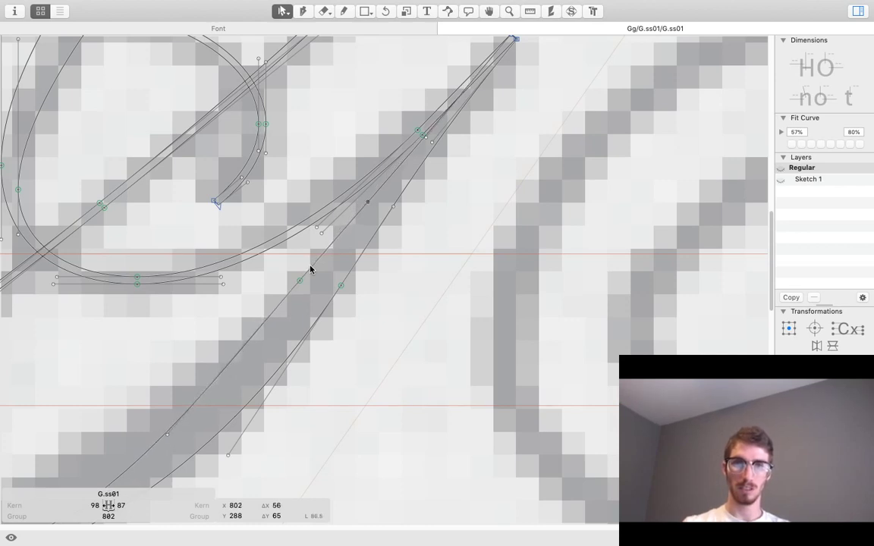
{"action": "key", "text": "Right"}
Spread the two handles below the downstroke's tip, moving the inner one left to X 848 and the outer one right.
{"action": "left_click", "coordinate": [363, 168], "text": "super"}
{"action": "left_click_drag", "start_coordinate": [524, 177], "coordinate": [522, 331]}
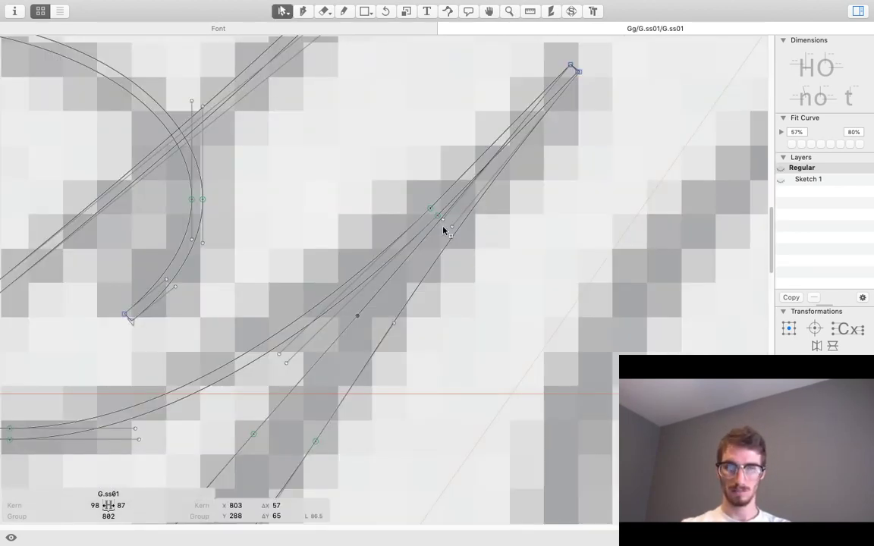
{"action": "left_click", "coordinate": [450, 243]}
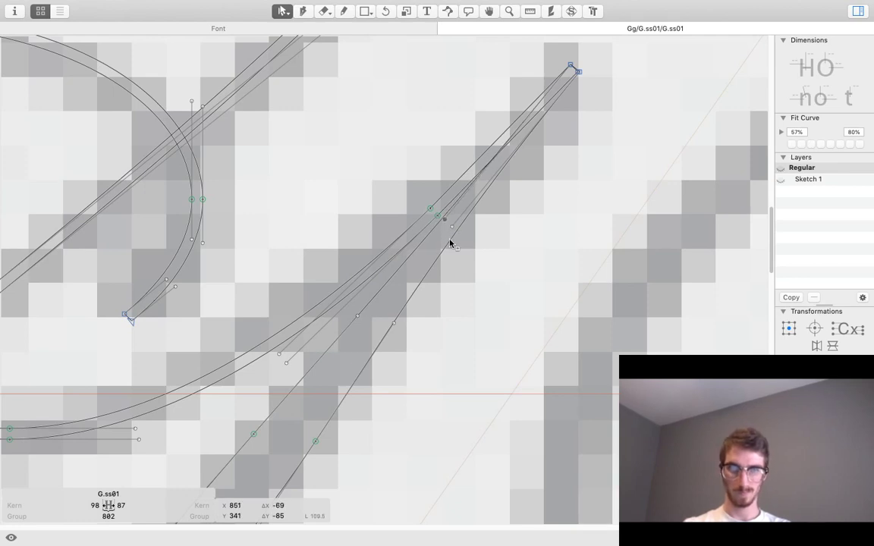
{"action": "key", "text": "Left"}
{"action": "key", "text": "Left"}
{"action": "key", "text": "Left"}
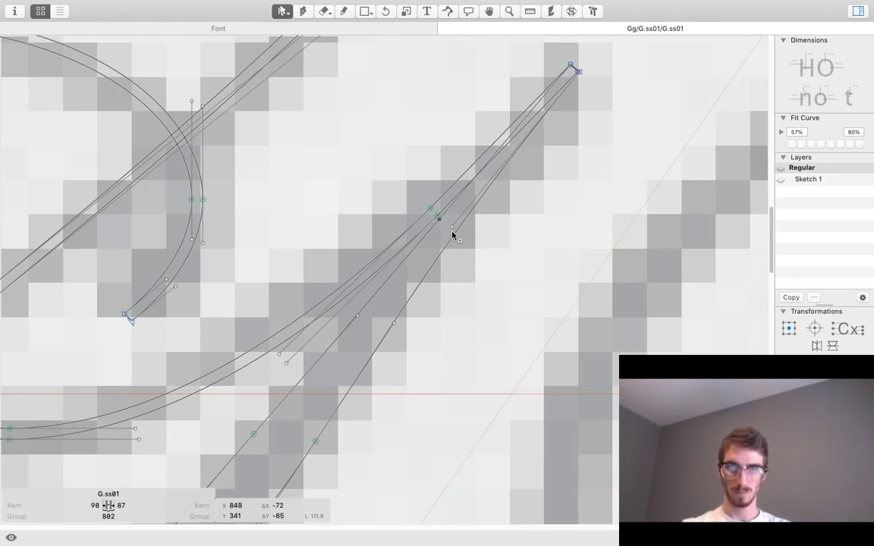
{"action": "key", "text": "Right"}
{"action": "key", "text": "Right"}
{"action": "key", "text": "Right"}
{"action": "key", "text": "Right"}
{"action": "key", "text": "Right"}
{"action": "key", "text": "Right"}
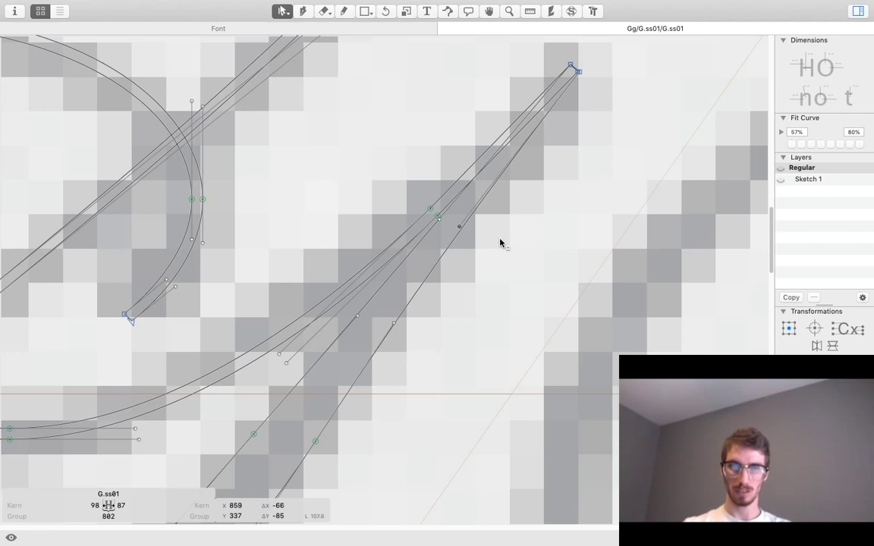
{"action": "key", "text": "Right"}
{"action": "left_click", "coordinate": [492, 238]}
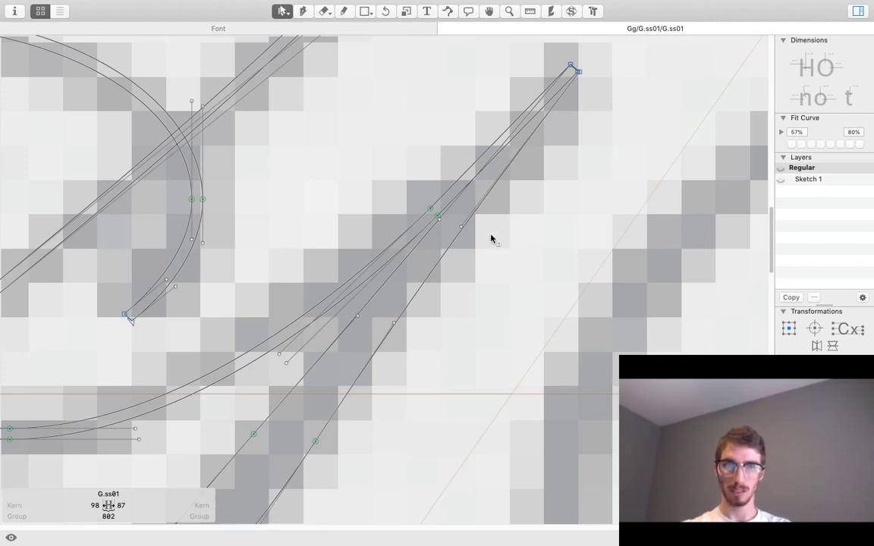
Move the pair of hairline nodes near the tip up and right to X 869.5, Y 363, and preview the join.
{"action": "key", "text": "space"}
{"action": "key", "text": "super+space"}
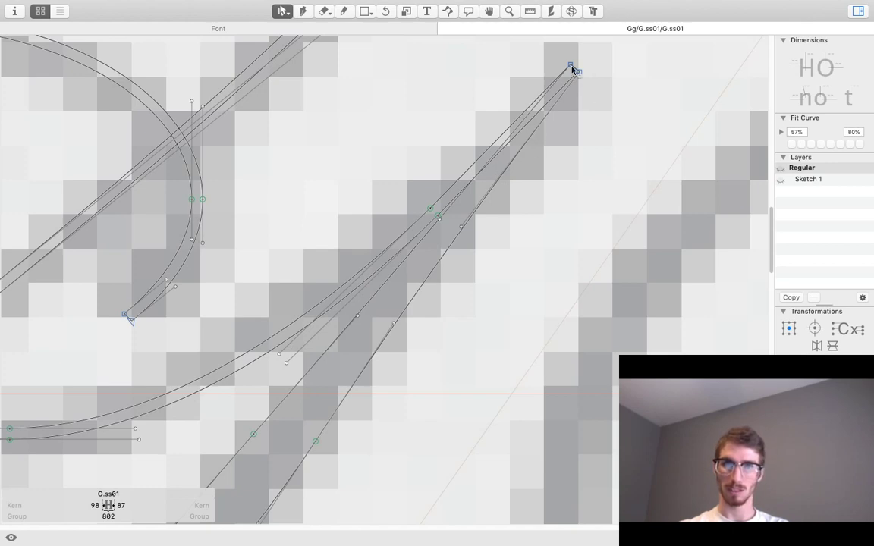
{"action": "left_click", "coordinate": [437, 215]}
{"action": "key", "text": "space"}
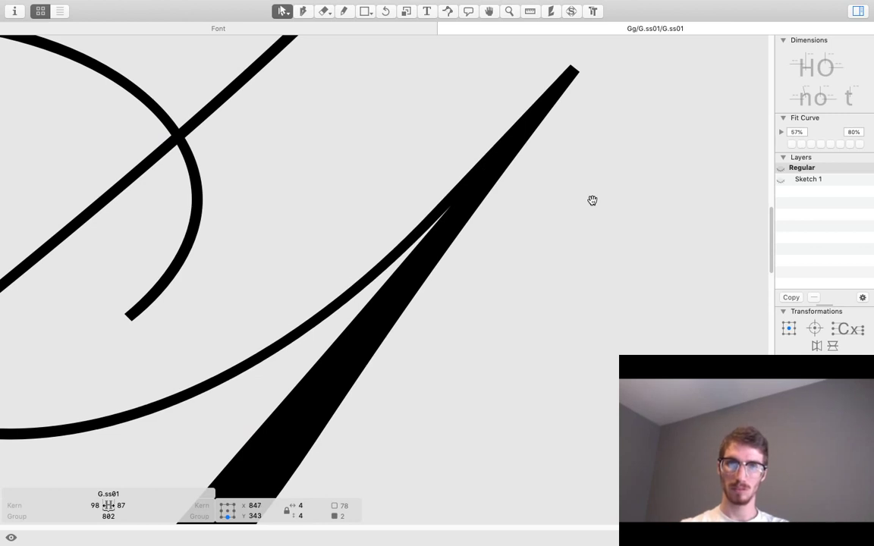
{"action": "key", "text": "shift+Up"}
{"action": "key", "text": "shift+Right"}
{"action": "key", "text": "shift+Up"}
{"action": "key", "text": "shift+Right"}
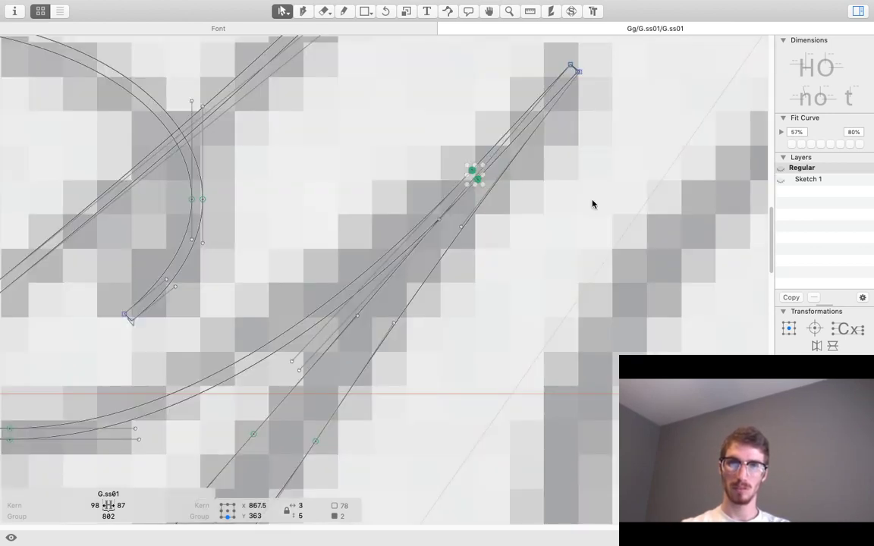
{"action": "key", "text": "Right"}
{"action": "key", "text": "Right"}
{"action": "key", "text": "space"}
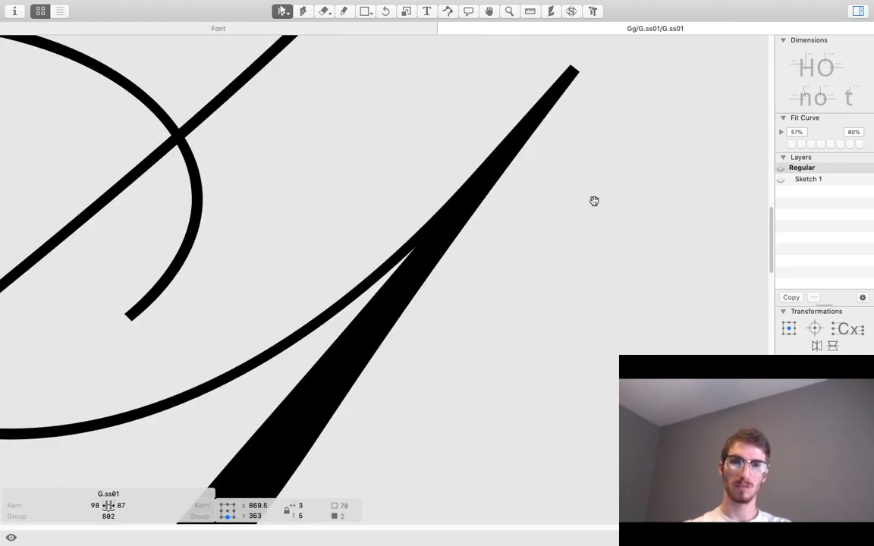
Try shifting the tip's left corner node left to X 917, and undo the move.
{"action": "key", "text": "z"}
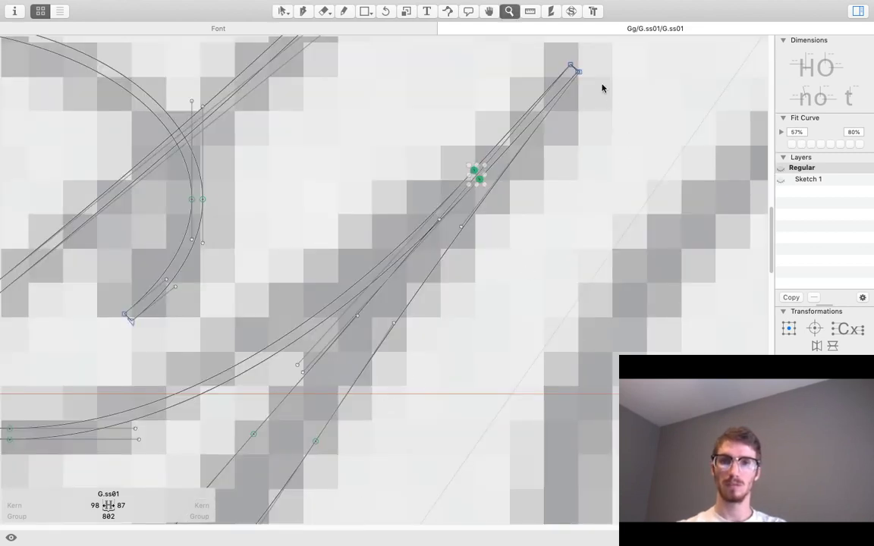
{"action": "key", "text": "v"}
{"action": "left_click", "coordinate": [561, 66]}
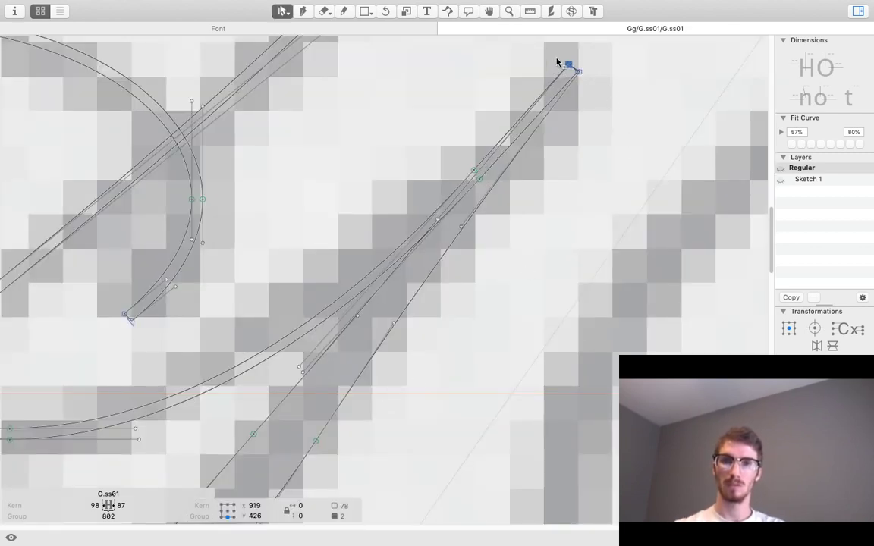
{"action": "key", "text": "Left"}
{"action": "key", "text": "Left"}
{"action": "key", "text": "space"}
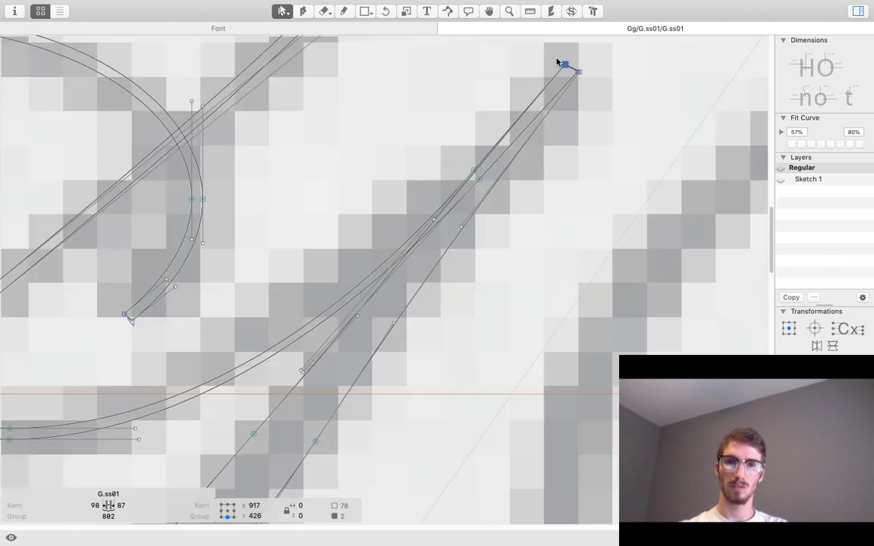
{"action": "key", "text": "super+z"}
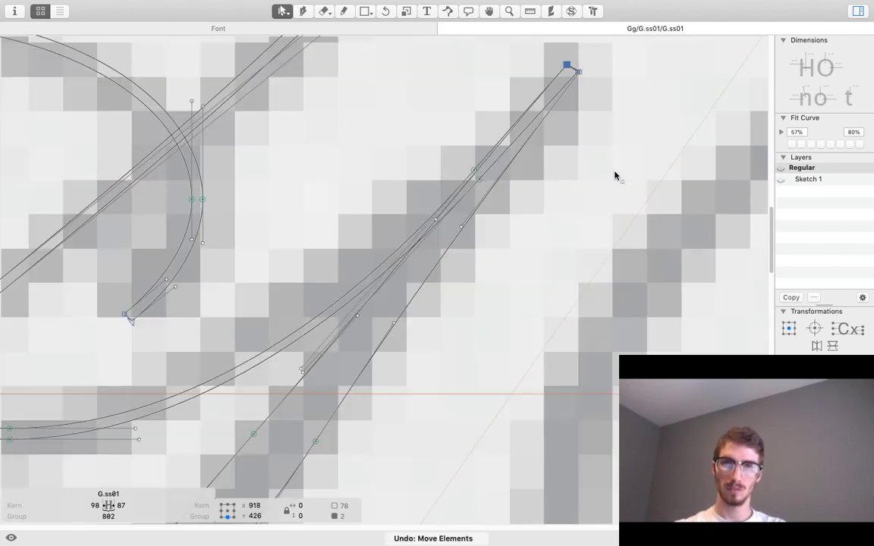
{"action": "key", "text": "super+z"}
{"action": "key", "text": "super+shift+z"}
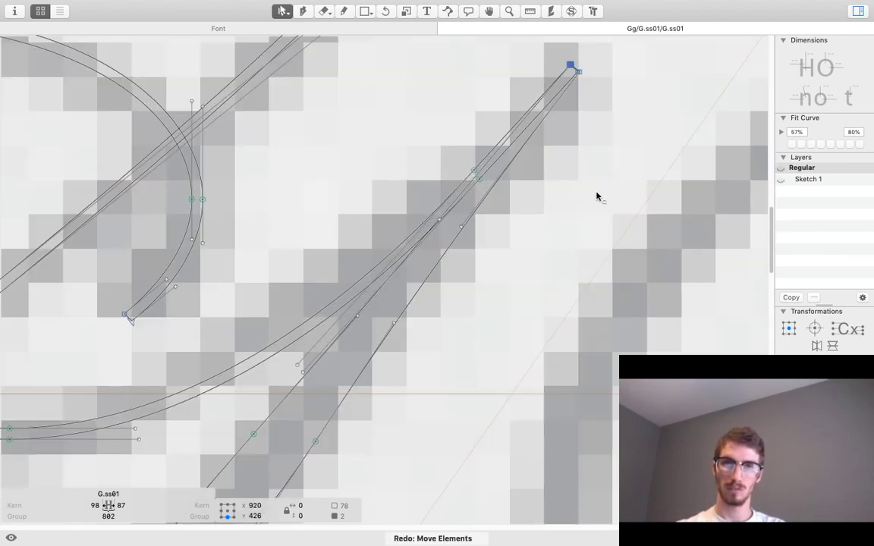
Show the curvature overlay on the G's outline around the small loop and lower downstroke.
{"action": "key", "text": "z"}
{"action": "left_click", "coordinate": [377, 293], "text": "alt"}
{"action": "key", "text": "space"}
{"action": "scroll", "coordinate": [516, 276], "scroll_direction": "down", "scroll_amount": 5}
{"action": "key", "text": "v"}
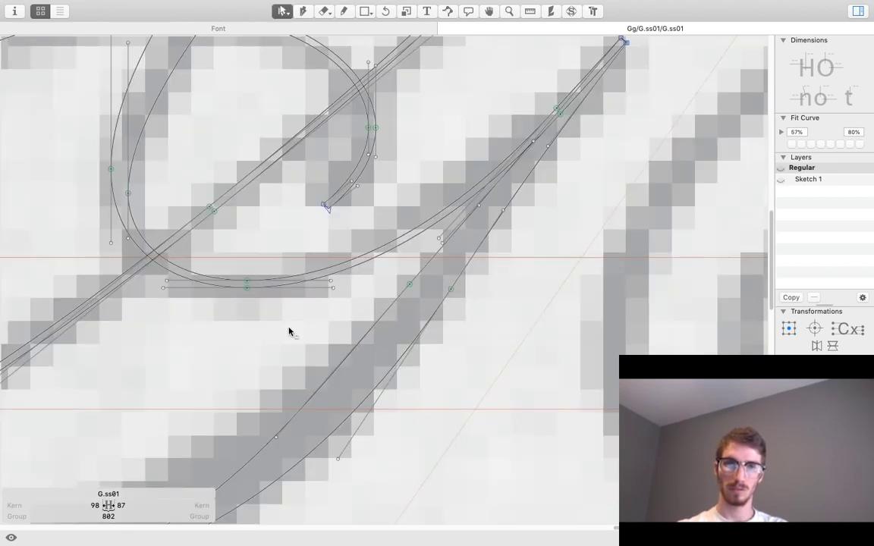
{"action": "key", "text": "space"}
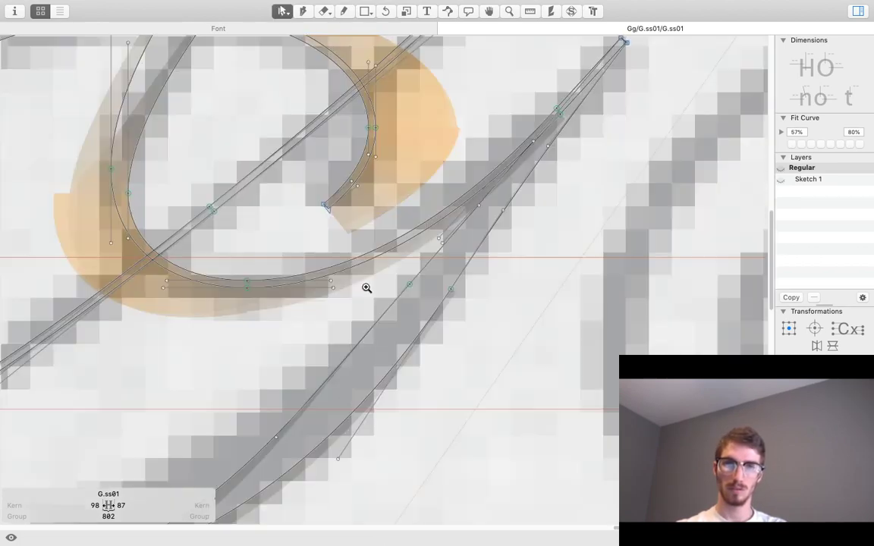
{"action": "key", "text": "z"}
{"action": "left_click", "coordinate": [372, 285], "text": "alt"}
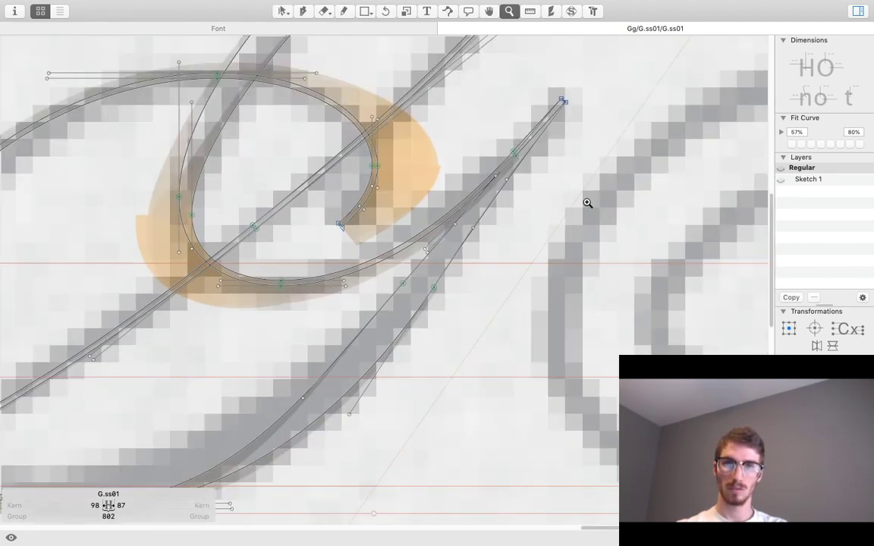
Preview the filled G and examine the hairline's join near the tip and the taper of the lower downstroke into the bowl.
{"action": "key", "text": "space"}
{"action": "left_click_drag", "start_coordinate": [608, 191], "coordinate": [529, 294]}
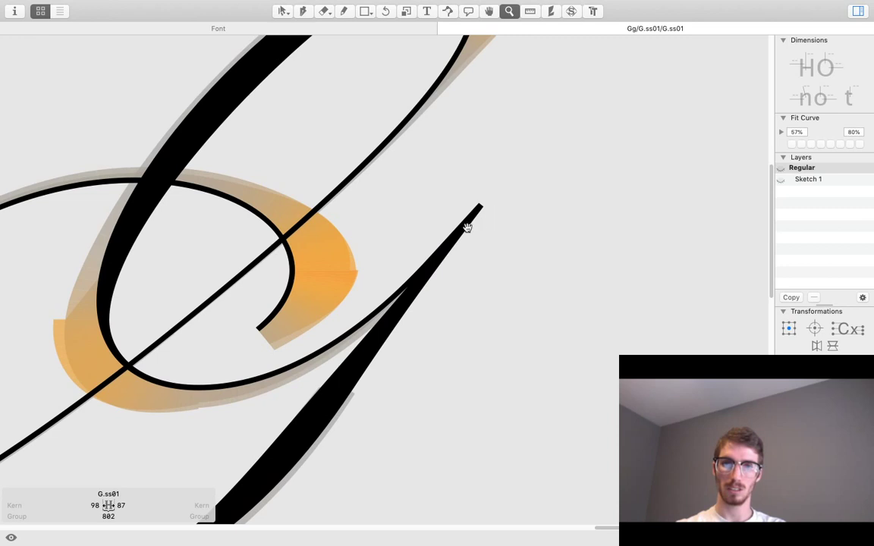
{"action": "left_click", "coordinate": [516, 271]}
{"action": "key", "text": "space"}
{"action": "left_click_drag", "start_coordinate": [303, 306], "coordinate": [560, 93]}
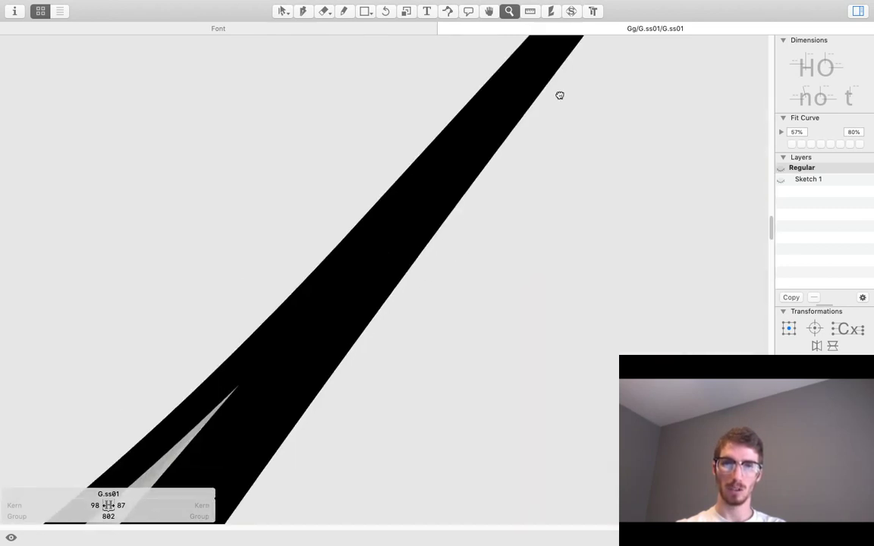
{"action": "left_click", "coordinate": [325, 381], "text": "alt"}
{"action": "key", "text": "space"}
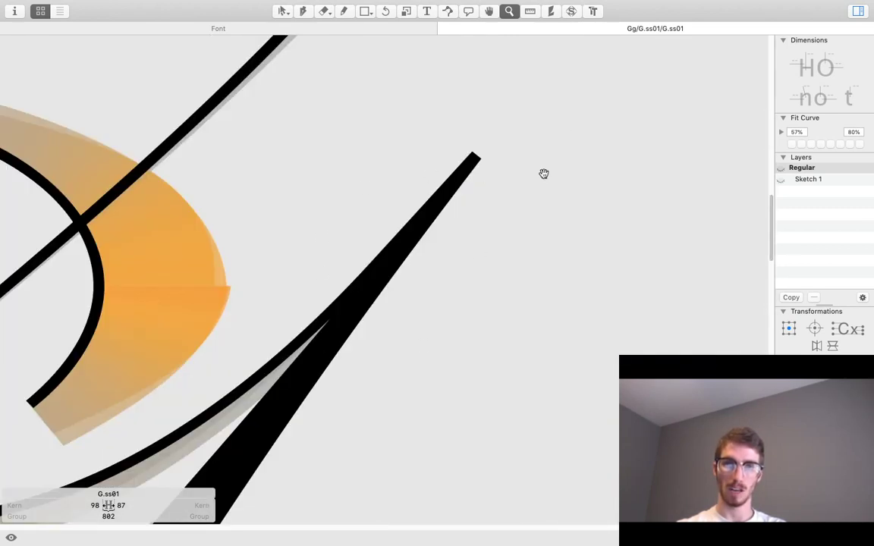
{"action": "left_click_drag", "start_coordinate": [542, 172], "coordinate": [576, 203]}
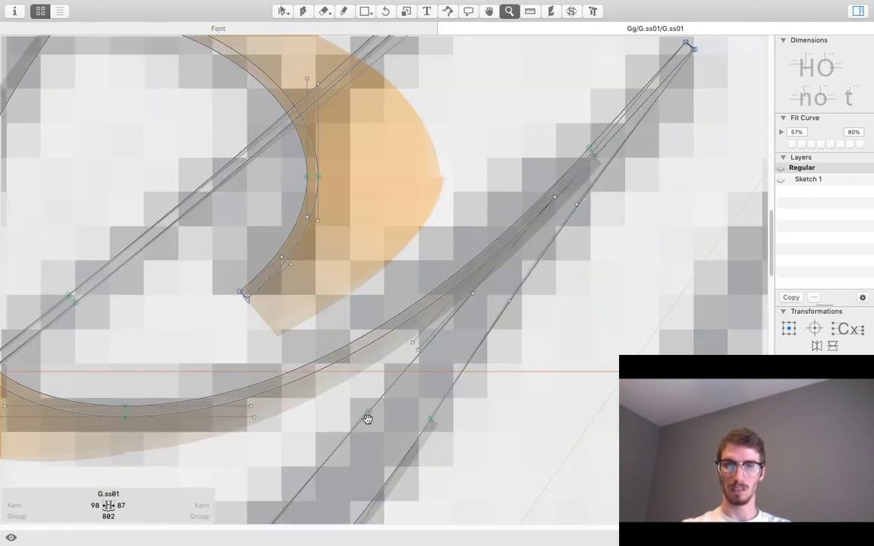
{"action": "key", "text": "space"}
{"action": "left_click_drag", "start_coordinate": [364, 421], "coordinate": [591, 119]}
{"action": "left_click", "coordinate": [445, 337], "text": "alt"}
{"action": "key", "text": "space"}
{"action": "left_click_drag", "start_coordinate": [452, 337], "coordinate": [570, 297]}
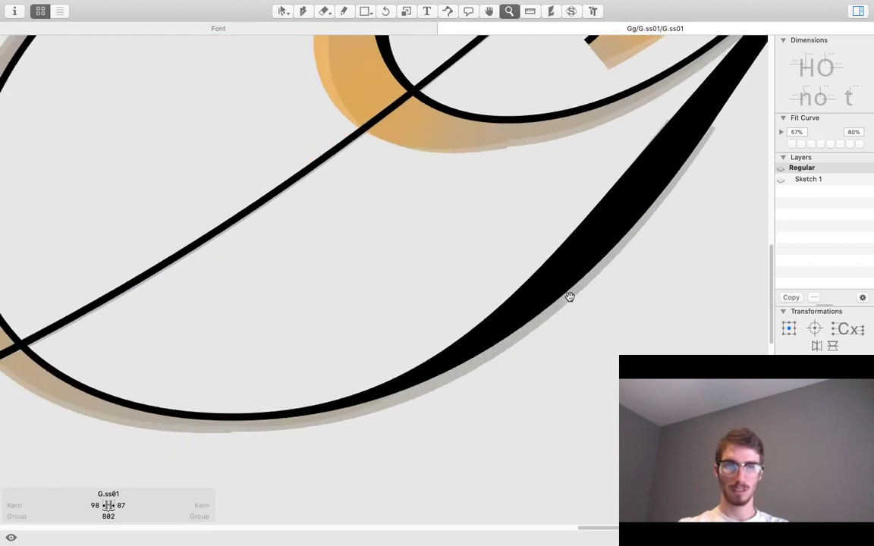
Move the inner node at the bottom of the bowl up and left to X 302, Y 11, and preview the stroke.
{"action": "left_click", "coordinate": [399, 347], "text": "alt"}
{"action": "key", "text": "space"}
{"action": "left_click_drag", "start_coordinate": [492, 336], "coordinate": [509, 354]}
{"action": "key", "text": "v"}
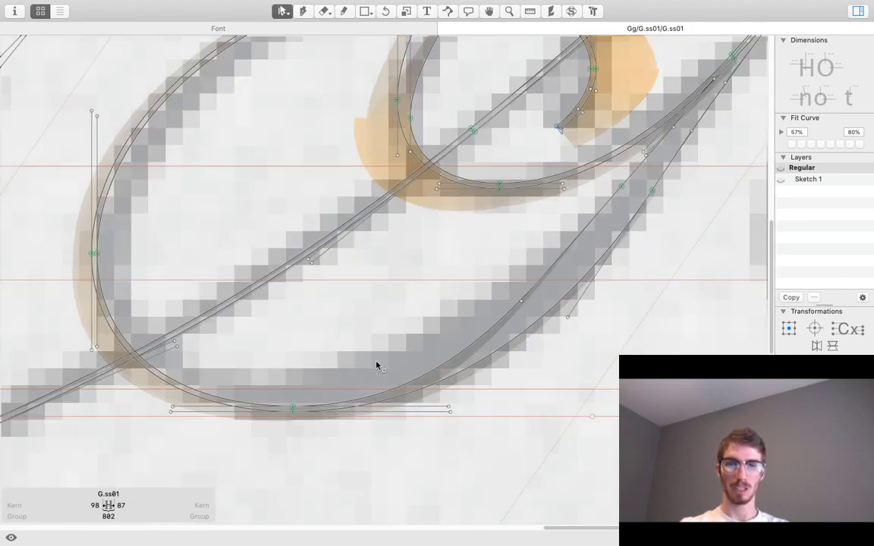
{"action": "key", "text": "space"}
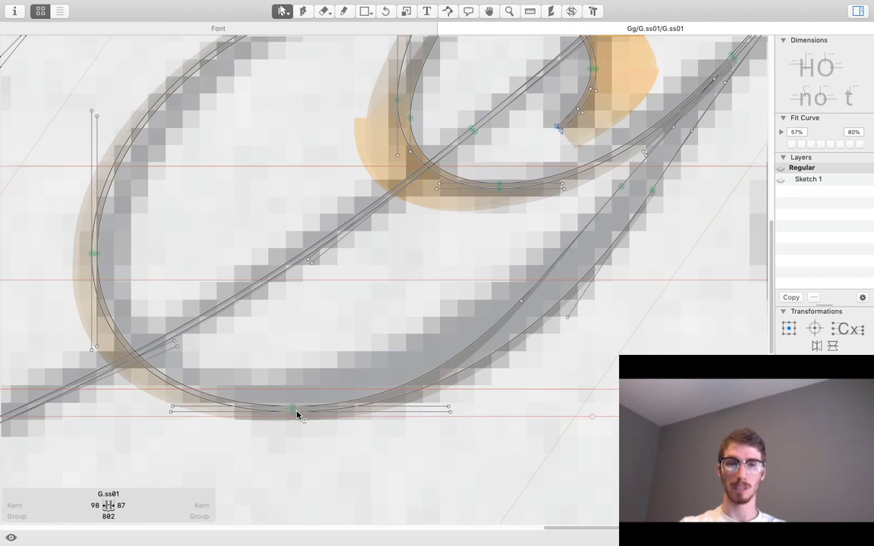
{"action": "key", "text": "space"}
{"action": "key", "text": "space"}
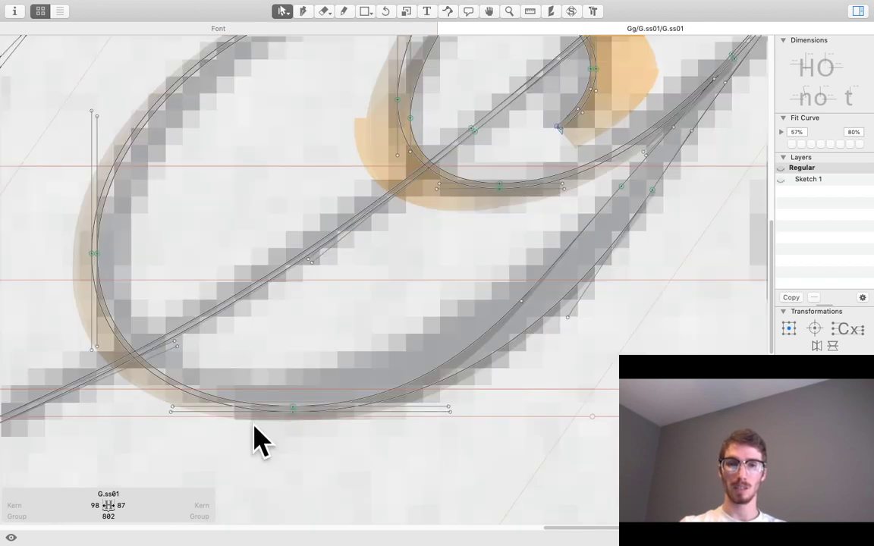
{"action": "left_click_drag", "start_coordinate": [295, 410], "coordinate": [218, 380]}
{"action": "key", "text": "space"}
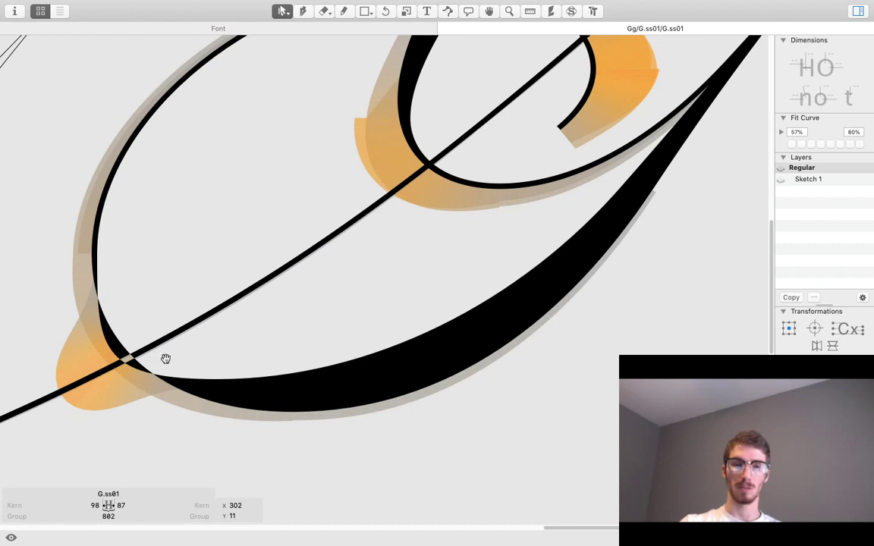
{"action": "key", "text": "space"}
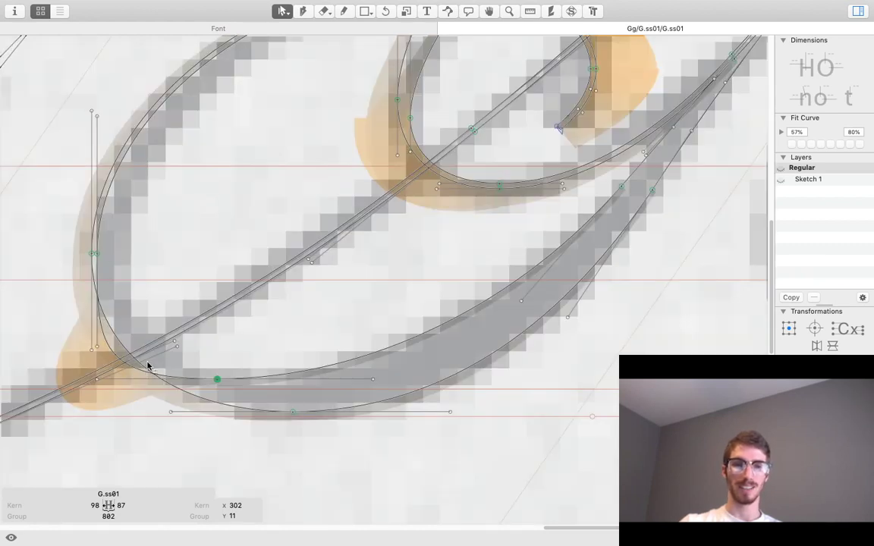
{"action": "key", "text": "space"}
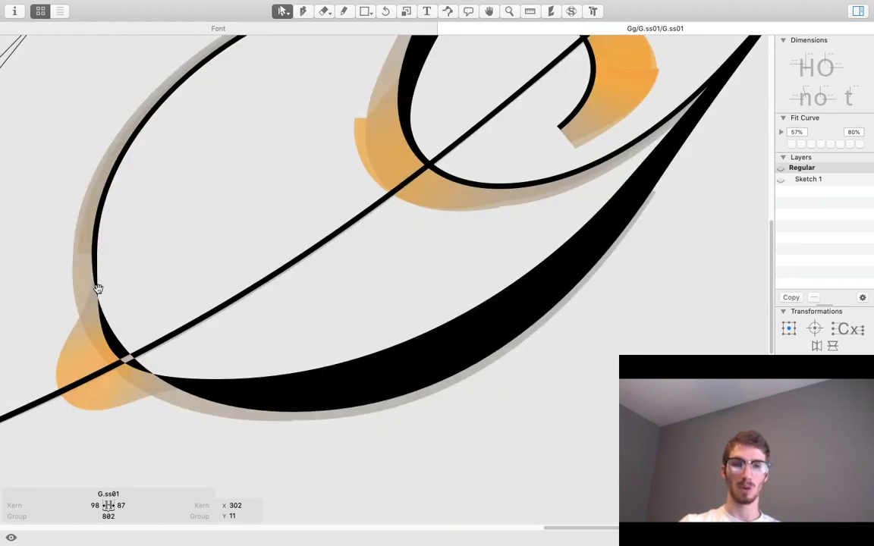
Examine the swell of the bowl's lower stroke against the sketch and in the filled preview.
{"action": "key", "text": "z"}
{"action": "left_click", "coordinate": [269, 394]}
{"action": "key", "text": "space"}
{"action": "left_click_drag", "start_coordinate": [425, 356], "coordinate": [302, 407]}
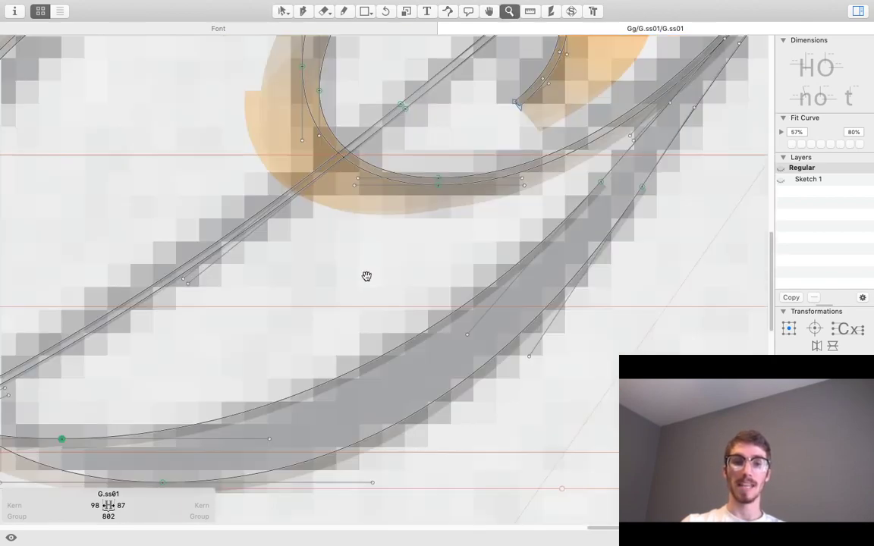
{"action": "left_click_drag", "start_coordinate": [366, 277], "coordinate": [492, 252]}
{"action": "left_click", "coordinate": [422, 332], "text": "alt"}
{"action": "key", "text": "space"}
{"action": "left_click_drag", "start_coordinate": [486, 339], "coordinate": [494, 353]}
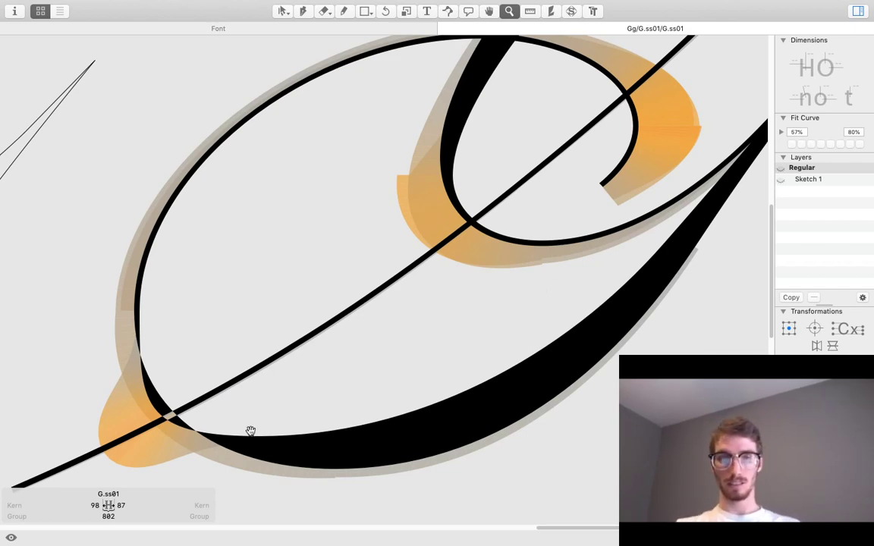
Compare the hairline thickness at the node pairs atop the bowl, beside the small loop and on the upper loop.
{"action": "key", "text": "space"}
{"action": "key", "text": "space"}
{"action": "scroll", "coordinate": [531, 190], "scroll_direction": "up", "scroll_amount": 4}
{"action": "key", "text": "v"}
{"action": "left_click", "coordinate": [483, 183]}
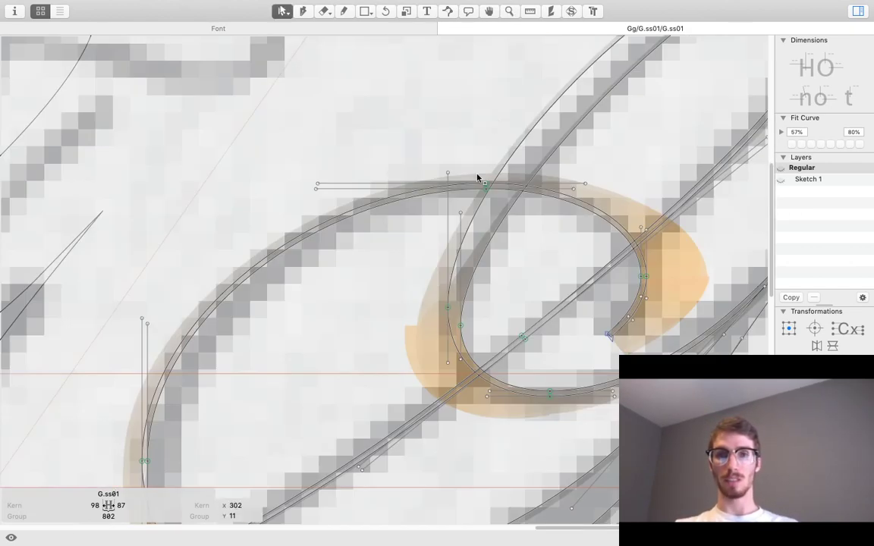
{"action": "left_click", "coordinate": [487, 186]}
{"action": "key", "text": "space"}
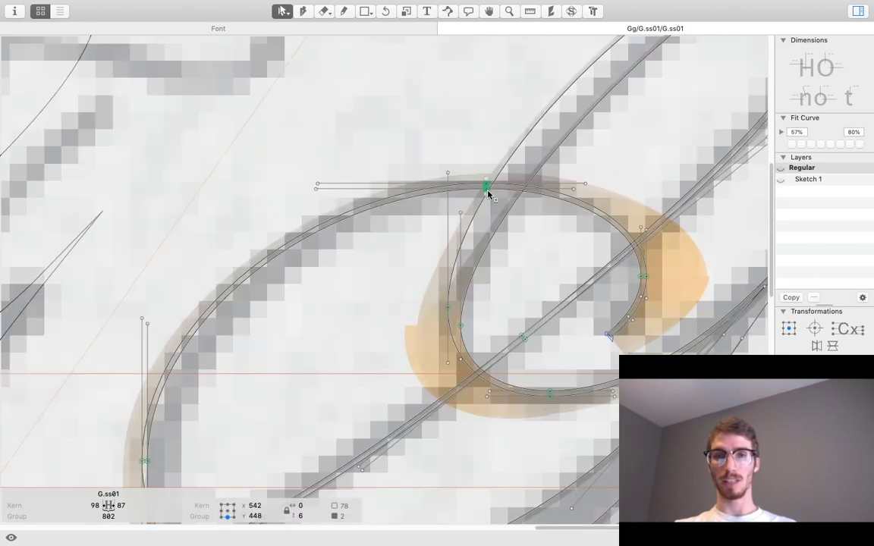
{"action": "key", "text": "space"}
{"action": "left_click_drag", "start_coordinate": [507, 198], "coordinate": [382, 189]}
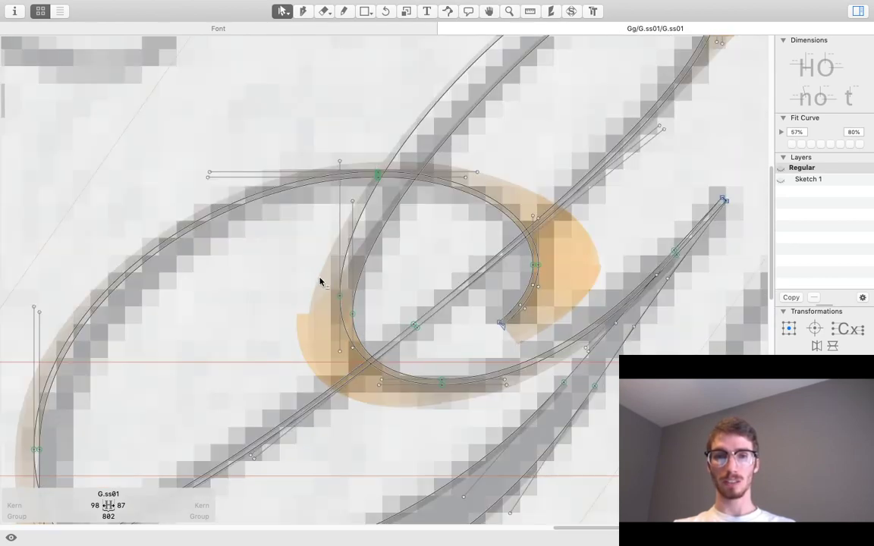
{"action": "key", "text": "space"}
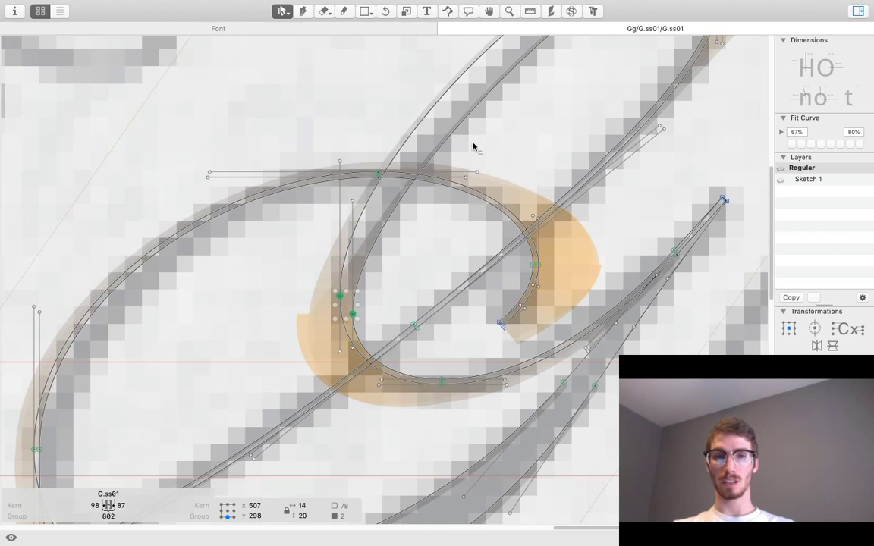
{"action": "scroll", "coordinate": [443, 230], "scroll_direction": "up", "scroll_amount": 5}
{"action": "scroll", "coordinate": [443, 230], "scroll_direction": "right", "scroll_amount": 6}
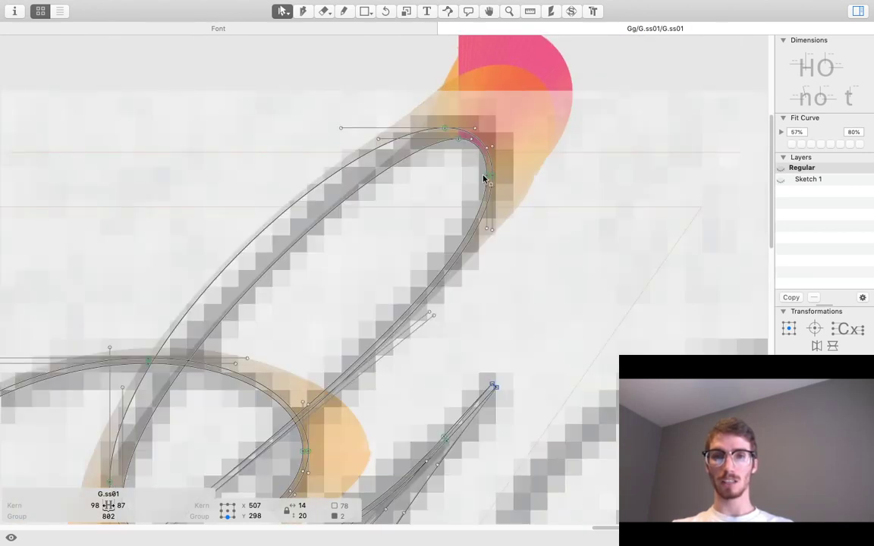
{"action": "left_click", "coordinate": [490, 176]}
{"action": "key", "text": "space"}
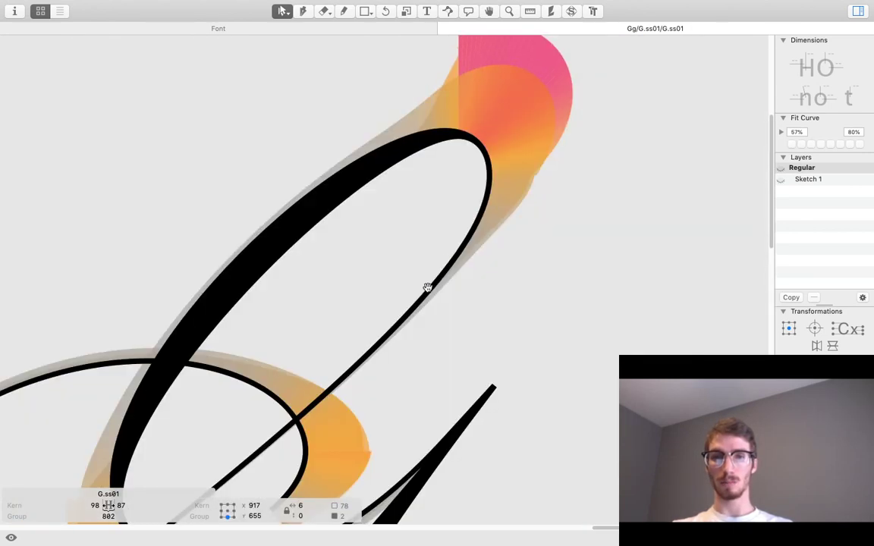
{"action": "left_click_drag", "start_coordinate": [440, 328], "coordinate": [493, 248]}
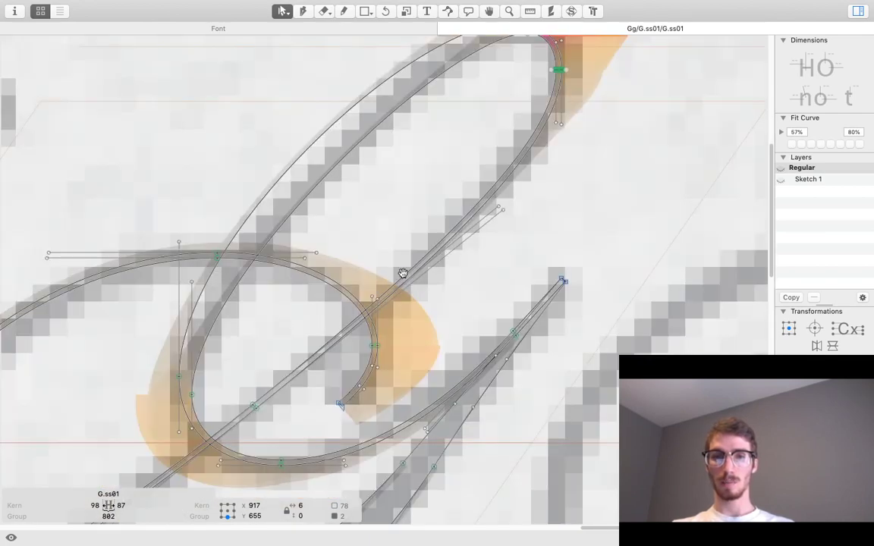
Pull the inner curve at the bowl's lower left inward, clear of the outer curve, and preview the hairline.
{"action": "left_click_drag", "start_coordinate": [417, 273], "coordinate": [564, 105]}
{"action": "scroll", "coordinate": [240, 355], "scroll_direction": "up", "scroll_amount": 3}
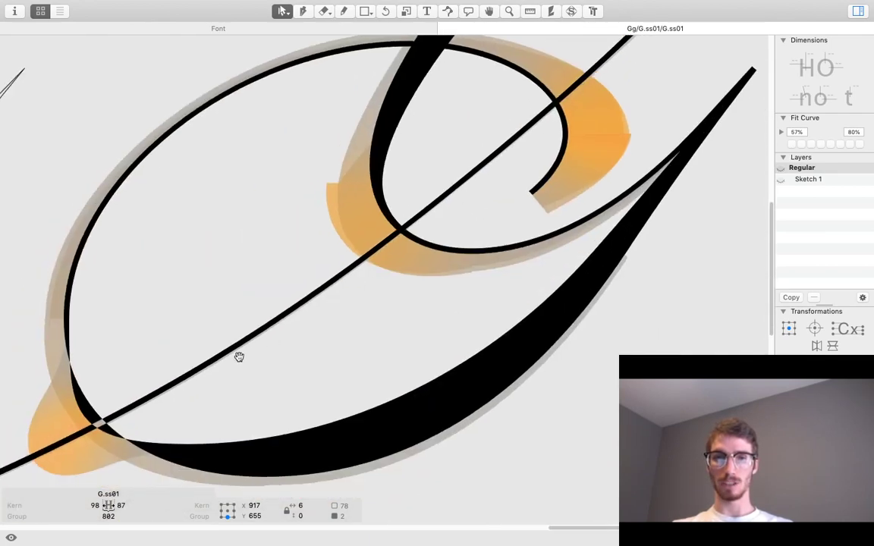
{"action": "scroll", "coordinate": [293, 320], "scroll_direction": "up", "scroll_amount": 5}
{"action": "scroll", "coordinate": [370, 233], "scroll_direction": "up", "scroll_amount": 2}
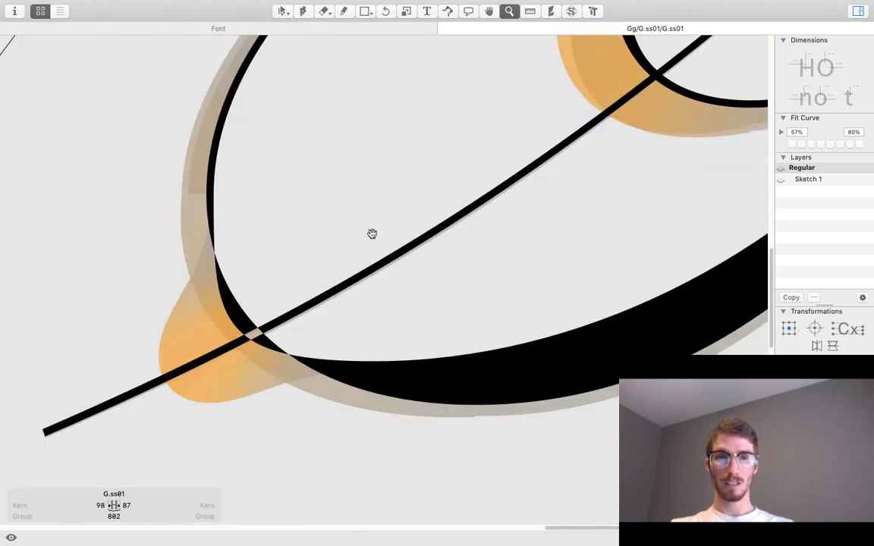
{"action": "left_click_drag", "start_coordinate": [230, 331], "coordinate": [274, 311]}
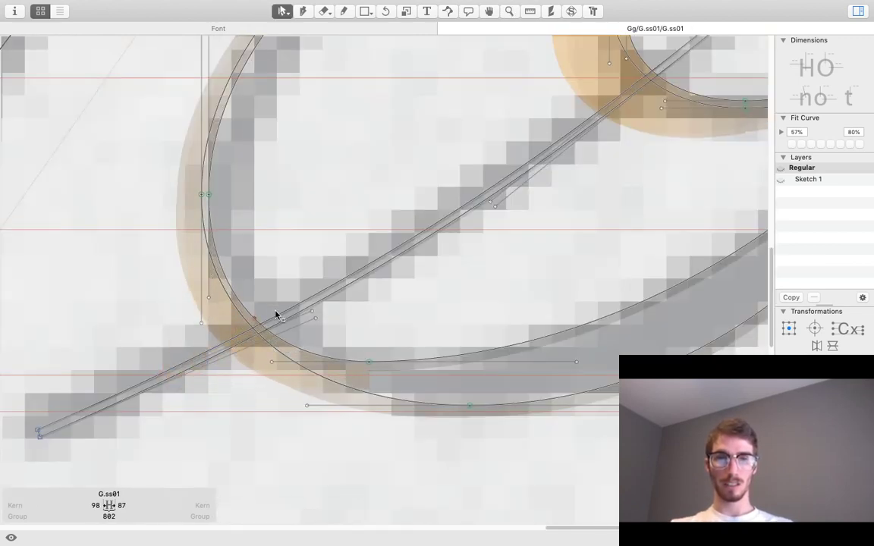
{"action": "key", "text": "space"}
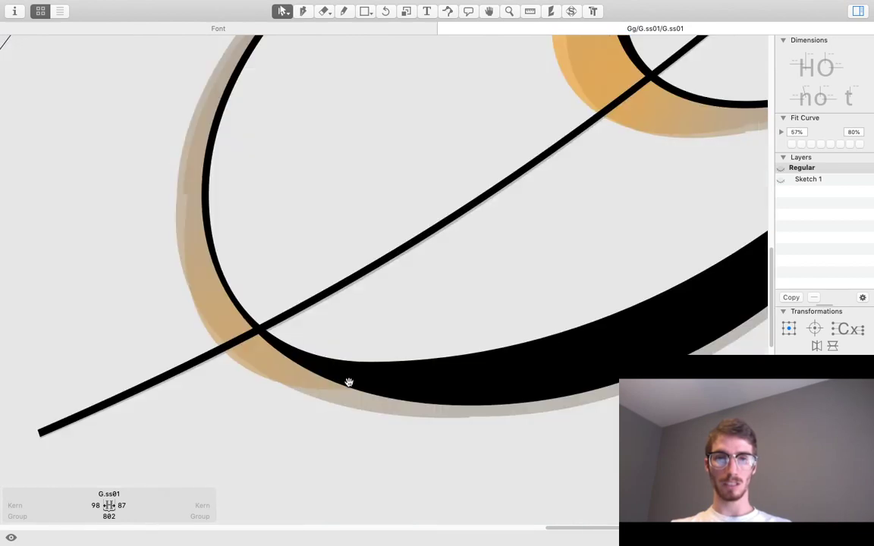
{"action": "key", "text": "space"}
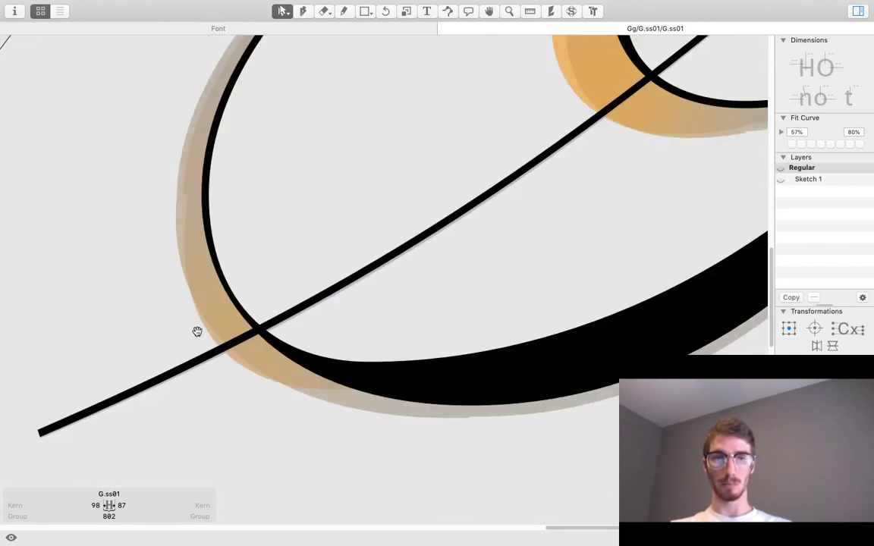
Check the offsets of the lower-left handle pairs, and raise the bowl's inner bottom node to X 302, Y 17.
{"action": "left_click", "coordinate": [199, 324]}
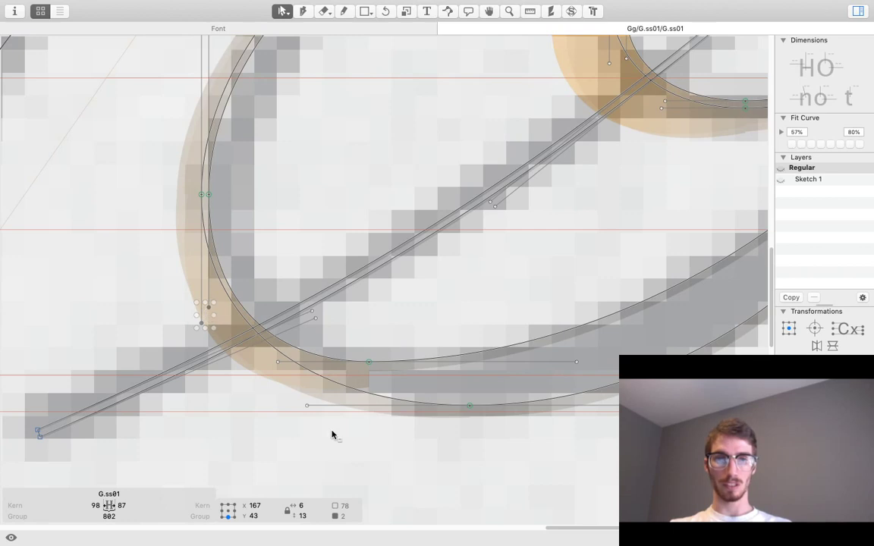
{"action": "left_click_drag", "start_coordinate": [332, 434], "coordinate": [277, 365]}
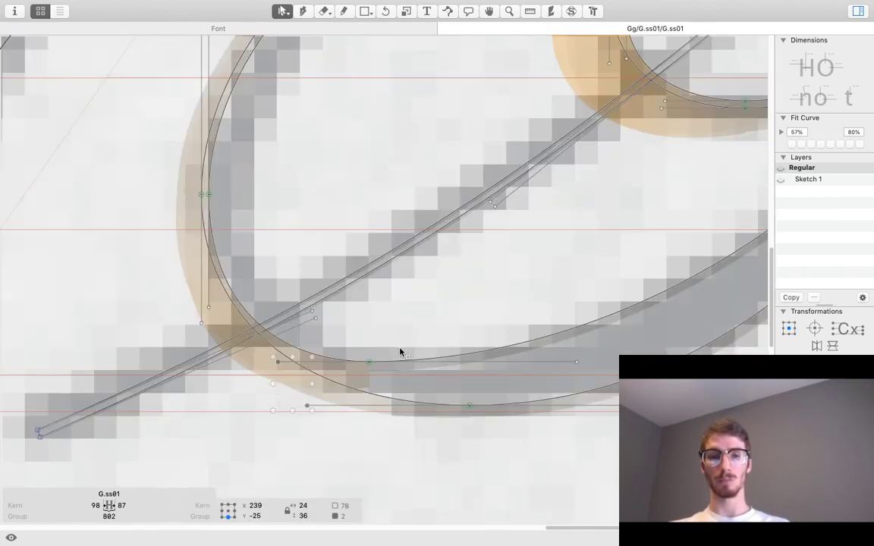
{"action": "key", "text": "space"}
{"action": "key", "text": "z"}
{"action": "key", "text": "space"}
{"action": "left_click_drag", "start_coordinate": [431, 297], "coordinate": [410, 357]}
{"action": "key", "text": "v"}
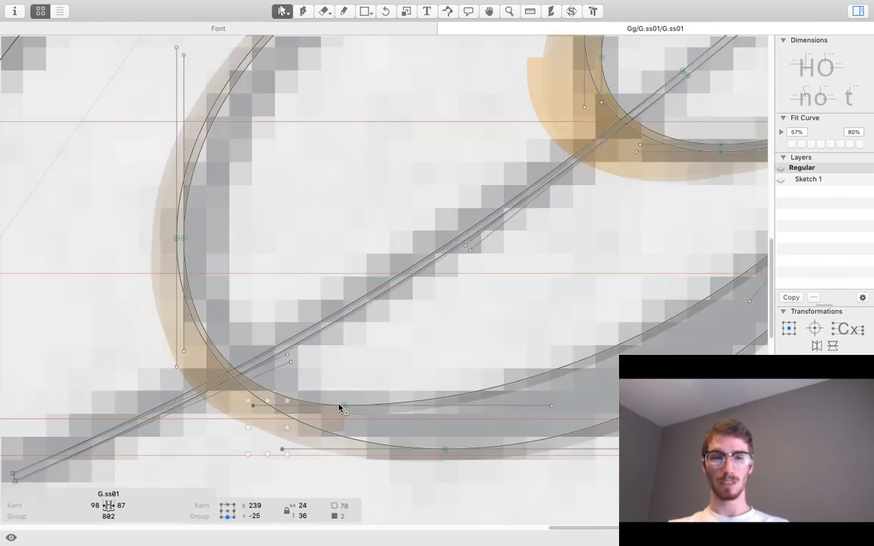
{"action": "left_click", "coordinate": [345, 408]}
{"action": "key", "text": "space"}
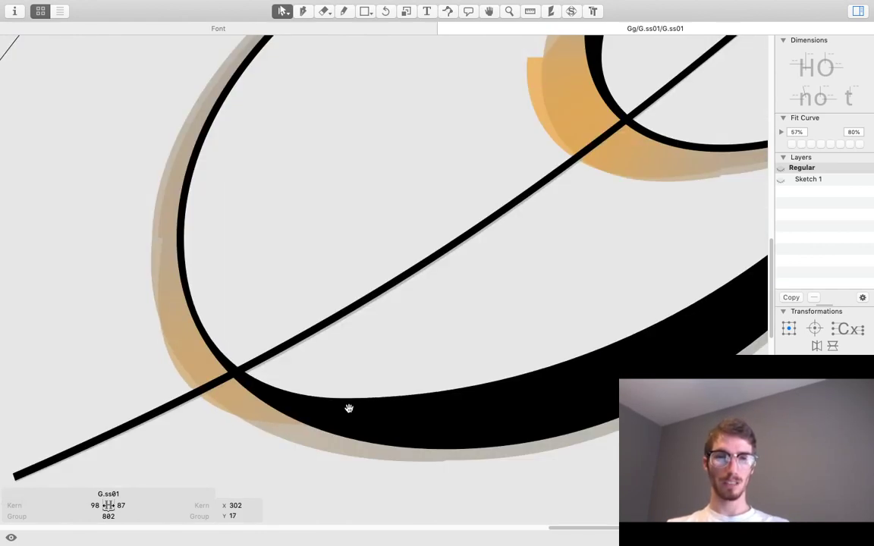
Examine in outline and filled preview how the bowl's left hairline swells into the thick lower stroke.
{"action": "key", "text": "space"}
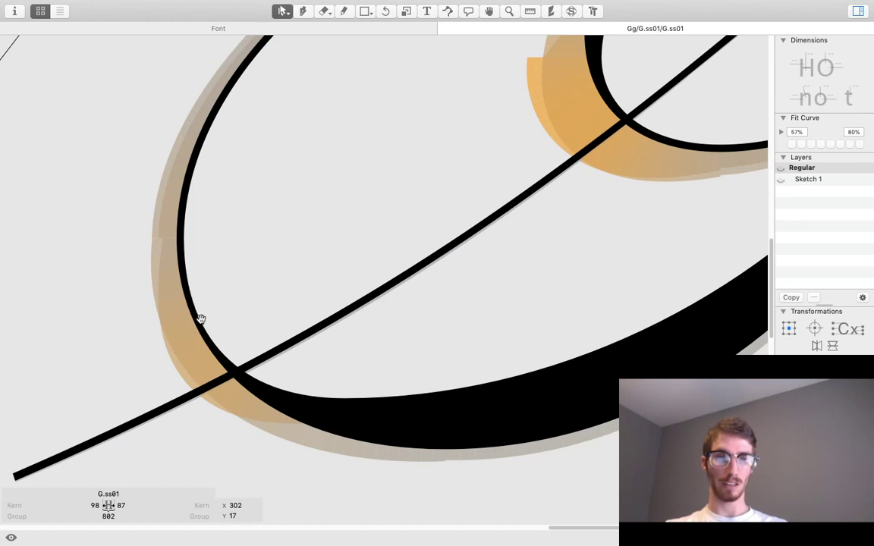
{"action": "key", "text": "space"}
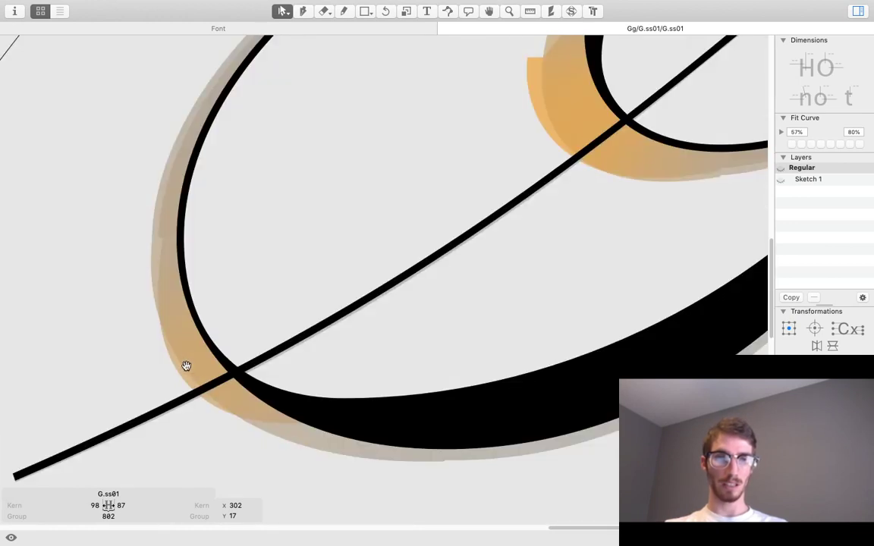
{"action": "key", "text": "space"}
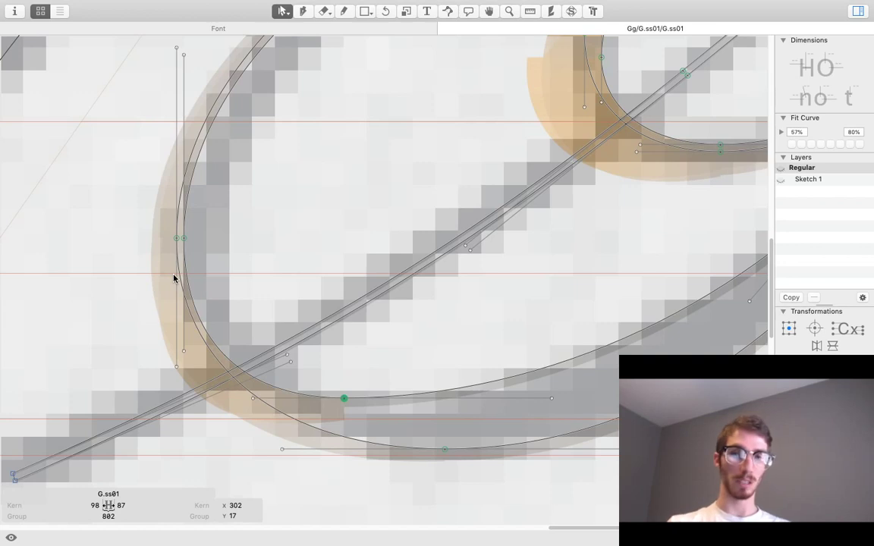
{"action": "key", "text": "space"}
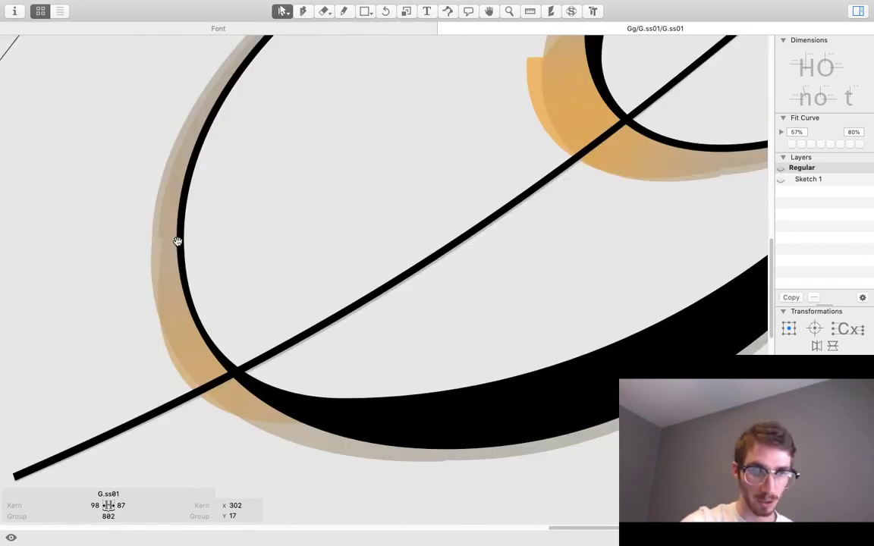
{"action": "key", "text": "space"}
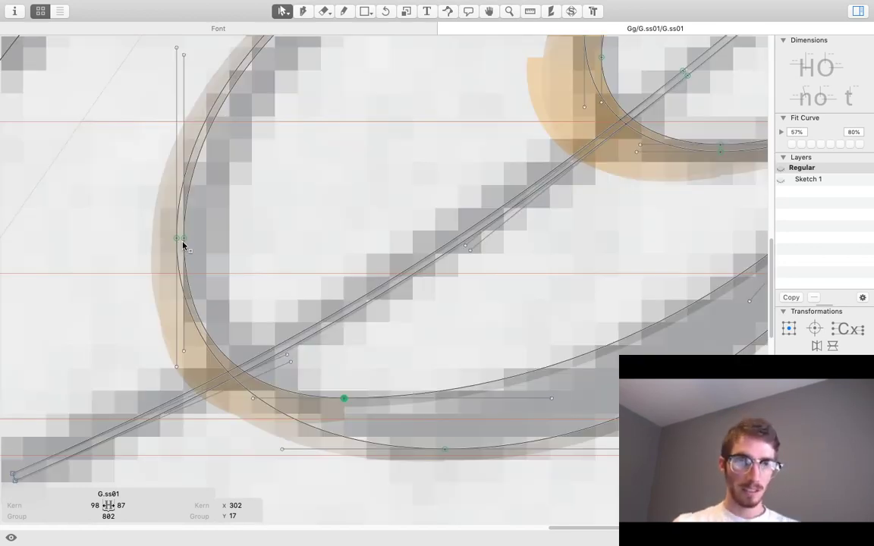
{"action": "key", "text": "space"}
{"action": "key", "text": "super+plus"}
{"action": "key", "text": "space"}
{"action": "left_click_drag", "start_coordinate": [487, 256], "coordinate": [610, 213]}
{"action": "key", "text": "space"}
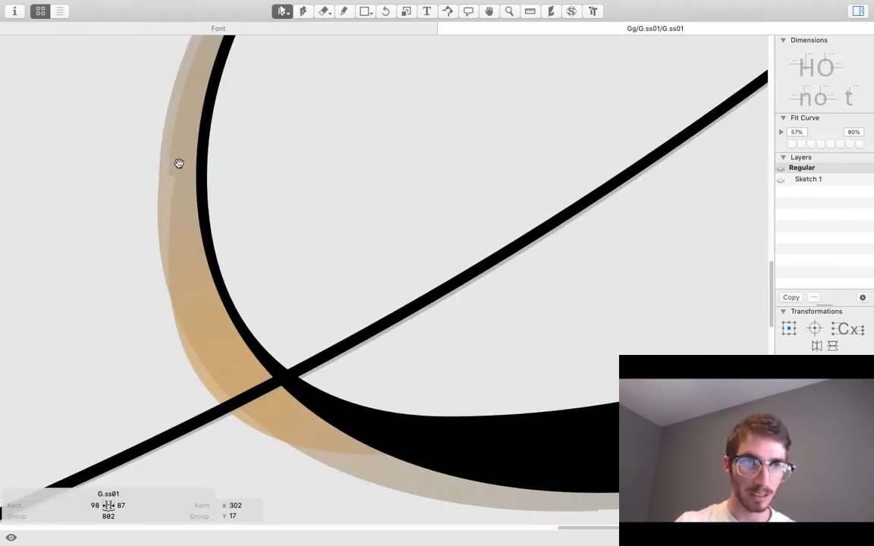
{"action": "key", "text": "space"}
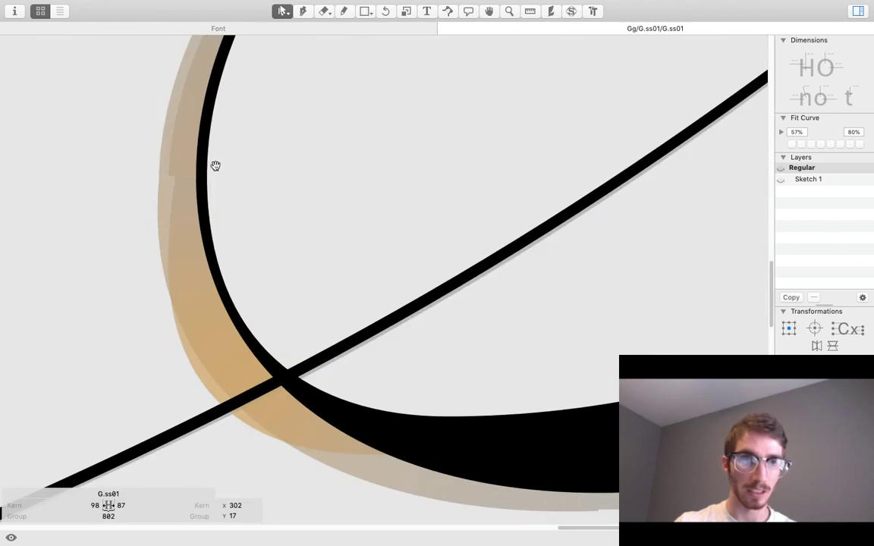
Try shifting the inner node at the bowl's left extreme down to Y 144, and return it to Y 149.
{"action": "left_click", "coordinate": [207, 177]}
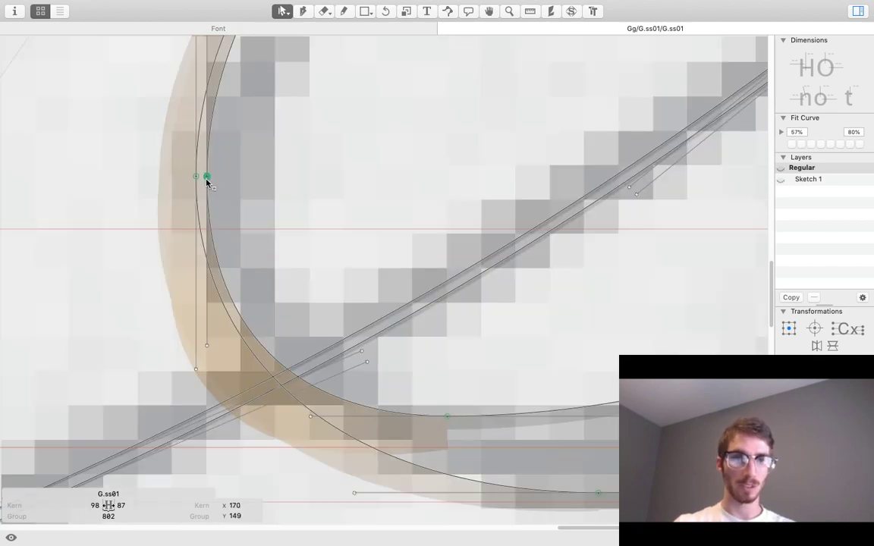
{"action": "left_click", "coordinate": [207, 187]}
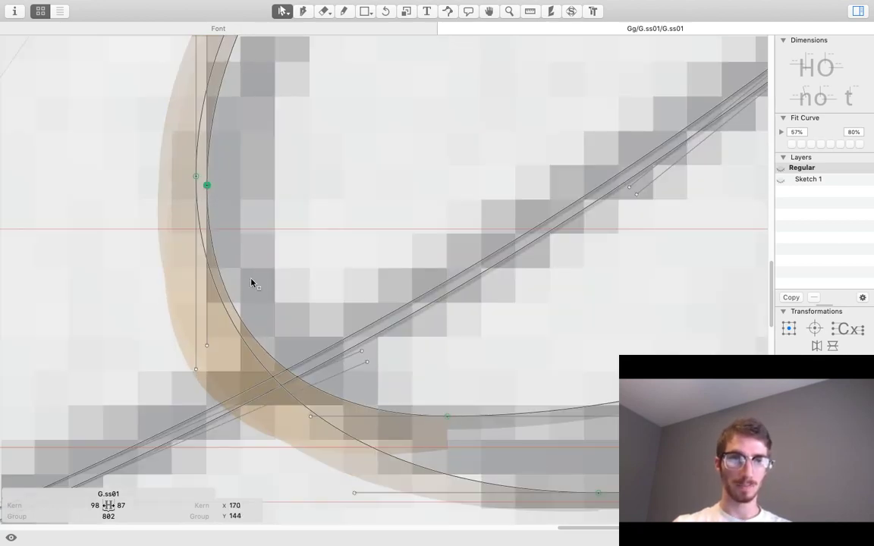
{"action": "key", "text": "Up"}
Pull the bowl's inner lower-left curve inward and raise the inner node at the left extreme to X 170, Y 153, checking the filled preview.
{"action": "key", "text": "Escape"}
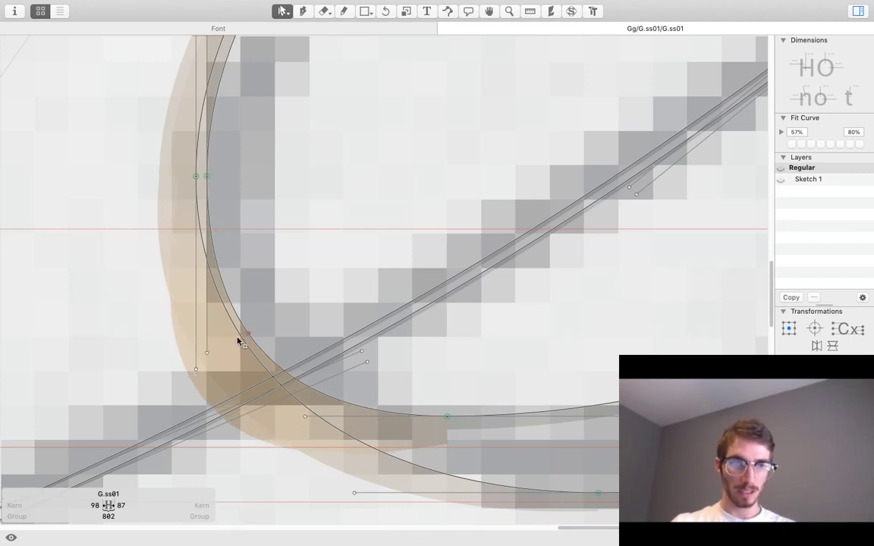
{"action": "left_click_drag", "start_coordinate": [238, 341], "coordinate": [215, 348]}
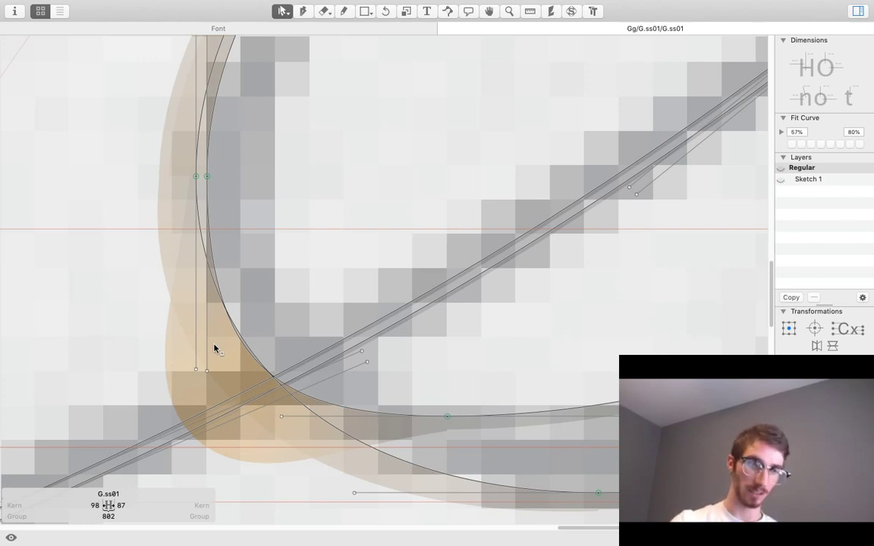
{"action": "key", "text": "super+z"}
{"action": "left_click_drag", "start_coordinate": [246, 325], "coordinate": [272, 319]}
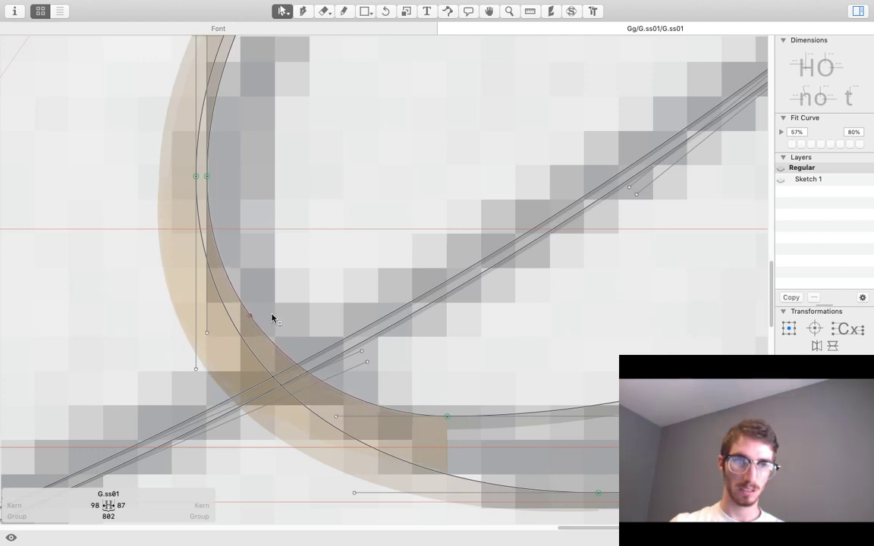
{"action": "key", "text": "space"}
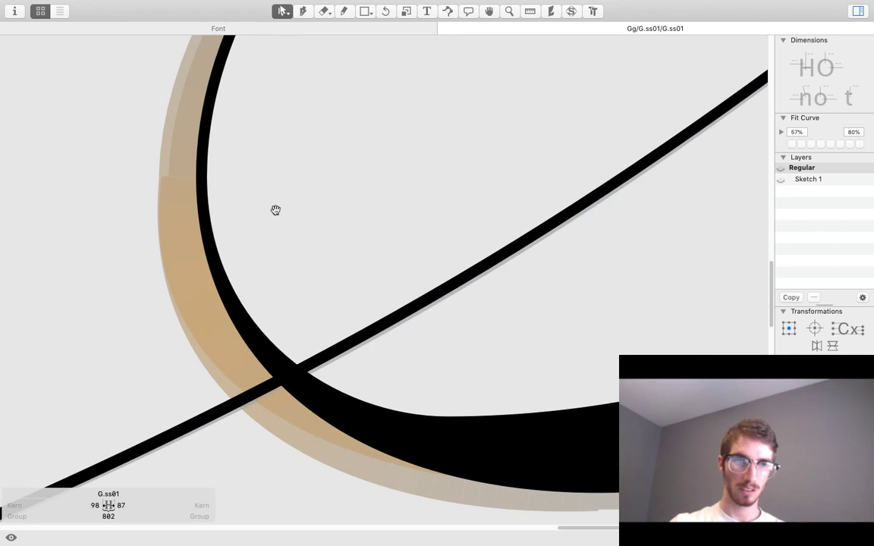
{"action": "key", "text": "space"}
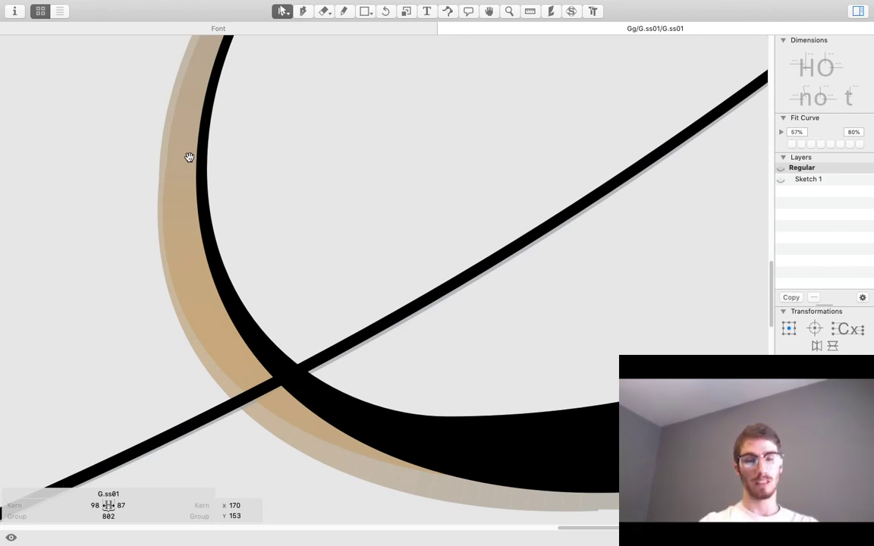
{"action": "key", "text": "space"}
Examine in outline and filled preview how the bowl's left hairline thickens into the lower stroke.
{"action": "key", "text": "z"}
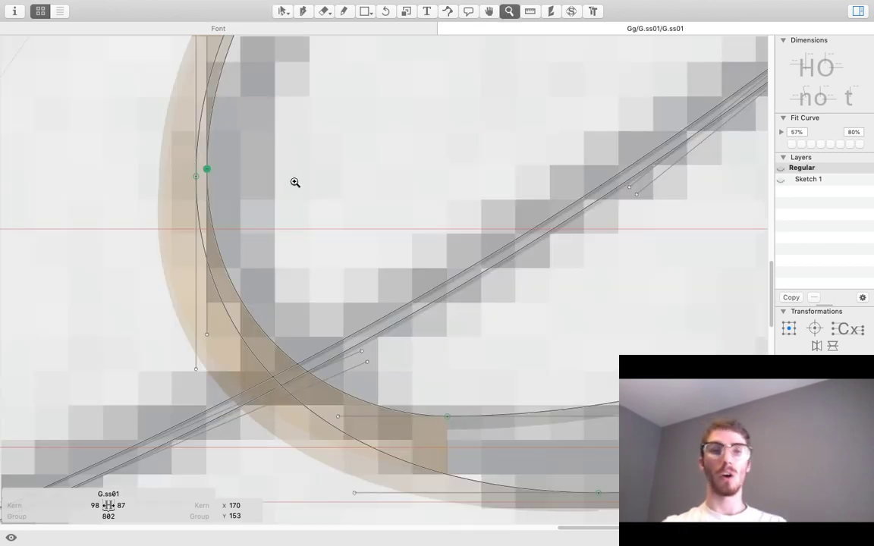
{"action": "left_click", "coordinate": [297, 189], "text": "alt"}
{"action": "key", "text": "space"}
{"action": "left_click", "coordinate": [371, 263], "text": "alt"}
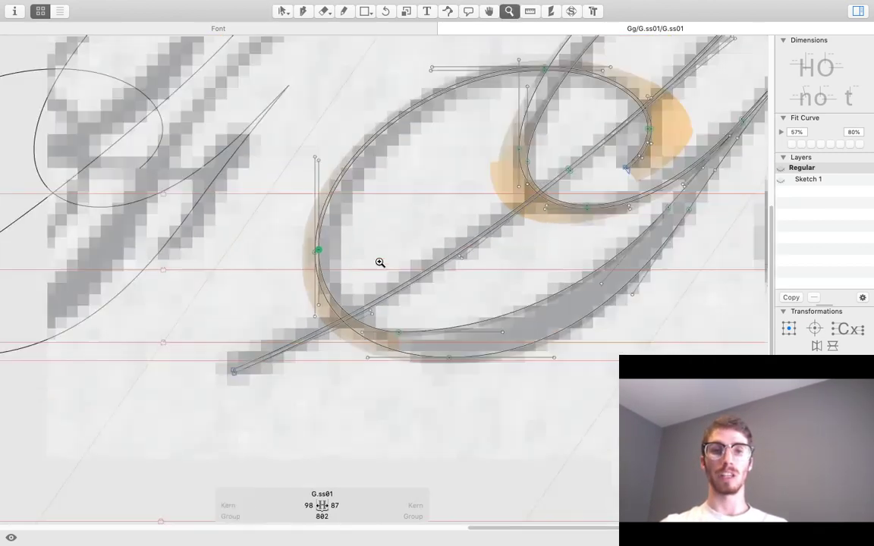
{"action": "key", "text": "space"}
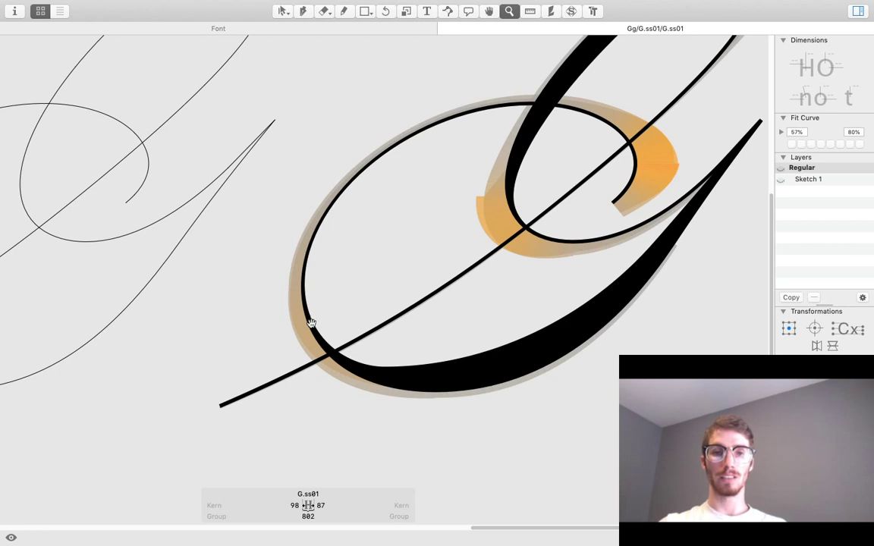
{"action": "left_click", "coordinate": [376, 348]}
{"action": "key", "text": "space"}
{"action": "left_click_drag", "start_coordinate": [440, 359], "coordinate": [402, 297]}
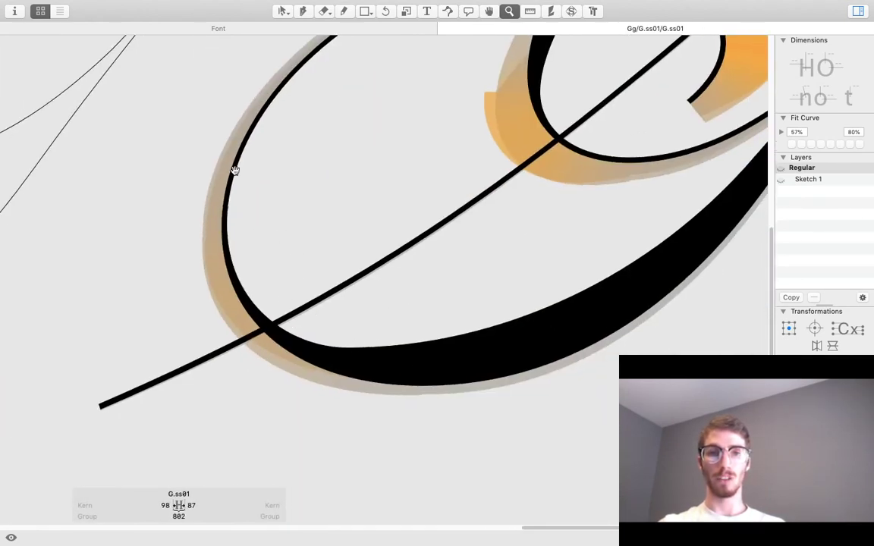
{"action": "key", "text": "space"}
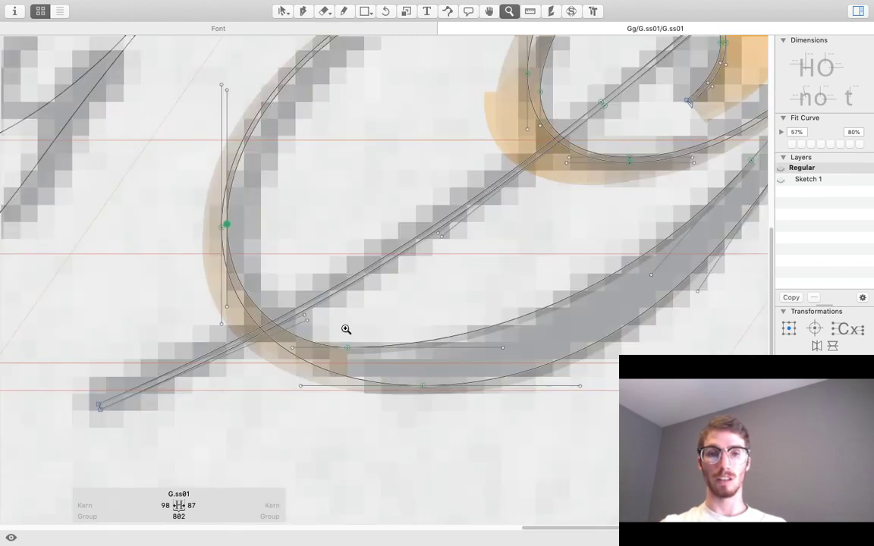
Try shifting the bowl's inner bottom node to X 312, and return it to X 302.
{"action": "left_click", "coordinate": [434, 403]}
{"action": "key", "text": "v"}
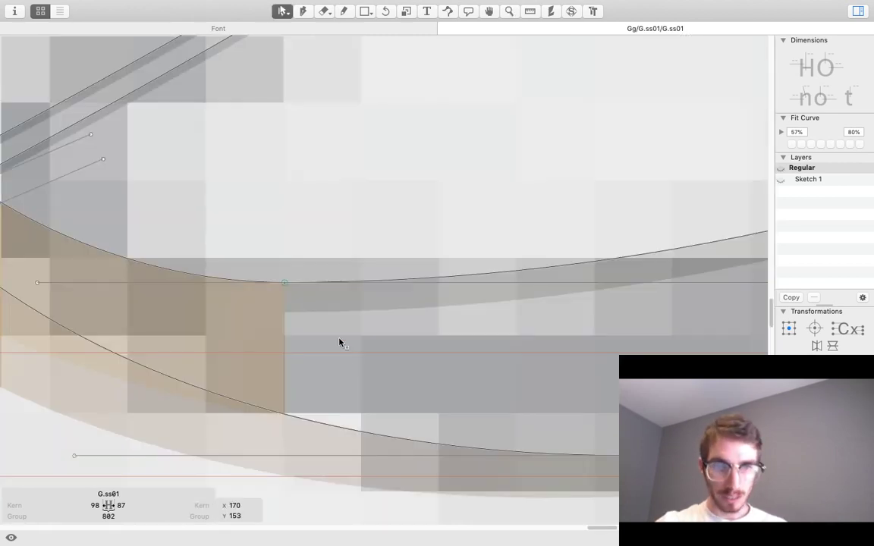
{"action": "left_click", "coordinate": [285, 282]}
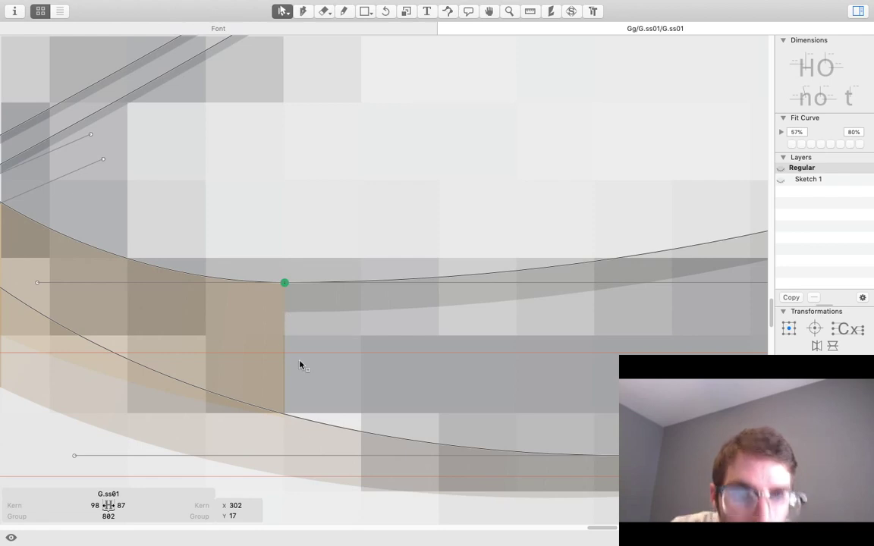
{"action": "key", "text": "shift+Right"}
{"action": "key", "text": "shift+Left"}
{"action": "key", "text": "shift+Right"}
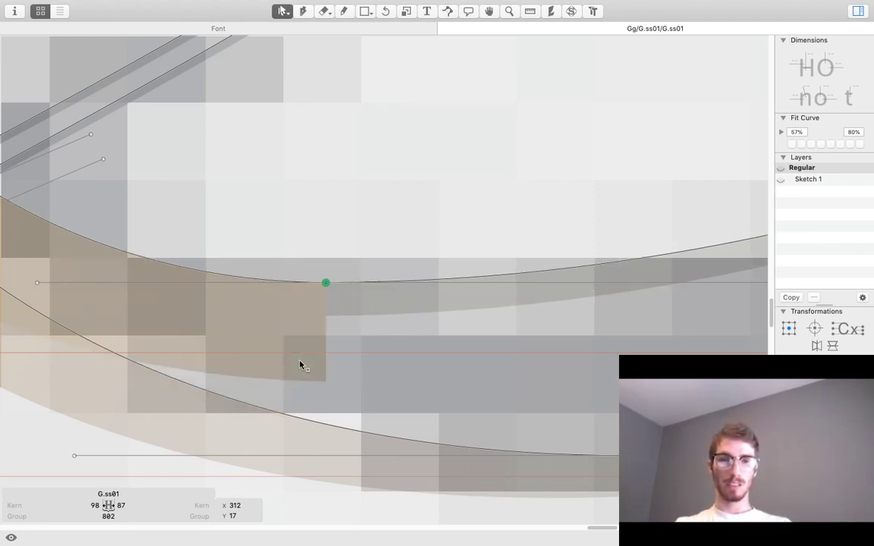
{"action": "key", "text": "shift+Left"}
{"action": "key", "text": "z"}
{"action": "left_click", "coordinate": [307, 353], "text": "alt"}
{"action": "left_click", "coordinate": [308, 353], "text": "alt"}
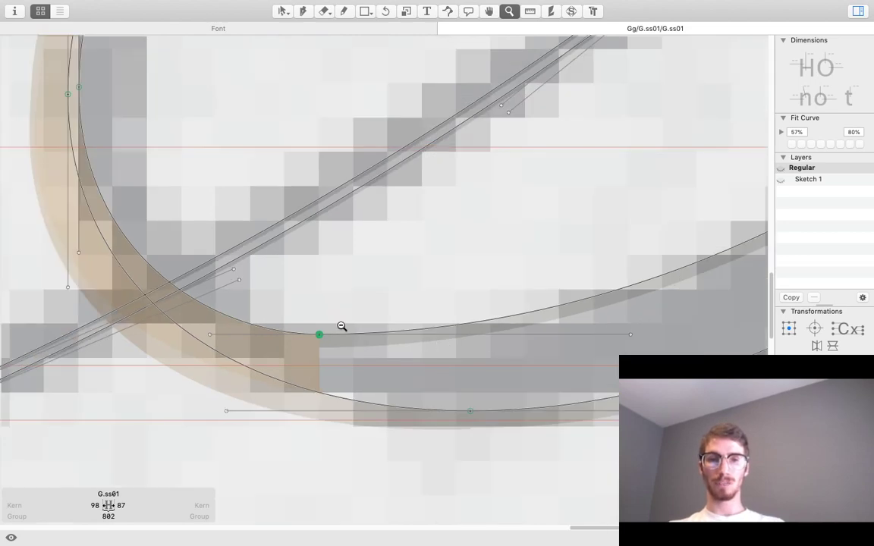
{"action": "left_click", "coordinate": [342, 326], "text": "alt"}
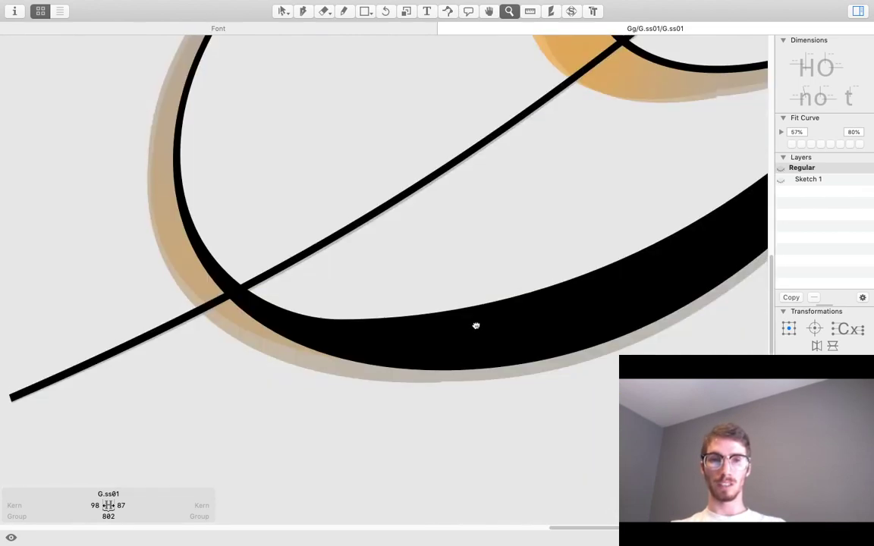
Compare horizontal positions for the bowl's inner bottom node in filled preview, and set it at X 341, Y 17.
{"action": "key", "text": "v"}
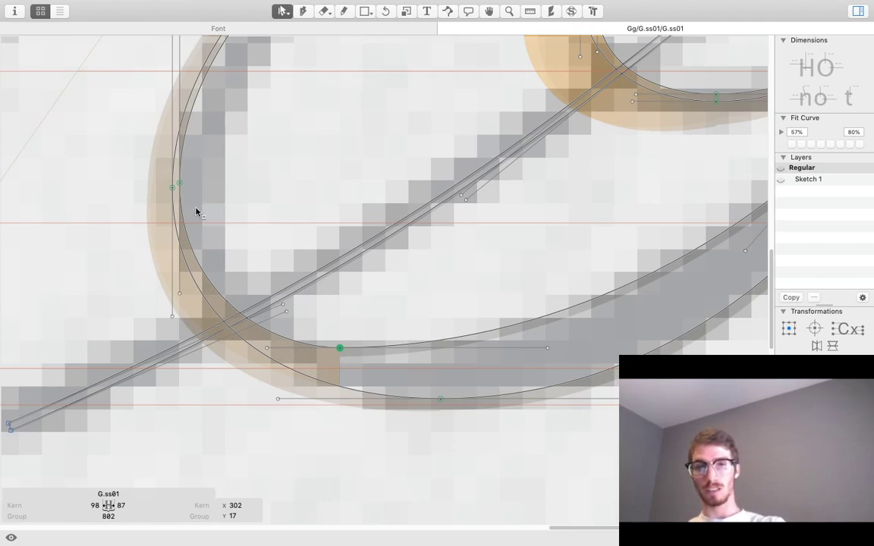
{"action": "key", "text": "space"}
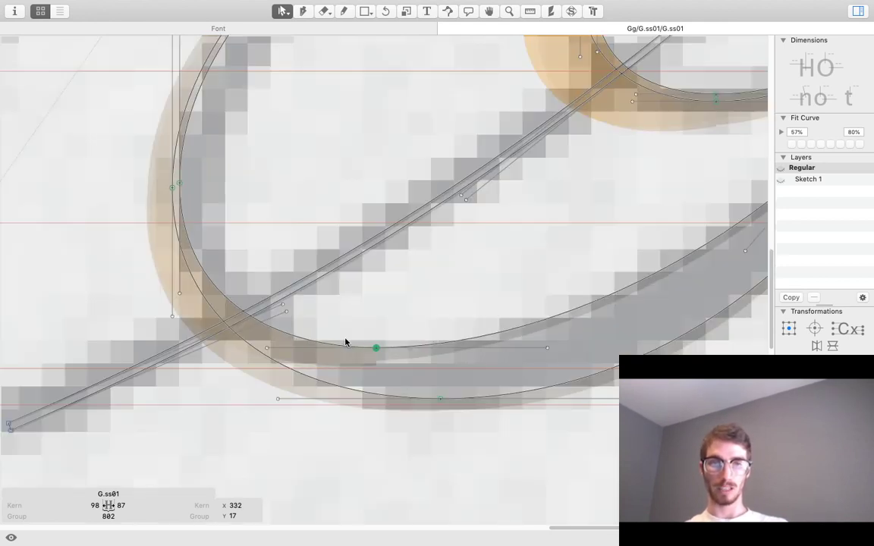
{"action": "key", "text": "space"}
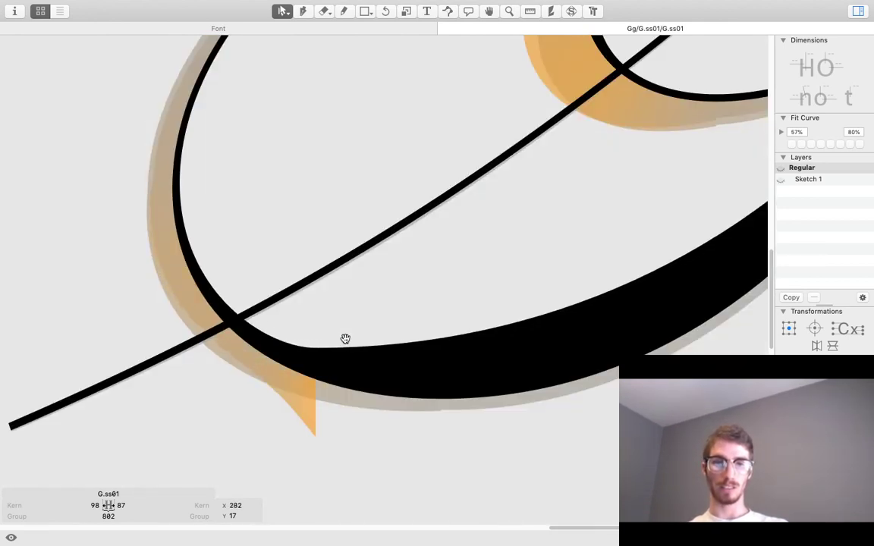
{"action": "key", "text": "shift+Right"}
{"action": "key", "text": "shift+Right"}
{"action": "key", "text": "shift+Right"}
{"action": "key", "text": "shift+Right"}
{"action": "key", "text": "shift+Right"}
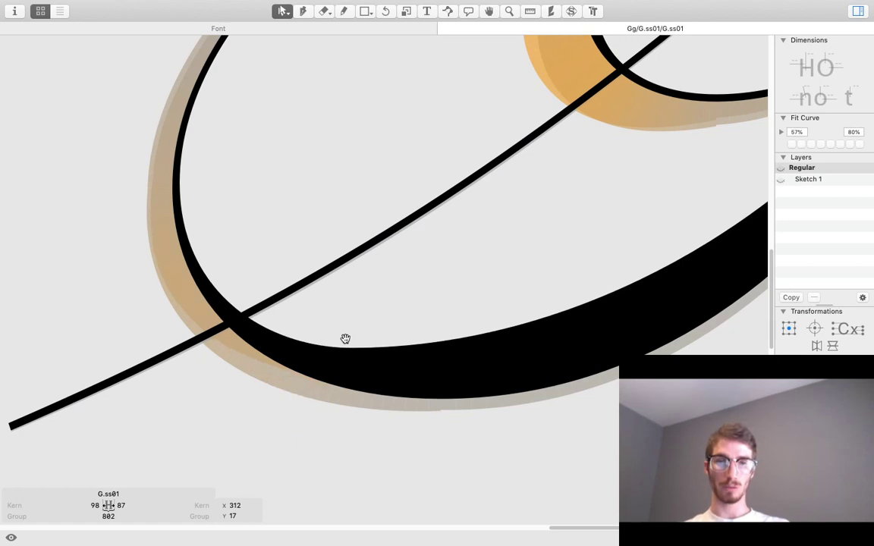
{"action": "key", "text": "Right"}
{"action": "key", "text": "Right"}
{"action": "key", "text": "Right"}
{"action": "key", "text": "Right"}
{"action": "key", "text": "Right"}
{"action": "key", "text": "Right"}
{"action": "key", "text": "Right"}
{"action": "key", "text": "Right"}
{"action": "key", "text": "Right"}
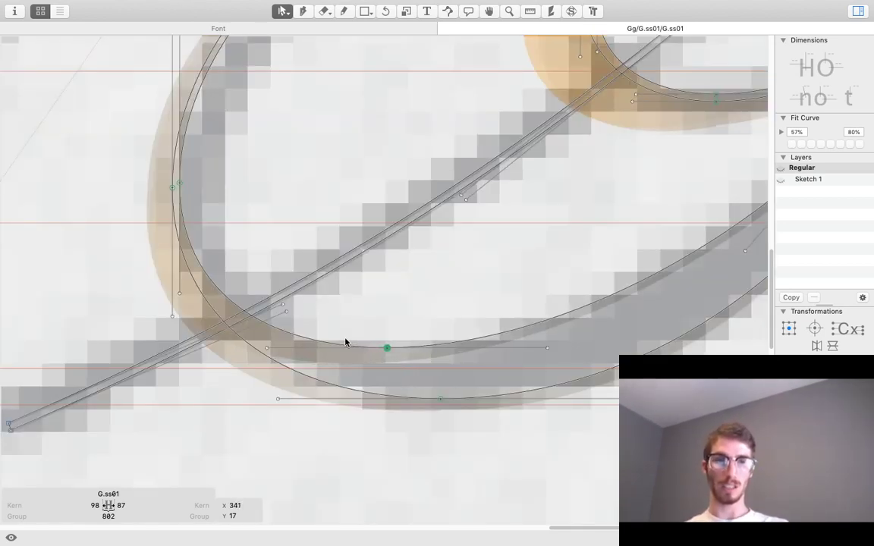
Examine the bowl's thick bottom curve up close, and review the whole bowl and its hairlines in filled preview.
{"action": "key", "text": "z"}
{"action": "left_click_drag", "start_coordinate": [411, 408], "coordinate": [488, 387]}
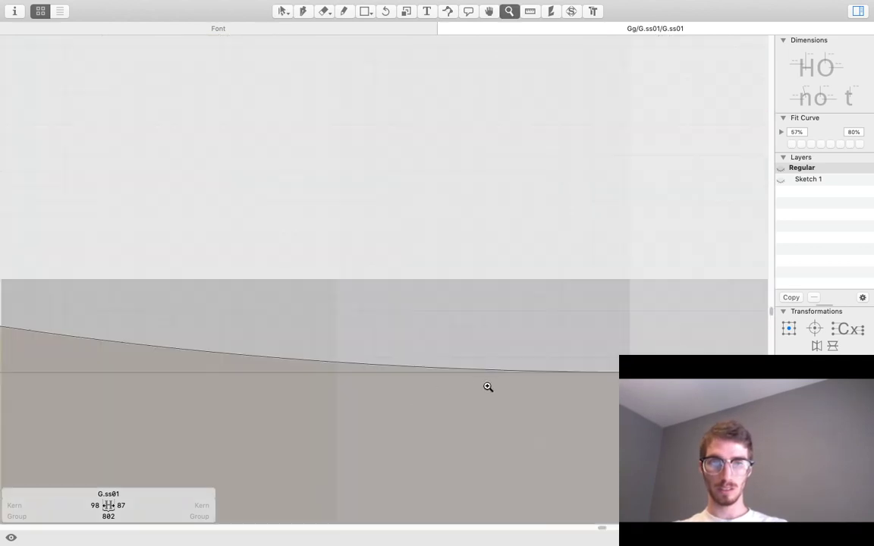
{"action": "left_click", "coordinate": [550, 377], "text": "alt"}
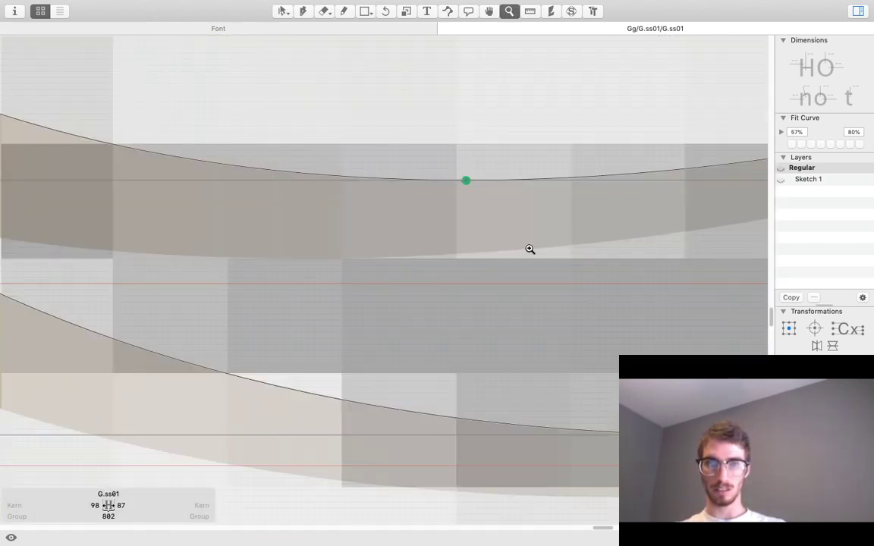
{"action": "left_click", "coordinate": [449, 248], "text": "alt"}
{"action": "left_click", "coordinate": [450, 249], "text": "alt"}
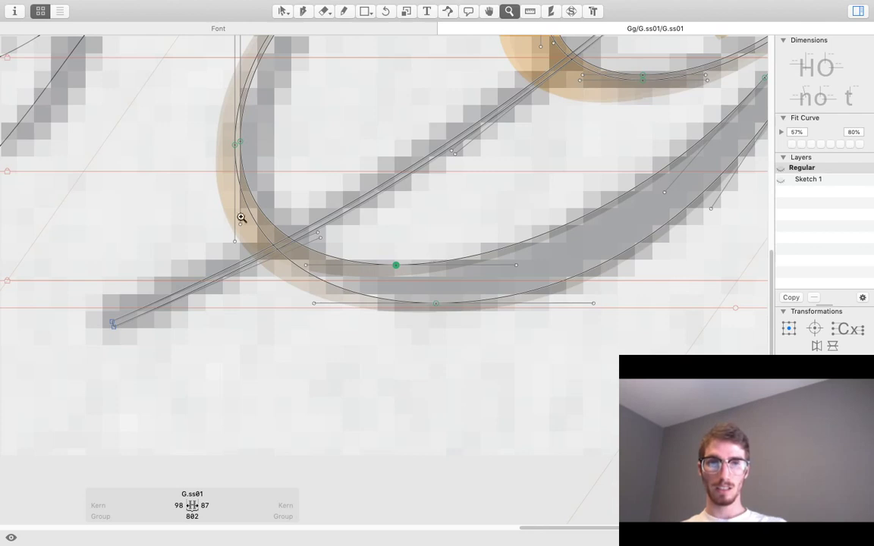
{"action": "key", "text": "v"}
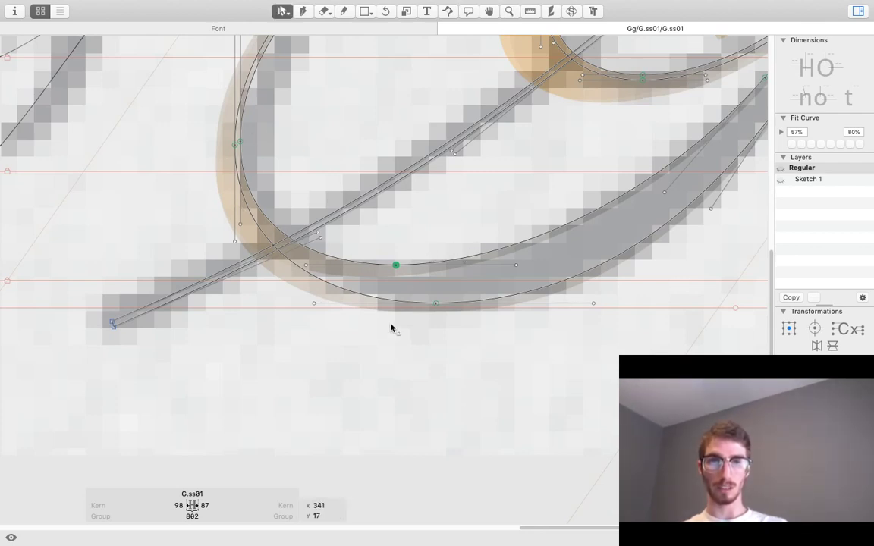
{"action": "key", "text": "space"}
{"action": "left_click_drag", "start_coordinate": [446, 293], "coordinate": [339, 386]}
{"action": "left_click_drag", "start_coordinate": [590, 290], "coordinate": [572, 324]}
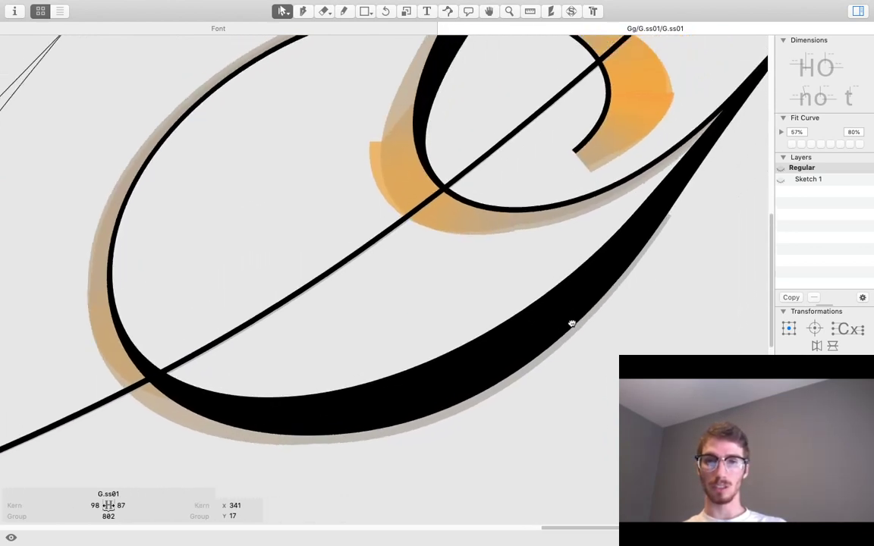
{"action": "key", "text": "space"}
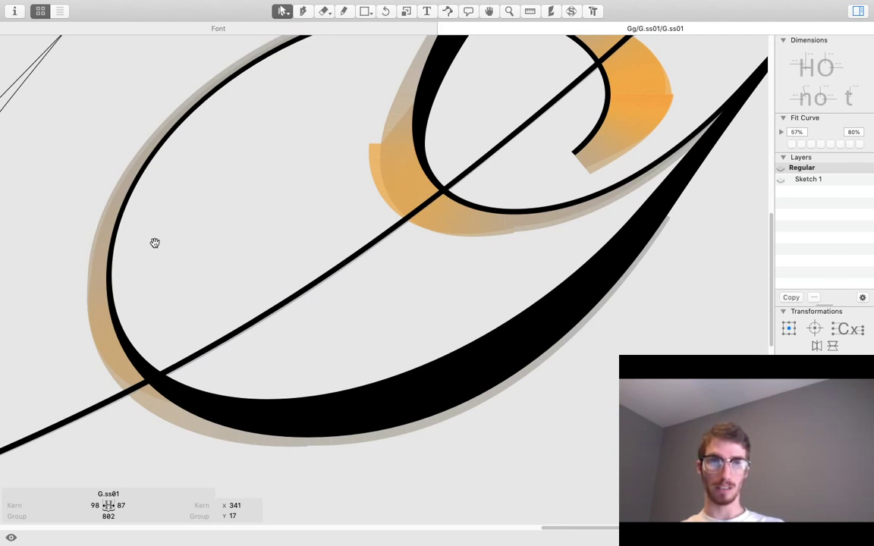
{"action": "left_click_drag", "start_coordinate": [262, 156], "coordinate": [270, 235]}
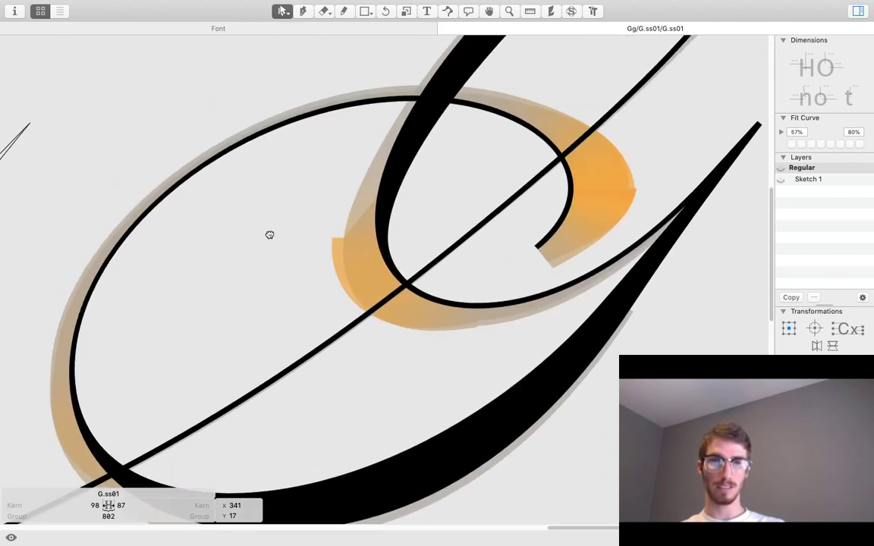
Try the outer node at the inner curl's right extreme at Y 353, return it to Y 352, and raise the inner node to X 712, Y 353.
{"action": "key", "text": "z"}
{"action": "left_click", "coordinate": [292, 263], "text": "alt"}
{"action": "left_click_drag", "start_coordinate": [359, 267], "coordinate": [420, 195]}
{"action": "left_click_drag", "start_coordinate": [555, 184], "coordinate": [538, 212]}
{"action": "left_click_drag", "start_coordinate": [491, 127], "coordinate": [514, 368]}
{"action": "key", "text": "v"}
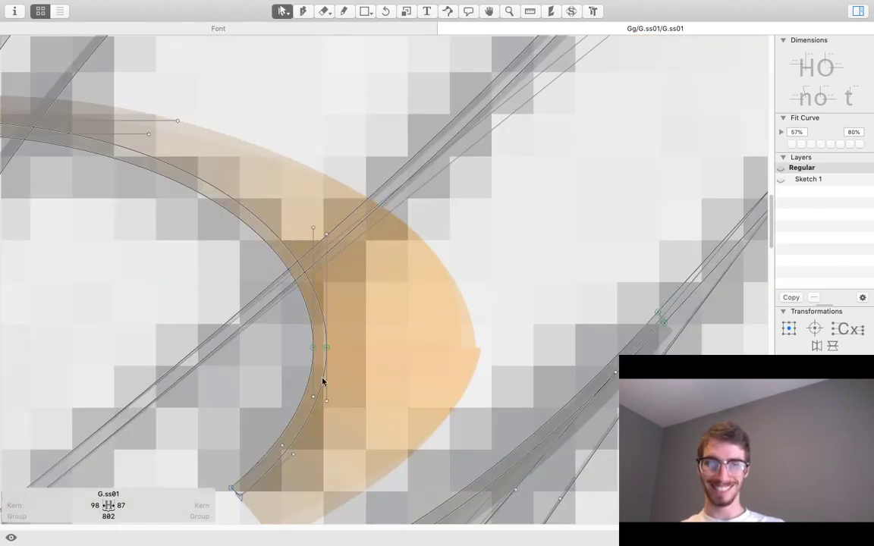
{"action": "left_click", "coordinate": [317, 349]}
{"action": "left_click", "coordinate": [327, 347]}
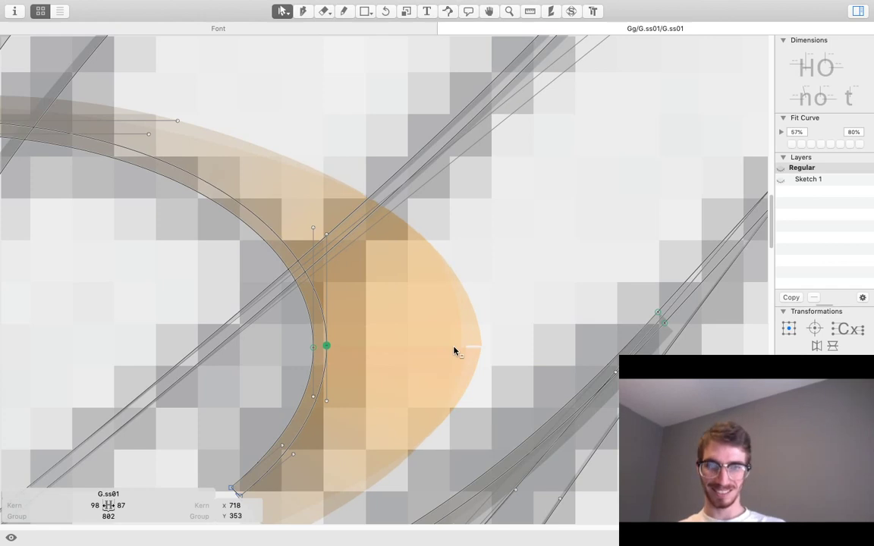
{"action": "key", "text": "Down"}
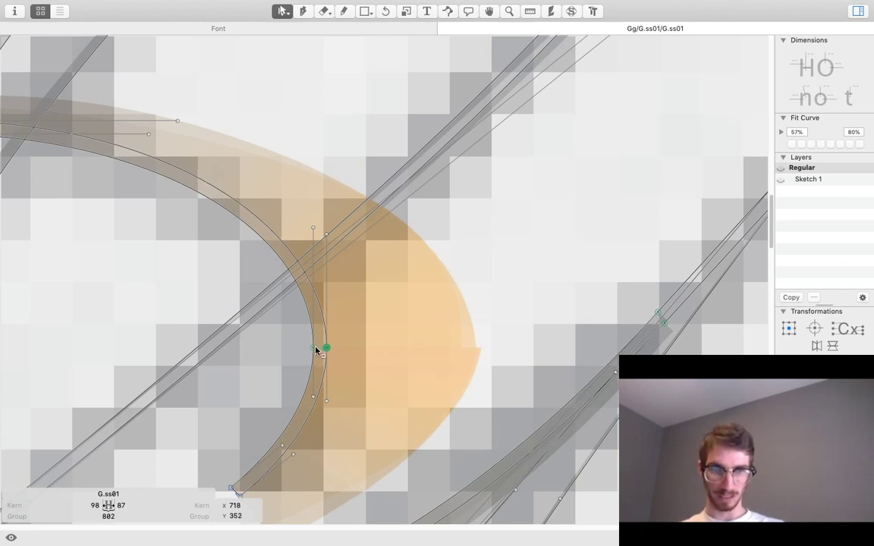
{"action": "key", "text": "Left"}
{"action": "key", "text": "Left"}
{"action": "key", "text": "Left"}
{"action": "key", "text": "Left"}
{"action": "key", "text": "Left"}
{"action": "key", "text": "Left"}
{"action": "key", "text": "Up"}
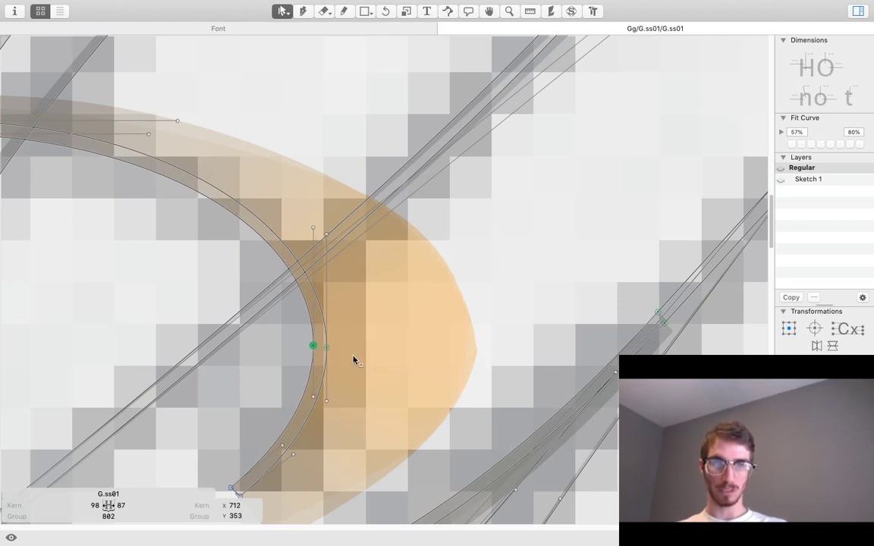
Lengthen both handles of the outer node at the curl's right extreme, setting the upper one to Y 405, and preview the curl.
{"action": "left_click_drag", "start_coordinate": [324, 400], "coordinate": [324, 406]}
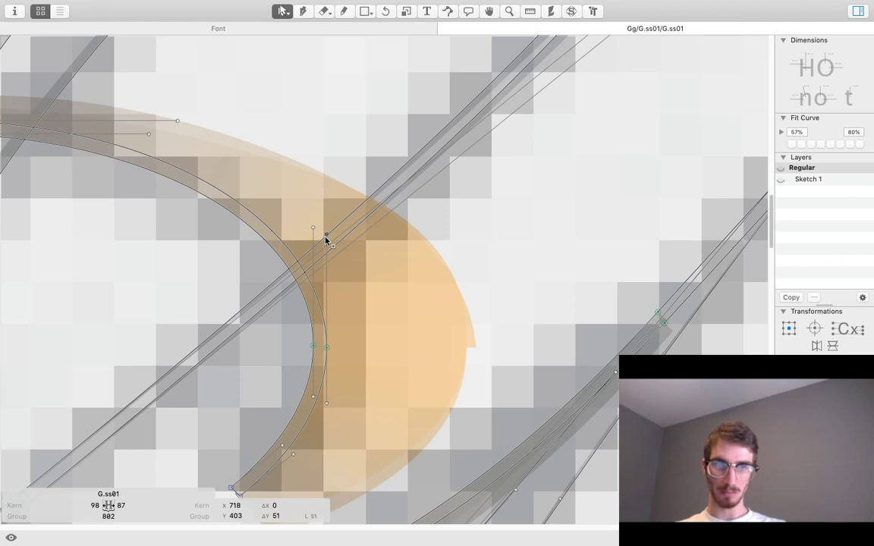
{"action": "key", "text": "Up"}
{"action": "key", "text": "Up"}
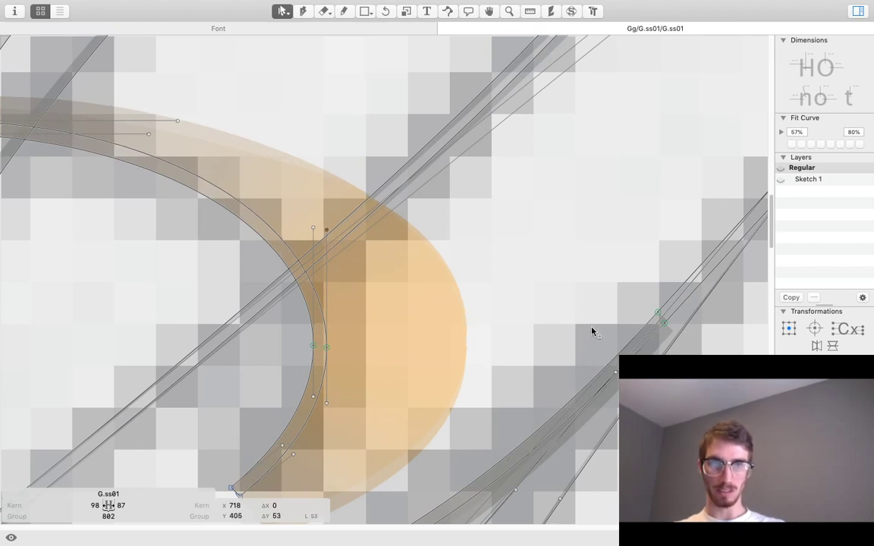
{"action": "key", "text": "z"}
{"action": "left_click", "coordinate": [471, 331], "text": "alt"}
{"action": "left_click", "coordinate": [448, 351], "text": "alt"}
{"action": "left_click", "coordinate": [487, 357], "text": "alt"}
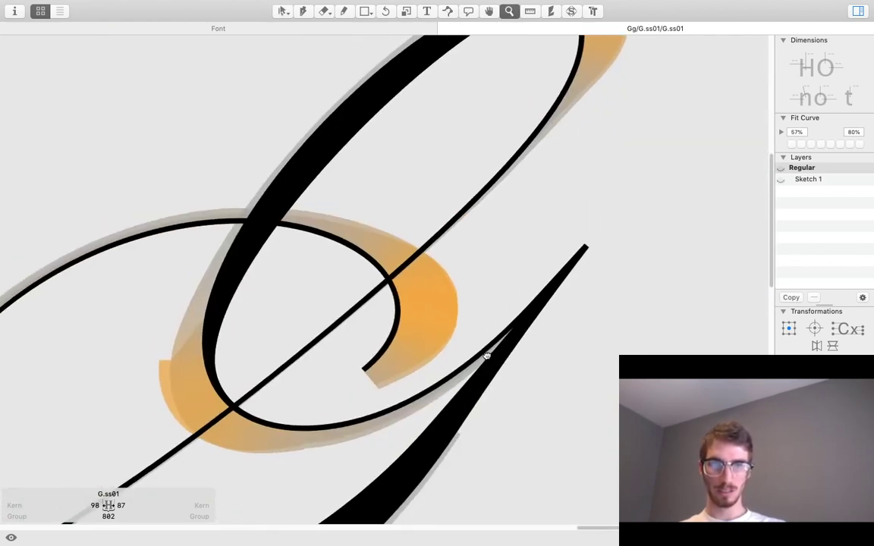
Return the inner node at the curl's right extreme to Y 352, and extend the right handle of the bowl's inner top node to X 643.
{"action": "left_click", "coordinate": [410, 306]}
{"action": "key", "text": "v"}
{"action": "left_click", "coordinate": [418, 327]}
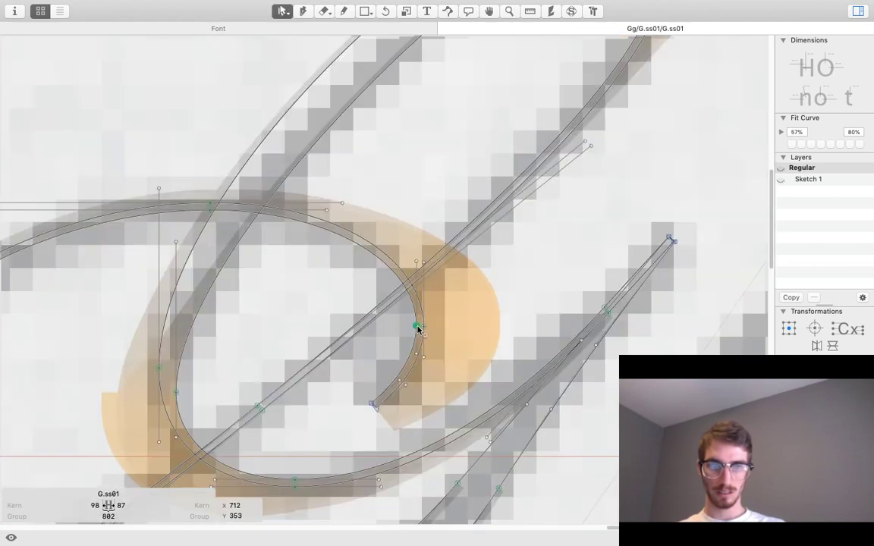
{"action": "key", "text": "space"}
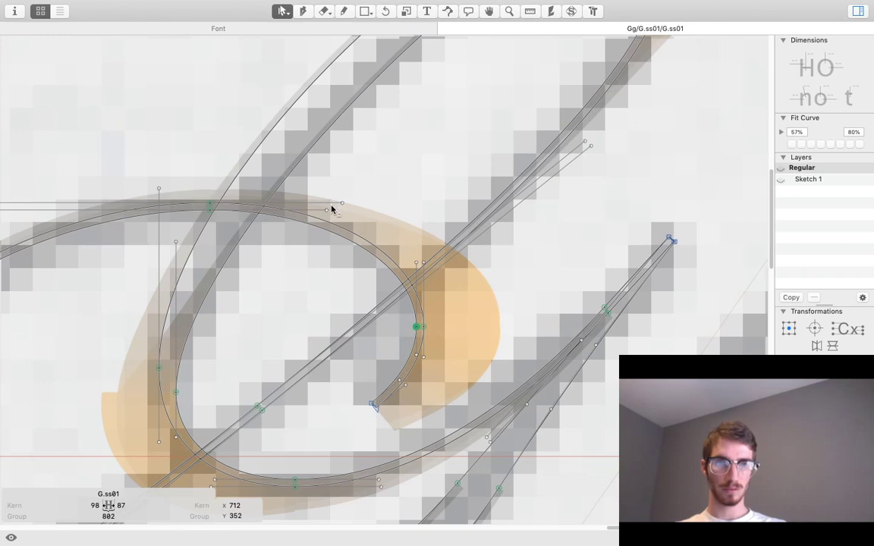
{"action": "key", "text": "space"}
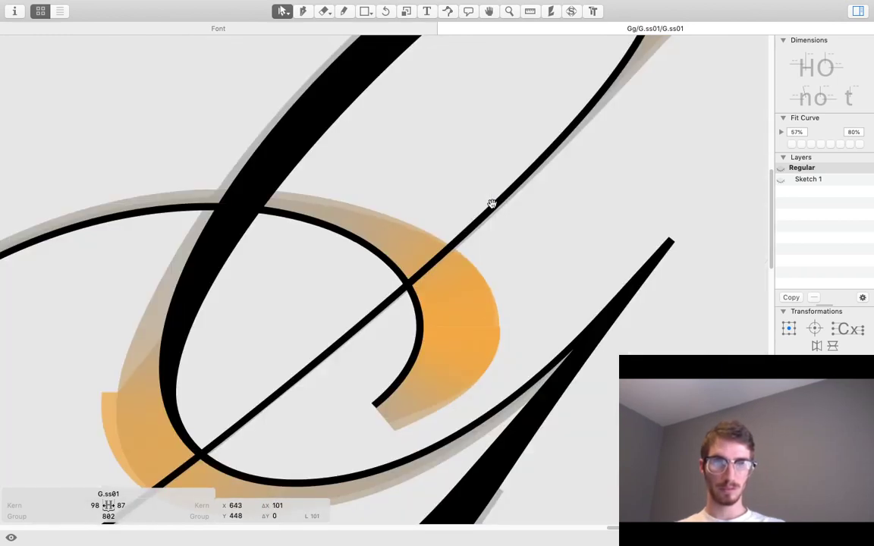
Move the bowl's inner top node to X 544, Y 448, and align the outer top node directly above it.
{"action": "key", "text": "z"}
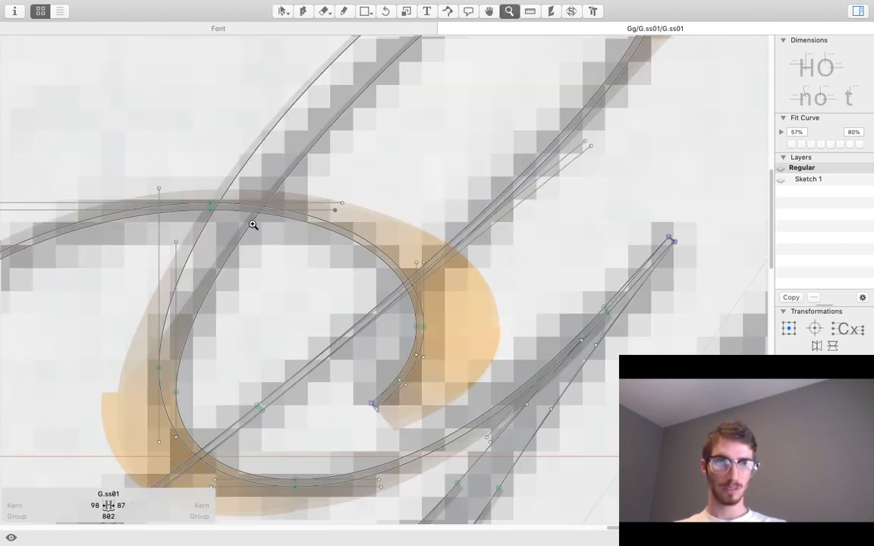
{"action": "left_click_drag", "start_coordinate": [250, 224], "coordinate": [169, 176]}
{"action": "key", "text": "space"}
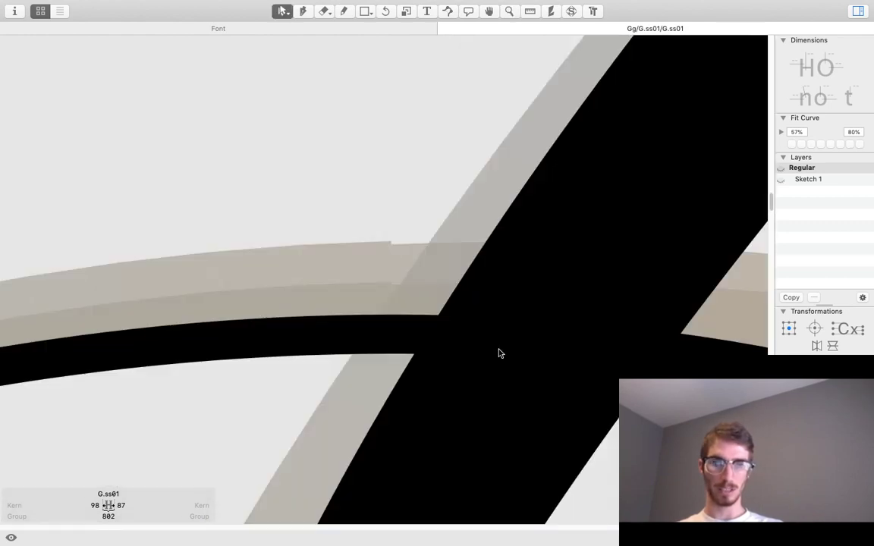
{"action": "left_click", "coordinate": [391, 354]}
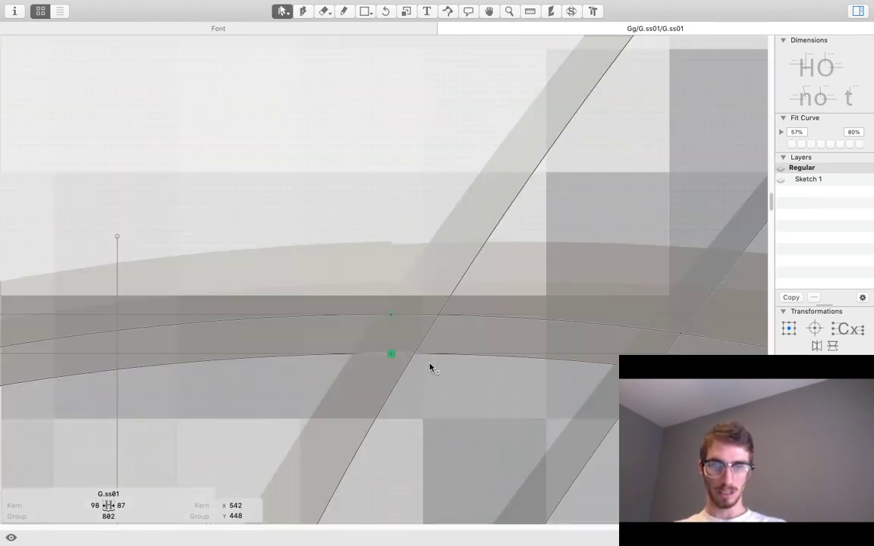
{"action": "key", "text": "space"}
{"action": "key", "text": "Right"}
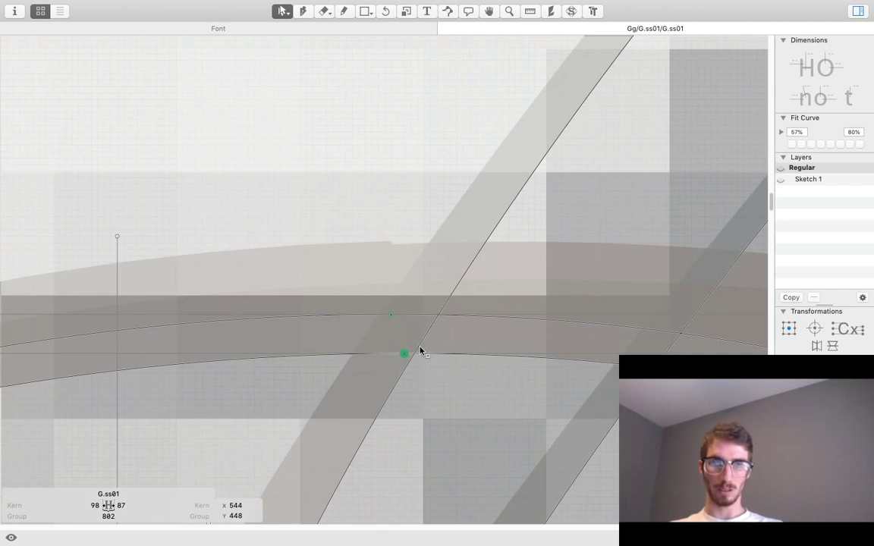
{"action": "key", "text": "space"}
Compare positions in filled preview for the inner node at the left extreme of the downstroke's lower curve, and set it at X 516, Y 302.
{"action": "left_click", "coordinate": [405, 322], "text": "alt+super"}
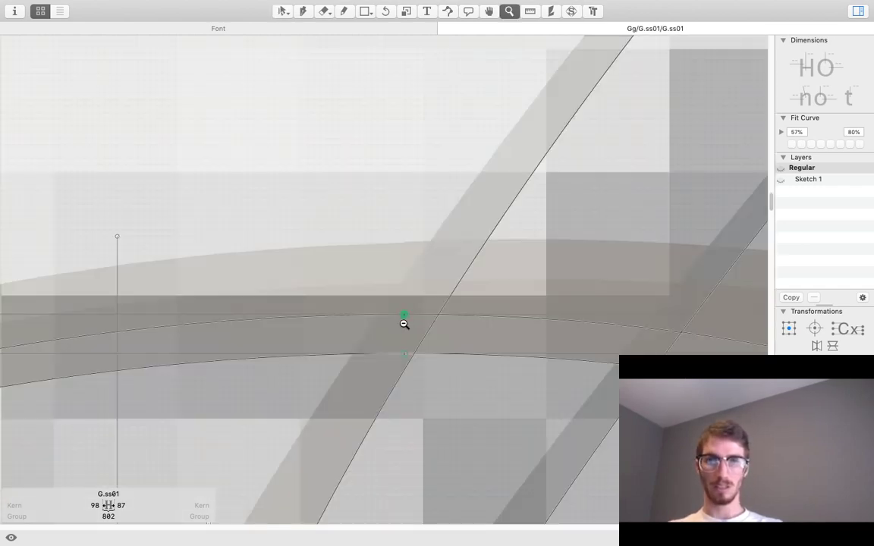
{"action": "left_click", "coordinate": [404, 323], "text": "alt+super"}
{"action": "left_click", "coordinate": [403, 323], "text": "alt+super"}
{"action": "left_click", "coordinate": [402, 324], "text": "alt+super"}
{"action": "left_click", "coordinate": [403, 324], "text": "alt+super"}
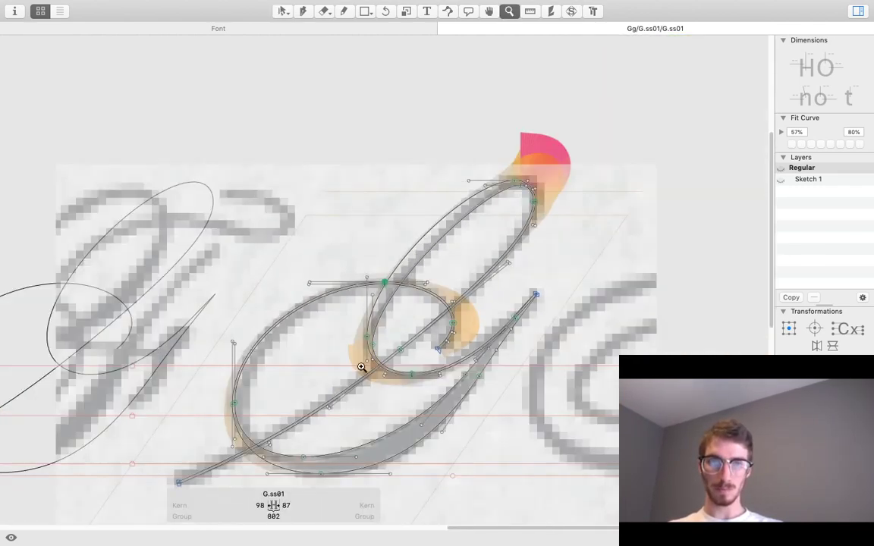
{"action": "left_click", "coordinate": [416, 414]}
{"action": "left_click", "coordinate": [413, 332]}
{"action": "key", "text": "space"}
{"action": "left_click_drag", "start_coordinate": [397, 243], "coordinate": [418, 275]}
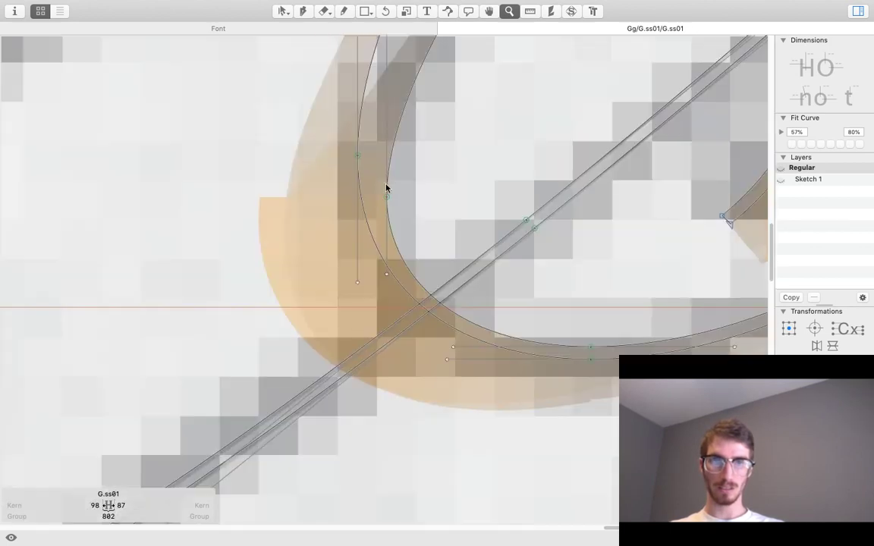
{"action": "key", "text": "v"}
{"action": "left_click", "coordinate": [386, 195]}
{"action": "key", "text": "Up"}
{"action": "key", "text": "Up"}
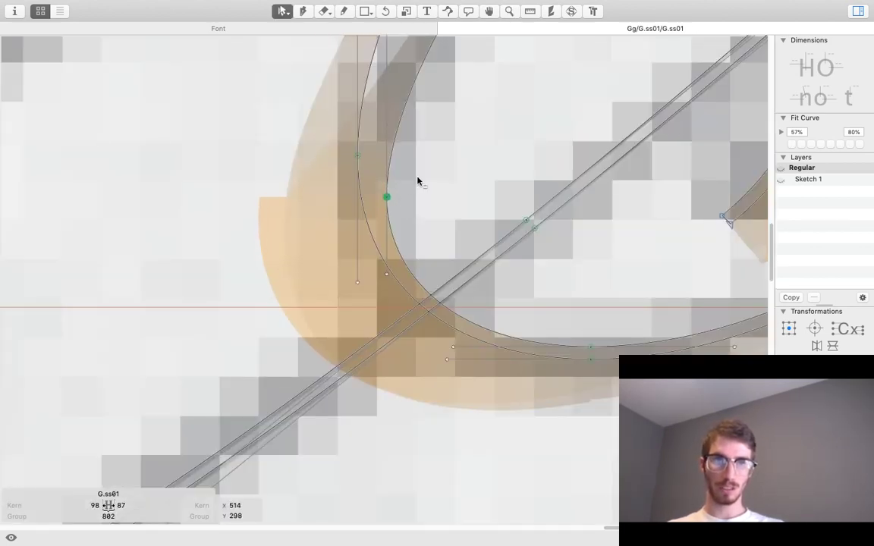
{"action": "key", "text": "space"}
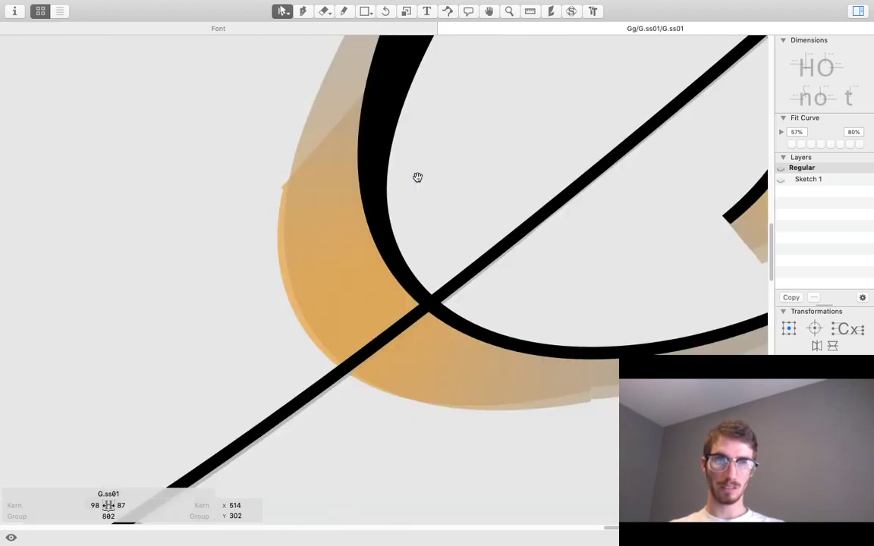
{"action": "key", "text": "Right"}
{"action": "key", "text": "Down"}
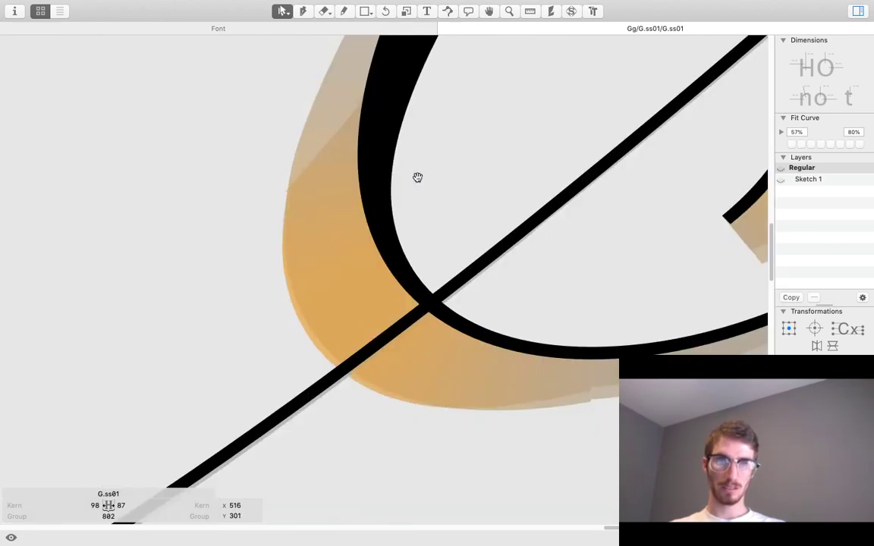
{"action": "key", "text": "Up"}
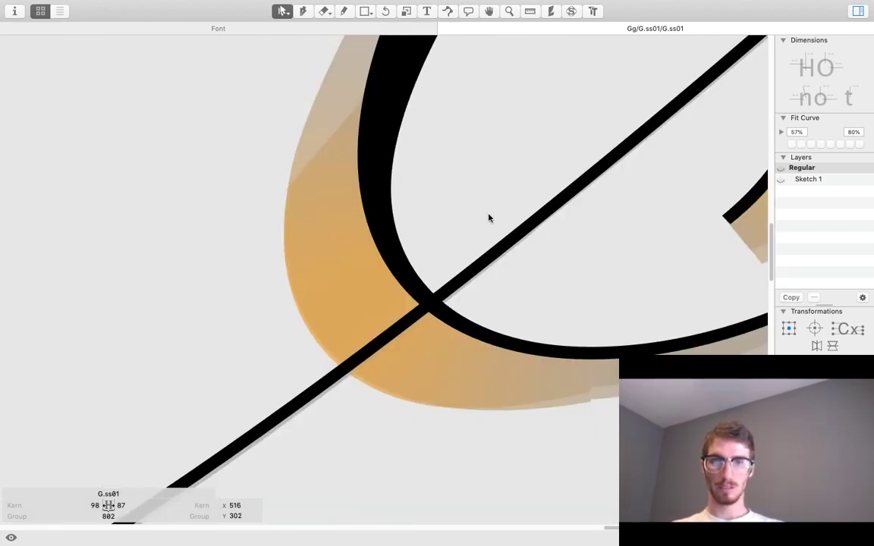
Set the outer bottom node of the downstroke's lower curve at X 613, Y 220, and nudge the inner bottom node right to align with it.
{"action": "left_click", "coordinate": [592, 357]}
{"action": "key", "text": "space"}
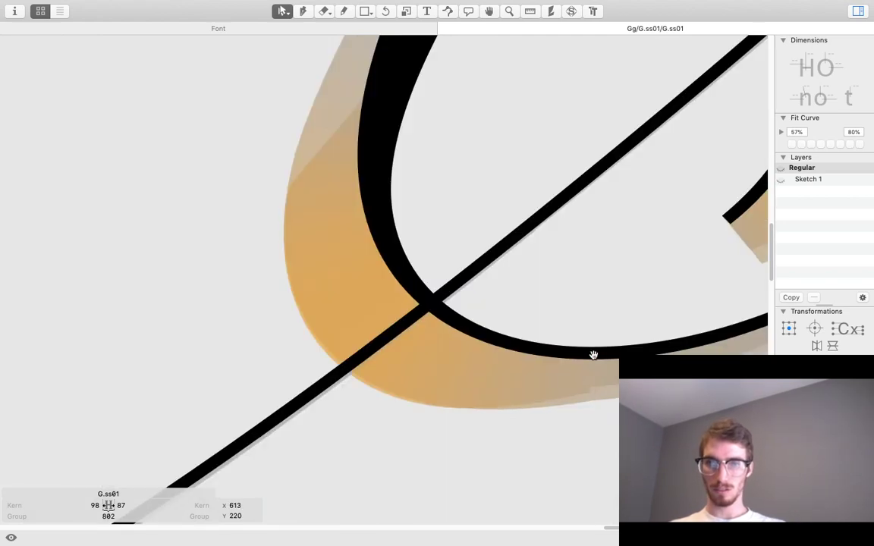
{"action": "left_click", "coordinate": [606, 358]}
{"action": "left_click", "coordinate": [591, 347]}
{"action": "key", "text": "space"}
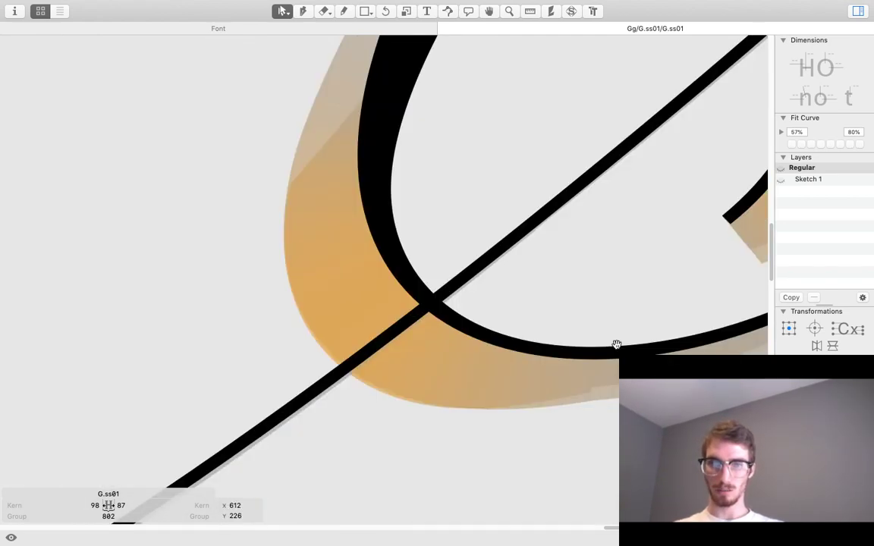
{"action": "key", "text": "Right"}
{"action": "key", "text": "Right"}
Review the weight and hairline transitions of the whole alternate G in filled preview.
{"action": "key", "text": "super+alt+space"}
{"action": "left_click", "coordinate": [574, 280]}
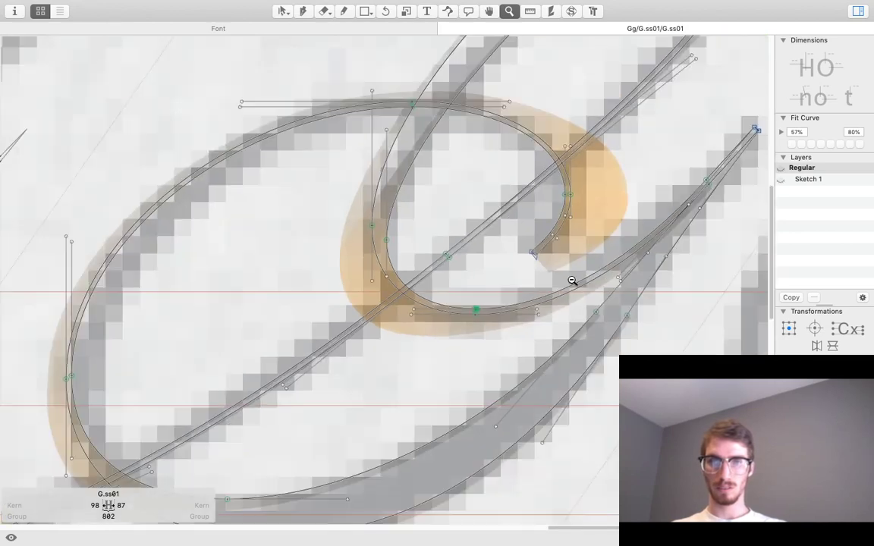
{"action": "left_click", "coordinate": [573, 281], "text": "alt+super"}
{"action": "left_click_drag", "start_coordinate": [563, 287], "coordinate": [652, 291]}
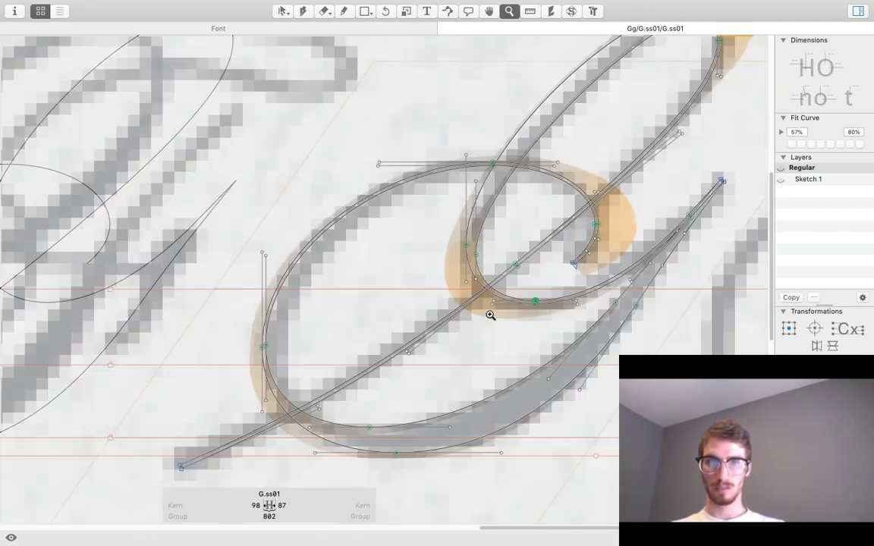
{"action": "left_click", "coordinate": [490, 314], "text": "alt+super"}
{"action": "left_click_drag", "start_coordinate": [489, 314], "coordinate": [522, 331]}
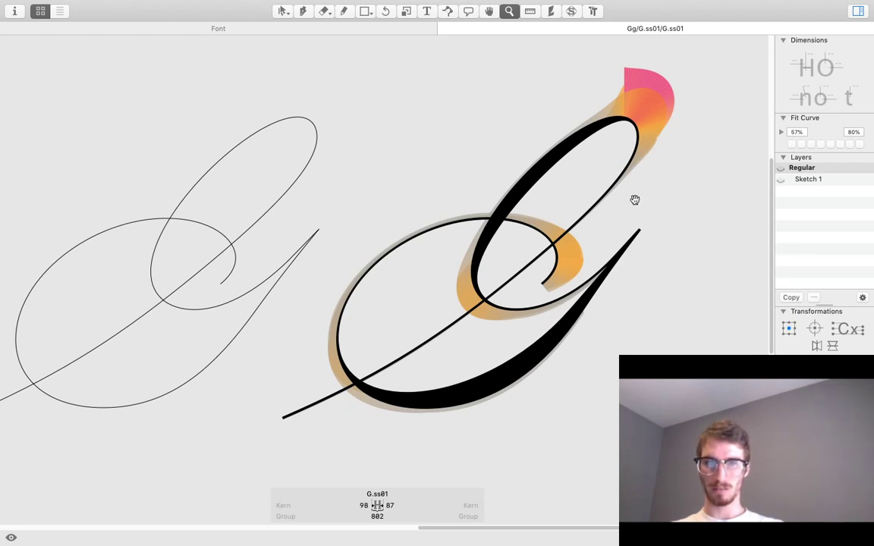
{"action": "key", "text": "space"}
Try the outer node at the upper loop's top at X 869, Y 707, and move it back left.
{"action": "left_click_drag", "start_coordinate": [548, 63], "coordinate": [735, 219]}
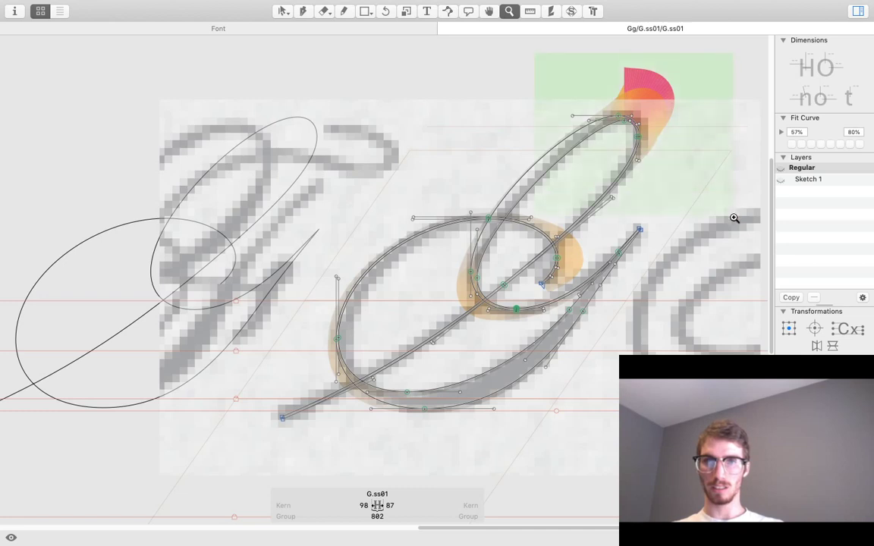
{"action": "left_click", "coordinate": [322, 266]}
{"action": "key", "text": "space"}
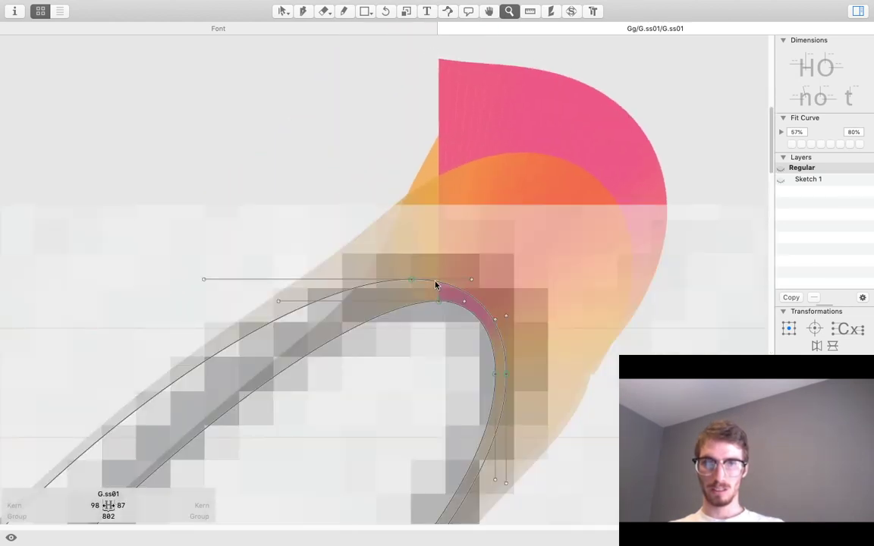
{"action": "key", "text": "v"}
{"action": "left_click", "coordinate": [412, 280]}
{"action": "key", "text": "Left"}
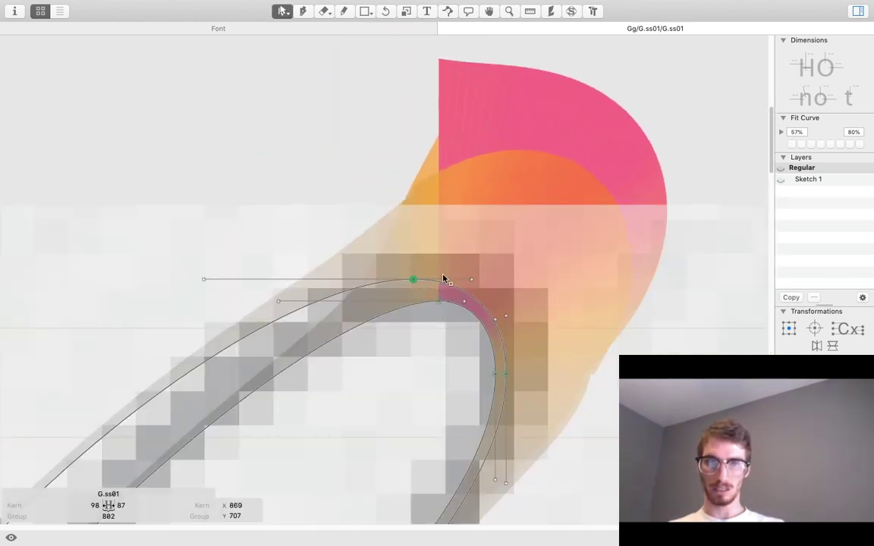
Shift the inner node at the upper loop's top left to X 878, Y 695, and extend its left handle past X 781.
{"action": "left_click", "coordinate": [448, 305]}
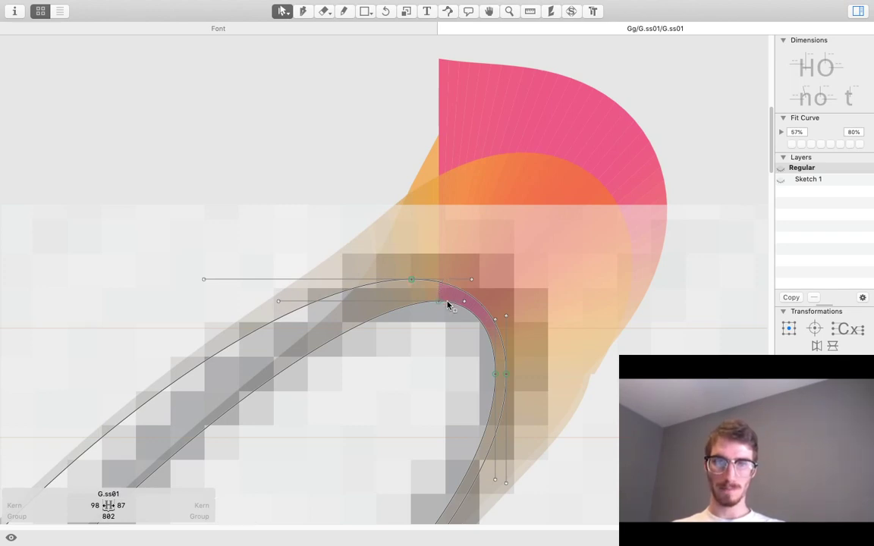
{"action": "left_click", "coordinate": [438, 304]}
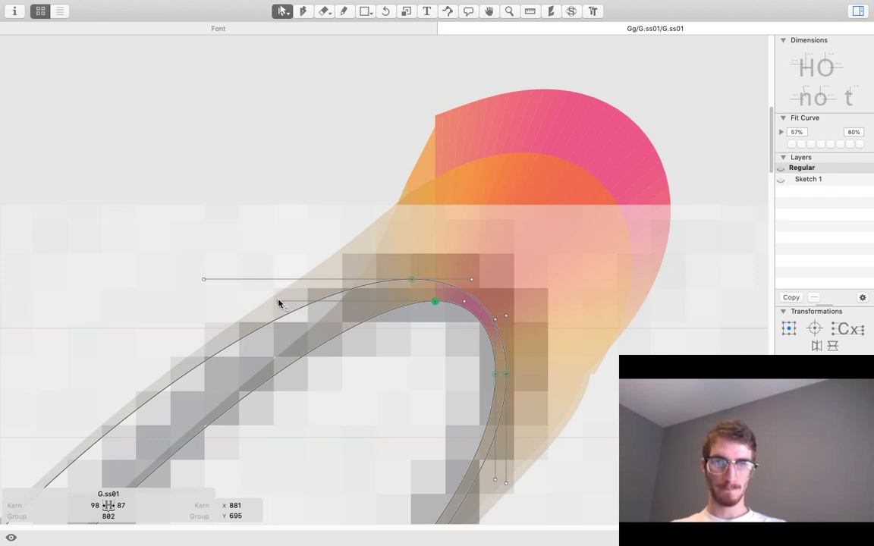
{"action": "key", "text": "super+shift+Left"}
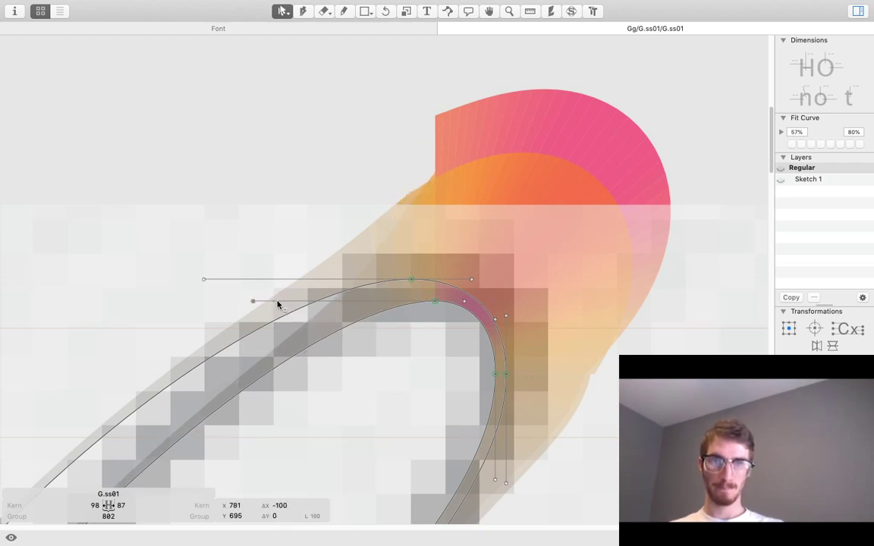
{"action": "key", "text": "super+z"}
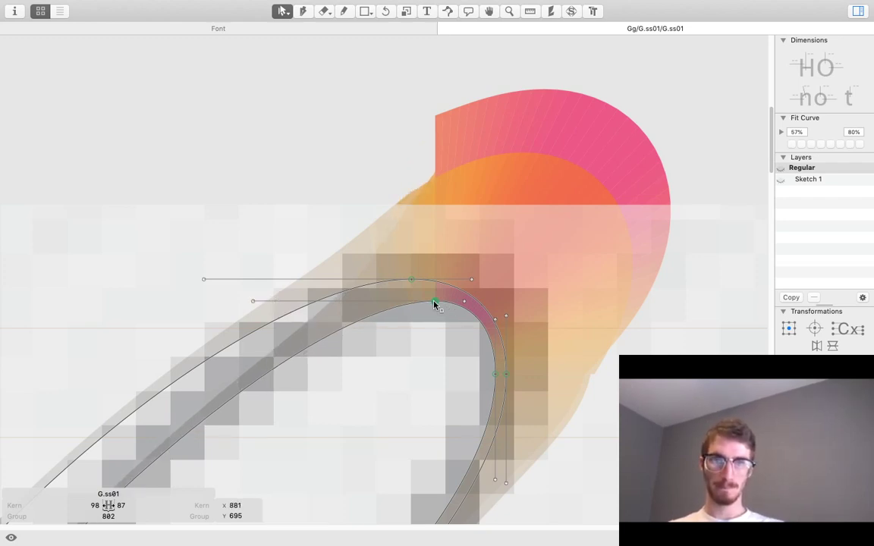
{"action": "key", "text": "Left"}
{"action": "key", "text": "Left"}
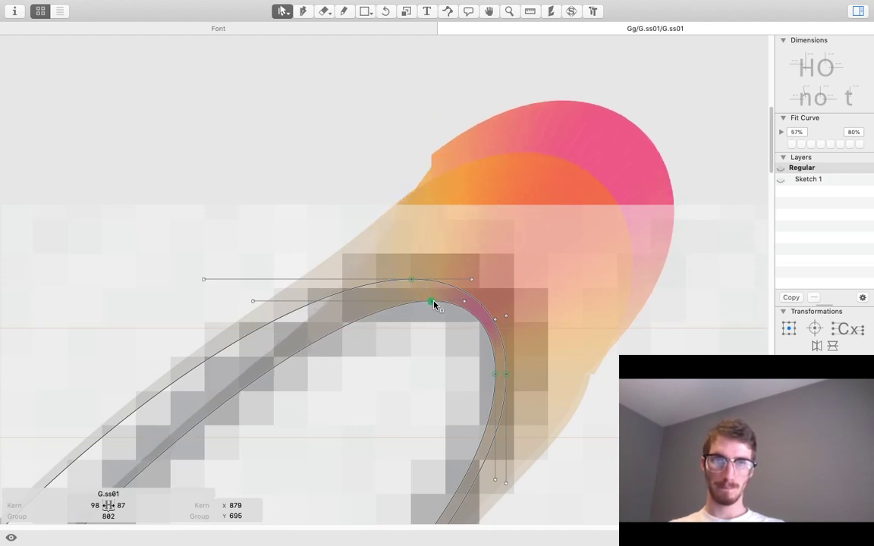
{"action": "key", "text": "super+shift+Left"}
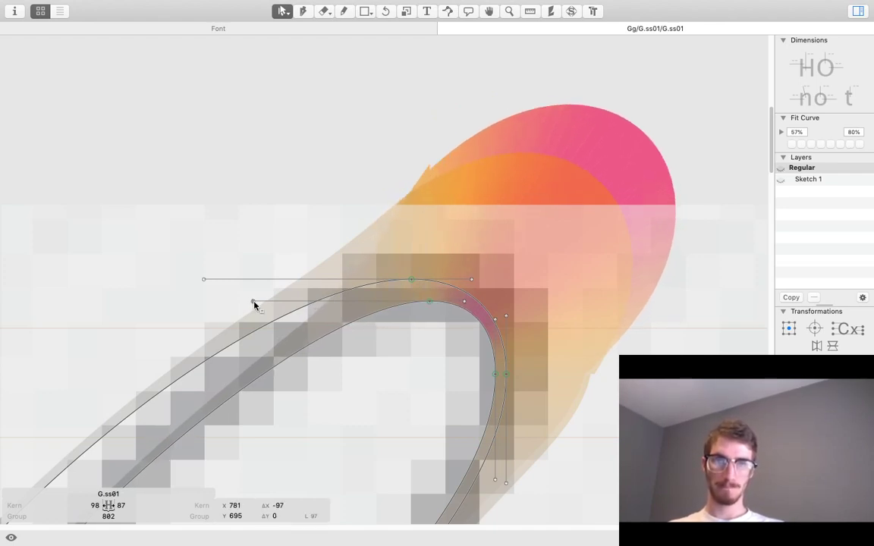
{"action": "left_click", "coordinate": [459, 410]}
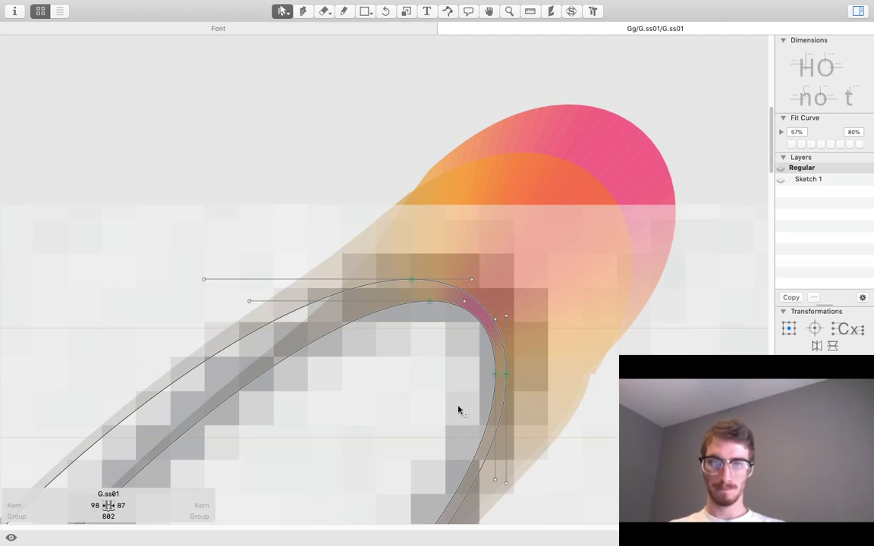
Set the lower handle of the outer node at the upper loop's right extreme to Y 596, and view the whole letter.
{"action": "left_click", "coordinate": [505, 482]}
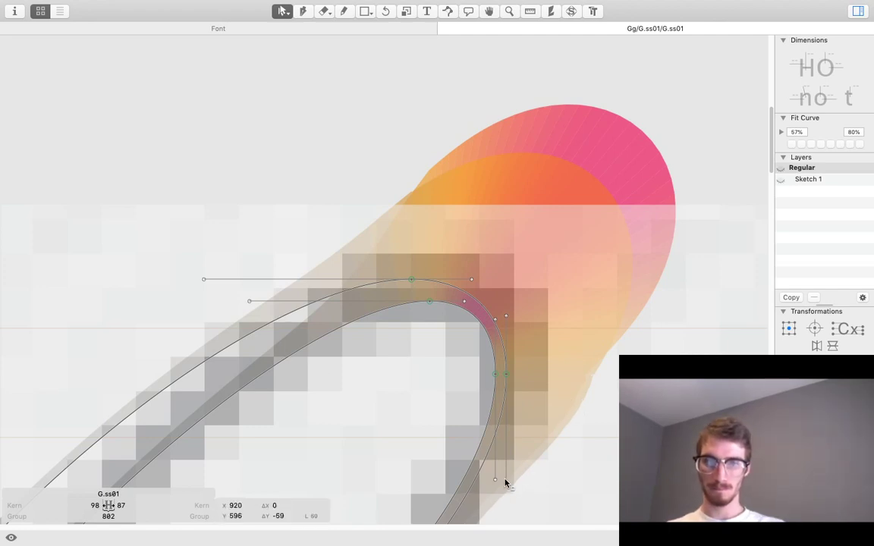
{"action": "key", "text": "z"}
{"action": "scroll", "coordinate": [448, 434], "scroll_direction": "down", "scroll_amount": 10}
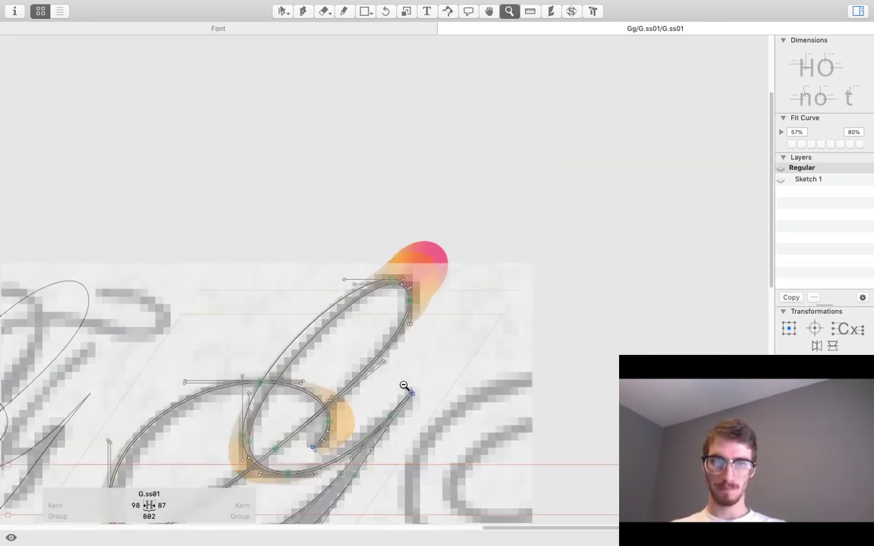
{"action": "left_click_drag", "start_coordinate": [550, 294], "coordinate": [461, 325]}
{"action": "scroll", "coordinate": [504, 290], "scroll_direction": "up", "scroll_amount": 3}
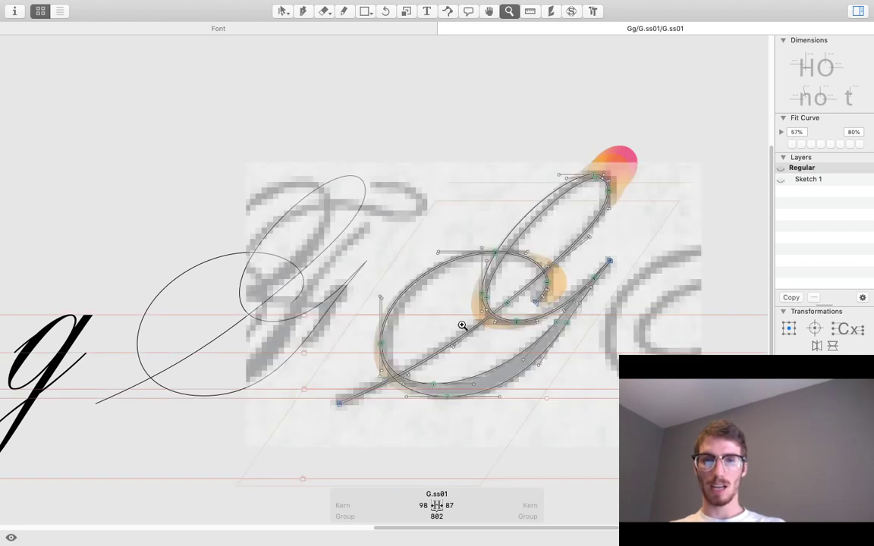
Insert the alternate A (A.ss01) between the two G.ss01 glyphs to compare their strokes.
{"action": "type", "text": "tD"}
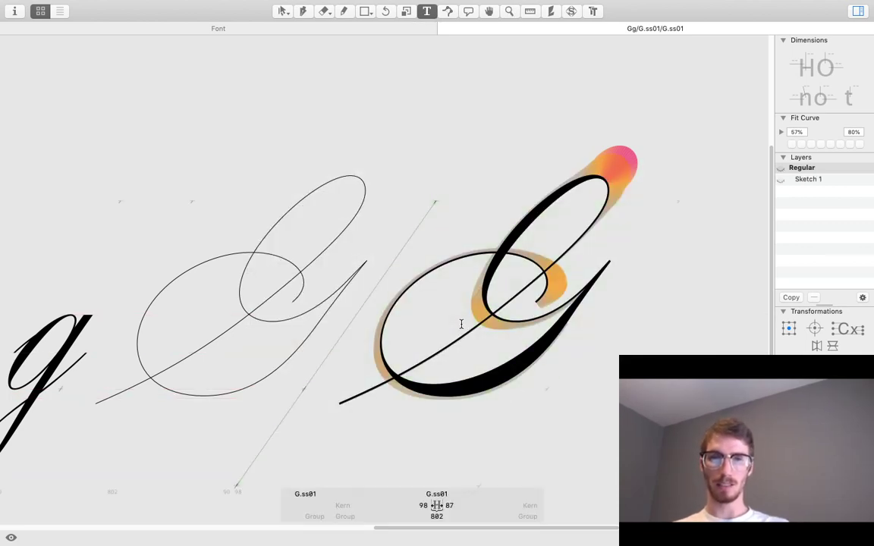
{"action": "key", "text": "Page_Up"}
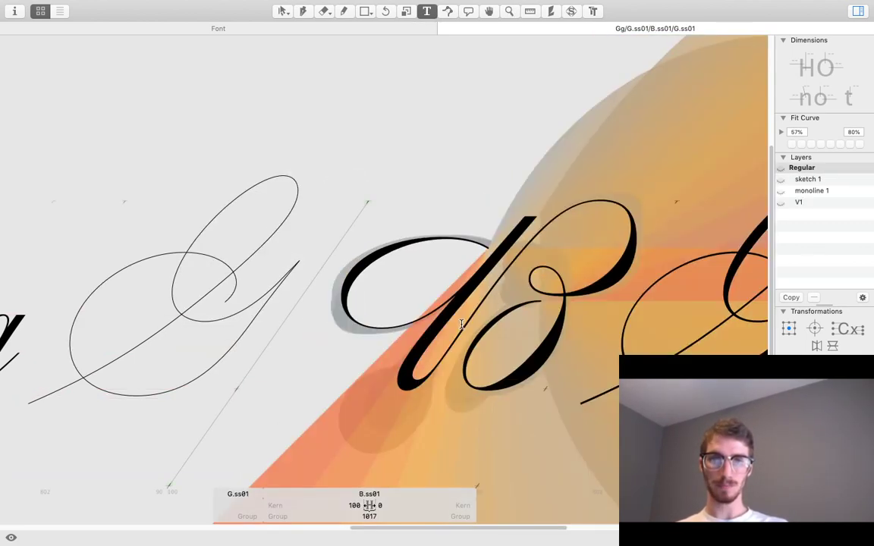
{"action": "key", "text": "Page_Up"}
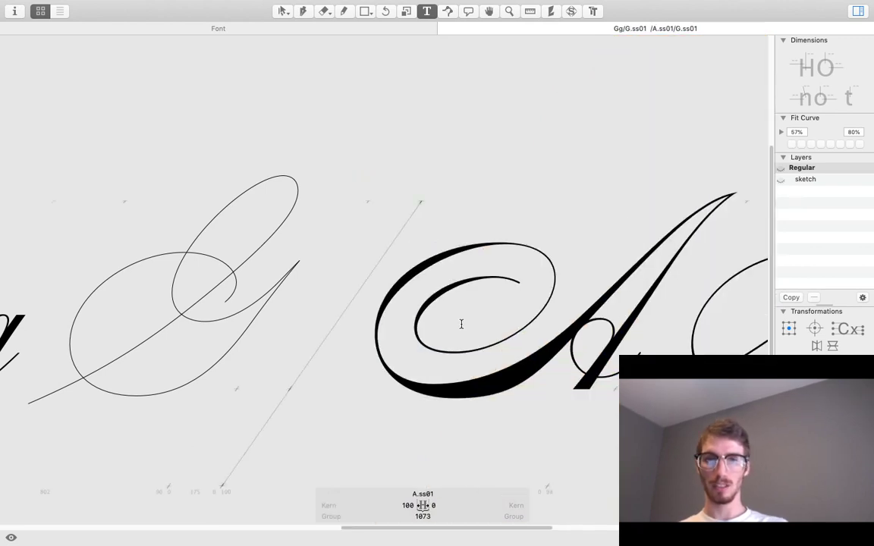
Examine the alternate A's (A.ss01) nodes and filled preview, comparing its stroke weight with the weighted G.
{"action": "scroll", "coordinate": [461, 324], "scroll_direction": "right", "scroll_amount": 6}
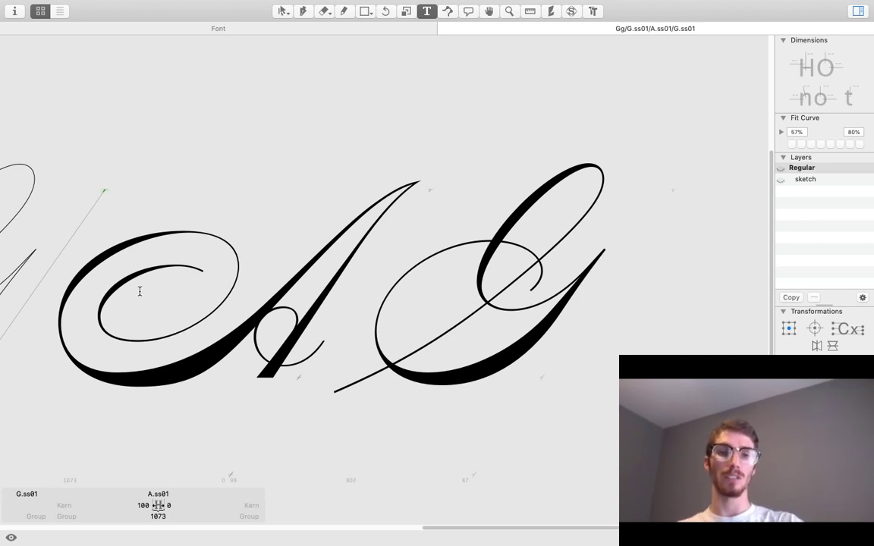
{"action": "scroll", "coordinate": [154, 297], "scroll_direction": "left", "scroll_amount": 3}
{"action": "key", "text": "Escape"}
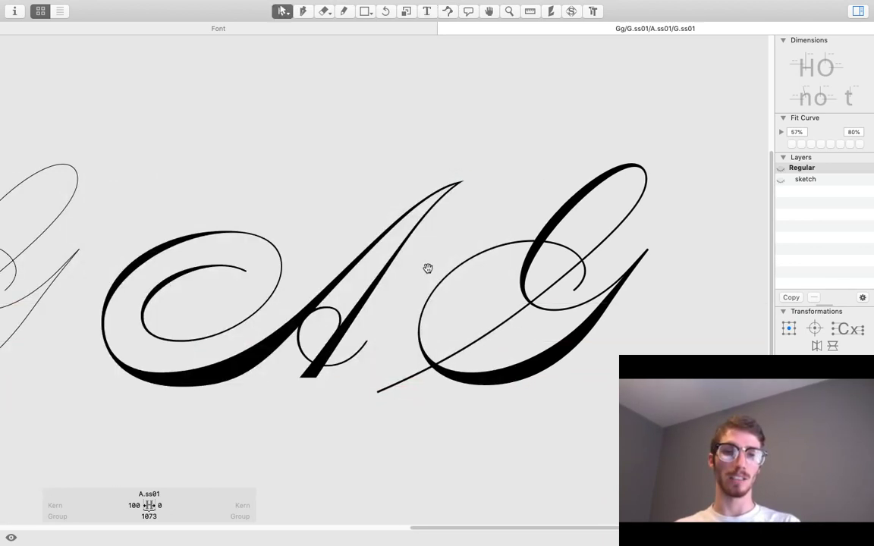
{"action": "key", "text": "z"}
{"action": "left_click", "coordinate": [252, 298]}
{"action": "key", "text": "v"}
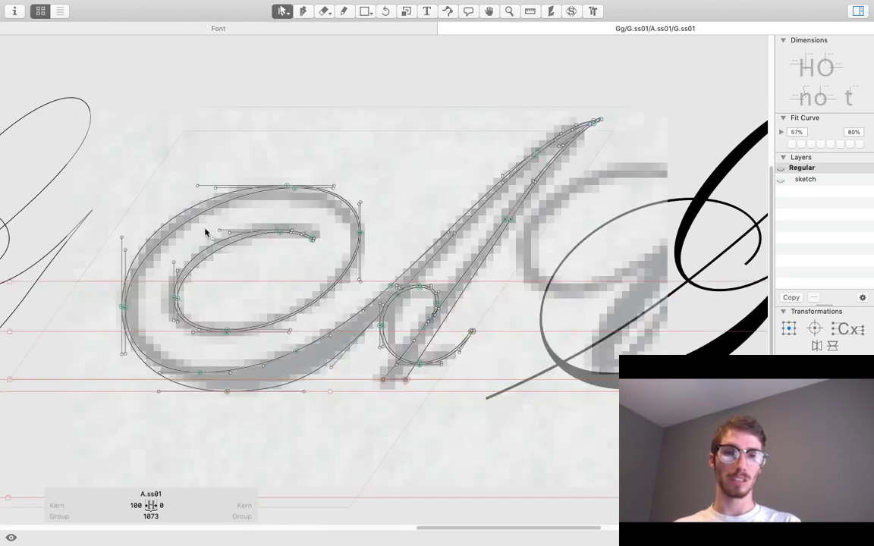
{"action": "key", "text": "space"}
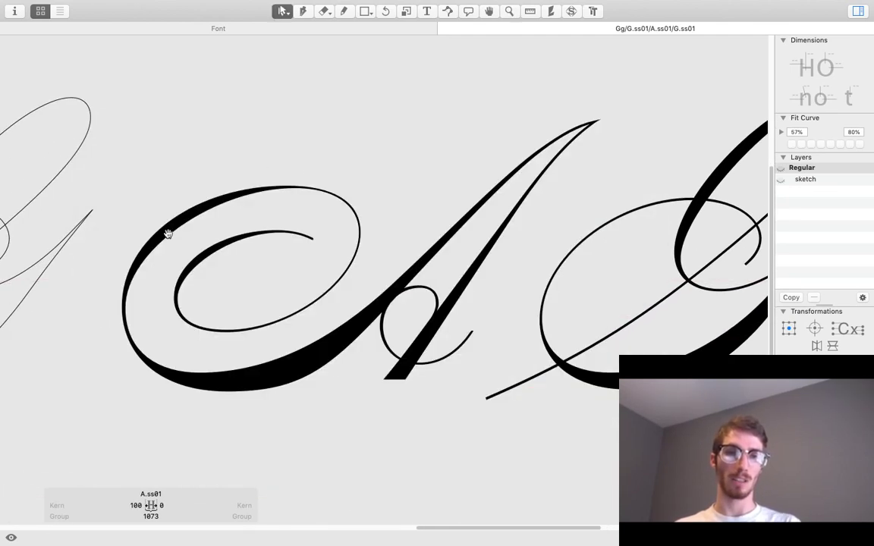
{"action": "key", "text": "space"}
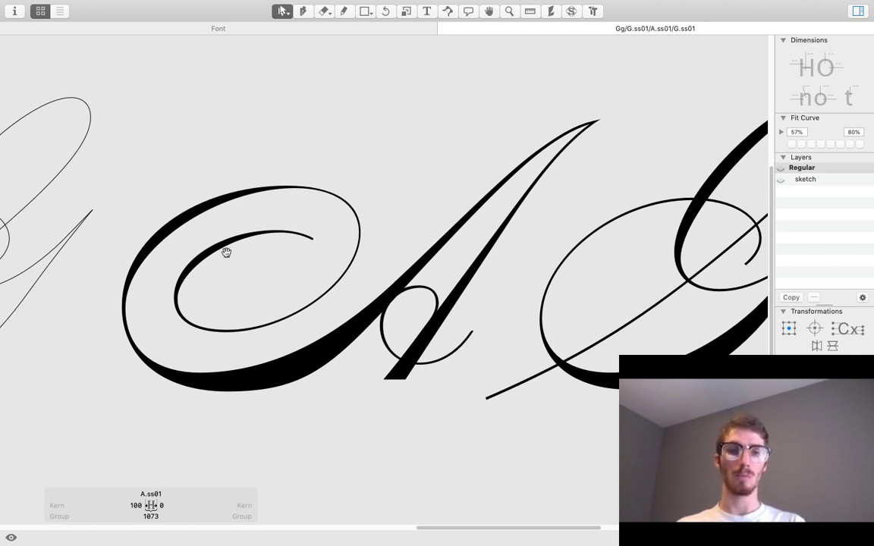
{"action": "key", "text": "space"}
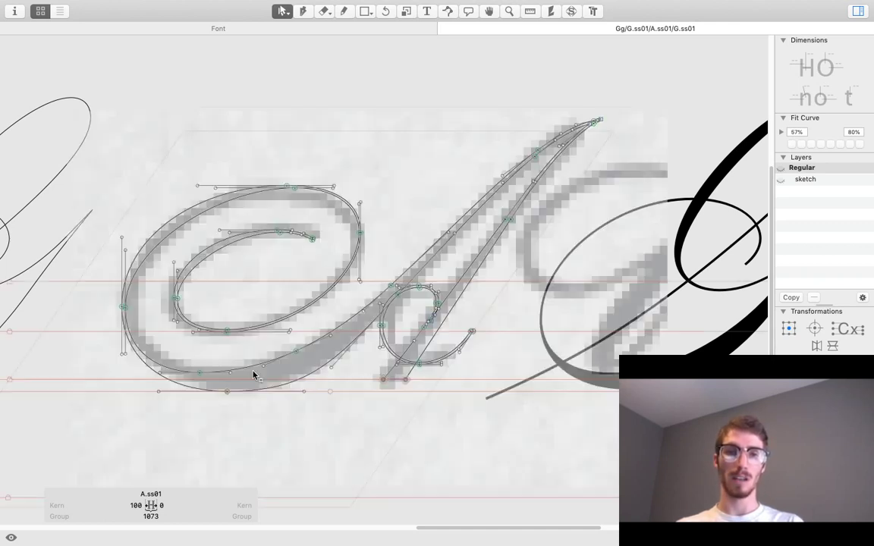
{"action": "key", "text": "space"}
{"action": "key", "text": "z"}
{"action": "left_click", "coordinate": [324, 334], "text": "alt"}
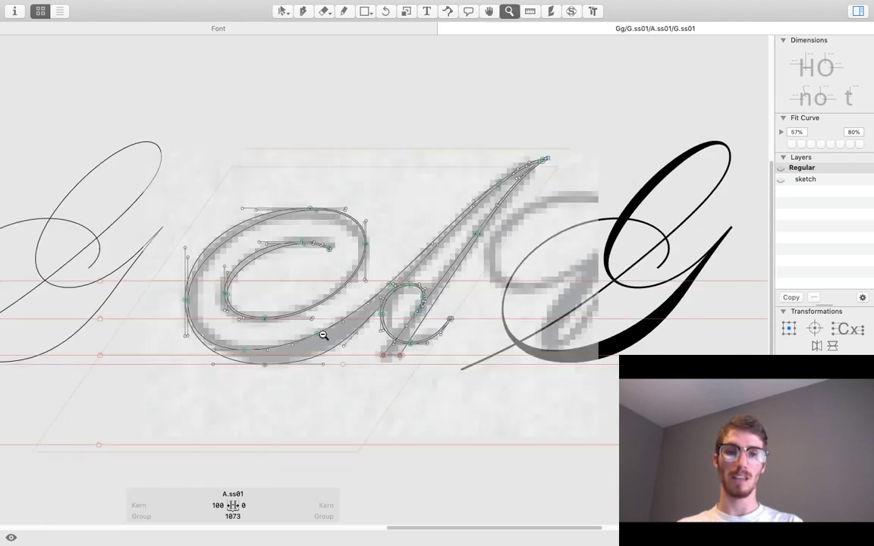
Insert the alternate C (C.ss01) between A.ss01 and the weighted G.ss01.
{"action": "key", "text": "space"}
{"action": "left_click_drag", "start_coordinate": [655, 284], "coordinate": [590, 315]}
{"action": "key", "text": "t"}
{"action": "left_click", "coordinate": [447, 338]}
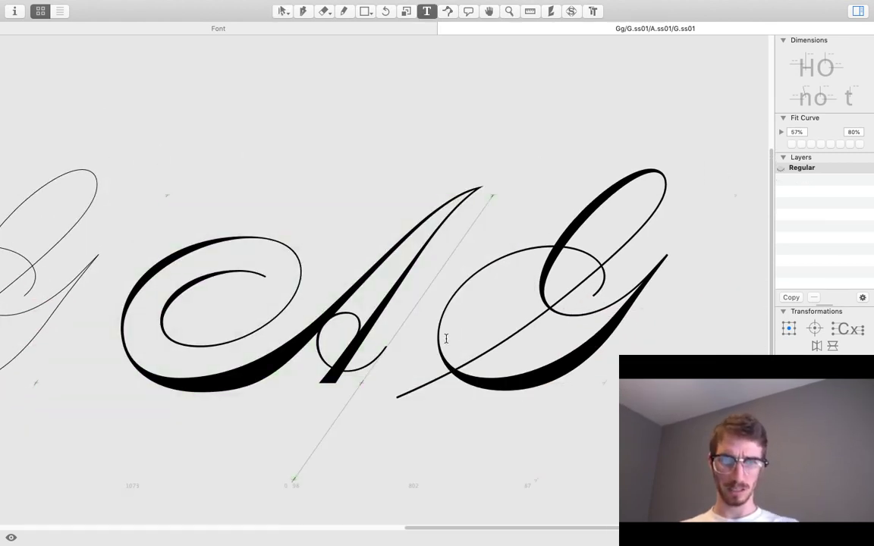
{"action": "type", "text": "Y"}
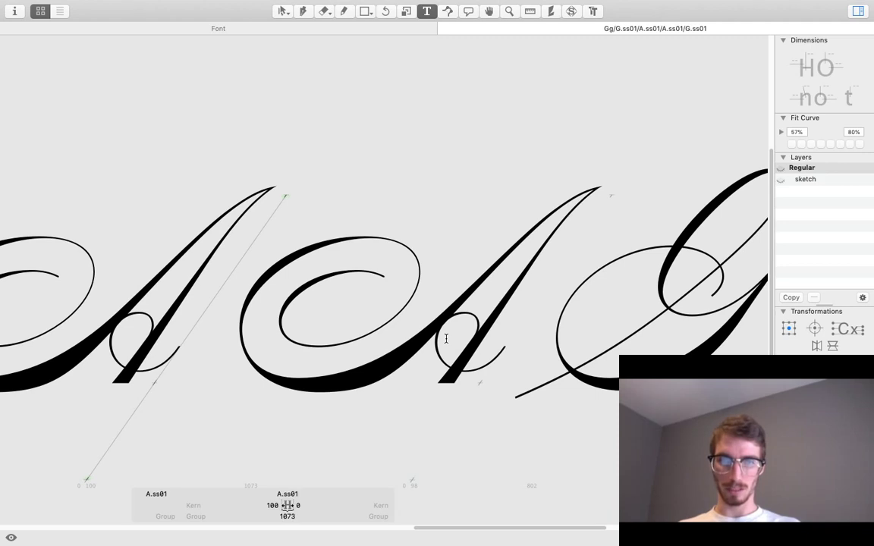
{"action": "key", "text": "BackSpace"}
{"action": "type", "text": "C"}
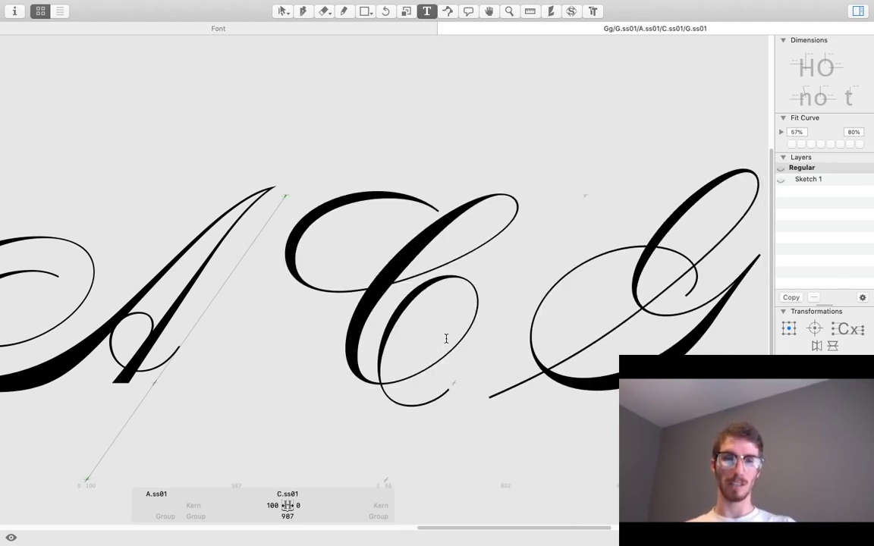
Mark the A.ss01 glyph with the red colour label.
{"action": "key", "text": "Left"}
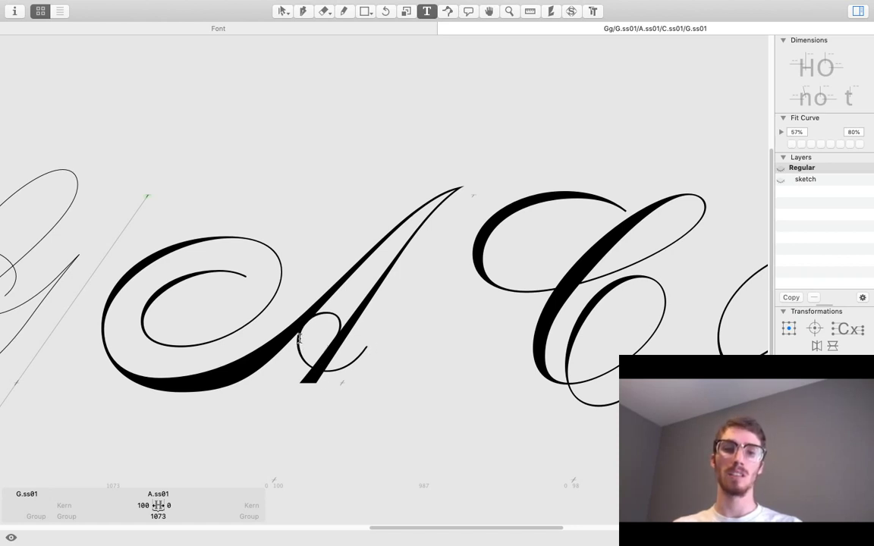
{"action": "key", "text": "Right"}
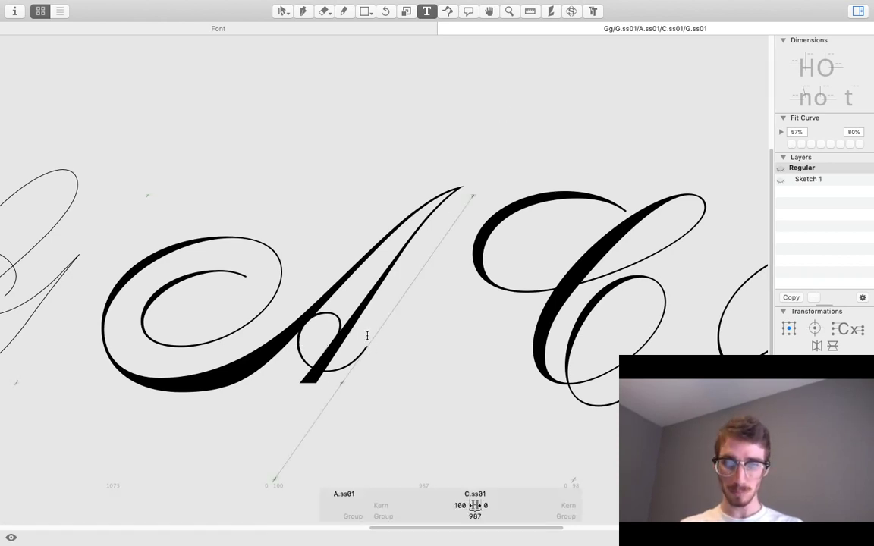
{"action": "key", "text": "shift+Left"}
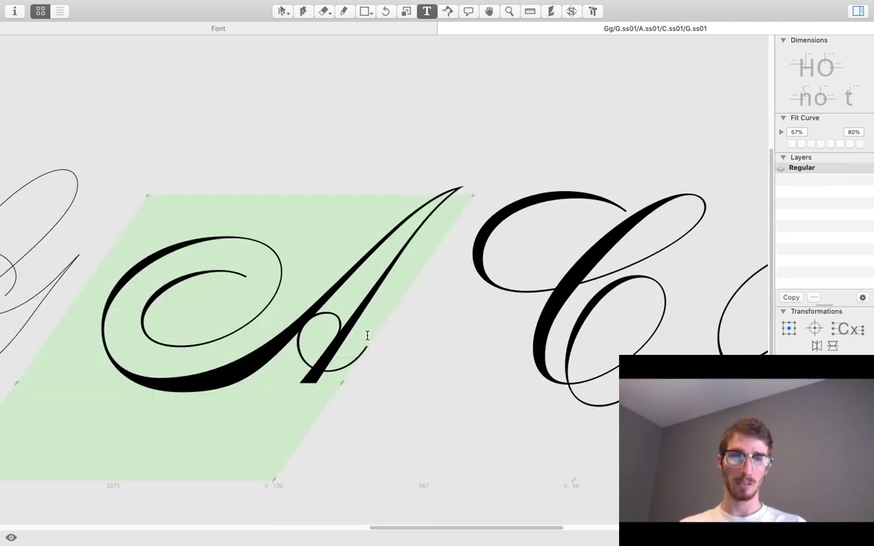
{"action": "right_click", "coordinate": [344, 290]}
{"action": "left_click", "coordinate": [362, 309]}
{"action": "left_click", "coordinate": [383, 311]}
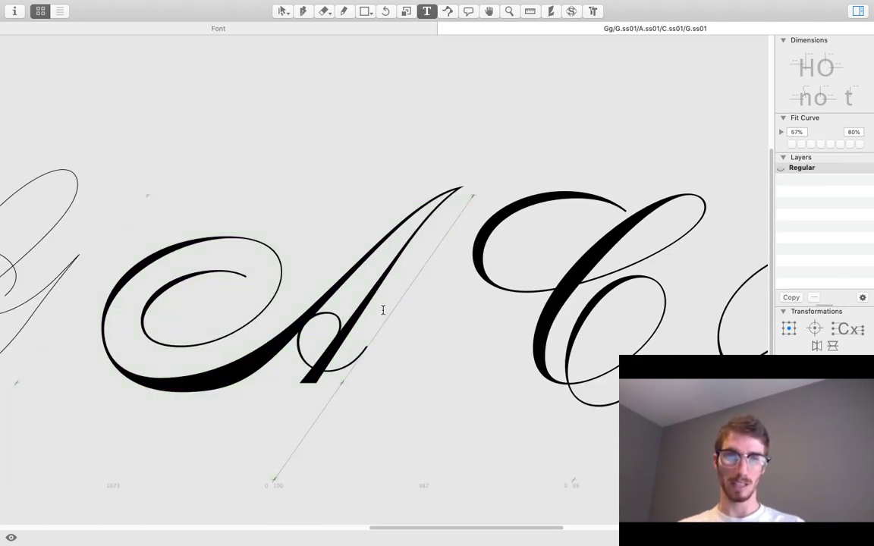
Switch A.ss01 back and forth between its sketch and Regular layers to compare the hairline with the weighted version.
{"action": "scroll", "coordinate": [383, 312], "scroll_direction": "down", "scroll_amount": 2}
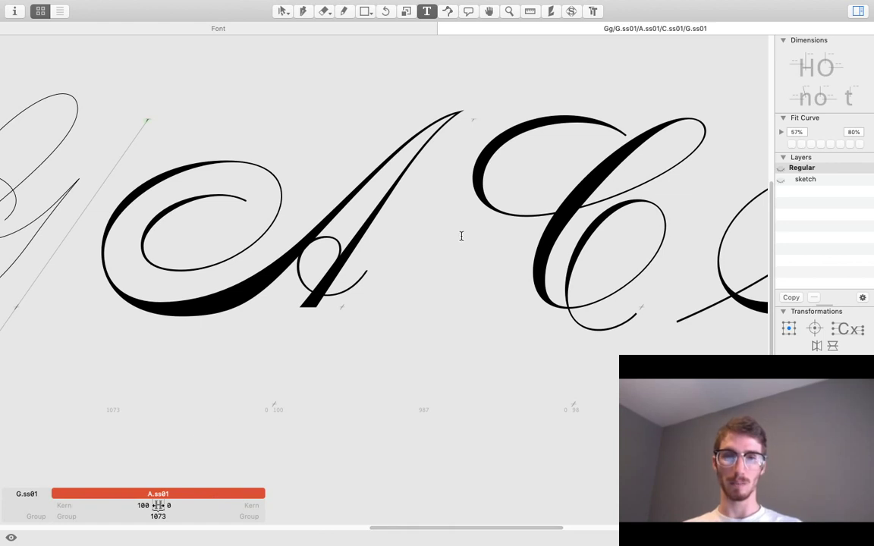
{"action": "scroll", "coordinate": [447, 246], "scroll_direction": "down", "scroll_amount": 1}
{"action": "scroll", "coordinate": [447, 247], "scroll_direction": "up", "scroll_amount": 1}
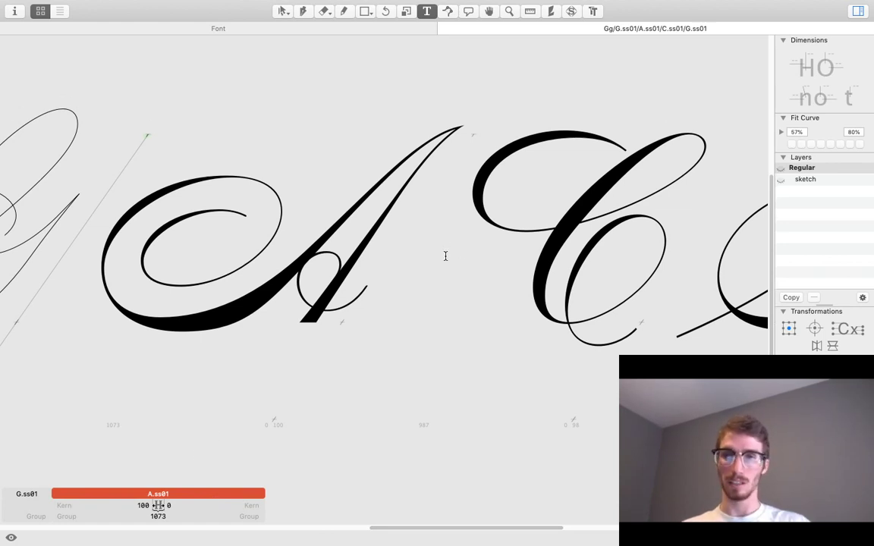
{"action": "left_click", "coordinate": [816, 179]}
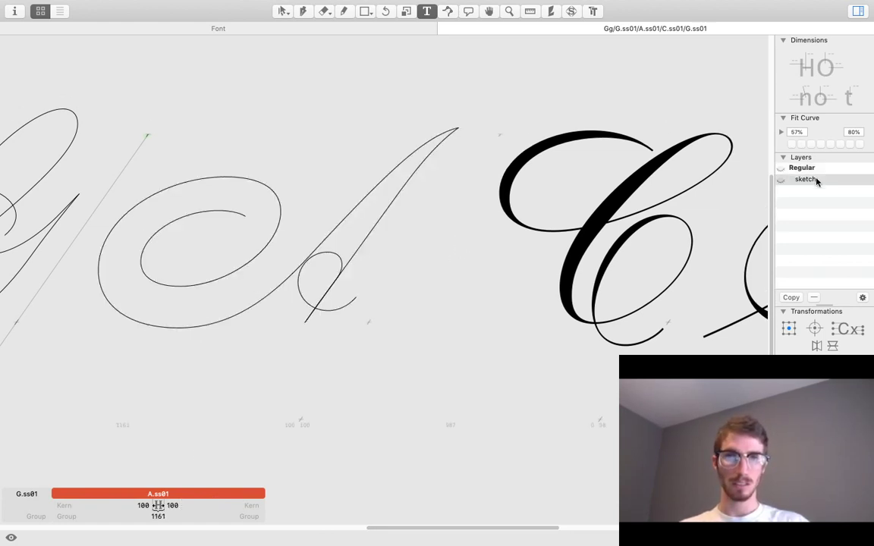
{"action": "left_click", "coordinate": [820, 167]}
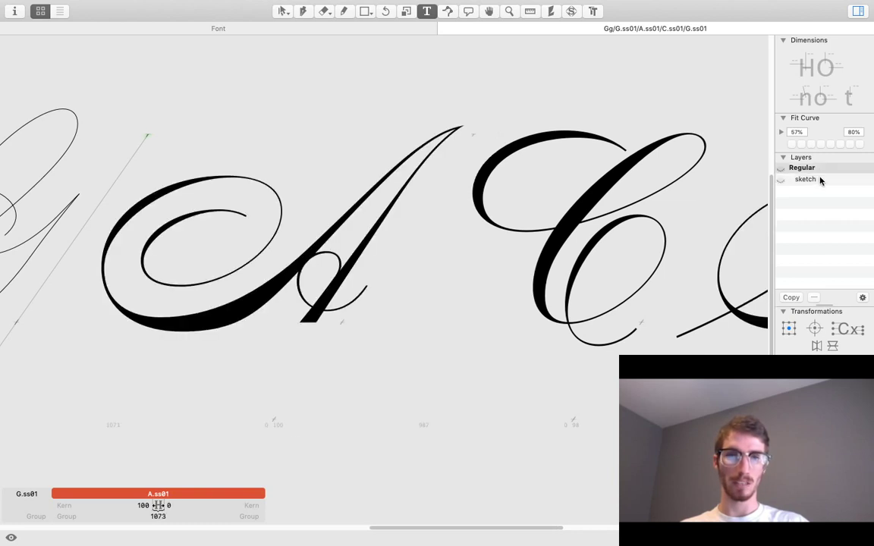
{"action": "left_click", "coordinate": [818, 179]}
{"action": "left_click", "coordinate": [823, 168]}
{"action": "left_click", "coordinate": [820, 179]}
{"action": "left_click", "coordinate": [826, 167]}
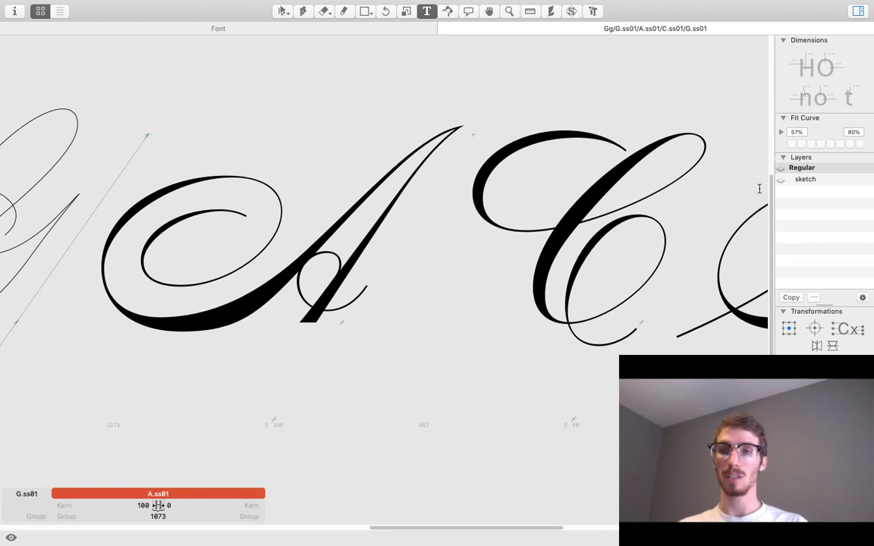
Compare the Sketch 1 and Regular layers of the weighted G.ss01 after the C.
{"action": "key", "text": "Right"}
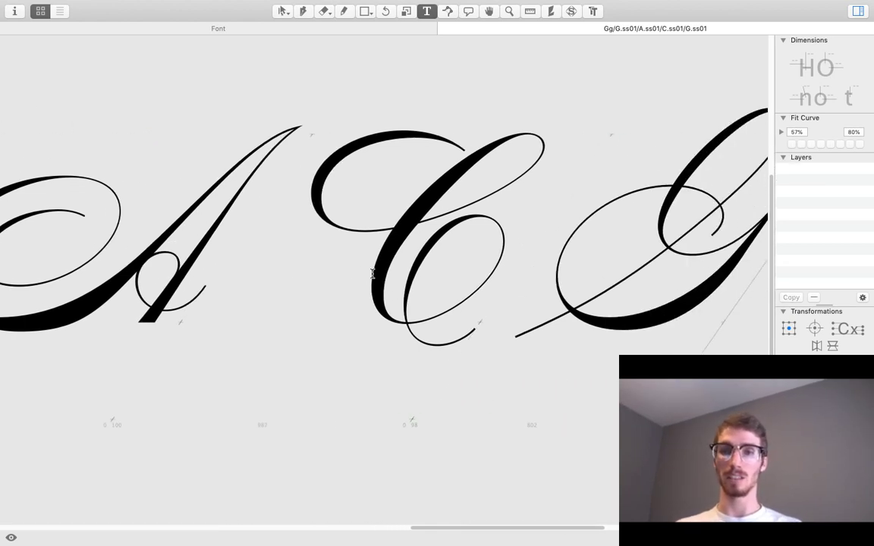
{"action": "key", "text": "Right"}
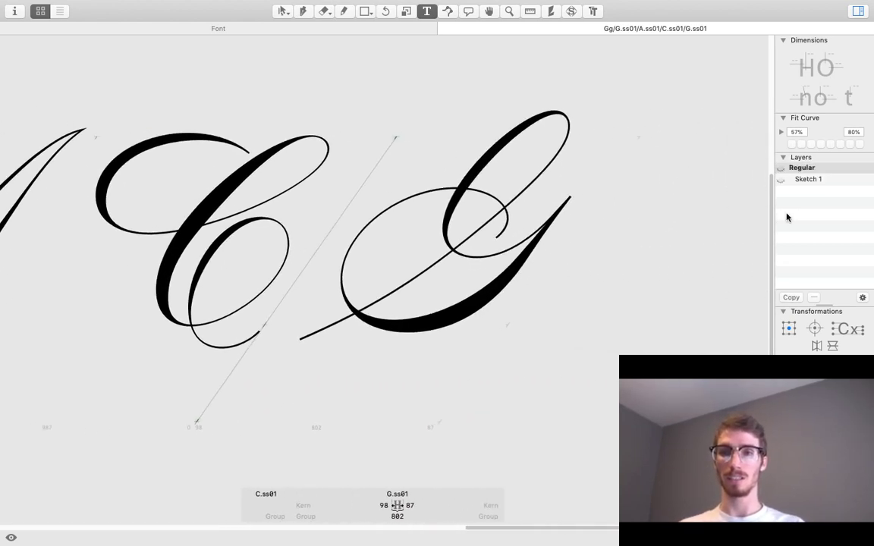
{"action": "left_click", "coordinate": [803, 181]}
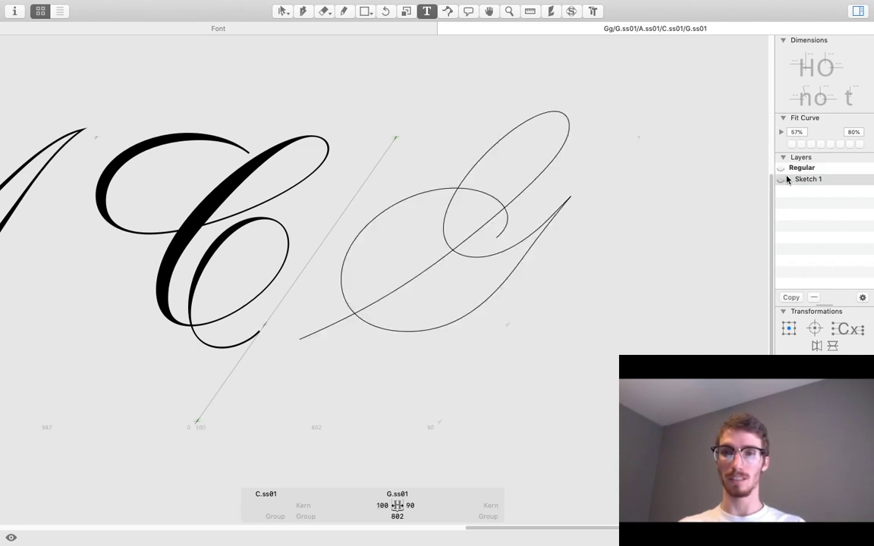
{"action": "left_click", "coordinate": [784, 168]}
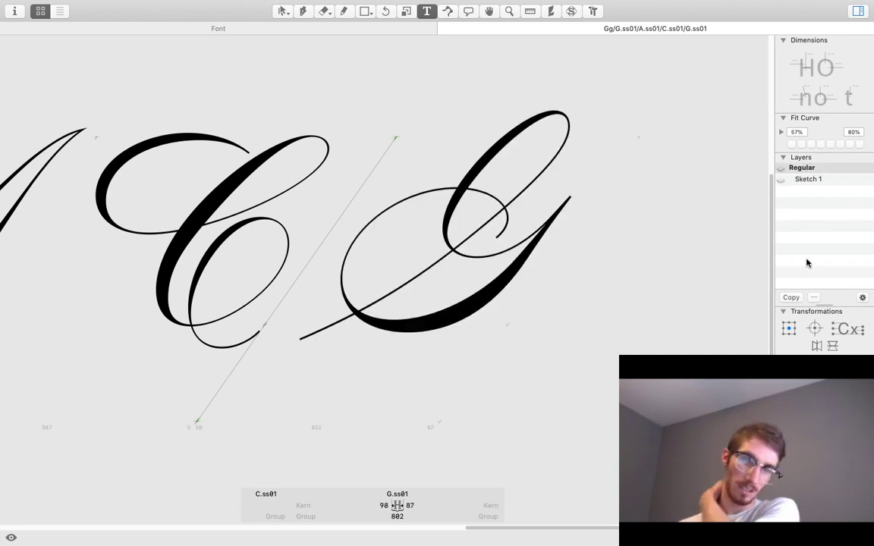
Duplicate the Regular layer of G.ss01 and name the copy V1.
{"action": "left_click", "coordinate": [790, 297]}
{"action": "double_click", "coordinate": [809, 191]}
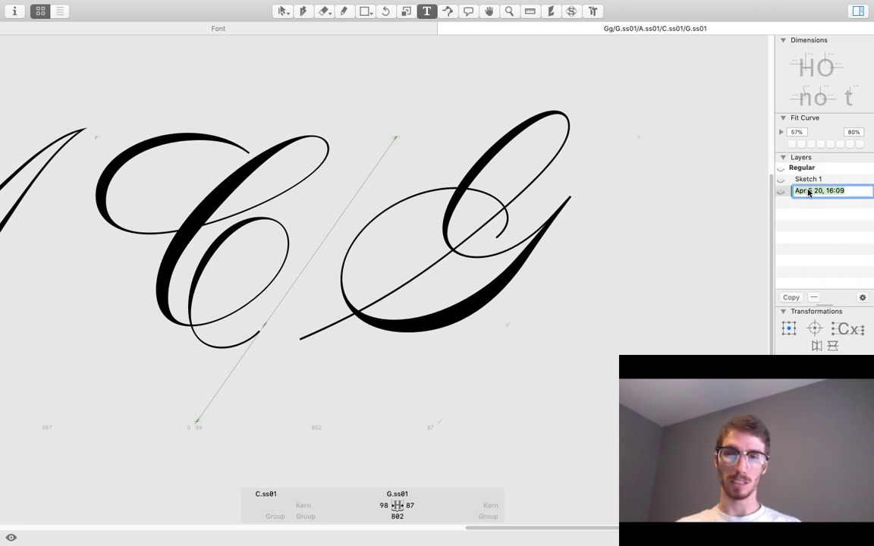
{"action": "type", "text": "V1"}
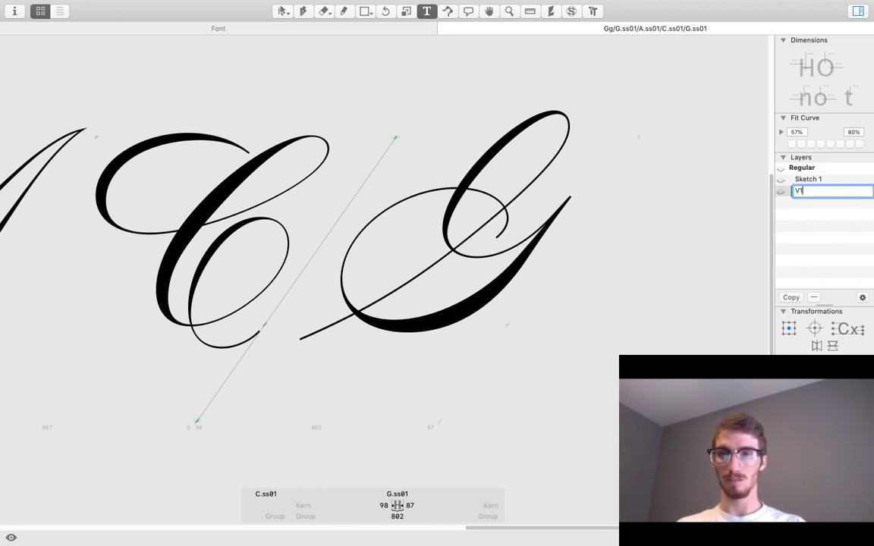
{"action": "key", "text": "Return"}
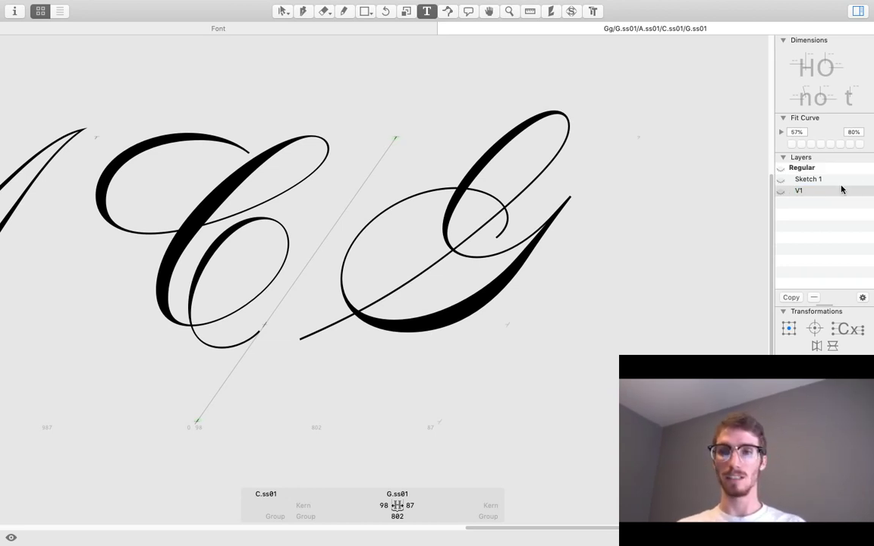
On G.ss01's Regular layer, try moving the inner node at the lower bowl's bottom up to X 392, Y 202, and preview the shape.
{"action": "left_click", "coordinate": [818, 168]}
{"action": "double_click", "coordinate": [416, 299]}
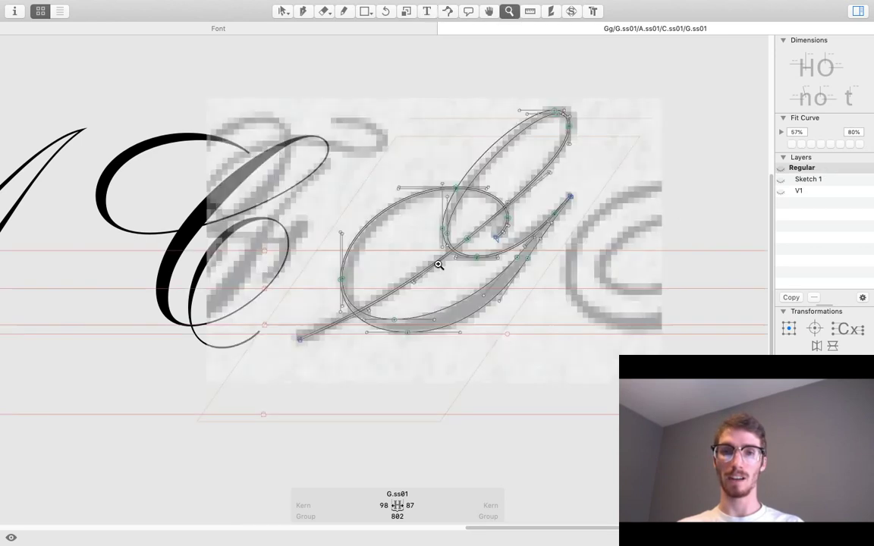
{"action": "left_click_drag", "start_coordinate": [440, 263], "coordinate": [505, 255]}
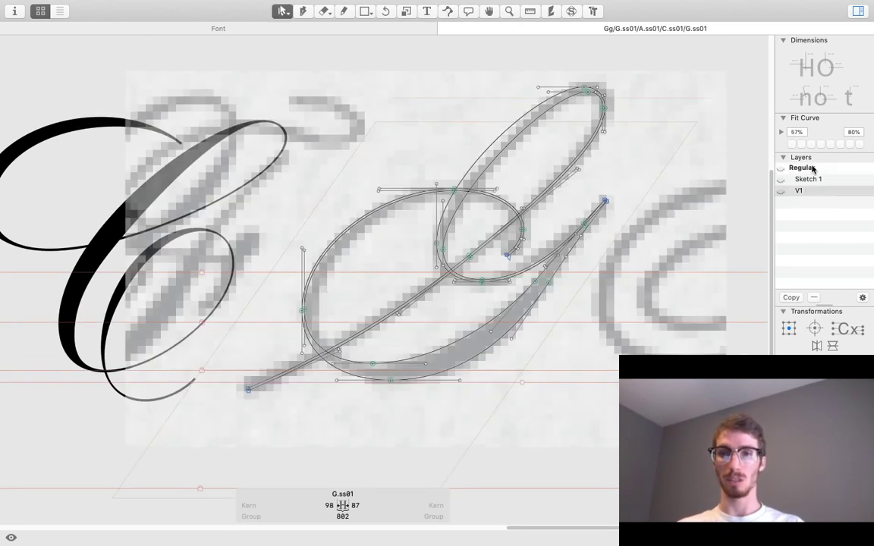
{"action": "left_click_drag", "start_coordinate": [431, 352], "coordinate": [415, 278]}
{"action": "left_click", "coordinate": [380, 369]}
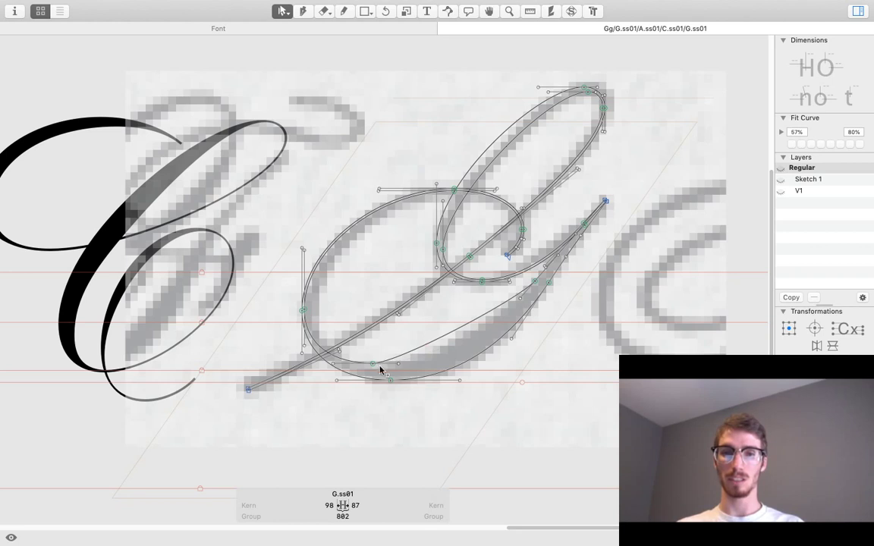
{"action": "key", "text": "space"}
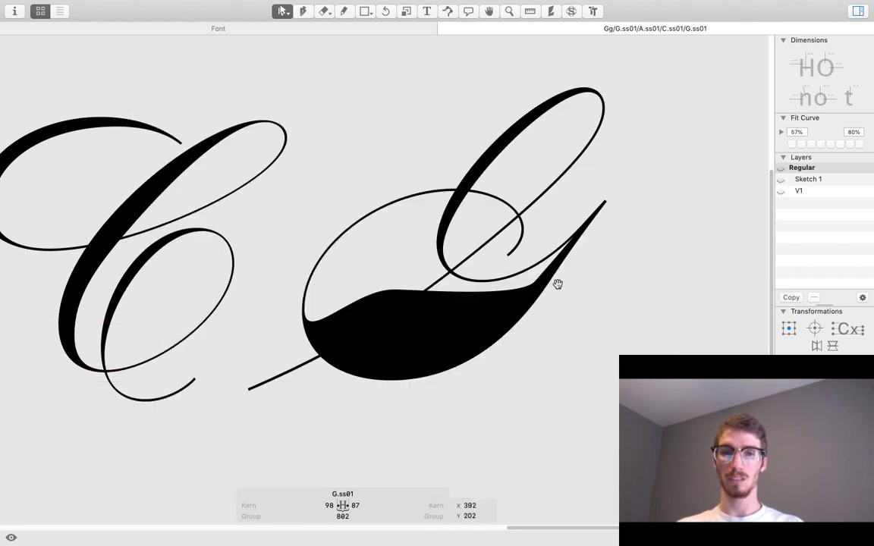
Compare the distorted Regular layer with the Sketch 1 and V1 layers, ending on Regular.
{"action": "left_click", "coordinate": [824, 180]}
{"action": "left_click", "coordinate": [816, 168]}
{"action": "left_click", "coordinate": [809, 180]}
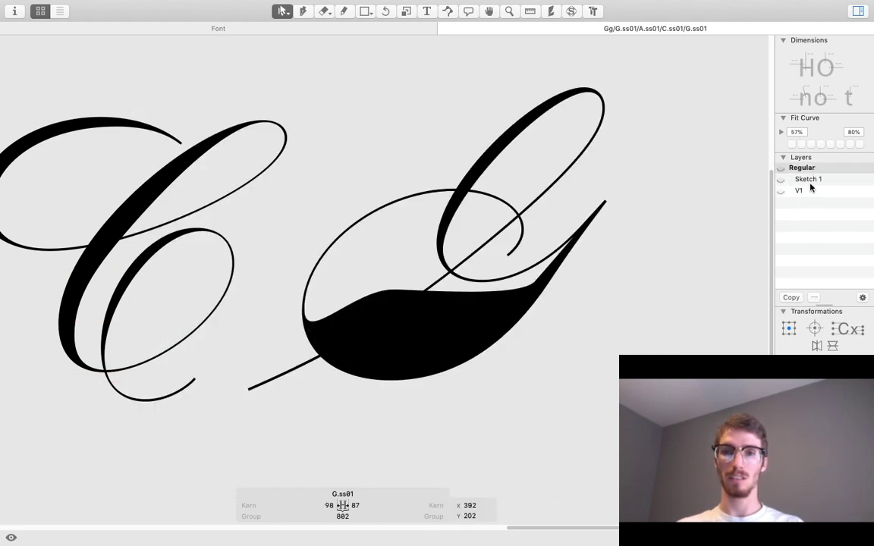
{"action": "left_click", "coordinate": [809, 191]}
{"action": "left_click", "coordinate": [803, 168]}
Undo the inner node move at the bottom of the G's lower bowl.
{"action": "key", "text": "super+z"}
{"action": "key", "text": "super+z"}
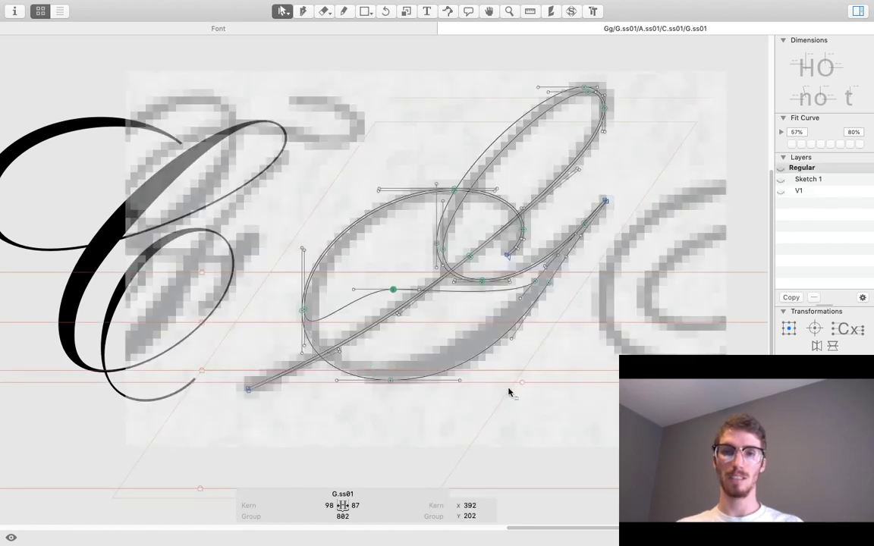
{"action": "key", "text": "space"}
{"action": "key", "text": "super+z"}
{"action": "key", "text": "space"}
{"action": "left_click_drag", "start_coordinate": [516, 368], "coordinate": [579, 384]}
{"action": "key", "text": "z"}
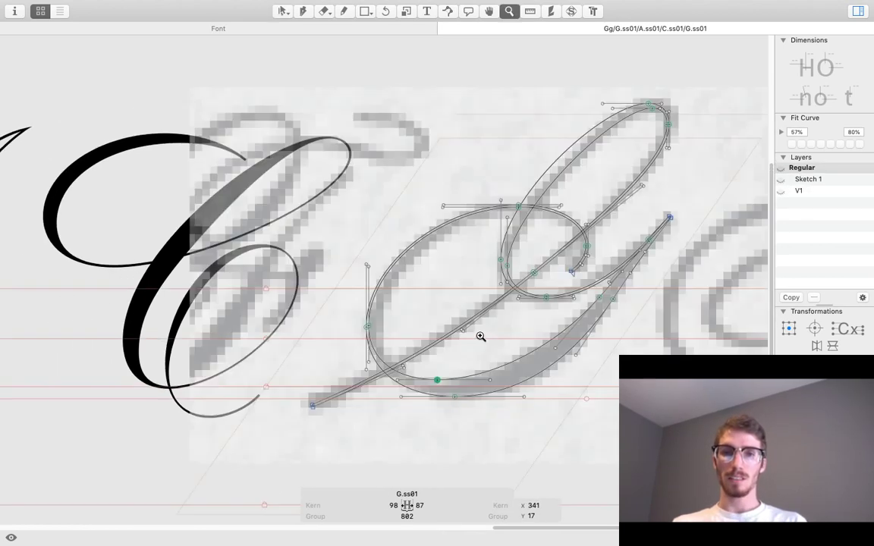
Return to text editing and view the whole row of G, A and C alternates together.
{"action": "key", "text": "super+minus"}
{"action": "key", "text": "space"}
{"action": "left_click_drag", "start_coordinate": [499, 312], "coordinate": [523, 335]}
{"action": "key", "text": "t"}
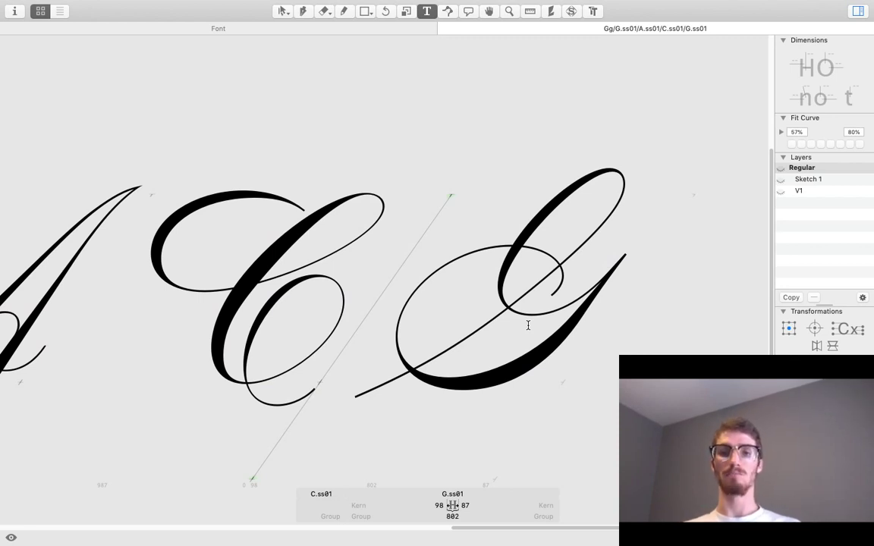
{"action": "scroll", "coordinate": [529, 325], "scroll_direction": "down", "scroll_amount": 4}
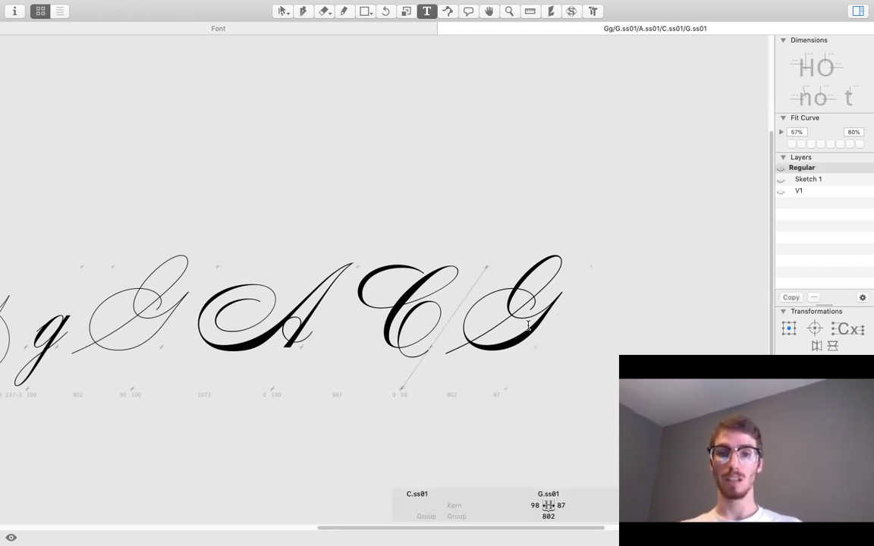
{"action": "left_click", "coordinate": [528, 325]}
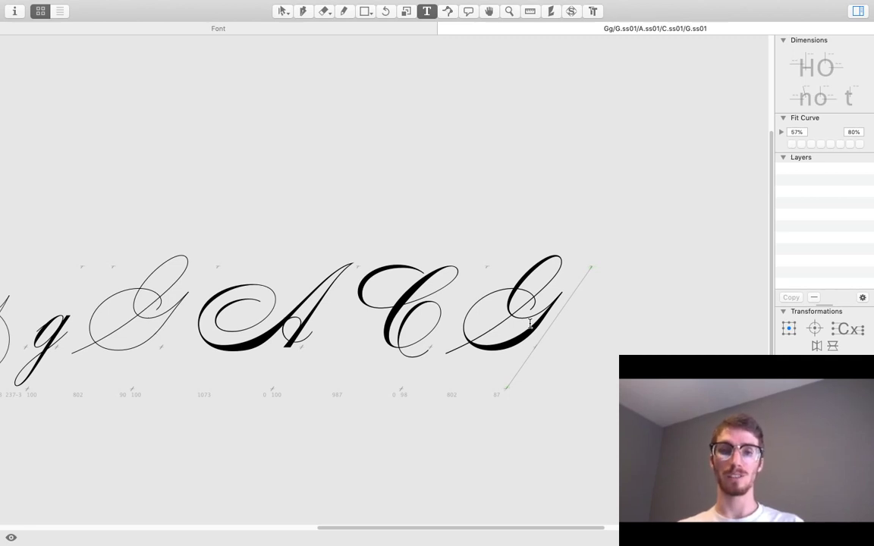
{"action": "type", "text": "z"}
{"action": "key", "text": "BackSpace"}
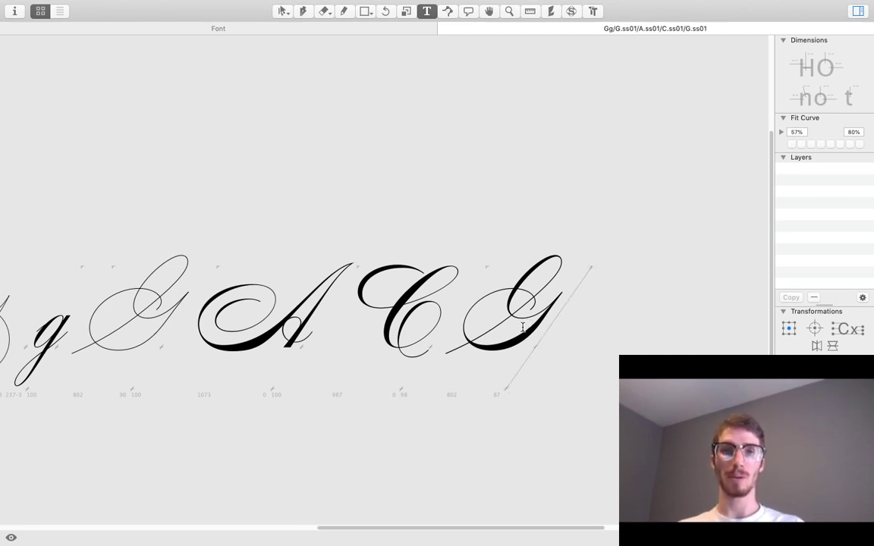
Switch to Finder, view the Penman by Bruce's New York Type Foundry 1882 specimen, and close its preview.
{"action": "key", "text": "ctrl+Left"}
{"action": "key", "text": "space"}
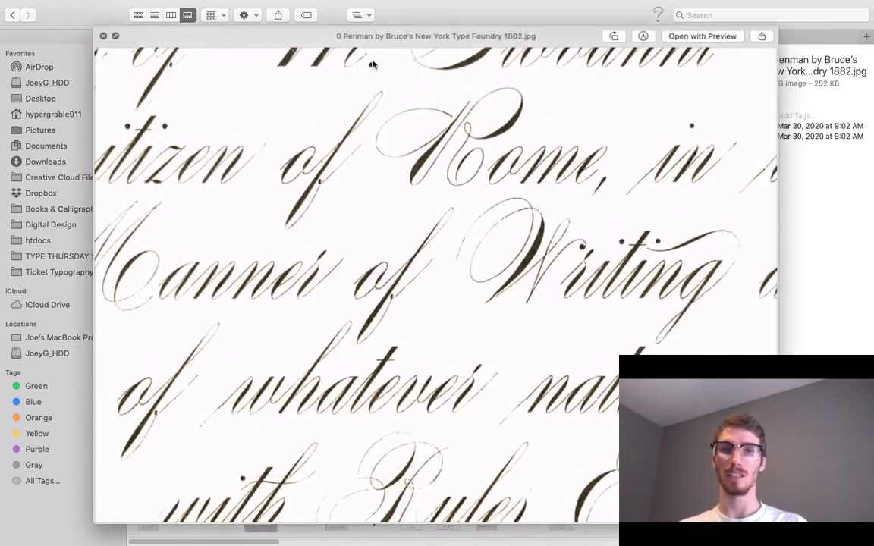
{"action": "key", "text": "space"}
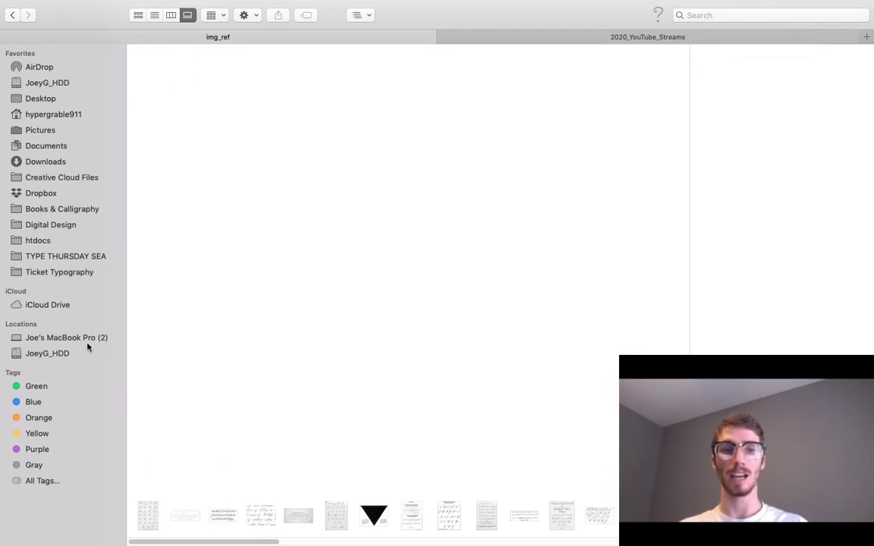
Look through the htdocs folder and the 2020_YouTube_Streams folder.
{"action": "left_click", "coordinate": [65, 241]}
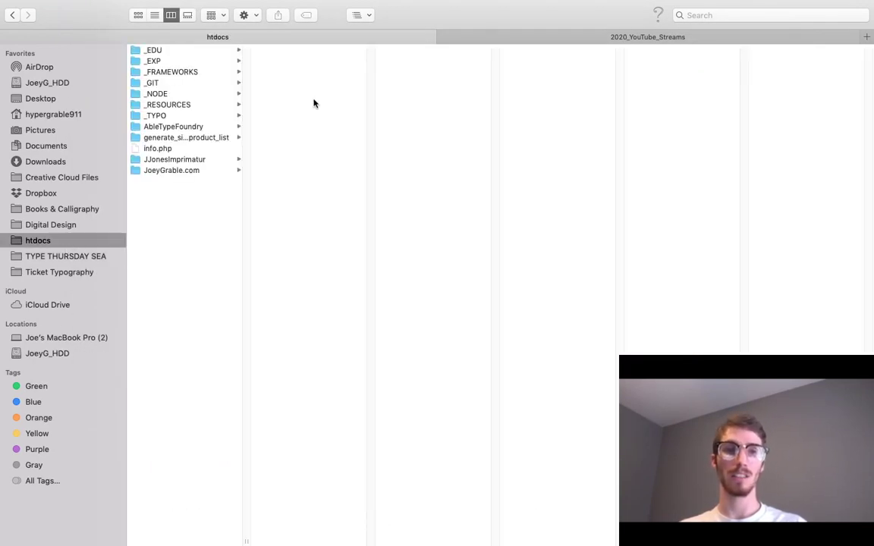
{"action": "left_click", "coordinate": [622, 36]}
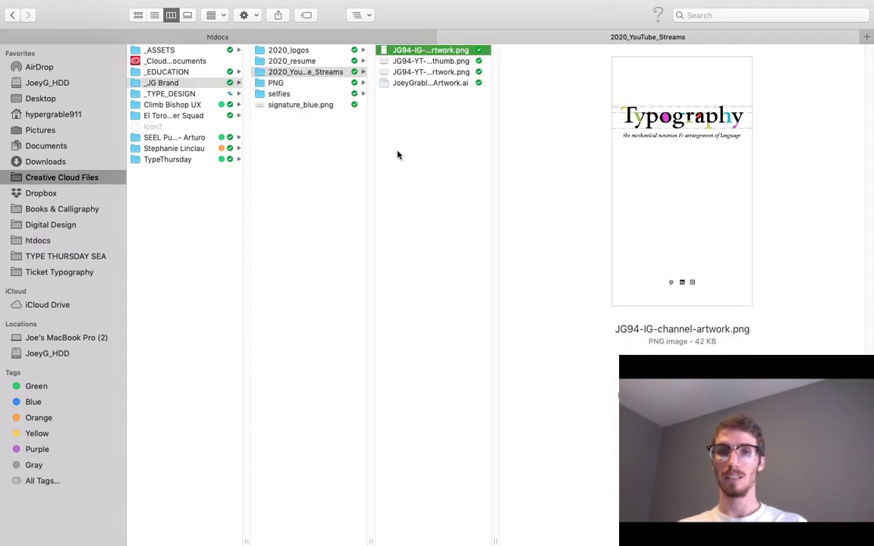